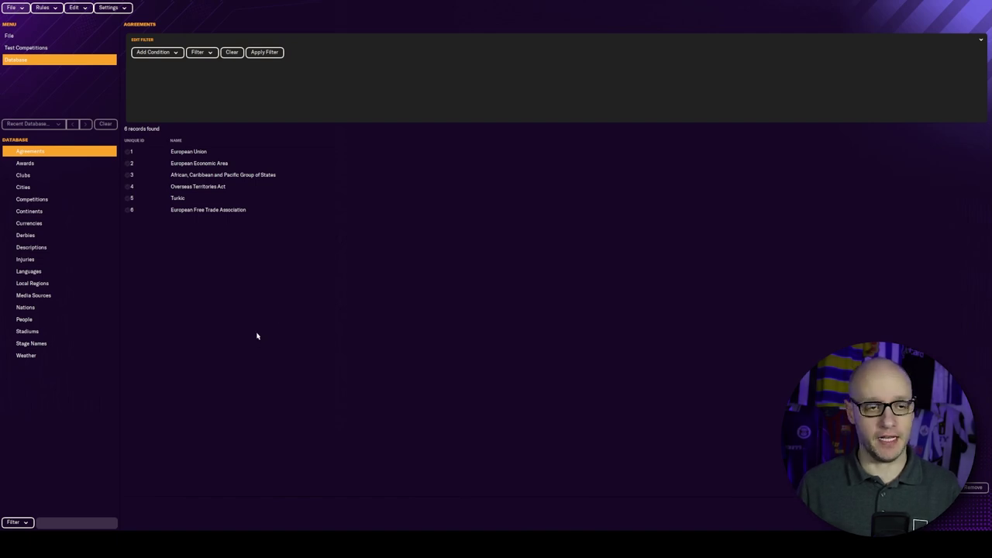
Load the existing editor data file Build A Nation FM24 v1.32
click(12, 7)
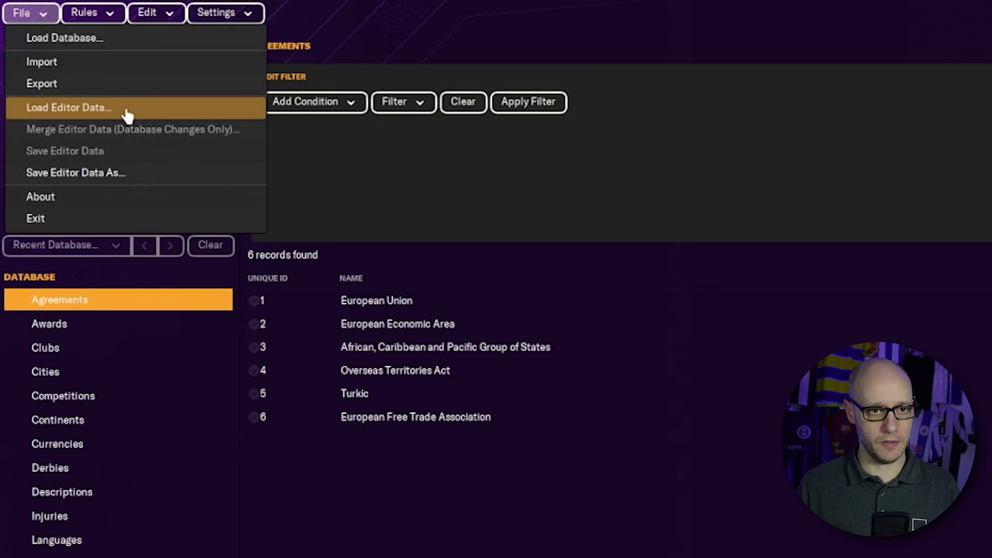
click(128, 115)
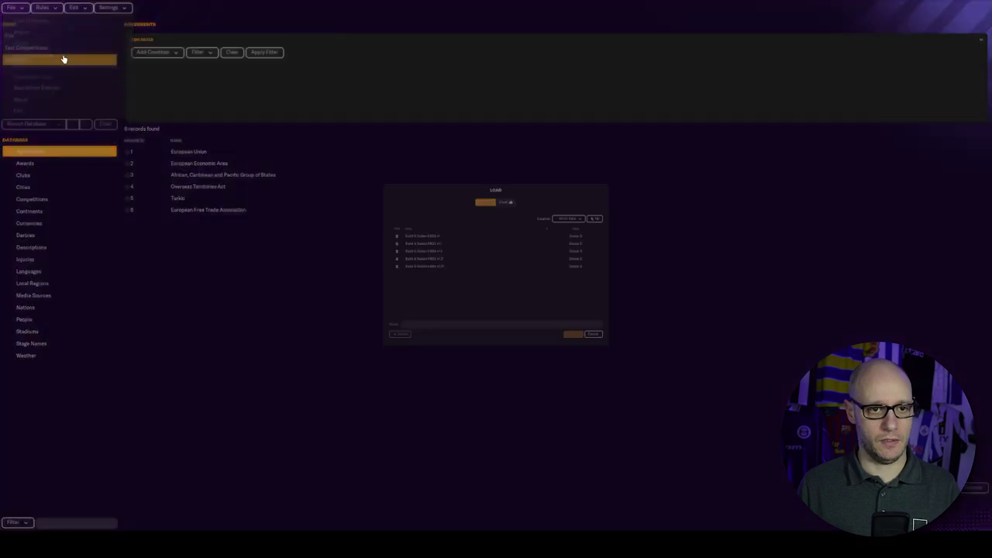
click(458, 270)
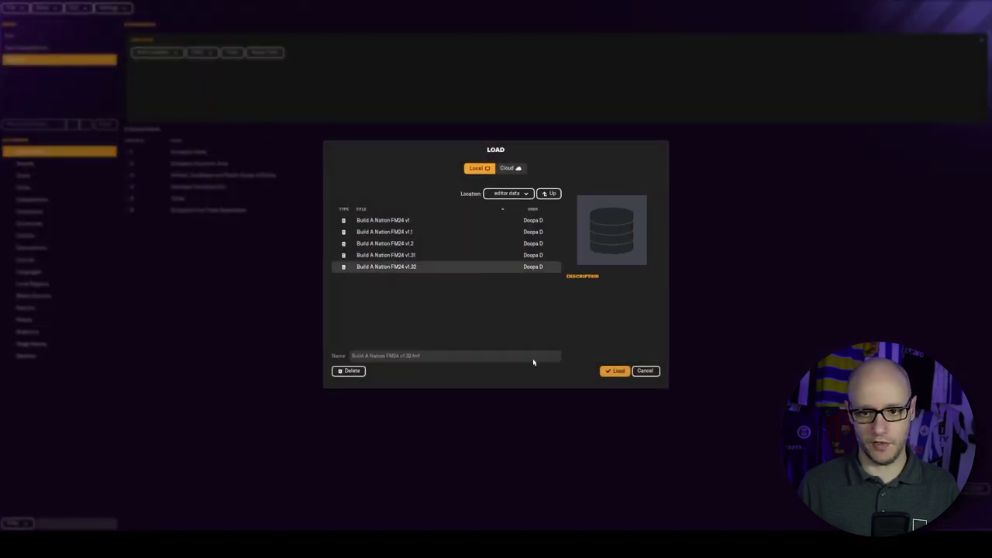
click(613, 372)
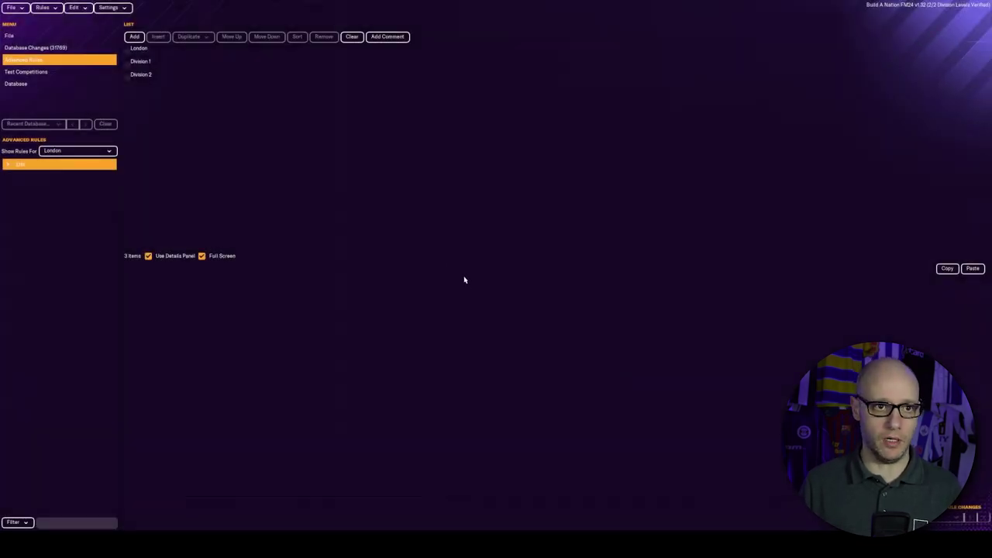
Save the editor data as a new local file titled Build A Nation FM24 v1.4
click(24, 9)
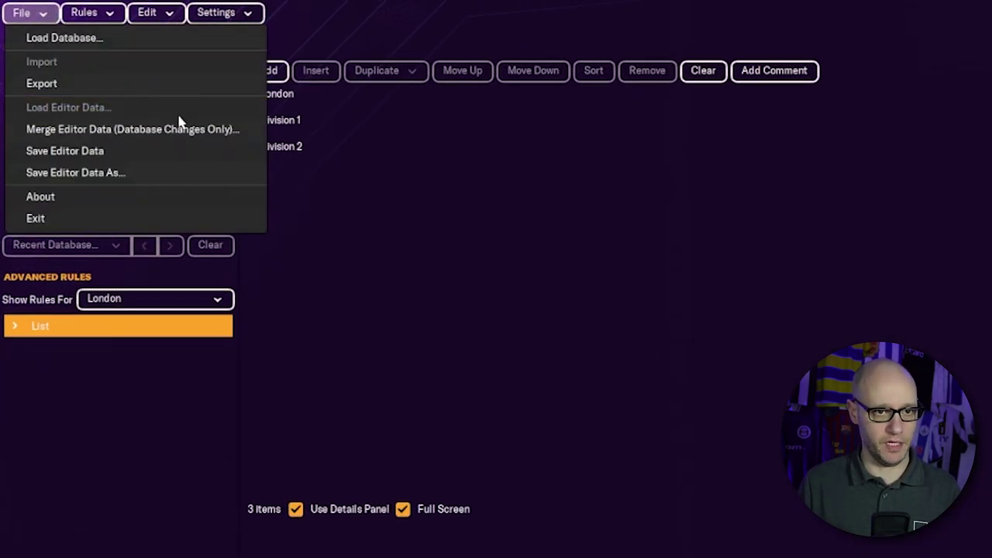
click(85, 87)
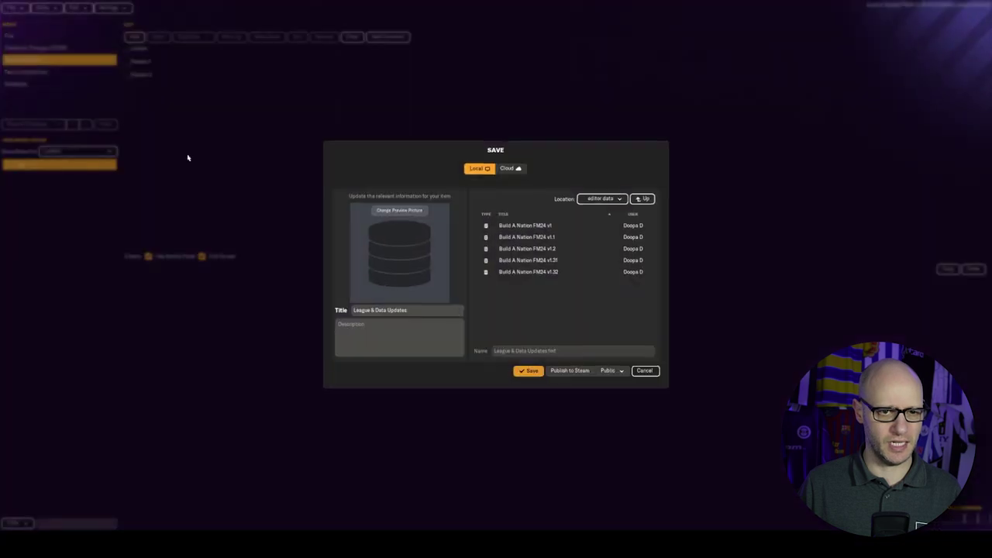
click(532, 273)
click(426, 309)
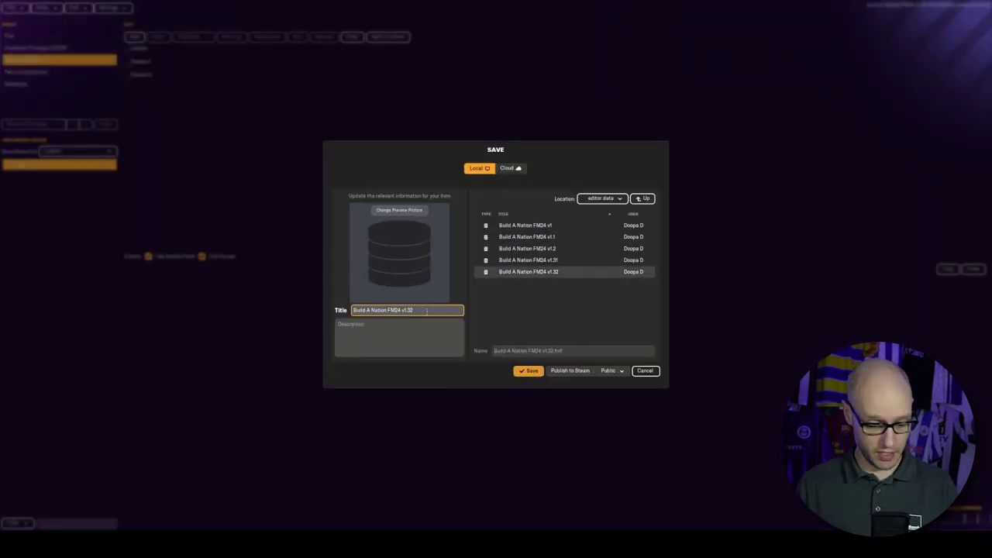
key(Return)
click(551, 281)
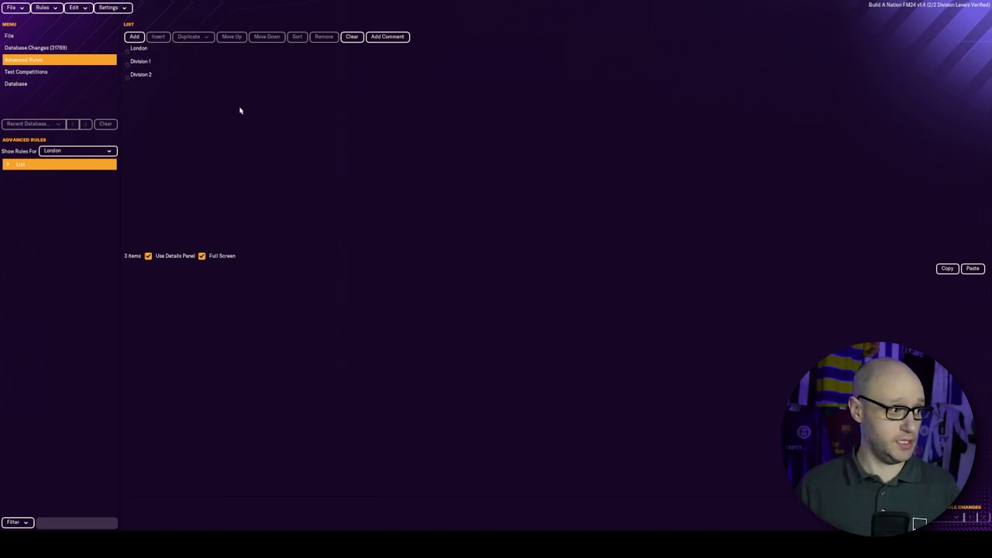
Add a new rules entry of type Competition to the advanced rules list
click(134, 37)
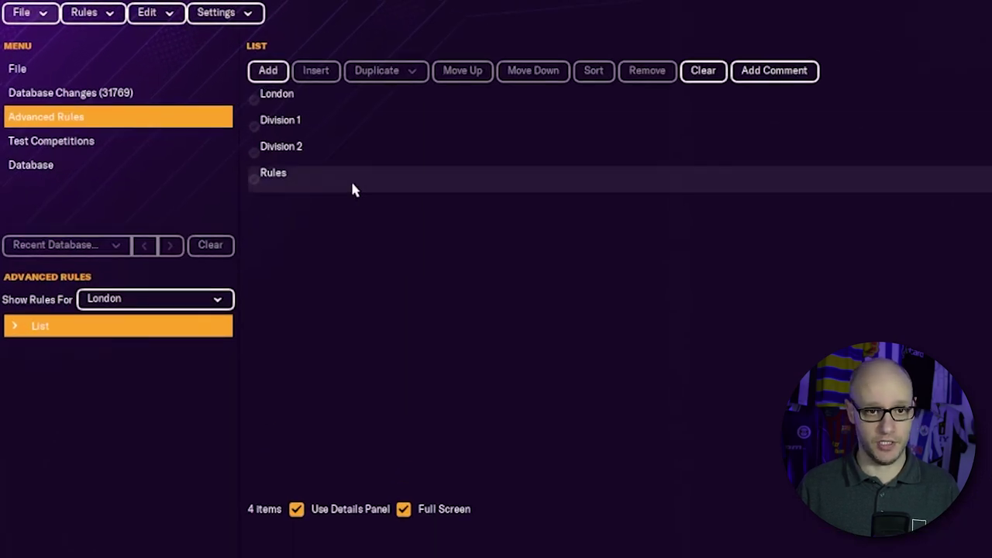
click(352, 190)
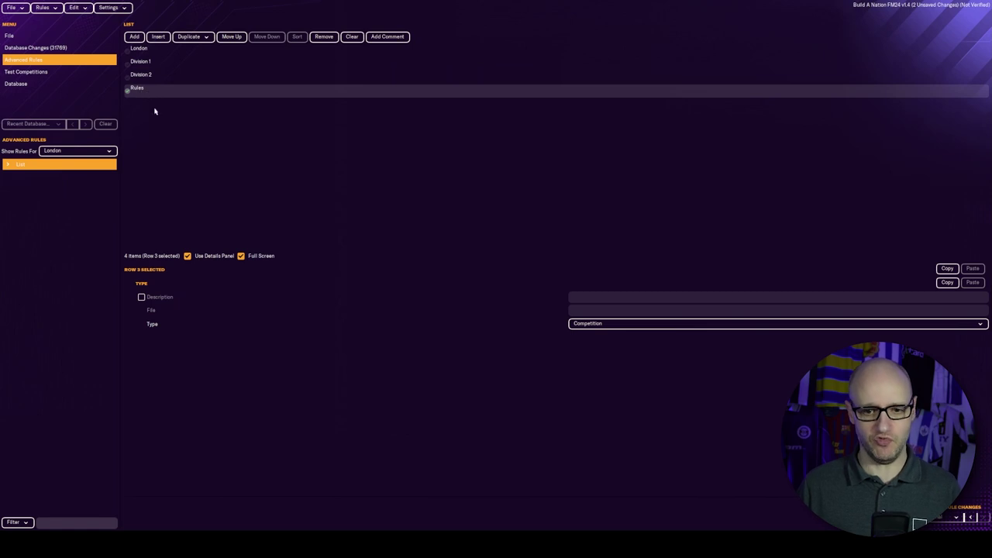
click(635, 323)
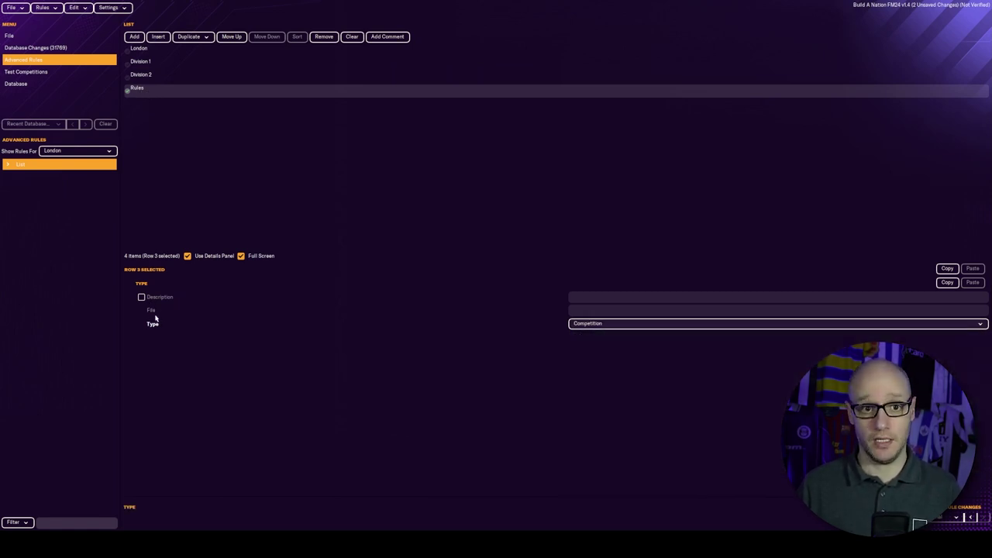
Show the advanced rules for Other, check the new entry's Requirements and open its General settings
click(74, 152)
click(81, 197)
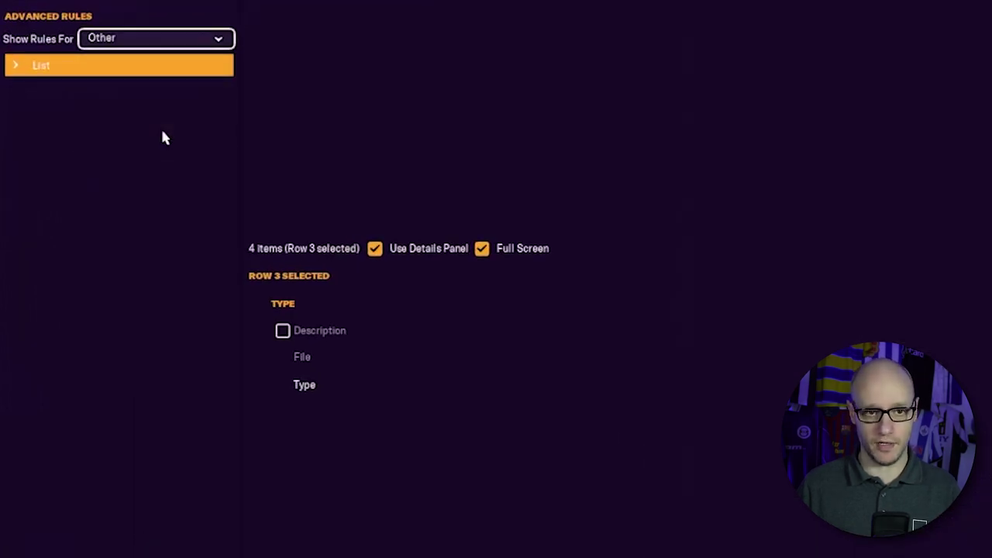
click(24, 90)
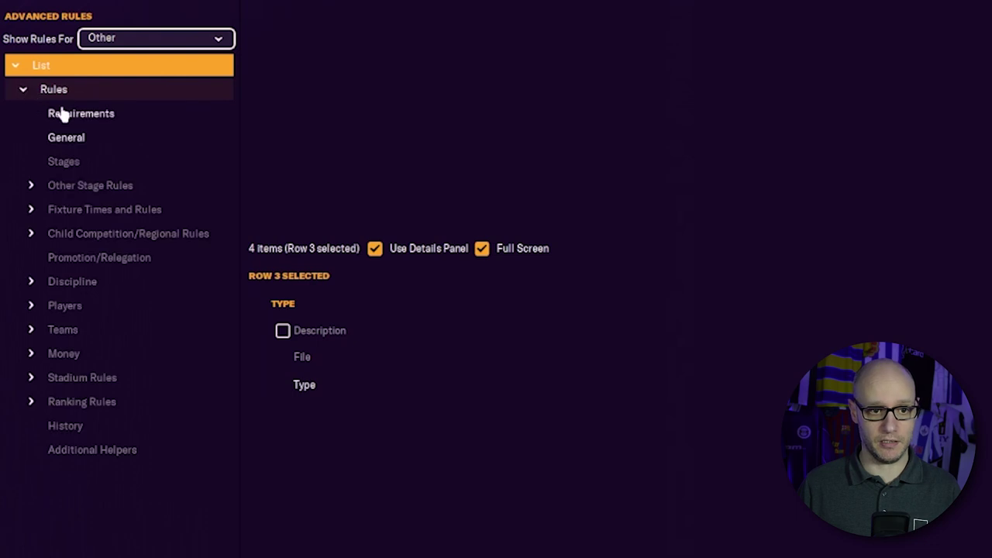
click(80, 117)
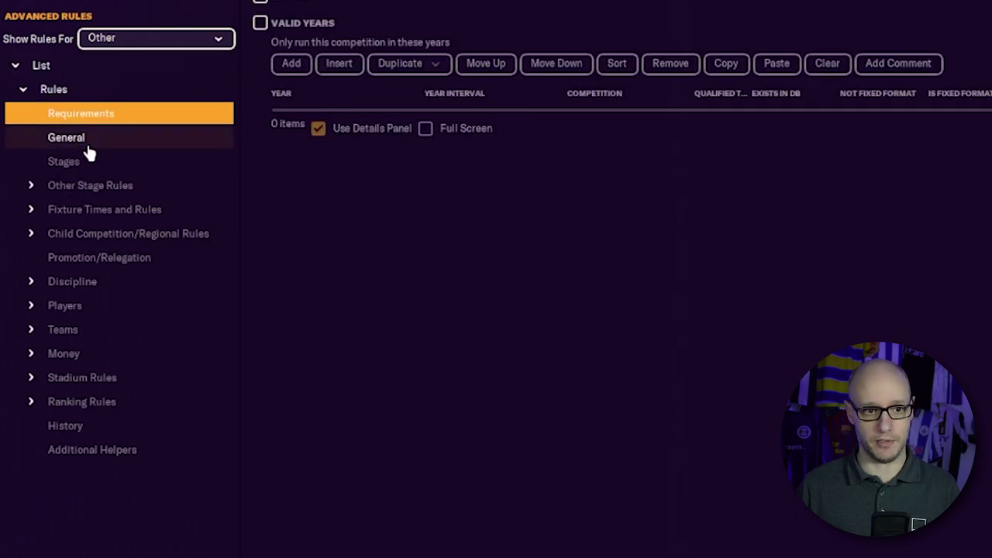
click(88, 146)
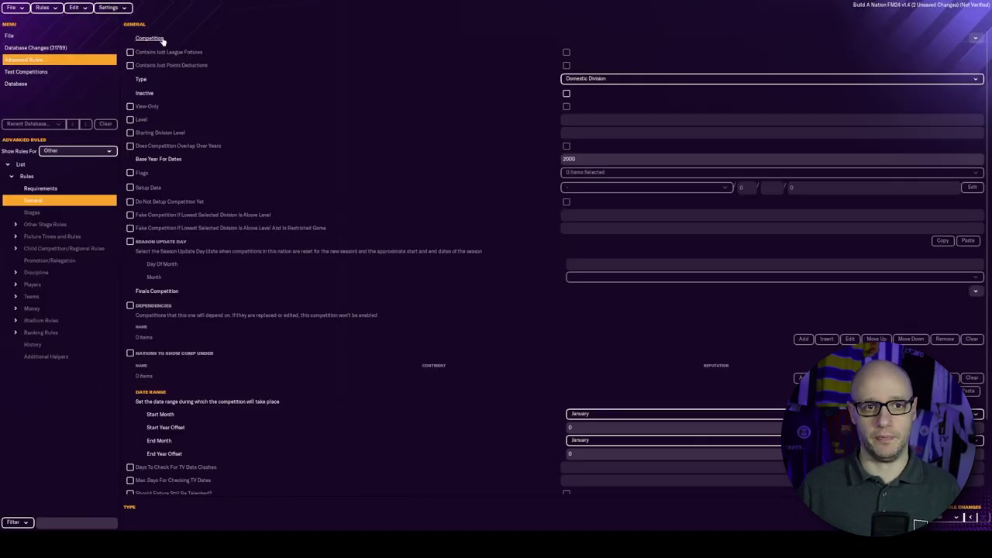
Assign The London Cup as the new entry's competition, filtering the competition search by nation London
click(976, 39)
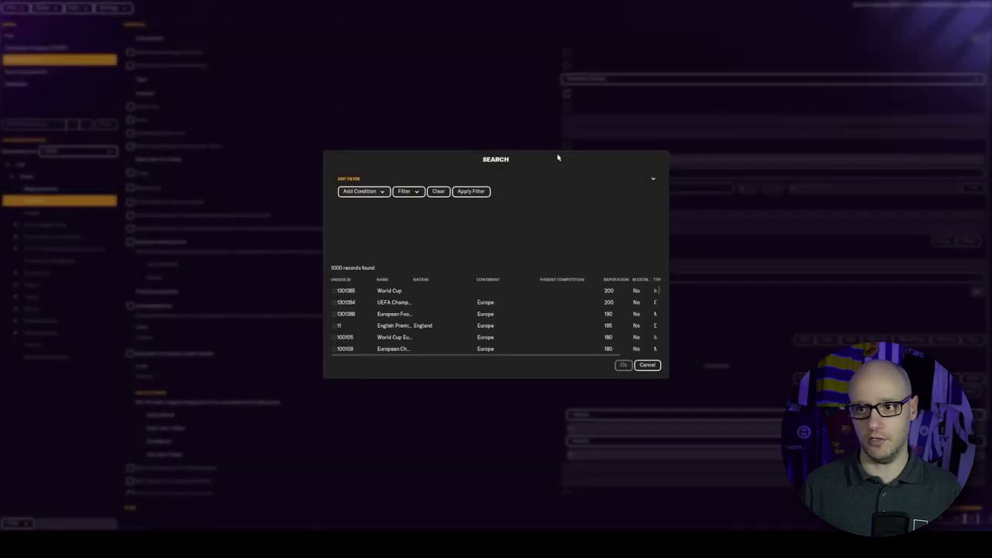
click(361, 193)
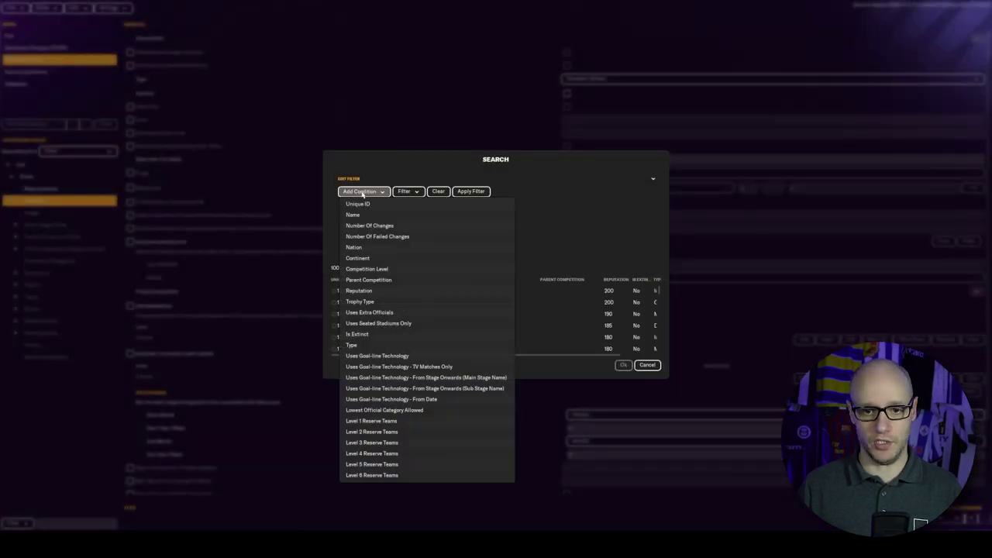
click(377, 246)
click(567, 203)
text(London)
key(Return)
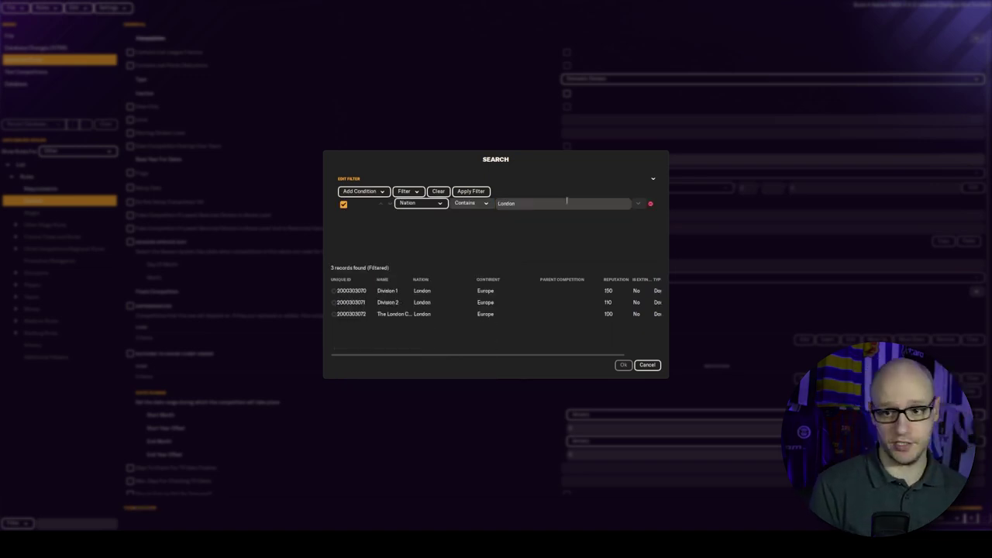
click(454, 313)
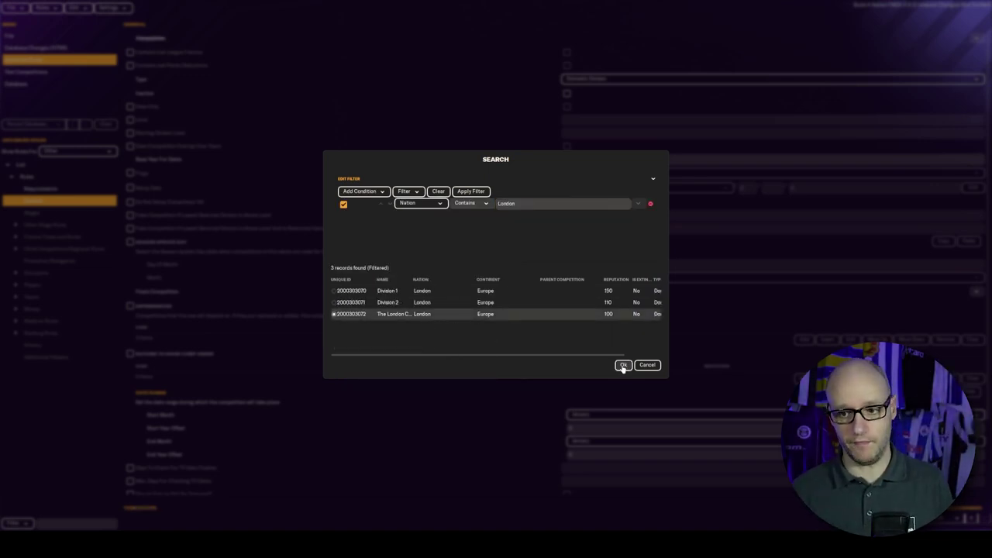
click(623, 365)
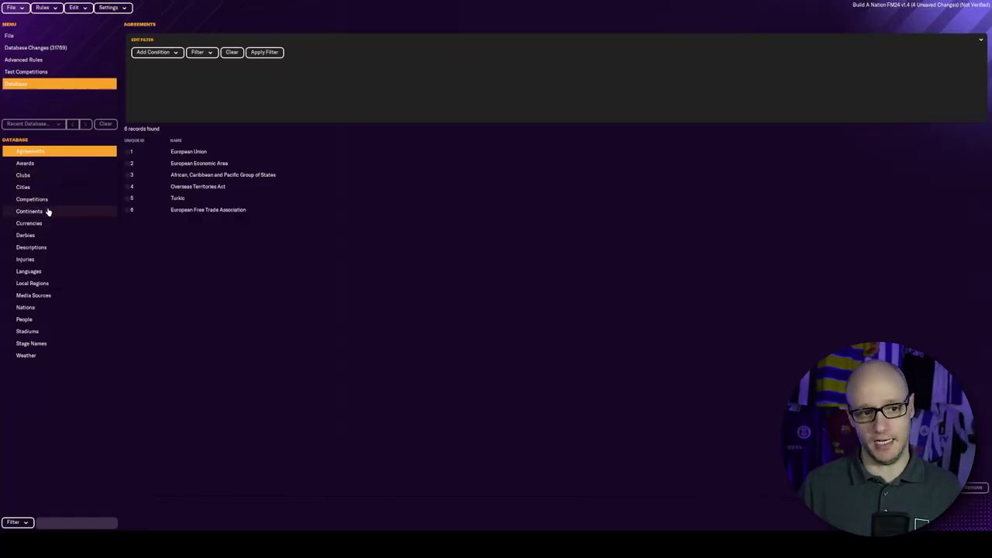
Filter the database's competitions by nation and open The London Cup's details to review them
click(48, 202)
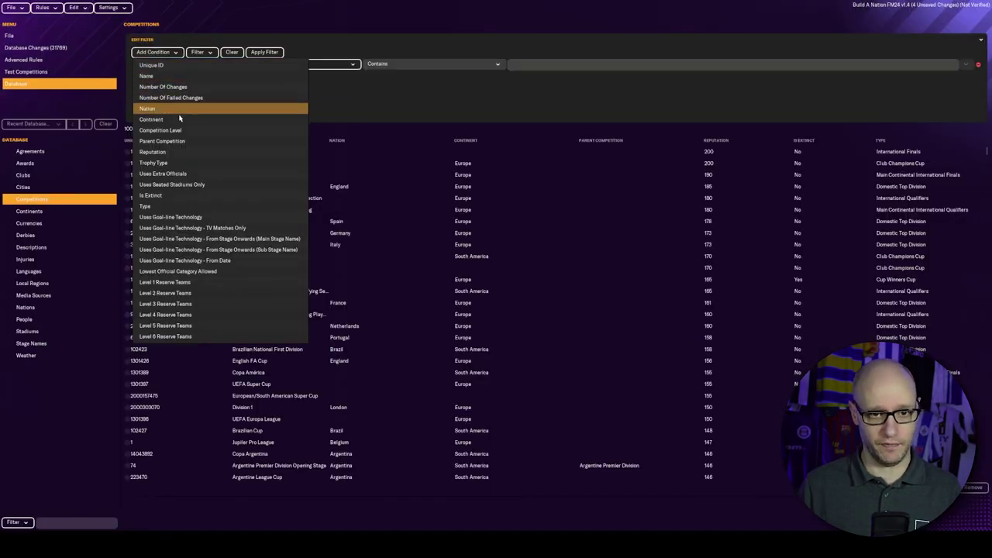
click(149, 109)
click(536, 65)
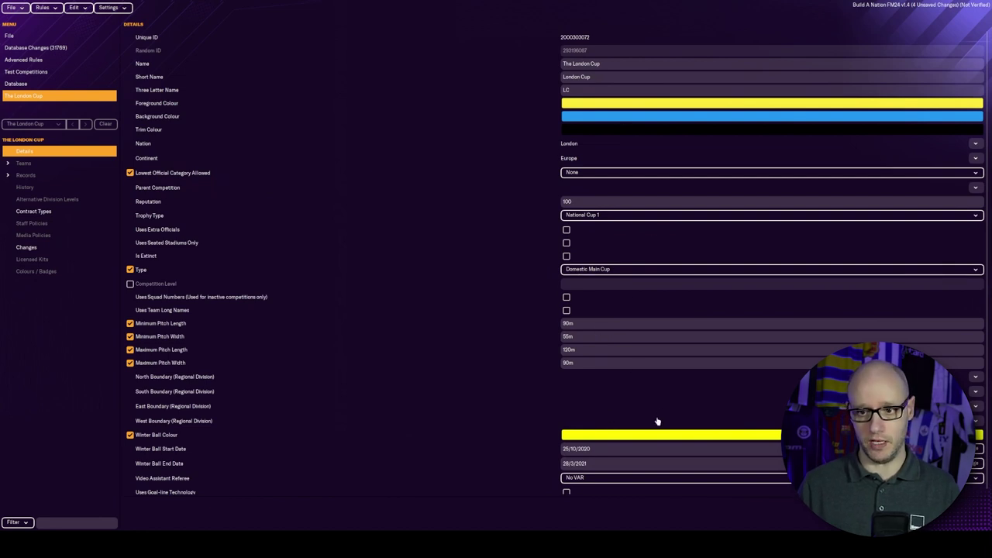
Return to the advanced rules and review London's Nation settings, including the division levels
click(38, 60)
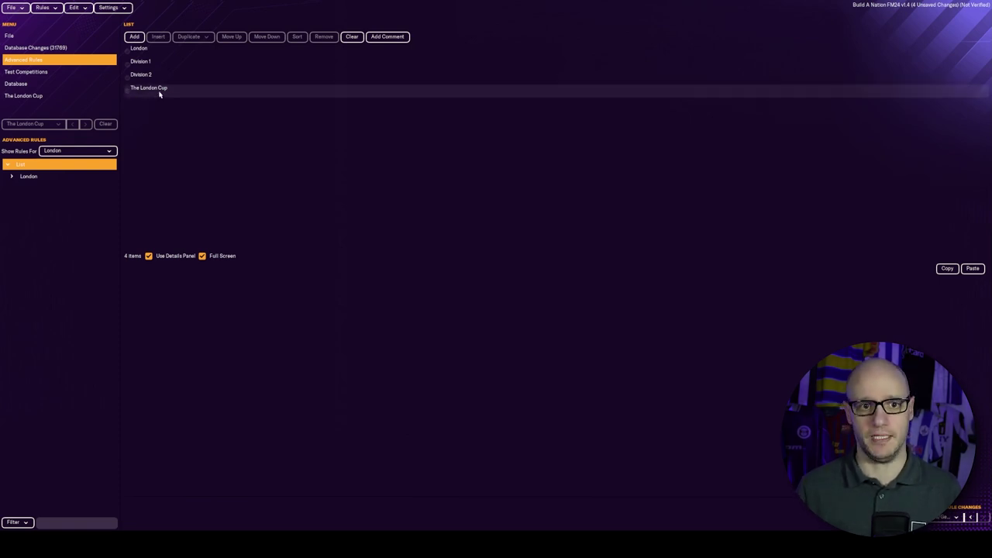
click(71, 152)
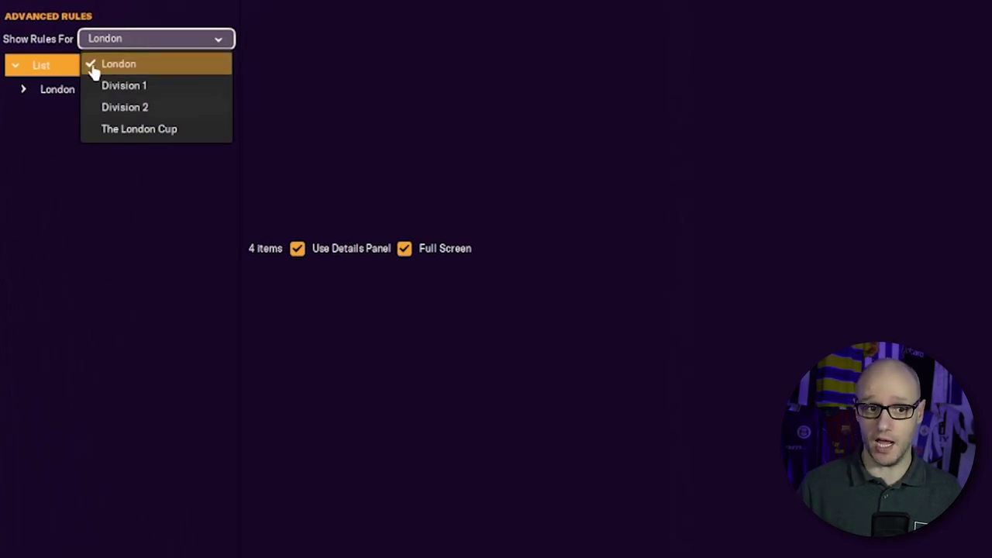
click(122, 68)
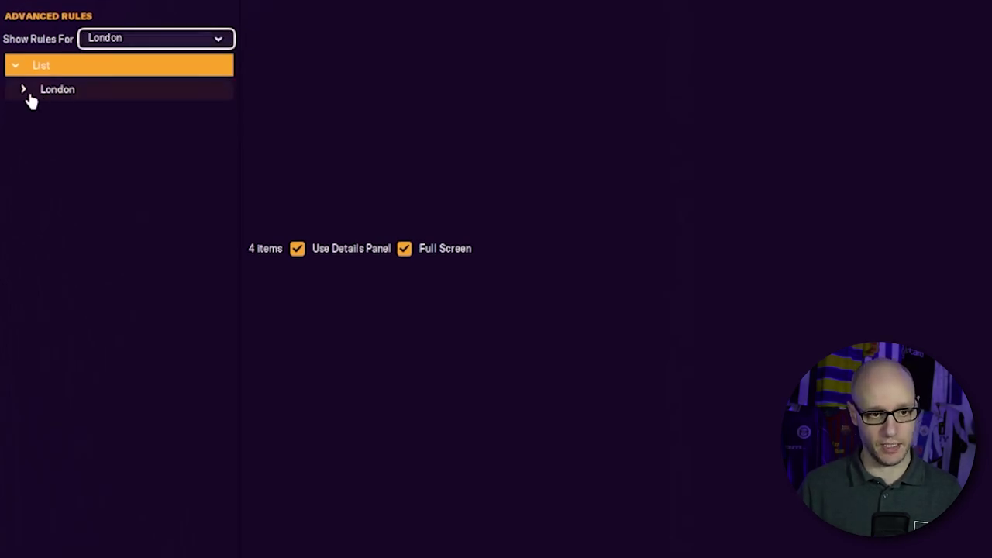
click(25, 91)
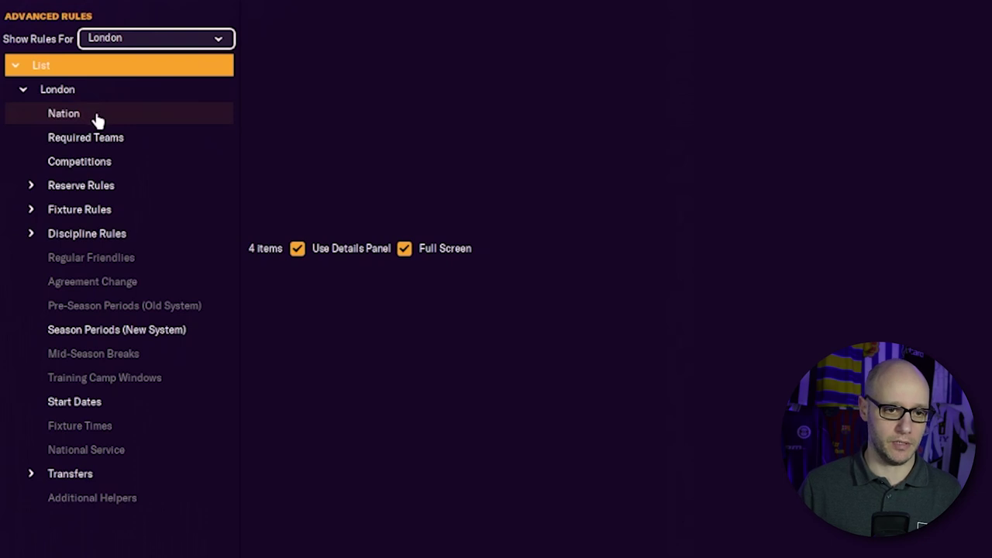
click(98, 120)
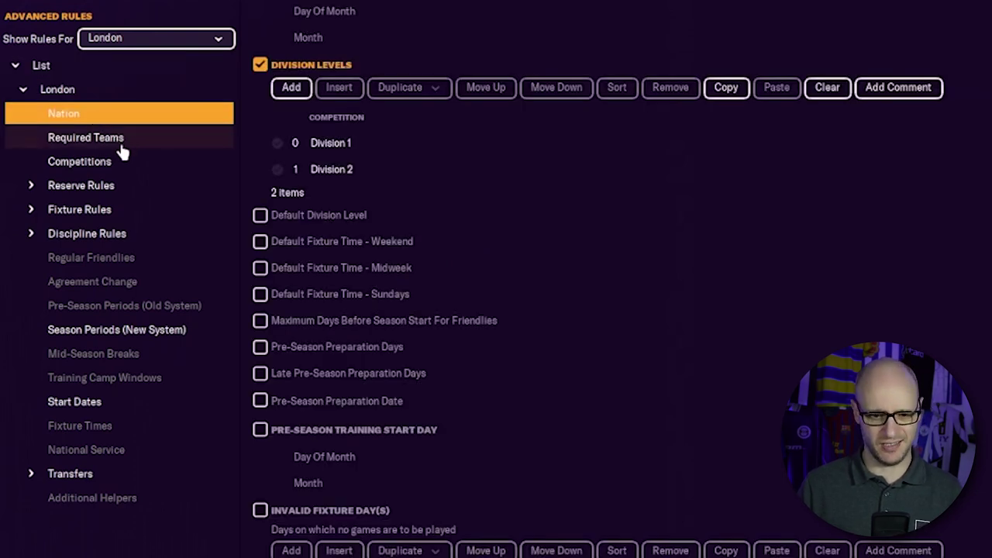
Add a third entry to London's fixture rules and set its competition to The London Cup
click(34, 215)
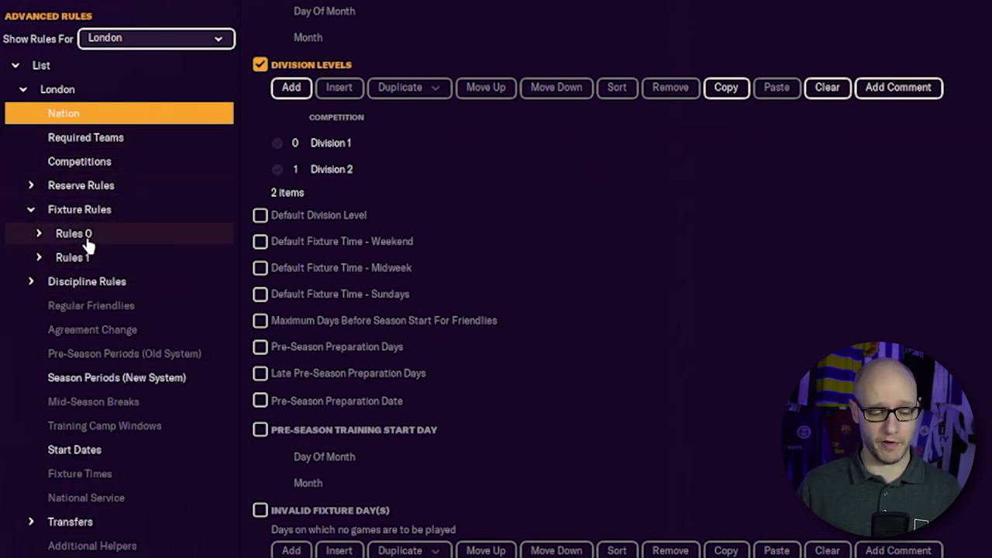
click(99, 217)
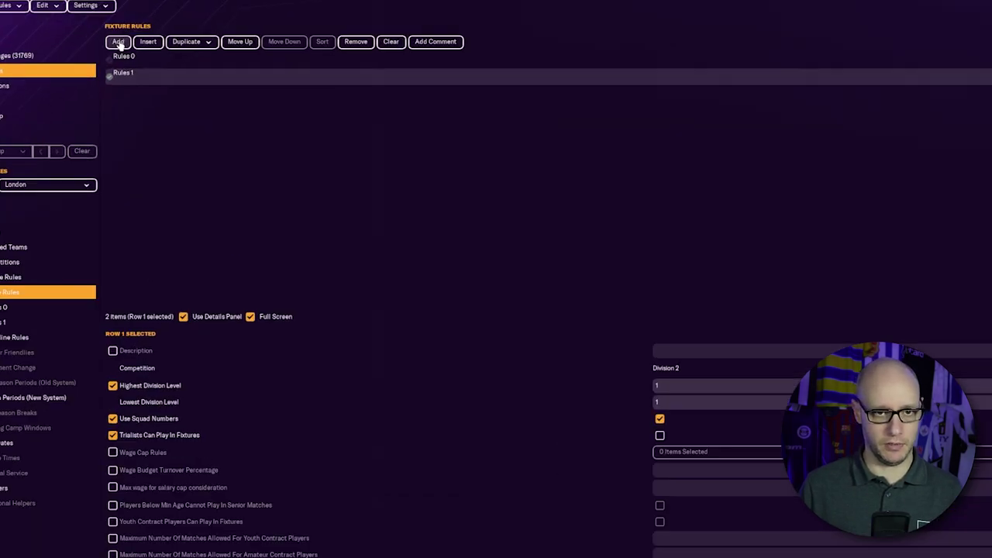
click(118, 42)
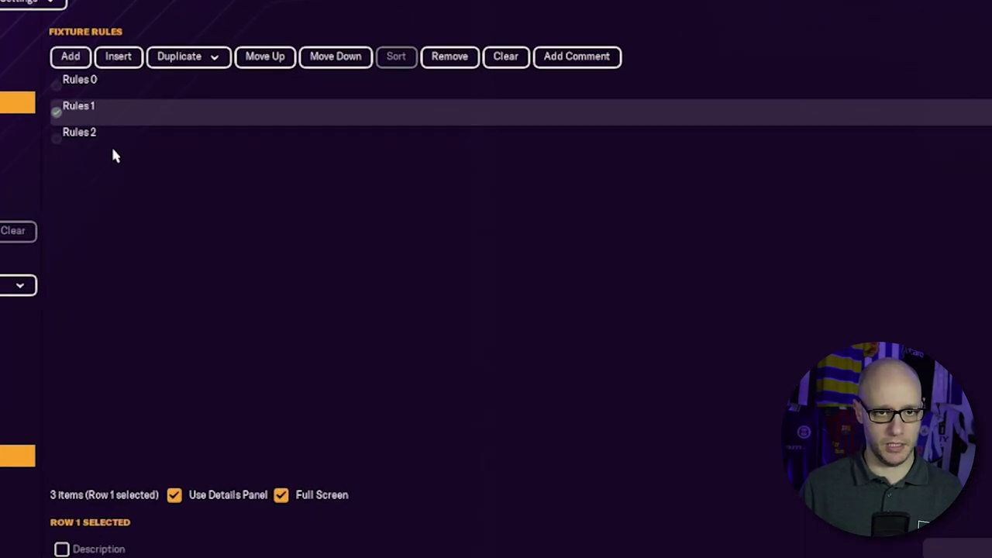
click(141, 99)
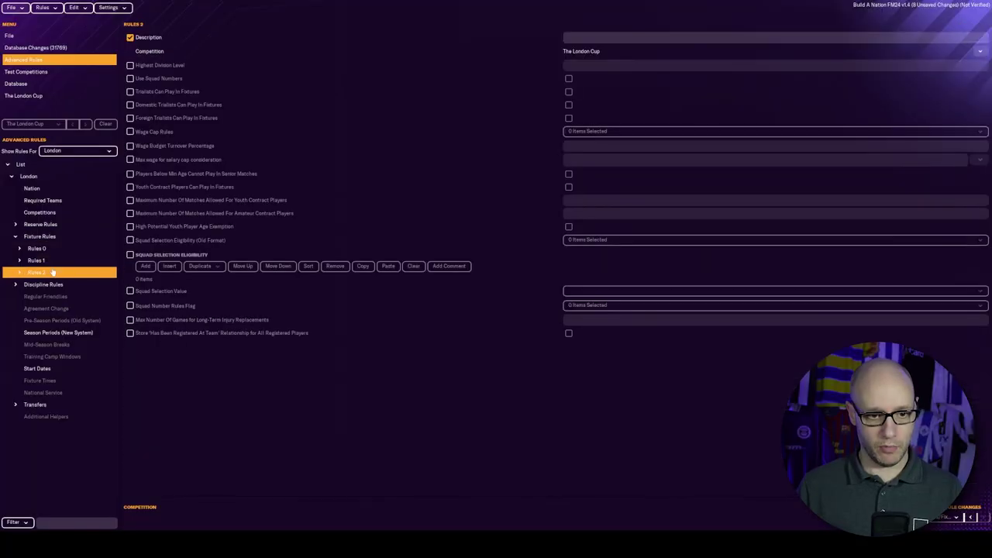
click(15, 274)
click(16, 274)
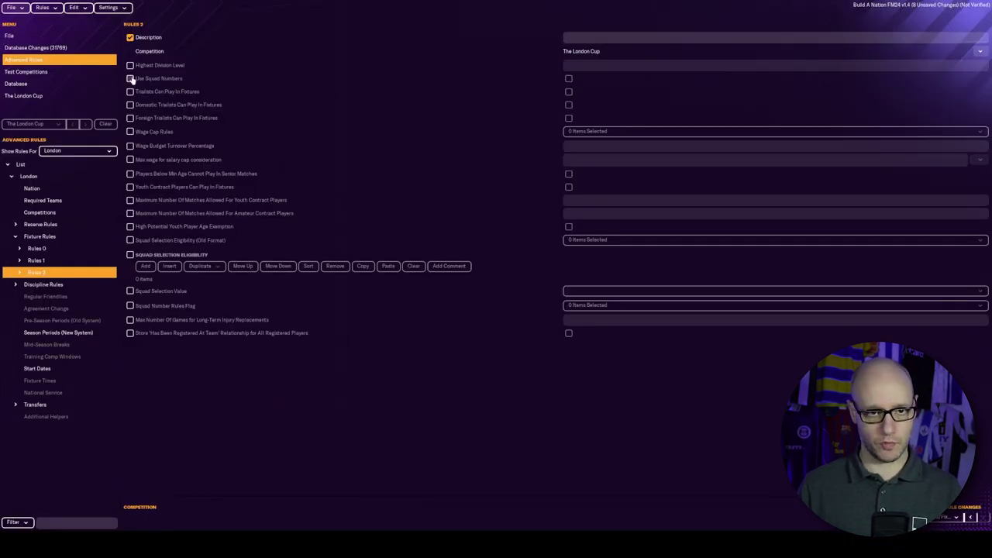
Enable squad numbers for The London Cup's fixture rules and add a Players Cup-Tied restriction under Squad Selection Eligibility (Old Format)
click(130, 78)
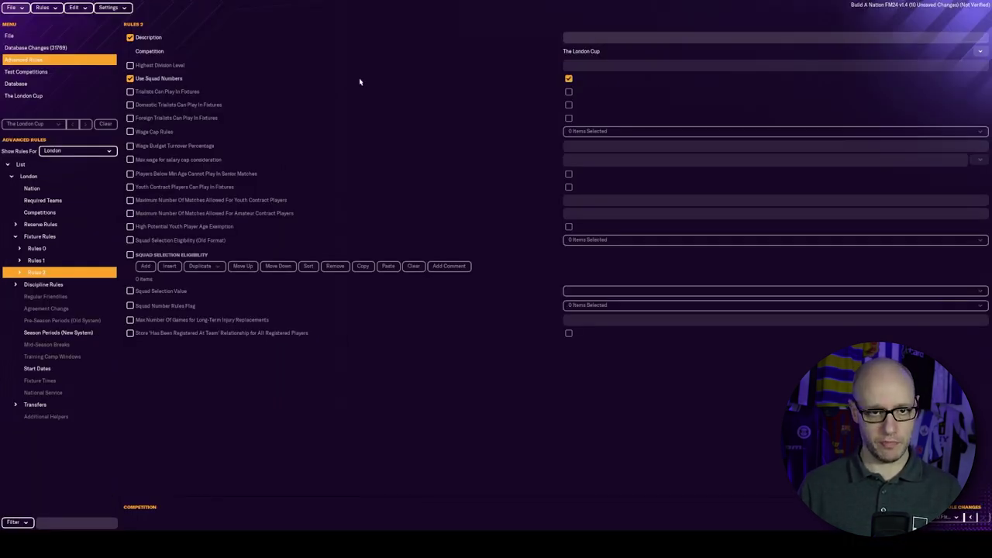
click(164, 241)
click(603, 242)
mouse_move(625, 276)
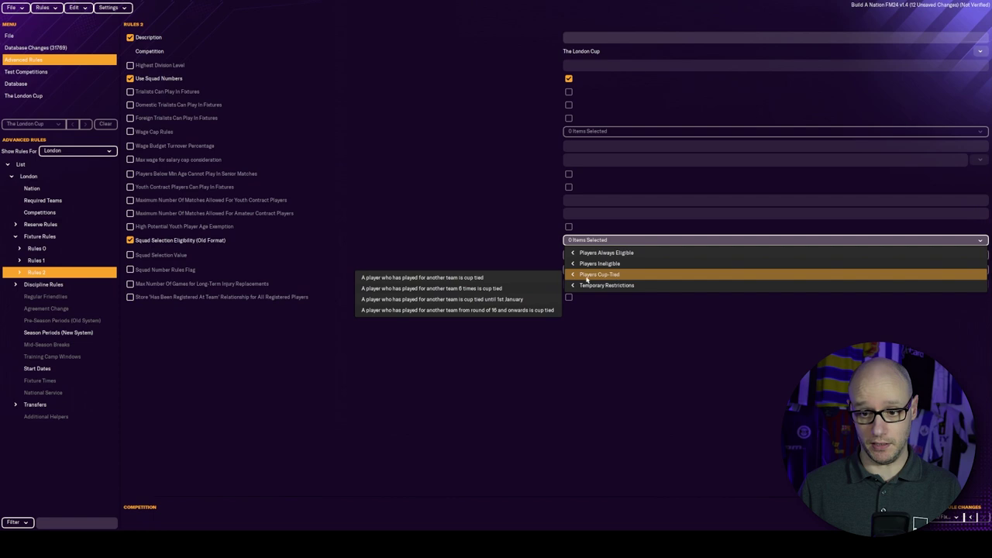
click(508, 285)
click(38, 236)
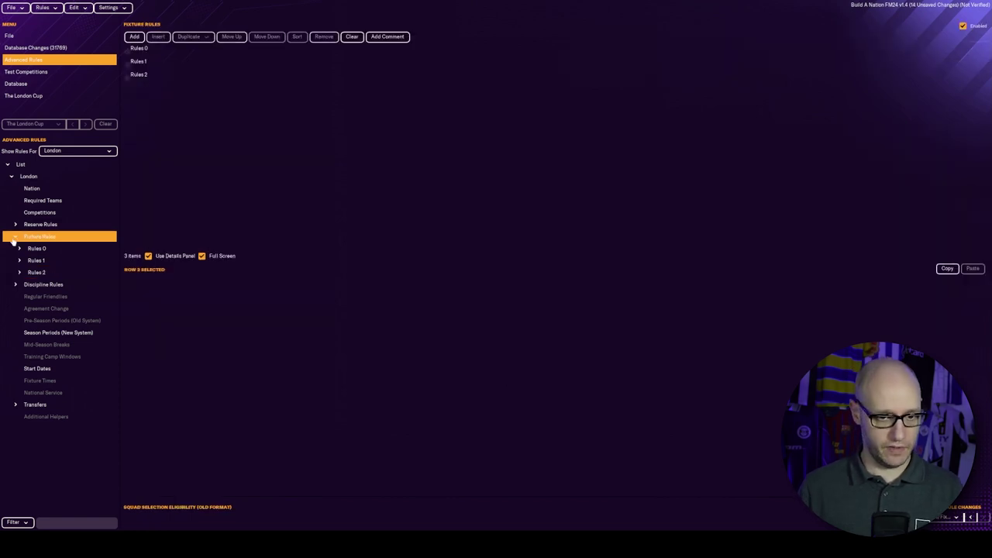
Review London's discipline rules and add The London Cup as a third entry in the nation's Competitions list
click(15, 237)
click(16, 248)
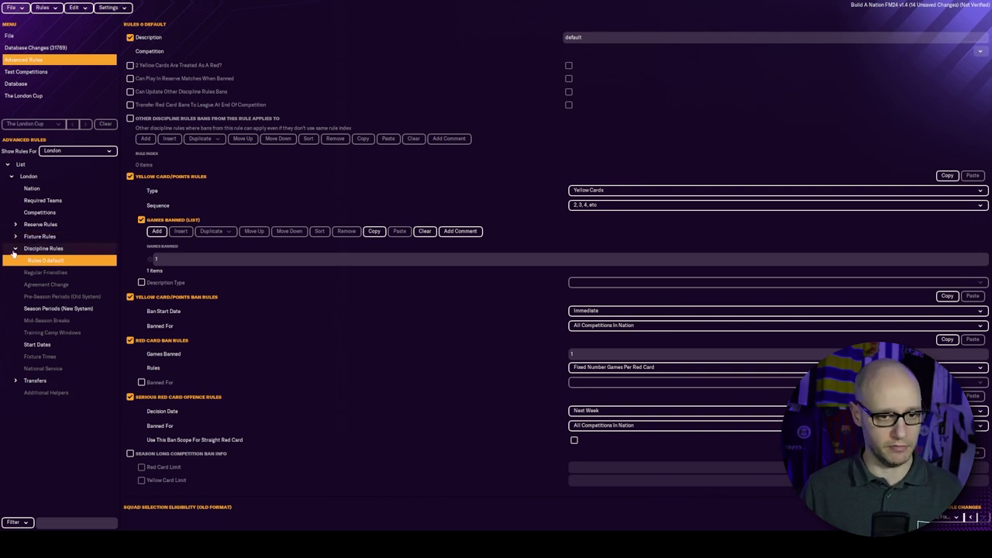
click(14, 249)
click(43, 213)
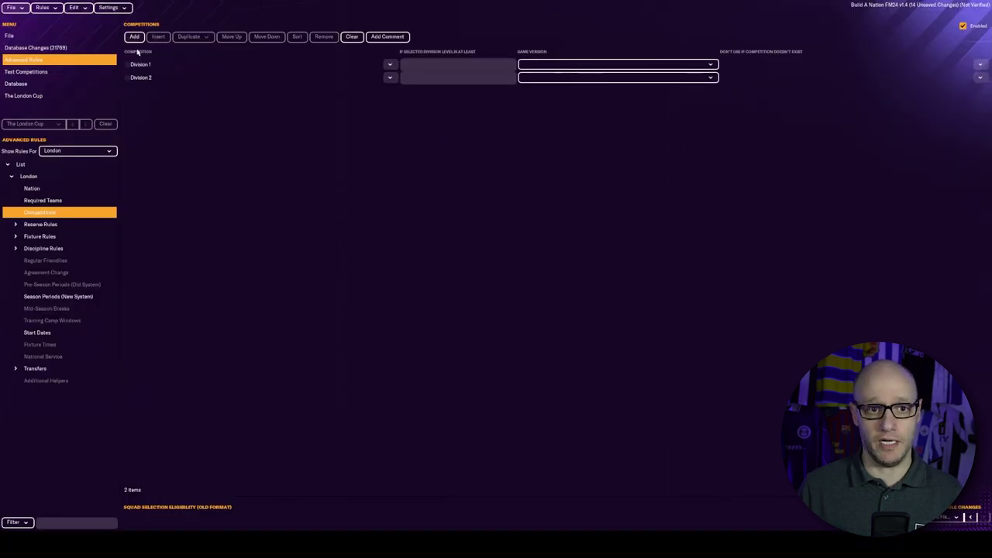
click(135, 40)
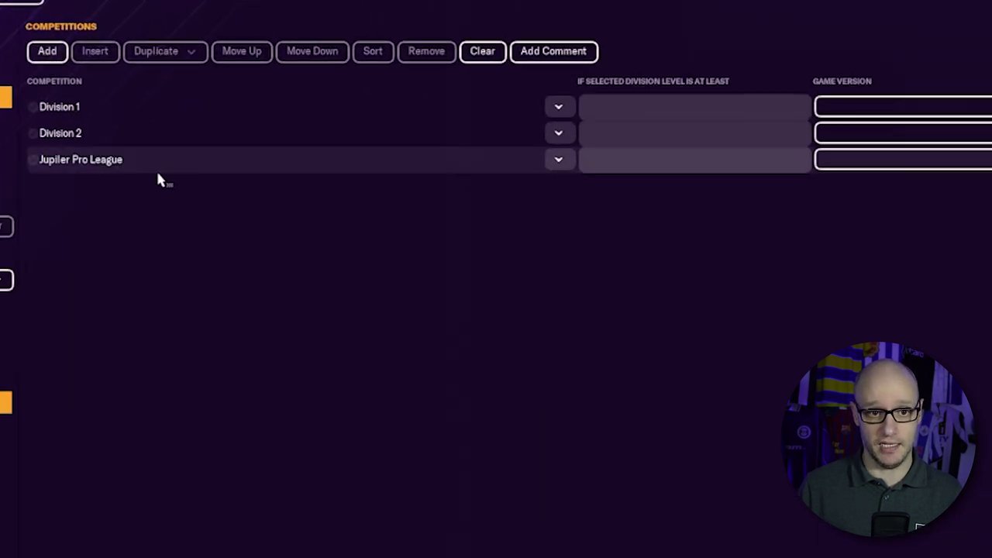
click(391, 91)
click(602, 206)
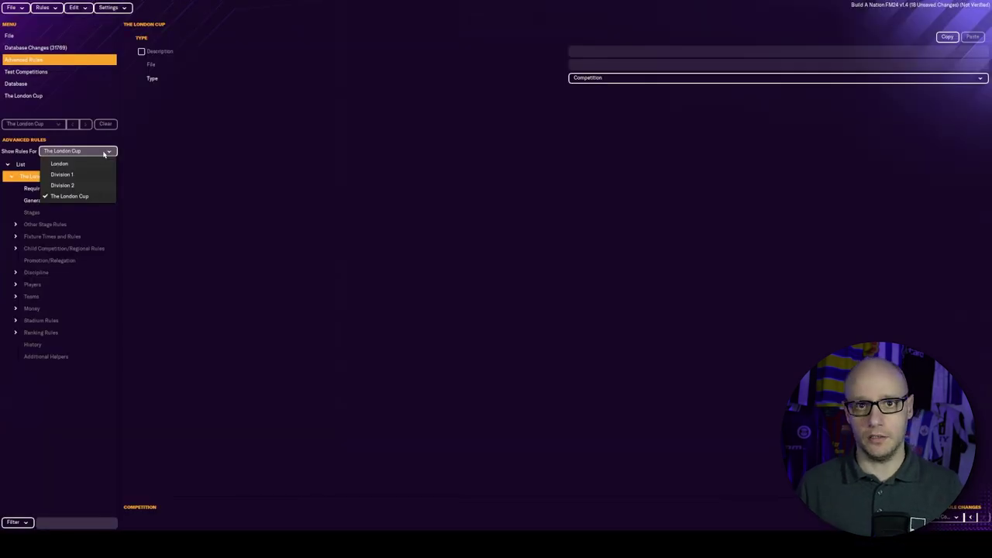
Add a Saturday entry against The London Cup with day offset 2 to Division 1's Fixture Priorities Against Other Fixture
click(99, 174)
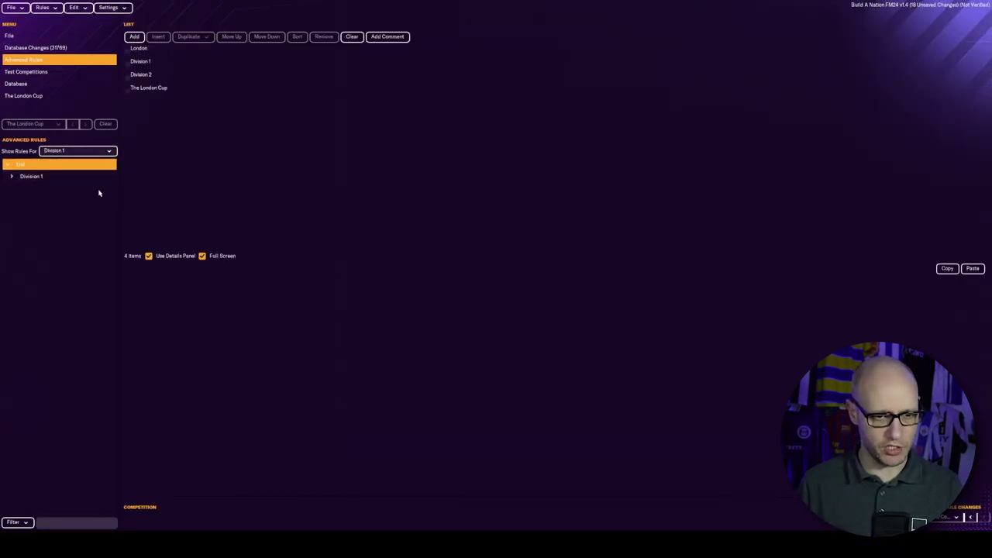
click(12, 178)
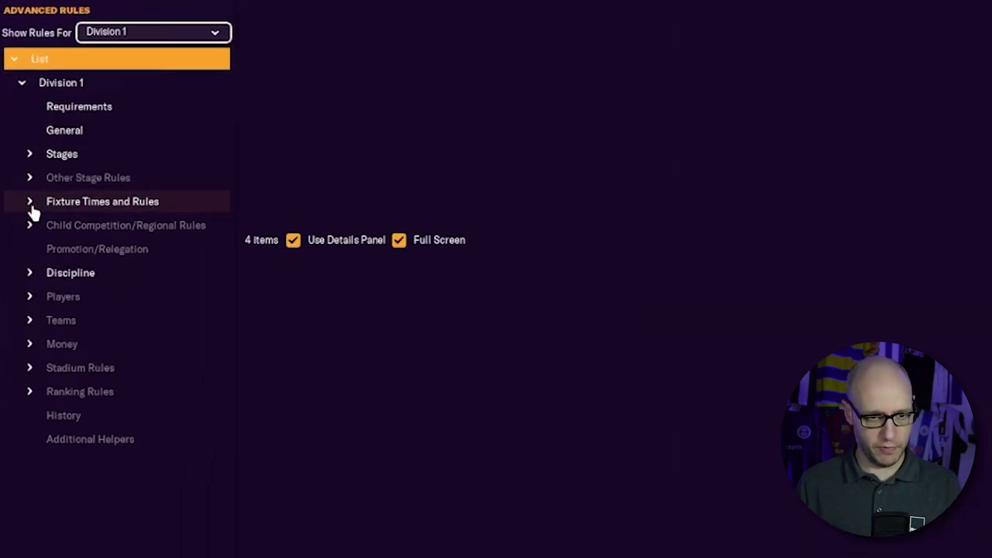
click(30, 203)
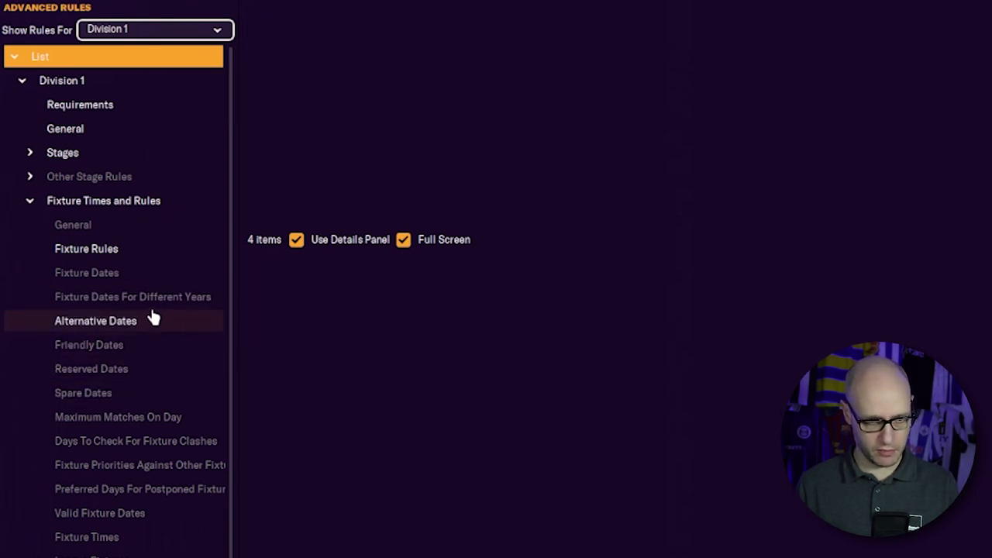
click(171, 467)
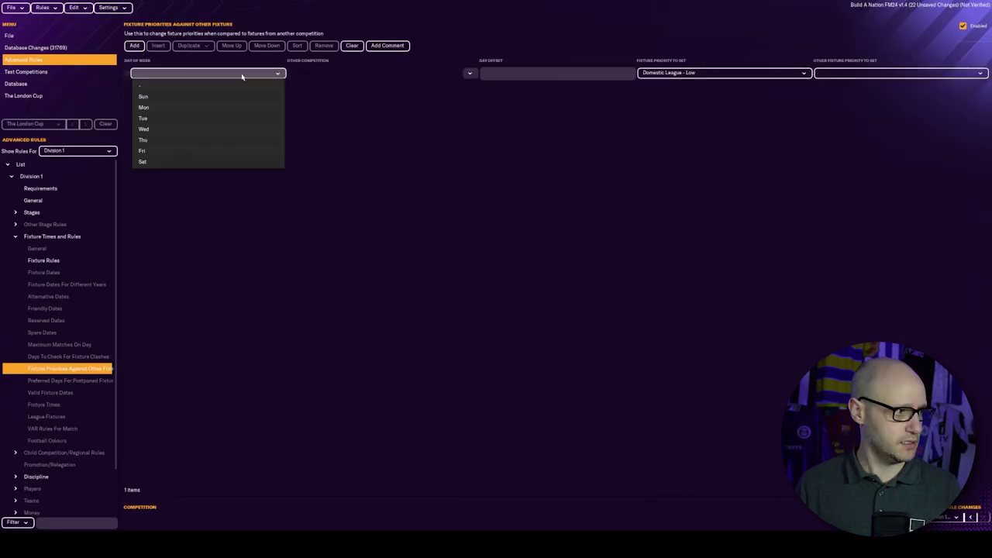
click(213, 161)
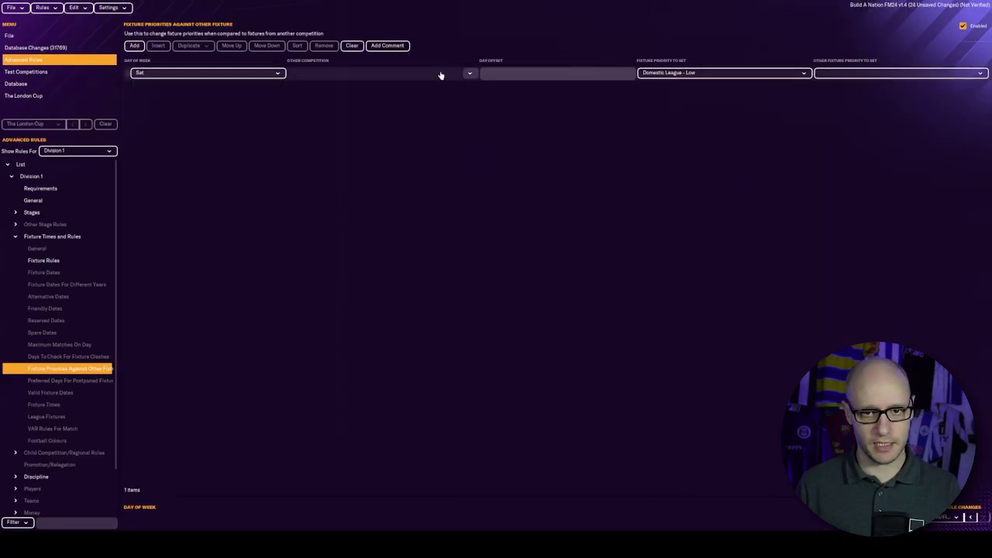
click(469, 74)
click(493, 109)
click(542, 74)
text(2)
Set Division 1's fixture priority to Domestic Cup - Low and the other fixture's priority to Domestic Cup - High
click(749, 75)
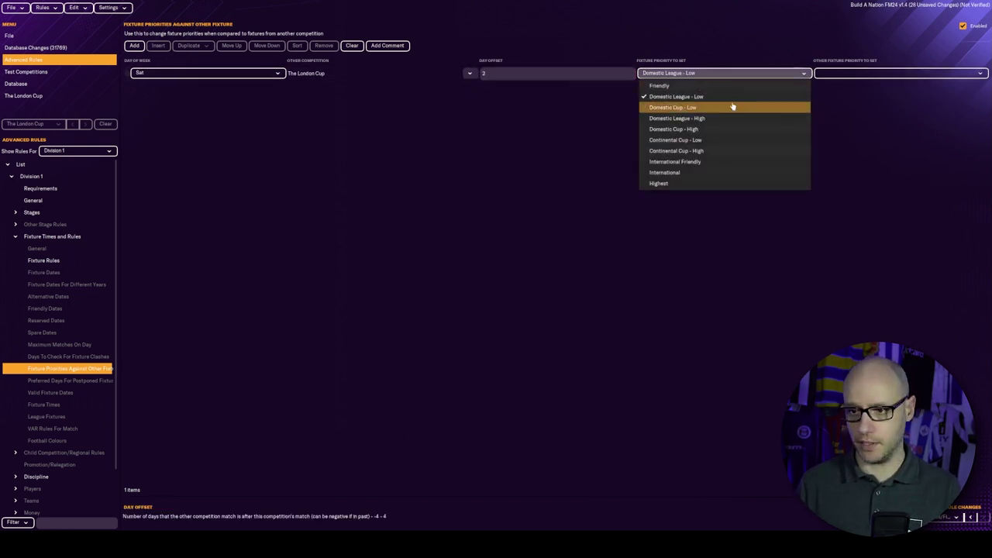
click(732, 108)
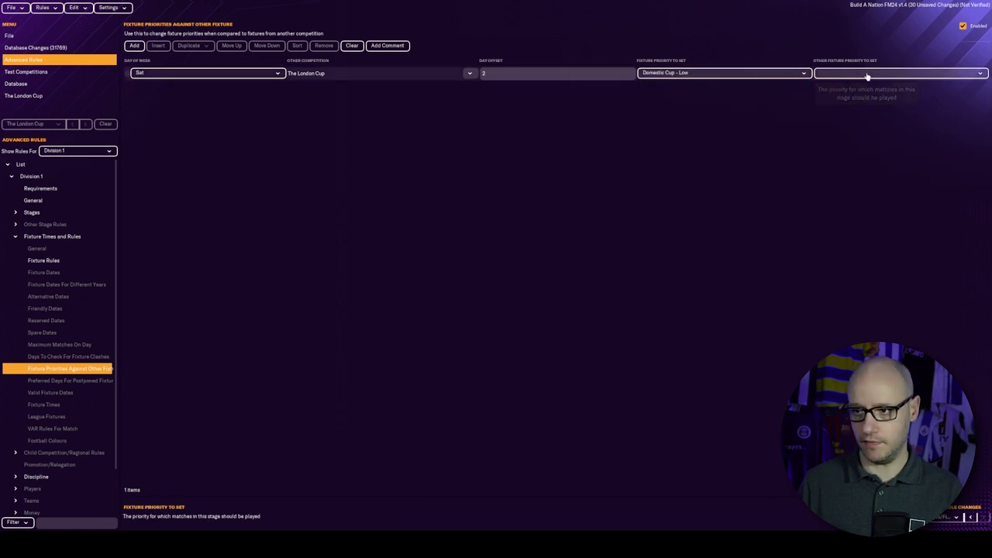
click(867, 75)
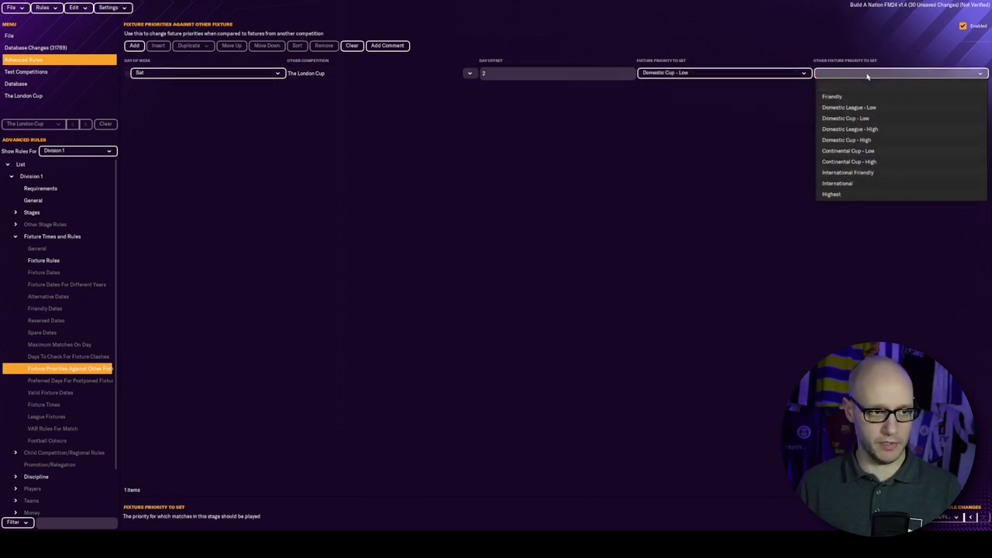
click(848, 140)
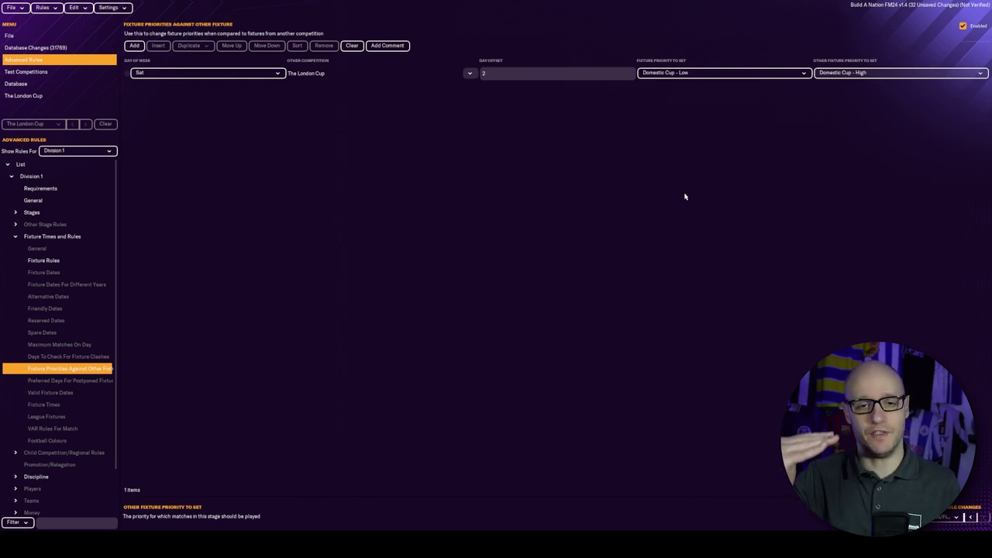
Enable Fixture Priorities Against Other Fixture for Division 2 and add an entry
click(77, 150)
click(100, 186)
click(13, 177)
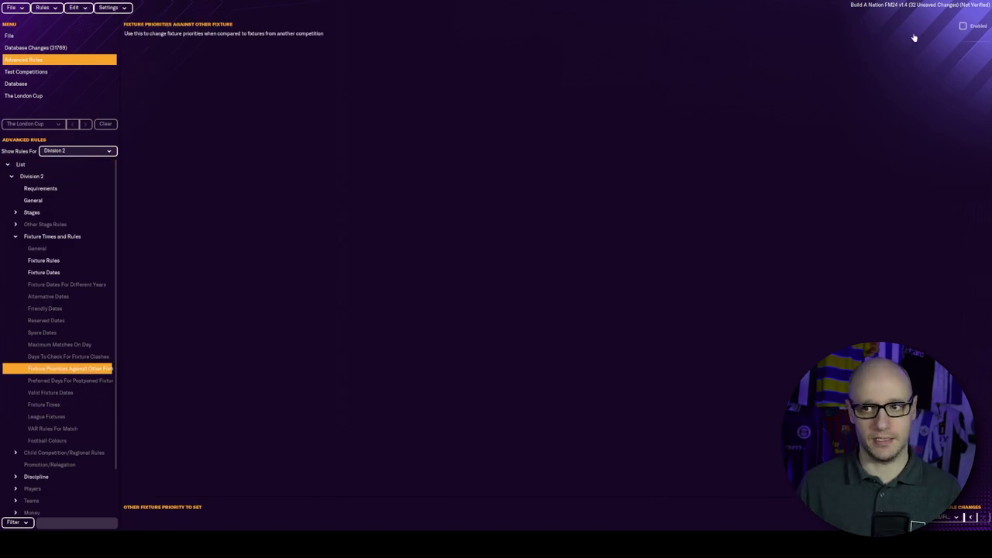
click(962, 26)
click(134, 46)
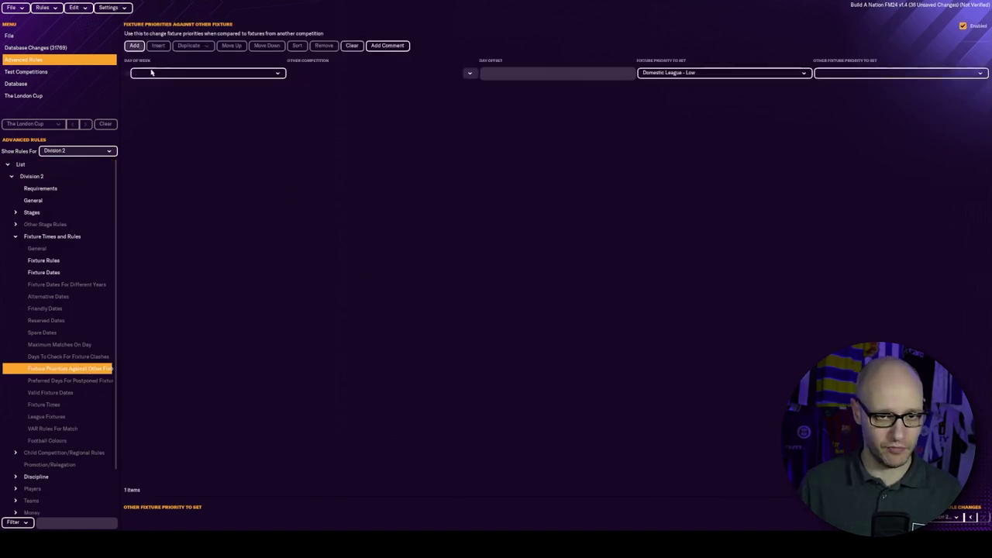
Set the Division 2 priority entry to Saturday, against The London Cup, with day offset 2
click(159, 73)
click(212, 162)
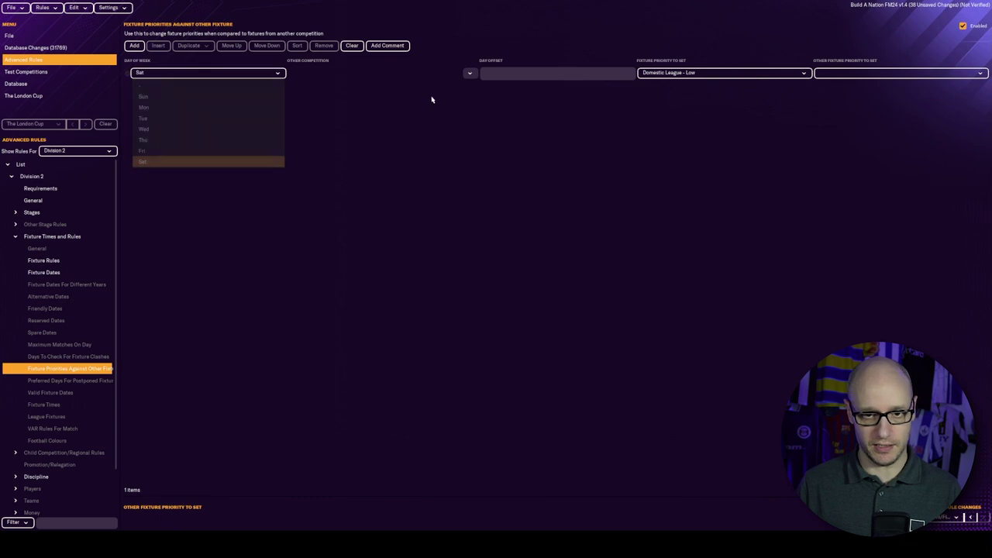
click(470, 74)
click(490, 109)
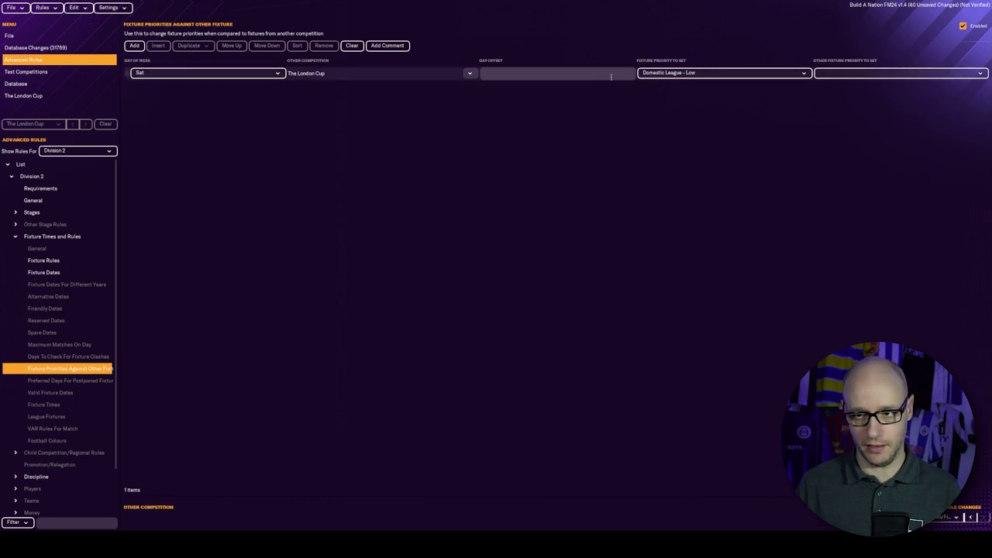
click(558, 73)
text(2)
Set Division 2's fixture priority to Domestic Cup - Low and the other fixture's priority to Domestic Cup - High
click(723, 72)
click(724, 109)
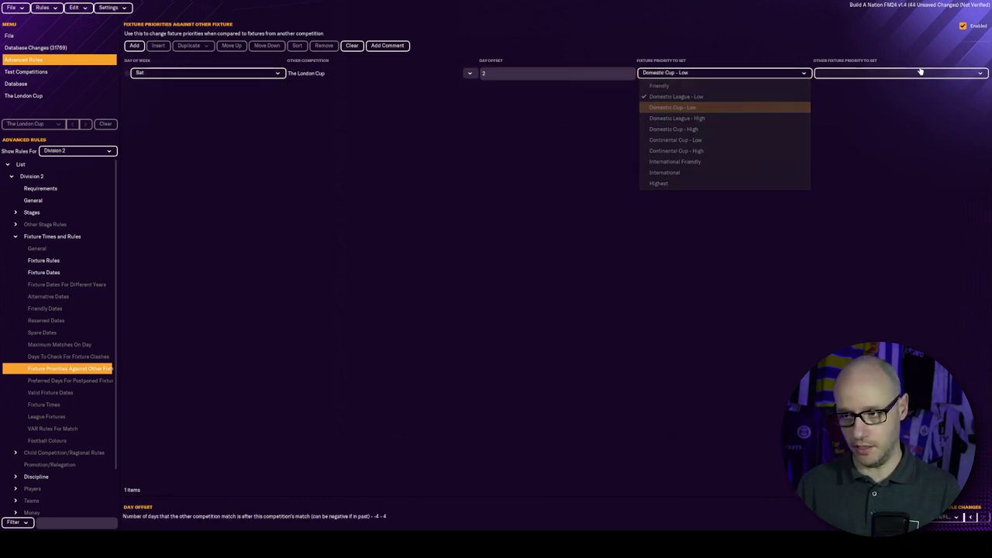
click(903, 72)
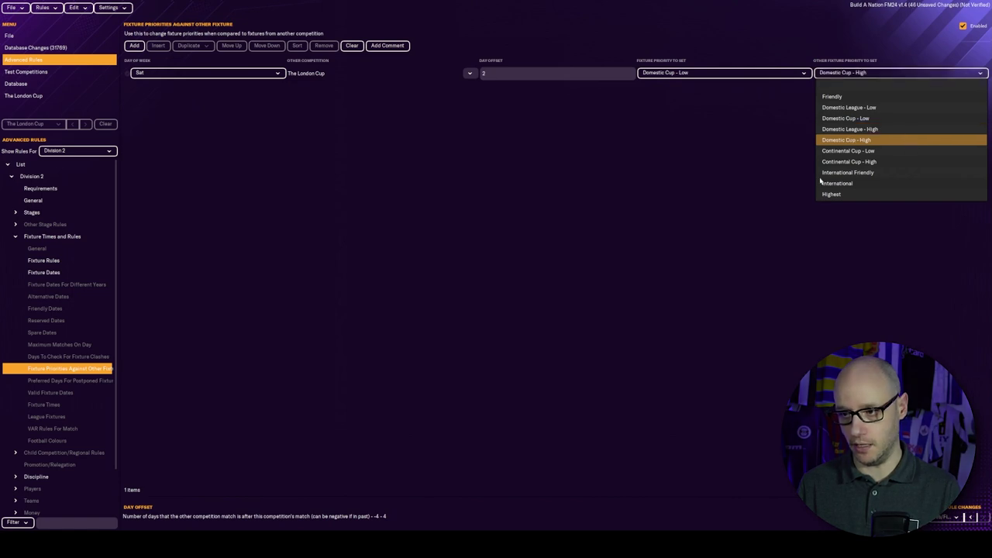
Switch to The London Cup's rules and review its requirements and general settings
click(81, 152)
click(85, 197)
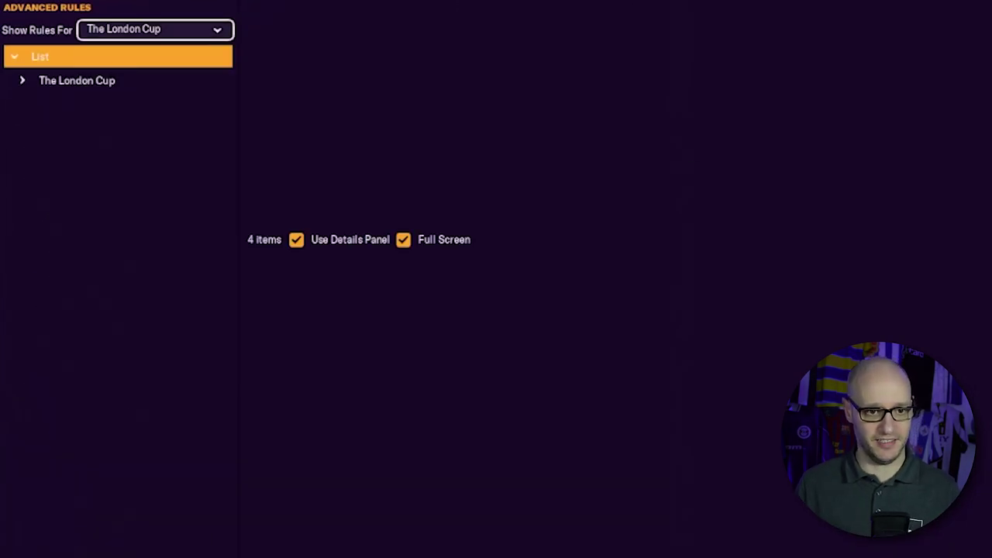
click(85, 81)
click(112, 109)
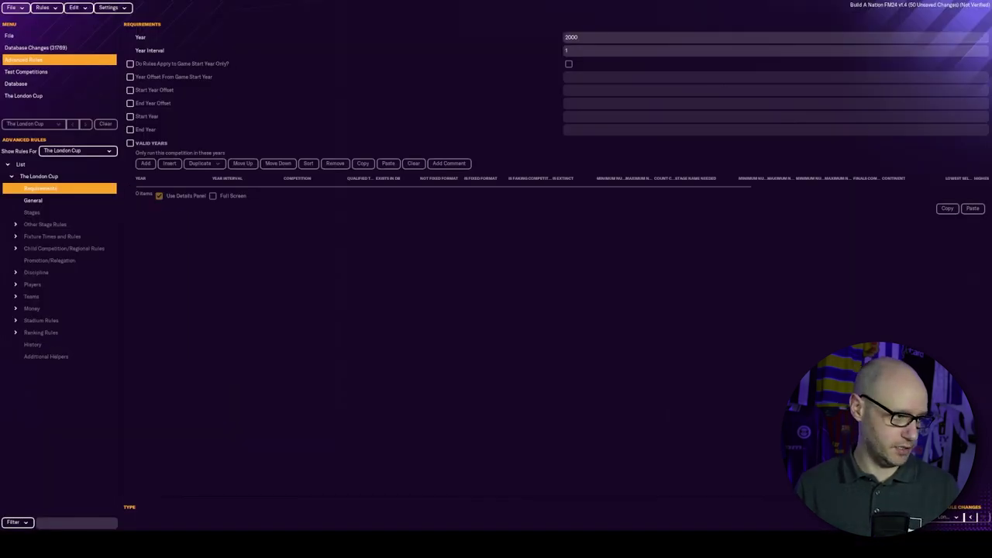
key(Down)
click(129, 119)
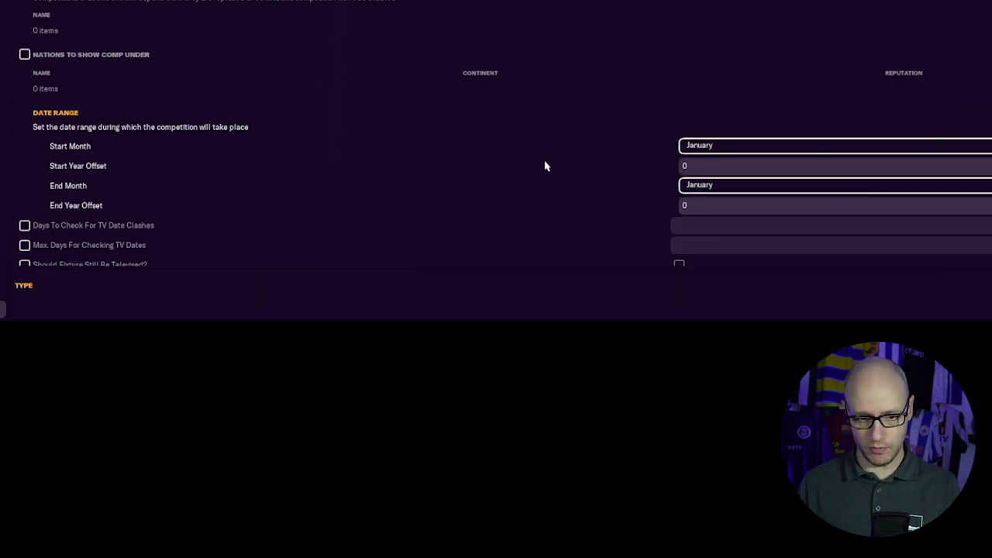
Set The London Cup's date range to end in June with start and end year offsets of 1, and revise its start month
click(756, 145)
click(750, 189)
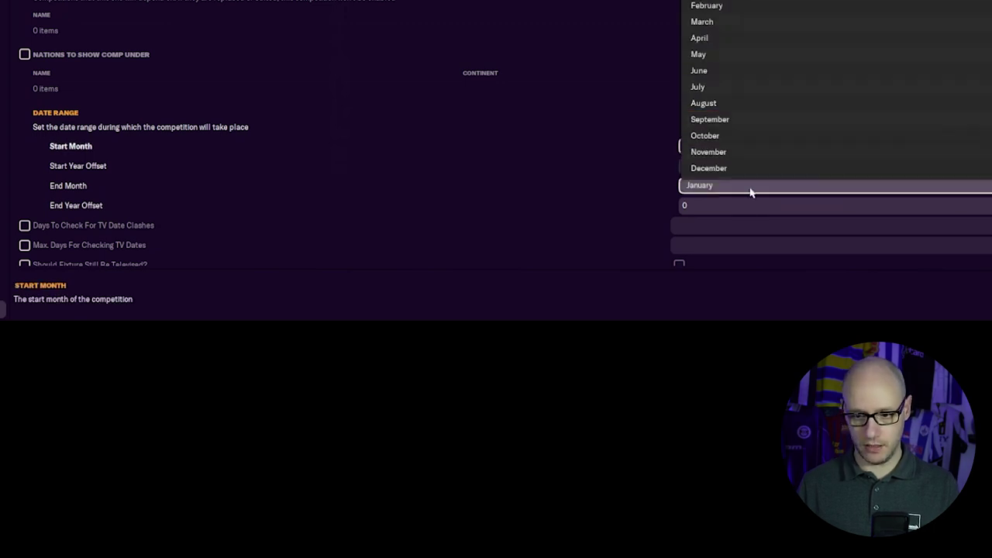
click(750, 76)
click(662, 213)
text(1)
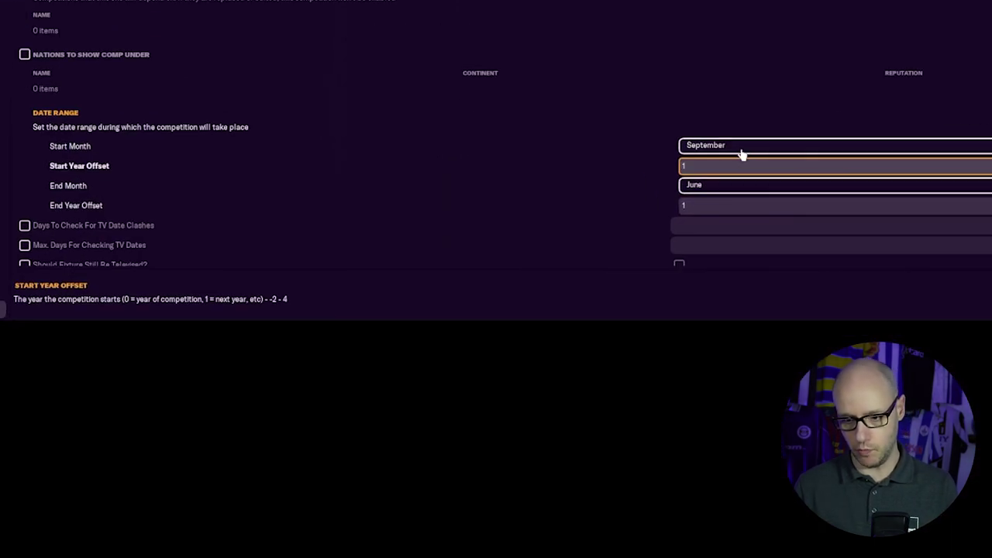
click(607, 415)
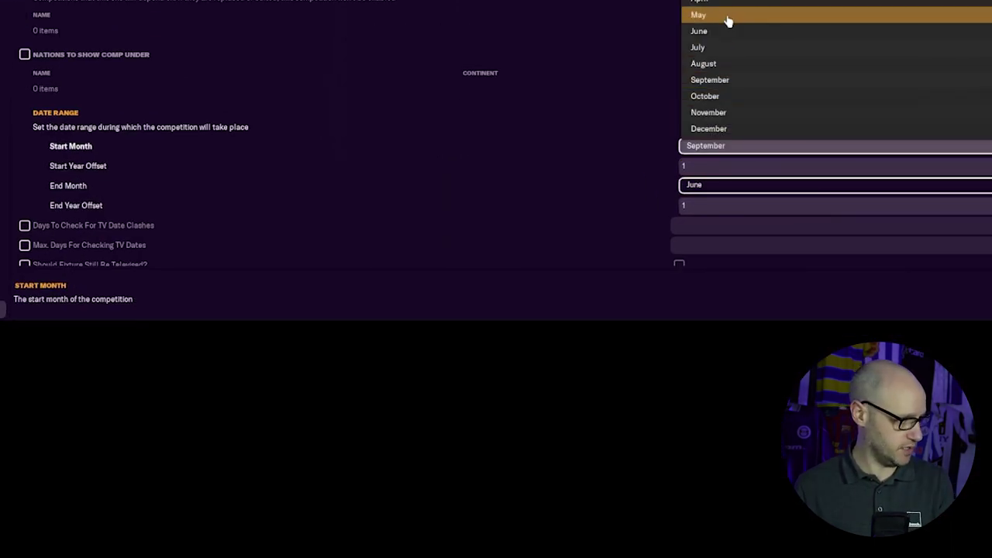
click(702, 1)
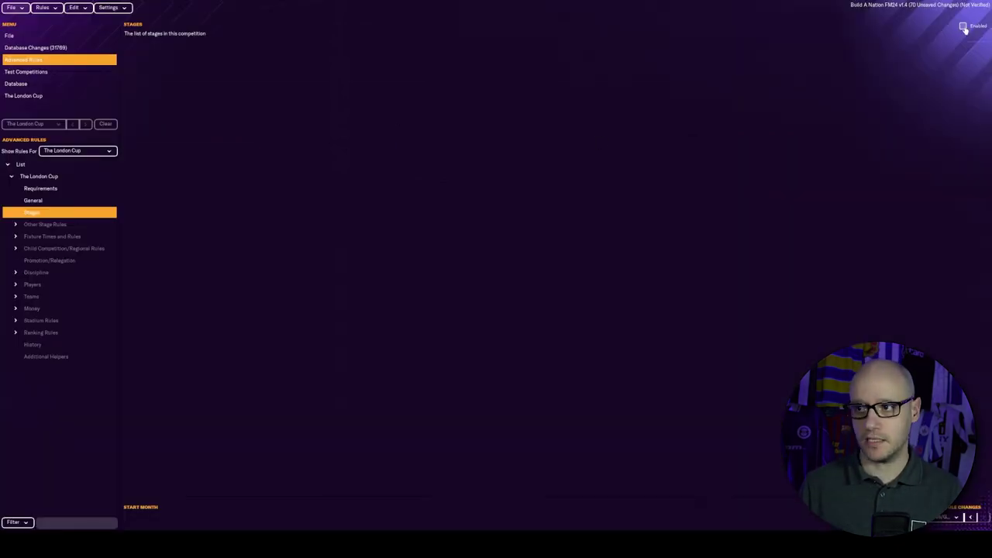
Enable Stages for The London Cup and add a stage of type Cup with 16 teams
click(962, 27)
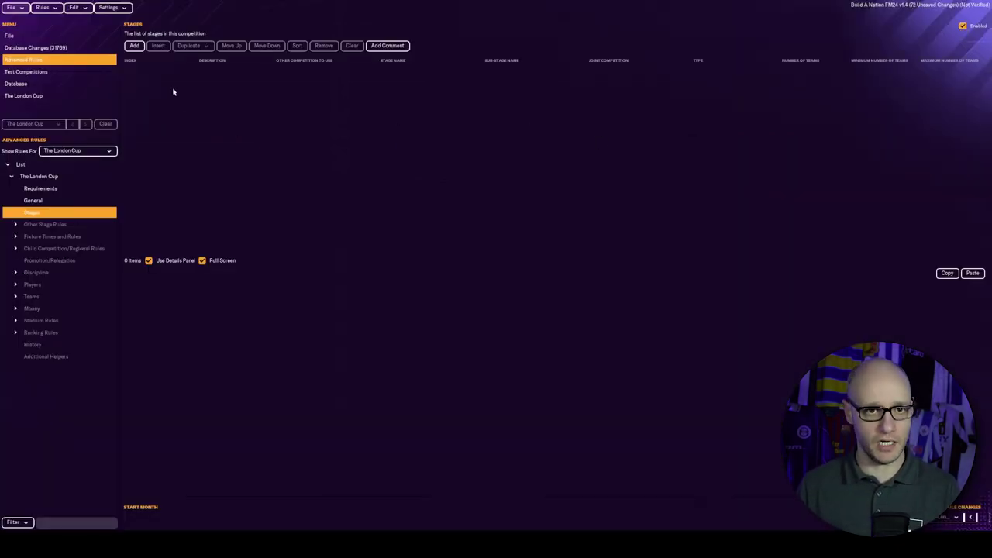
click(134, 45)
click(736, 73)
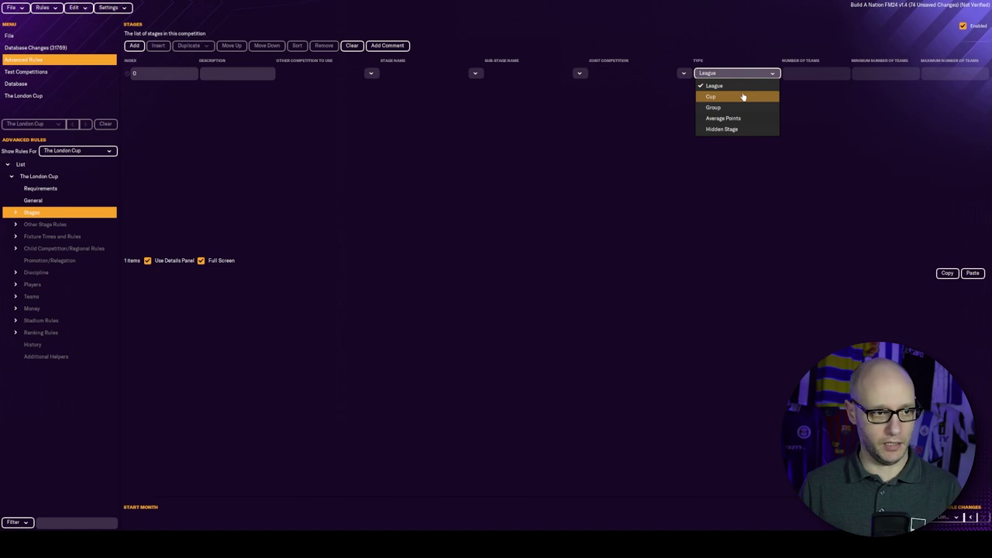
click(742, 96)
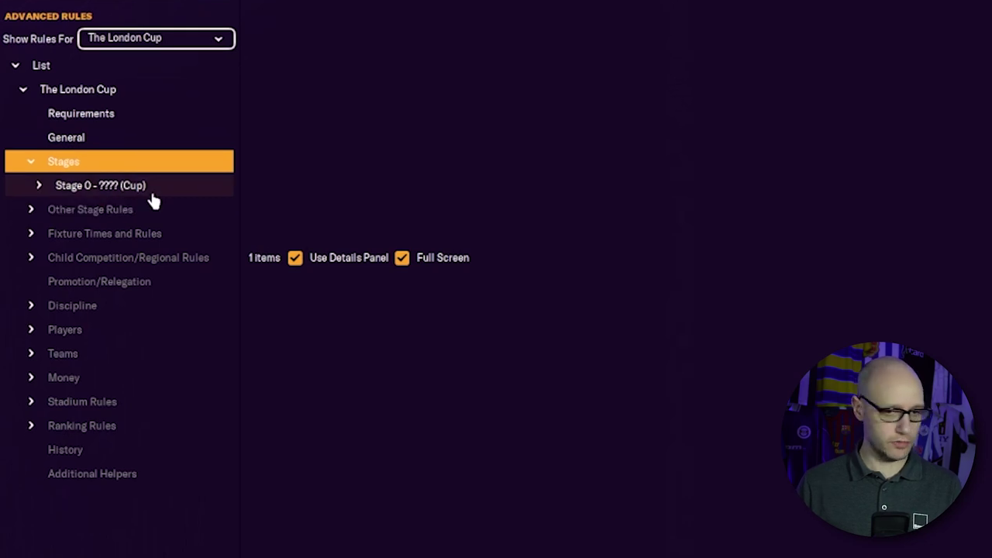
Set the Stage ID of The London Cup's stage 0 to Cup
click(153, 193)
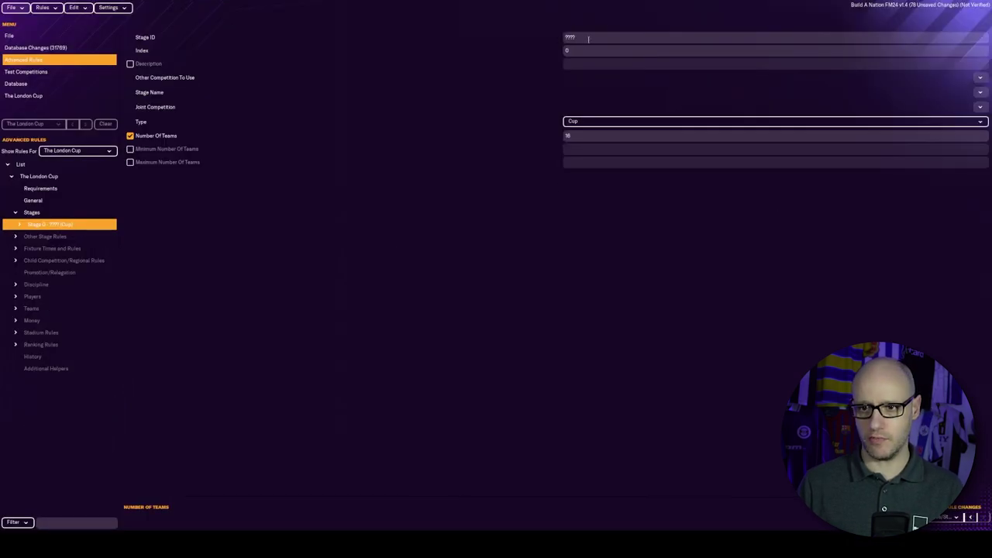
click(588, 39)
text(Cup)
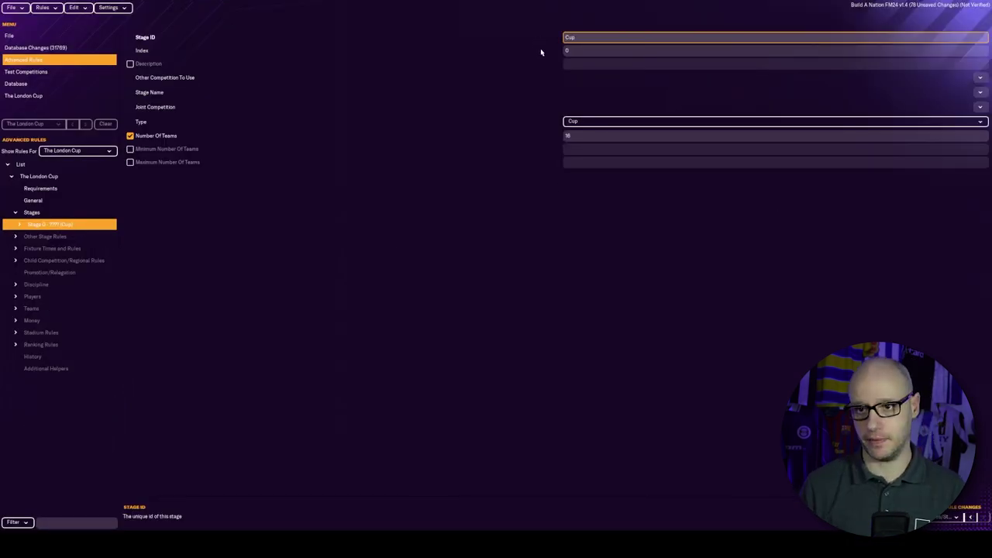
key(Return)
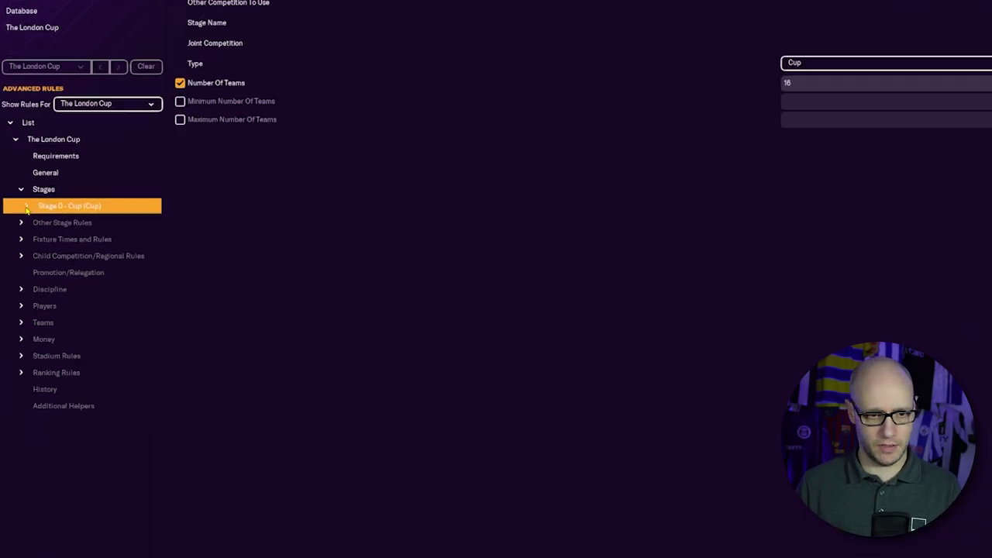
Enable Reverse Teams in the general settings of The London Cup's cup stage
click(19, 224)
click(55, 236)
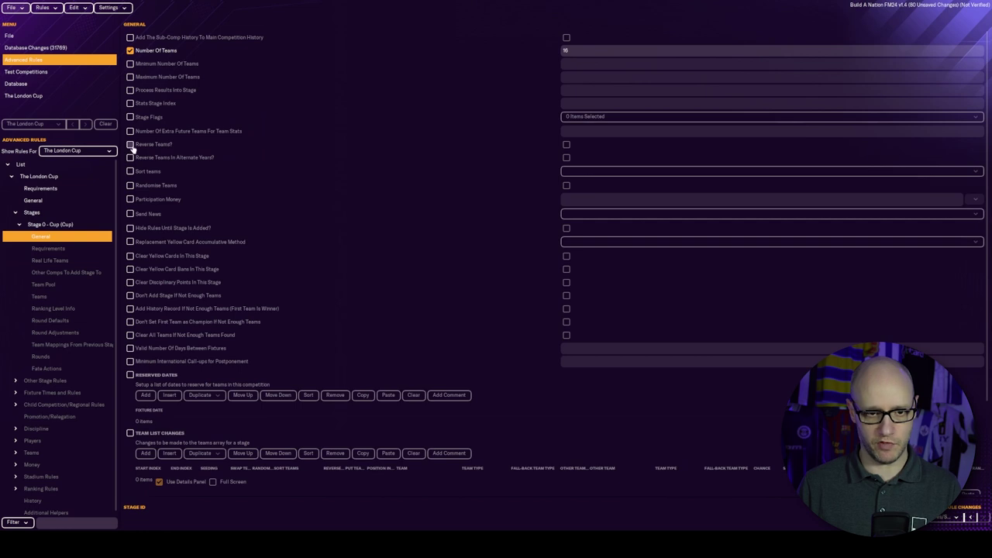
click(130, 145)
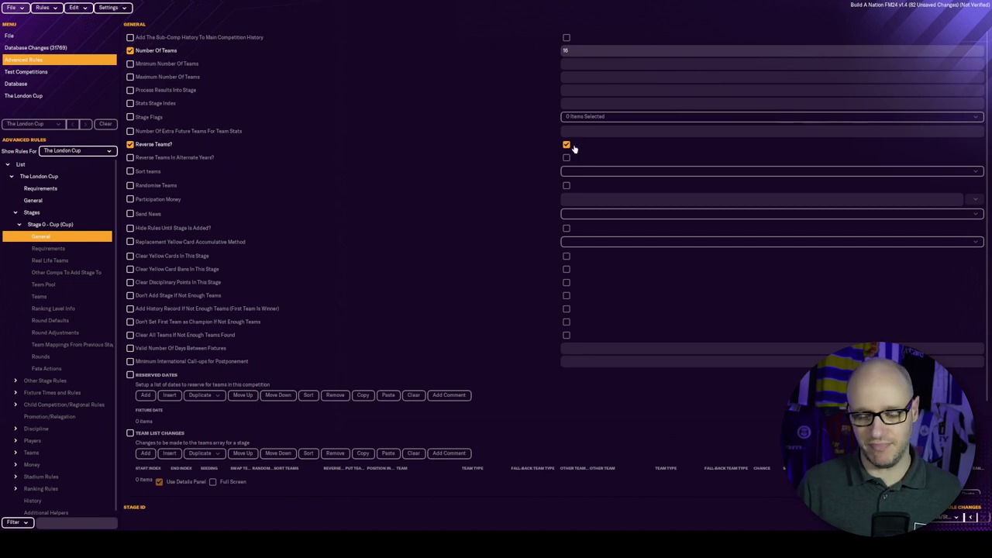
mouse_move(566, 147)
Add two team entries to the cup stage of The London Cup
click(77, 298)
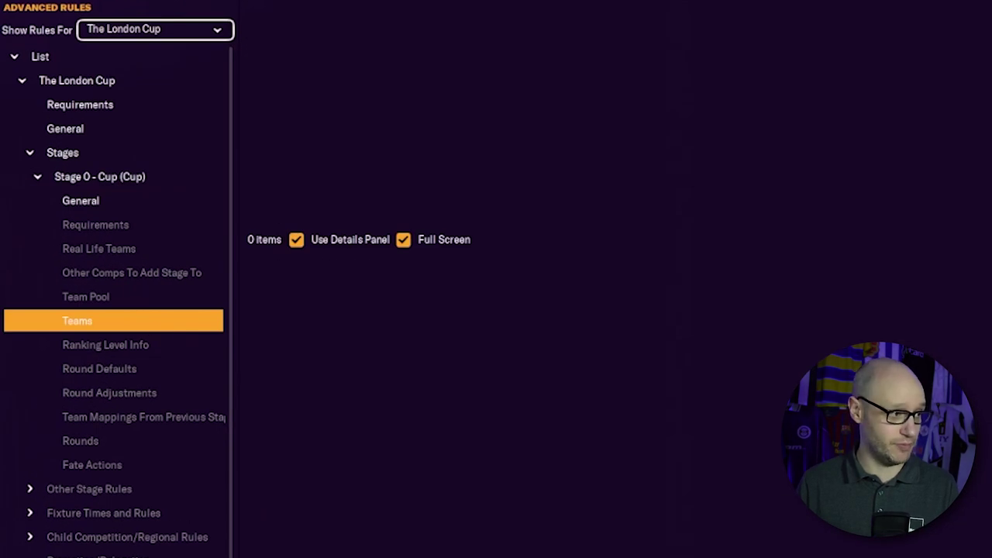
click(267, 0)
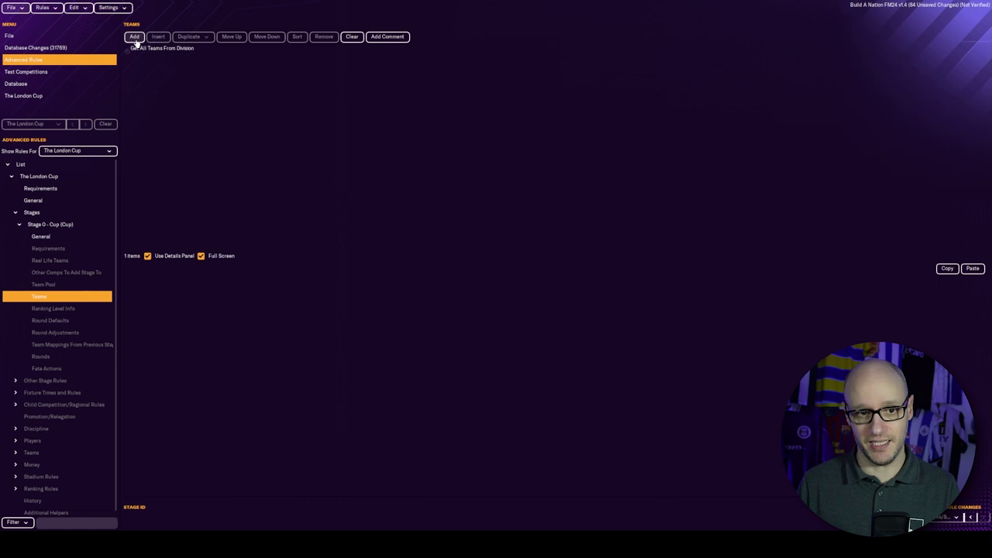
click(134, 37)
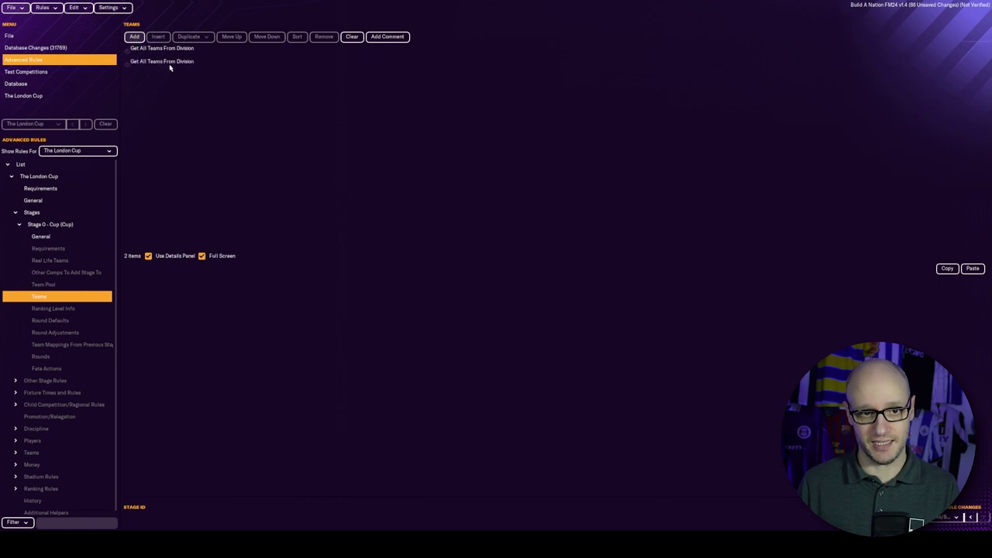
Set the first team entry's competition to Division 1 so it takes all teams from that division
click(215, 50)
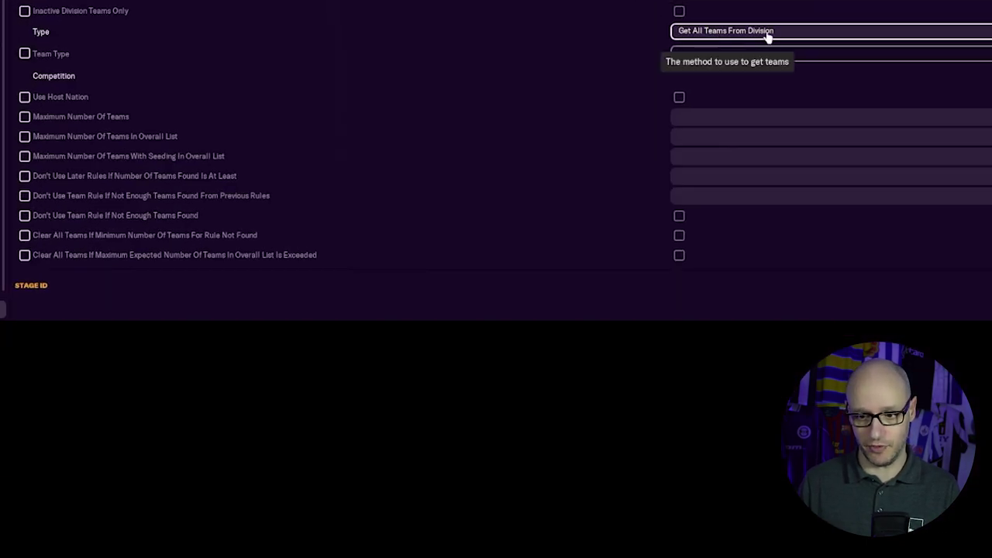
click(730, 112)
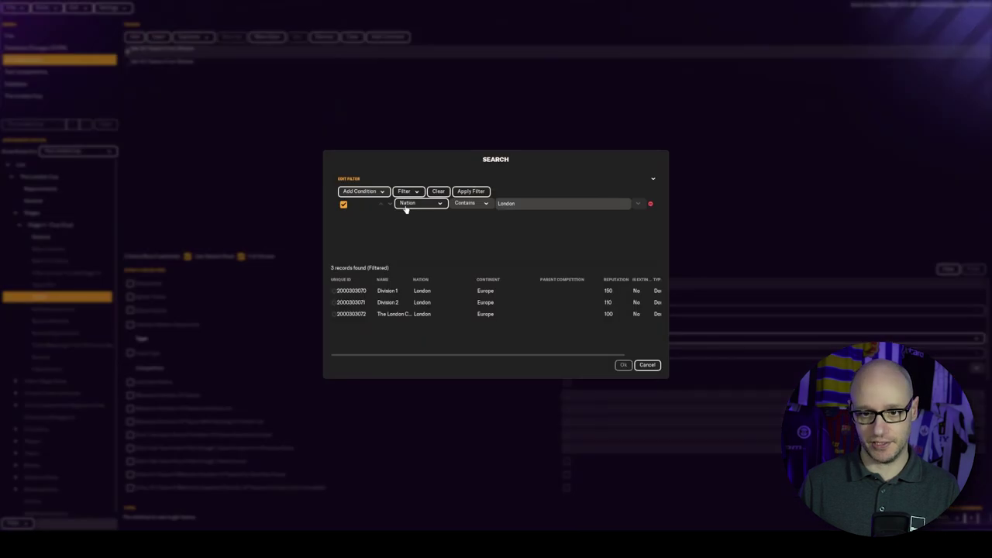
click(388, 290)
click(622, 366)
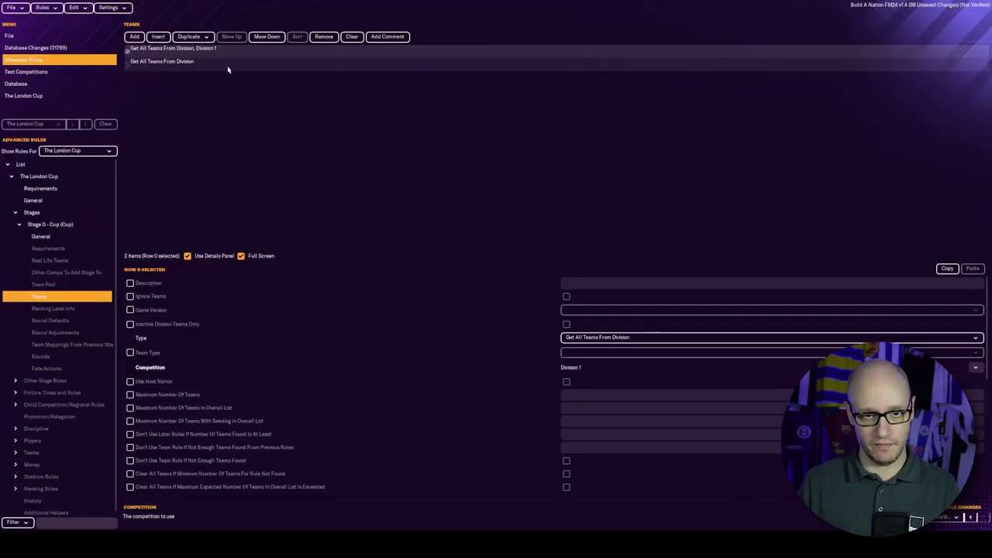
Set the second team entry's type to Get Best Teams In Competition, with Division 2 as its competition
click(690, 341)
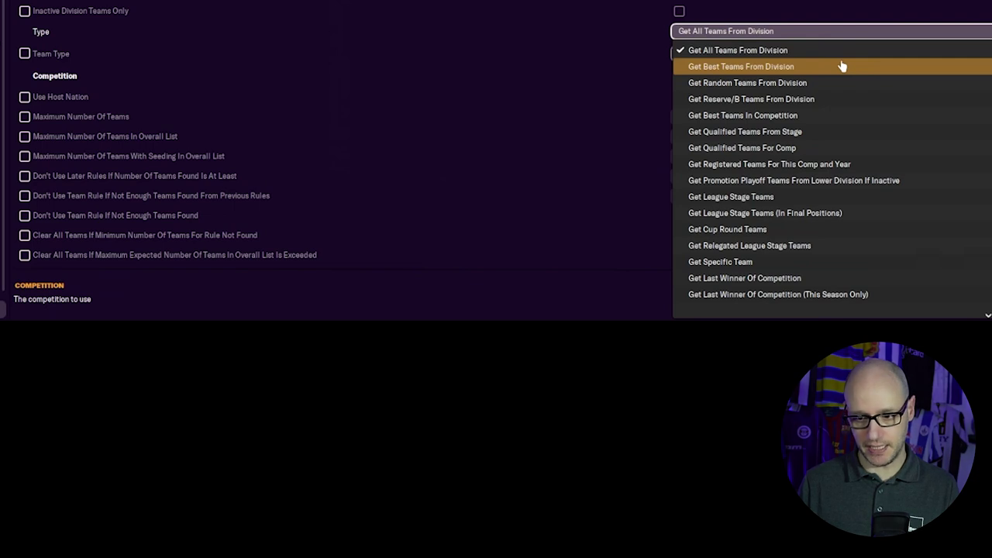
click(842, 67)
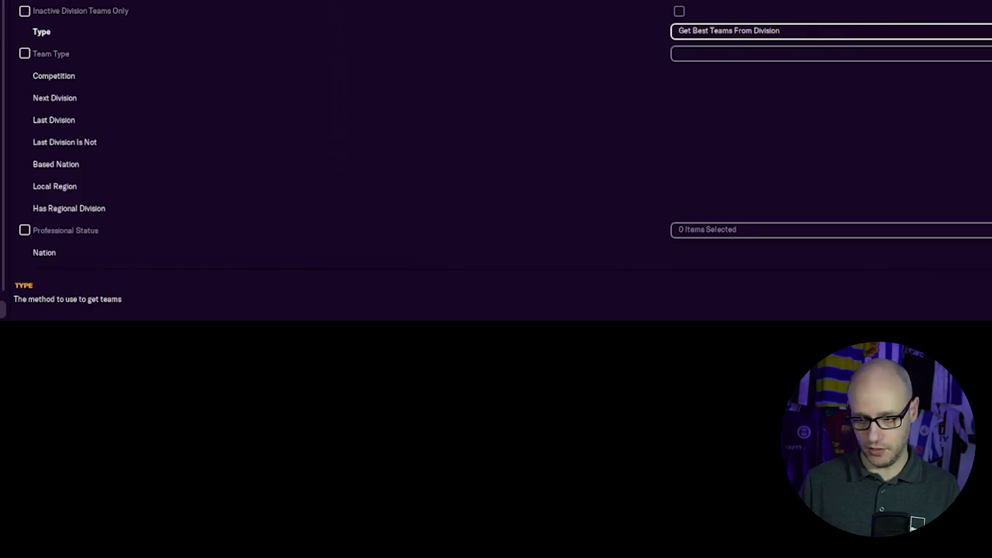
click(961, 31)
click(961, 115)
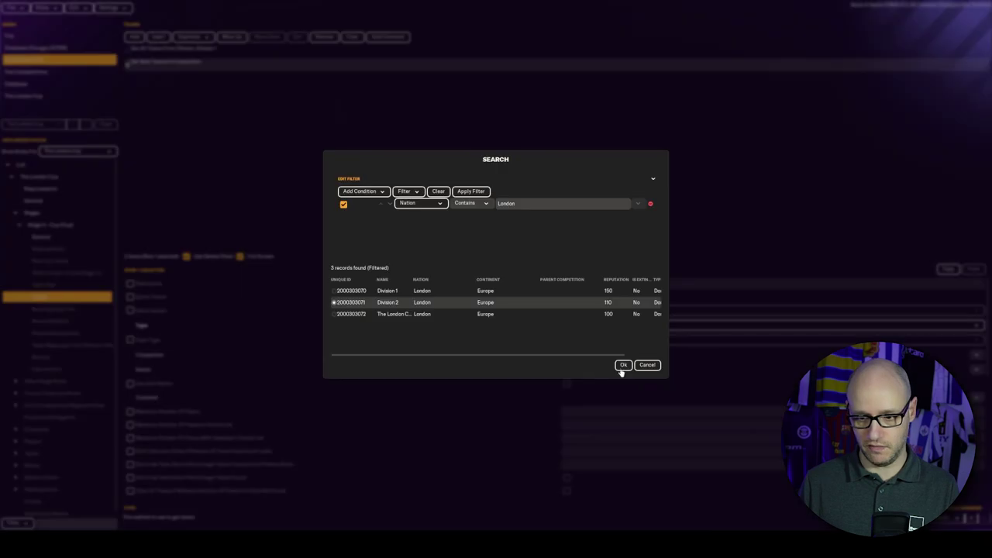
click(622, 365)
Set the second team entry's nation to London, found by filtering nations by name
click(975, 369)
click(975, 382)
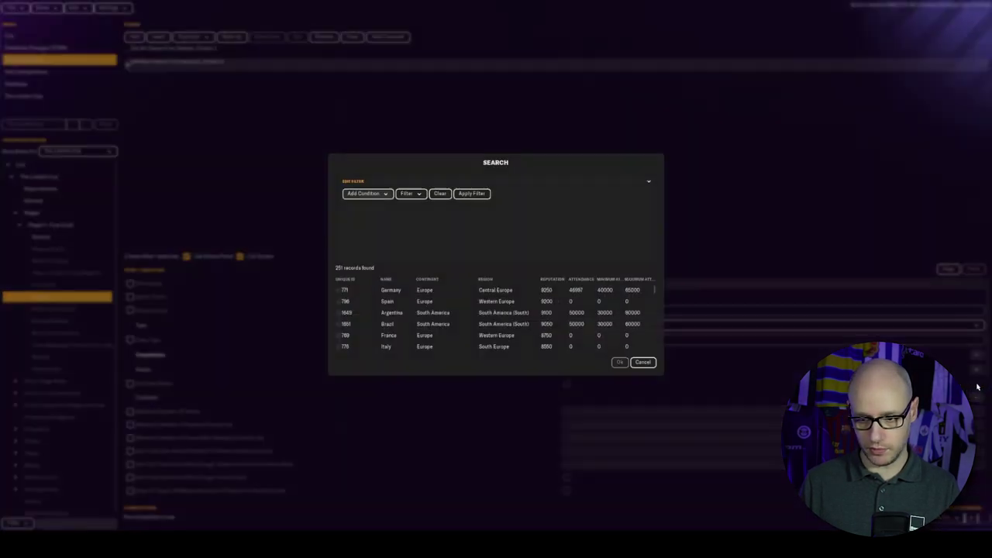
click(379, 194)
click(358, 215)
text(London)
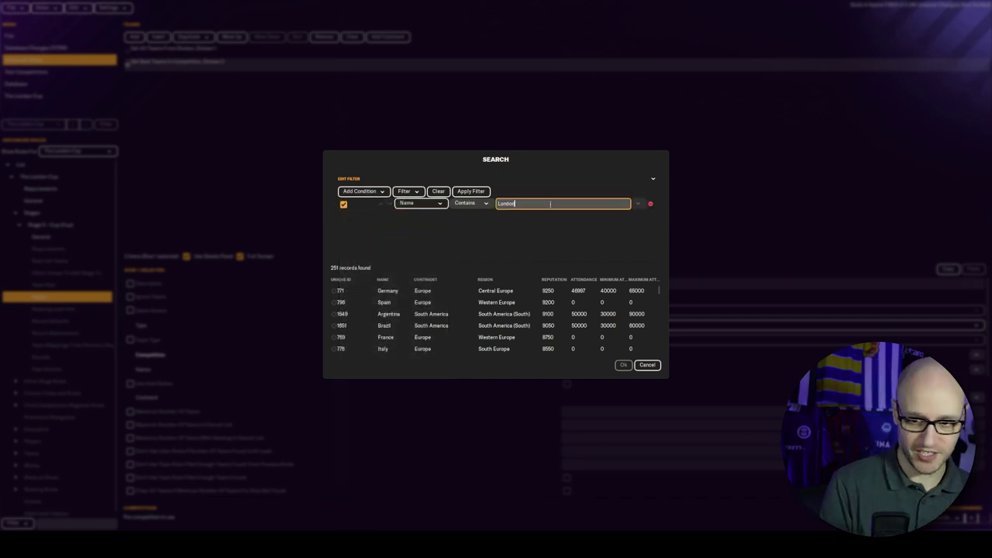
key(Return)
click(460, 291)
click(623, 364)
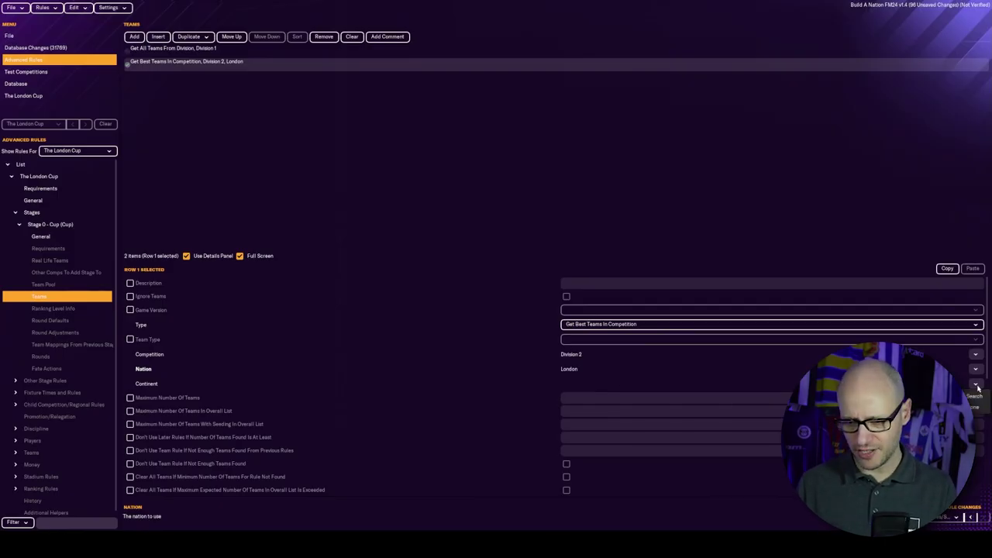
Set the second team entry's continent to Europe and its maximum number of teams to 6
click(978, 394)
click(345, 291)
click(623, 364)
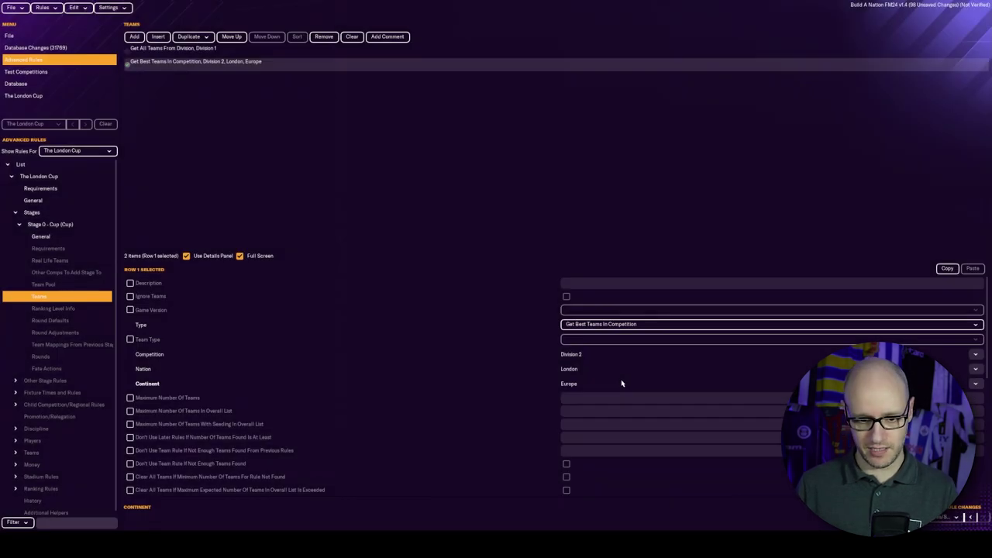
click(130, 397)
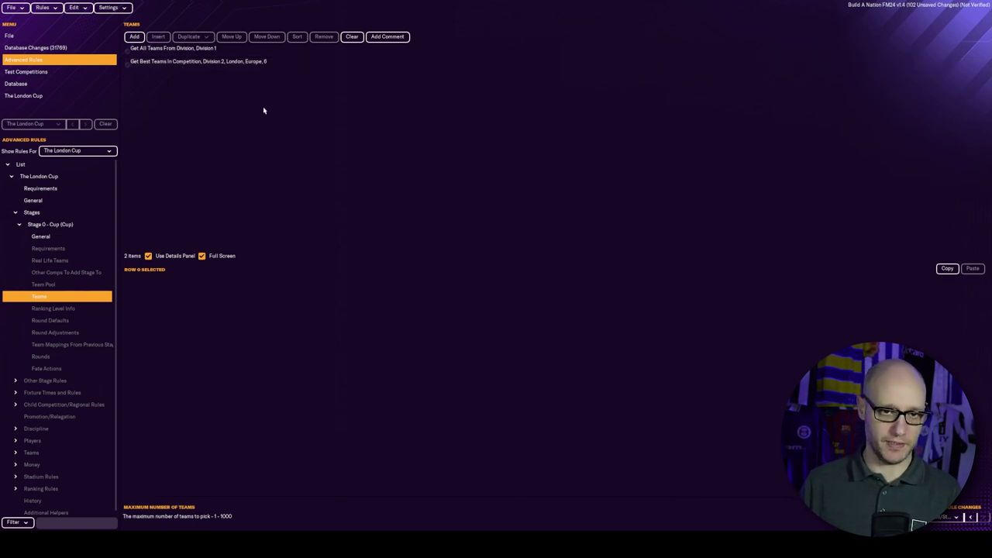
Enable Substitution Rules in the cup stage's round defaults and set them to 5 from 12 in 3 stops, + 1 ET
click(87, 322)
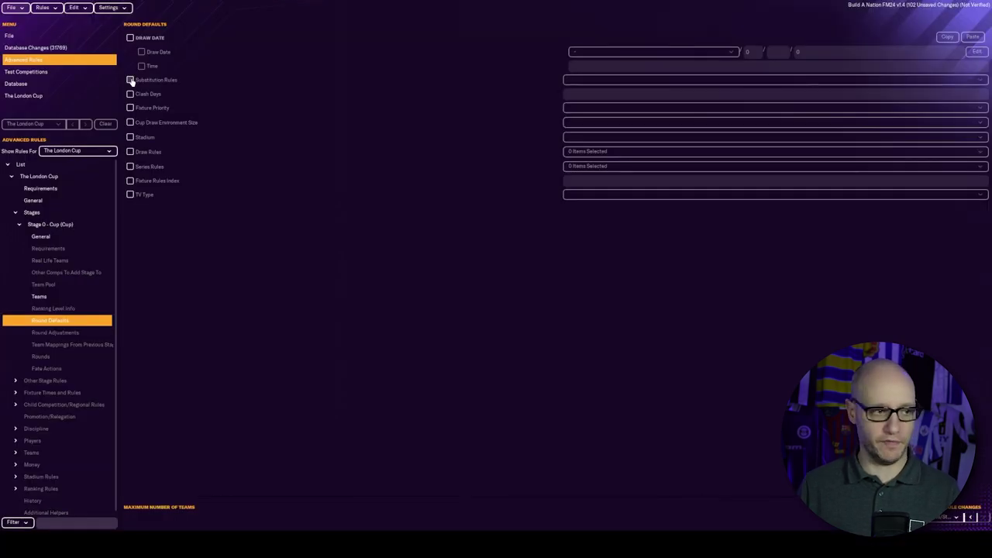
click(131, 80)
click(623, 84)
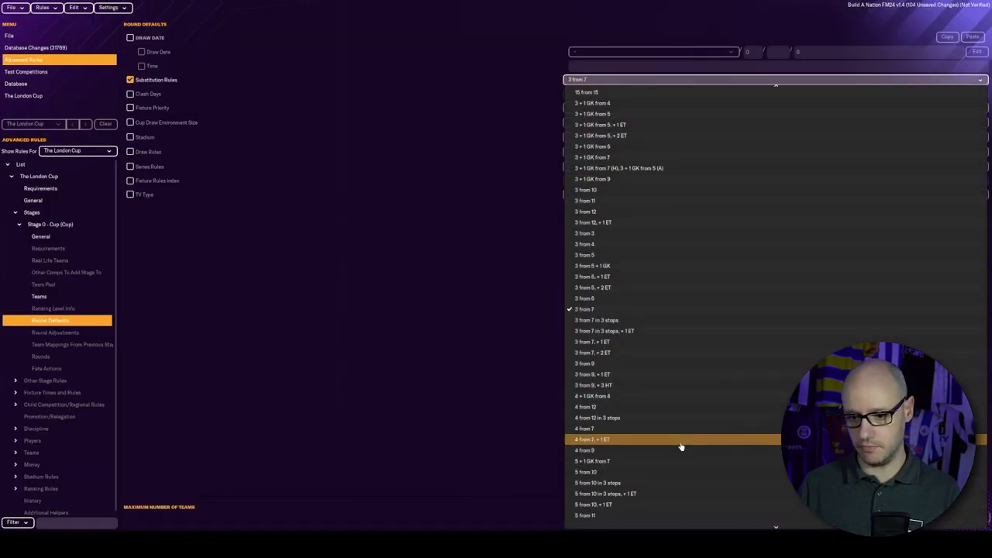
scroll(680, 447, down, 7)
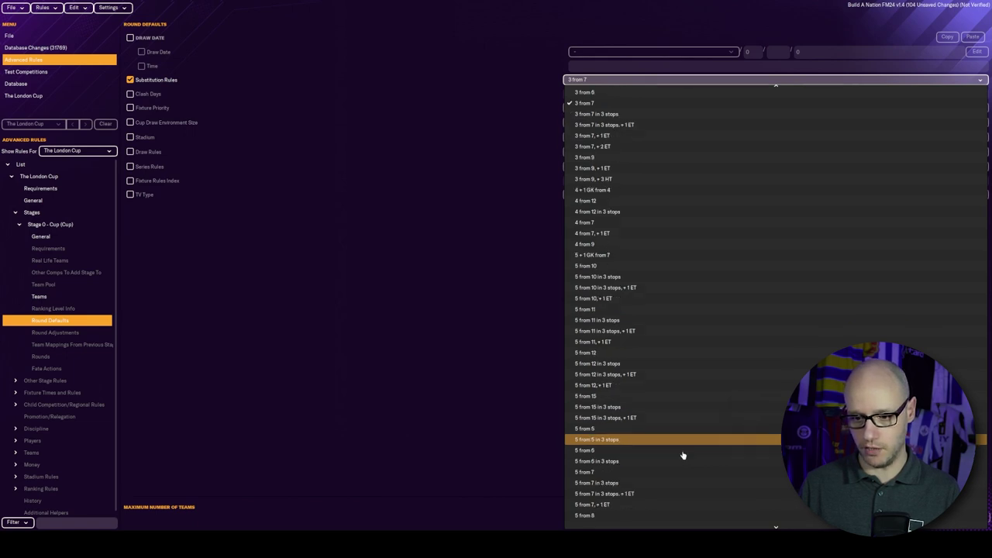
scroll(682, 456, down, 4)
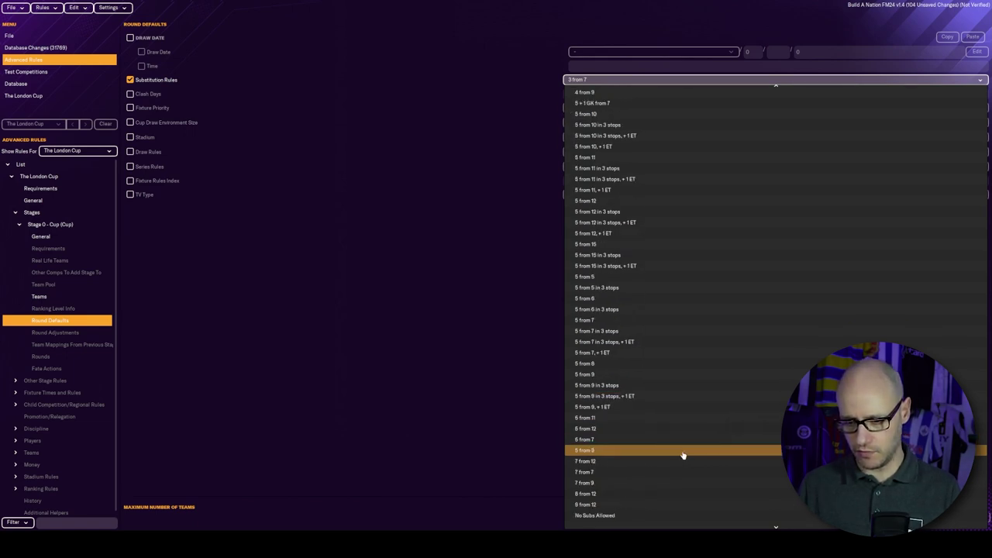
scroll(682, 455, up, 1)
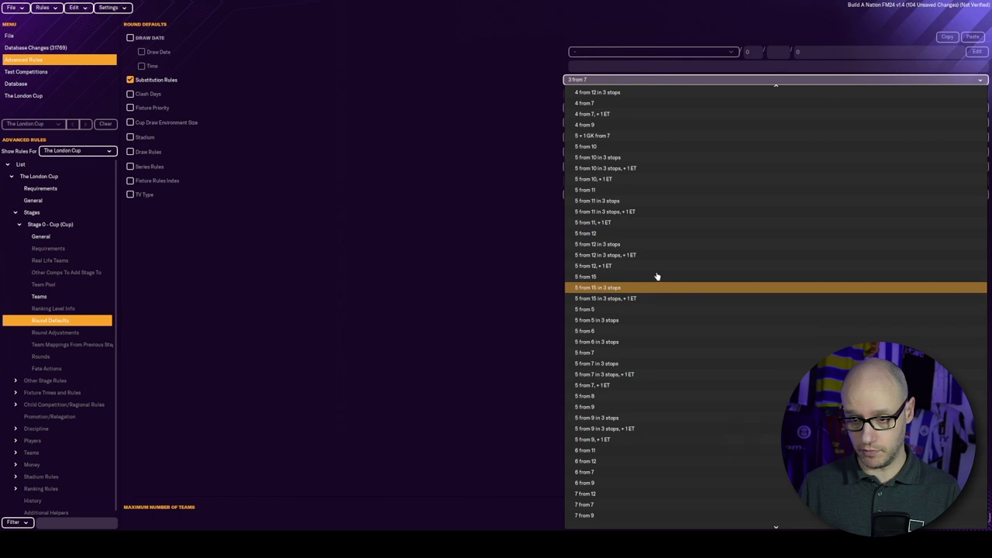
click(634, 258)
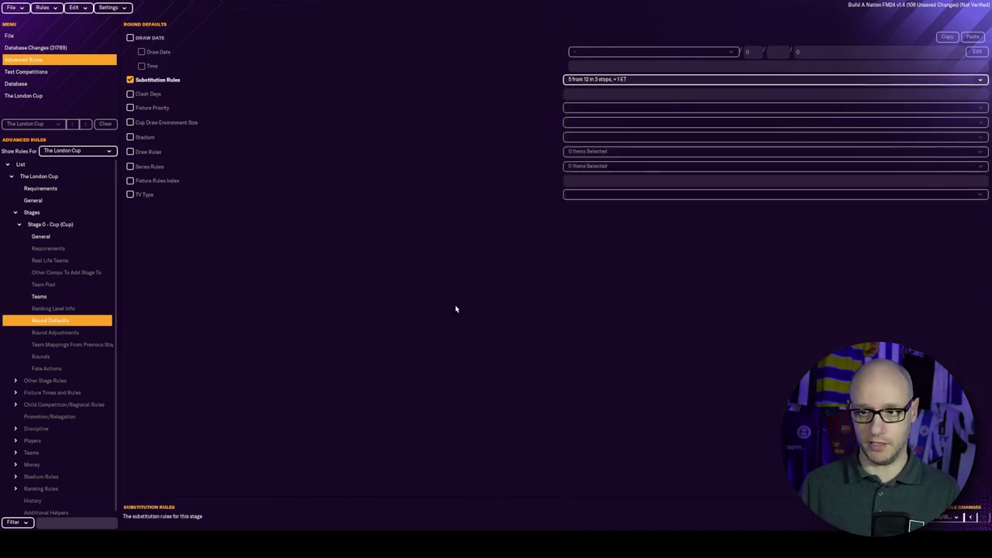
Enable Cup Draw Environment Size in the round defaults with the Small Environment option
click(130, 123)
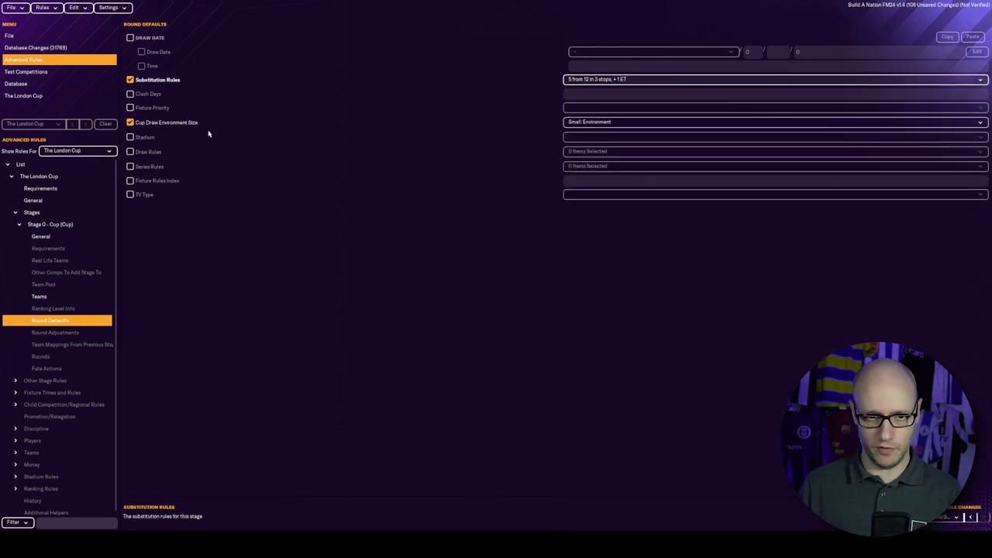
click(628, 124)
click(573, 321)
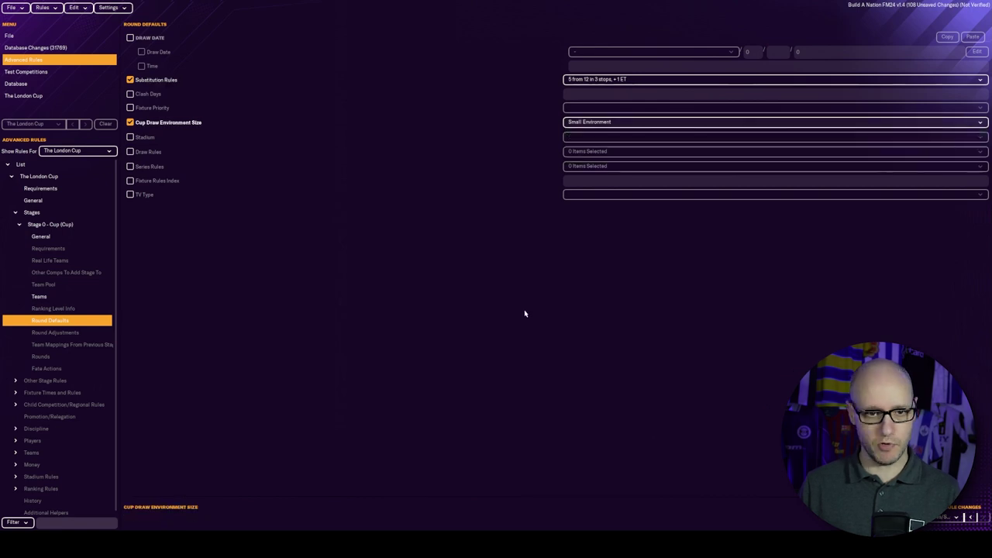
Add four rounds to The London Cup's cup stage
click(149, 444)
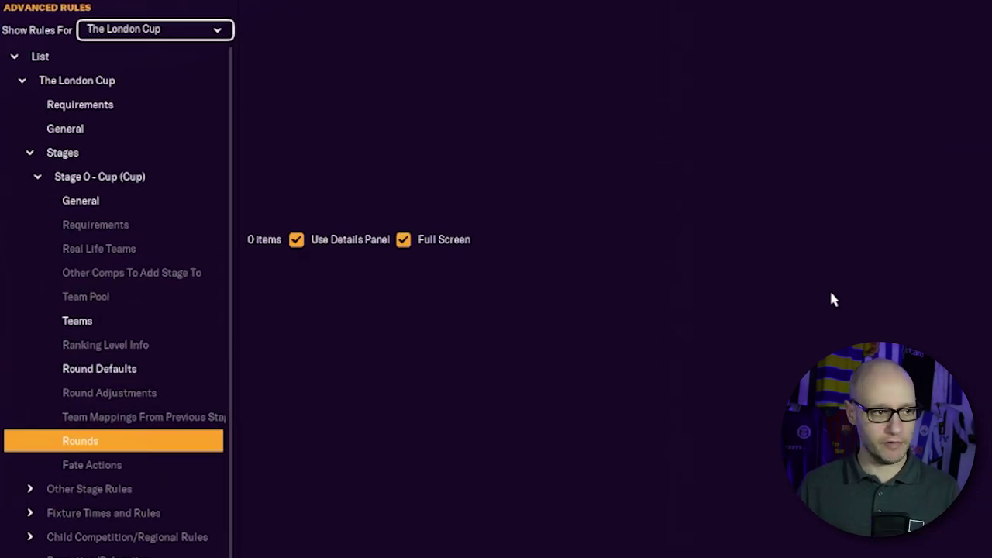
click(136, 38)
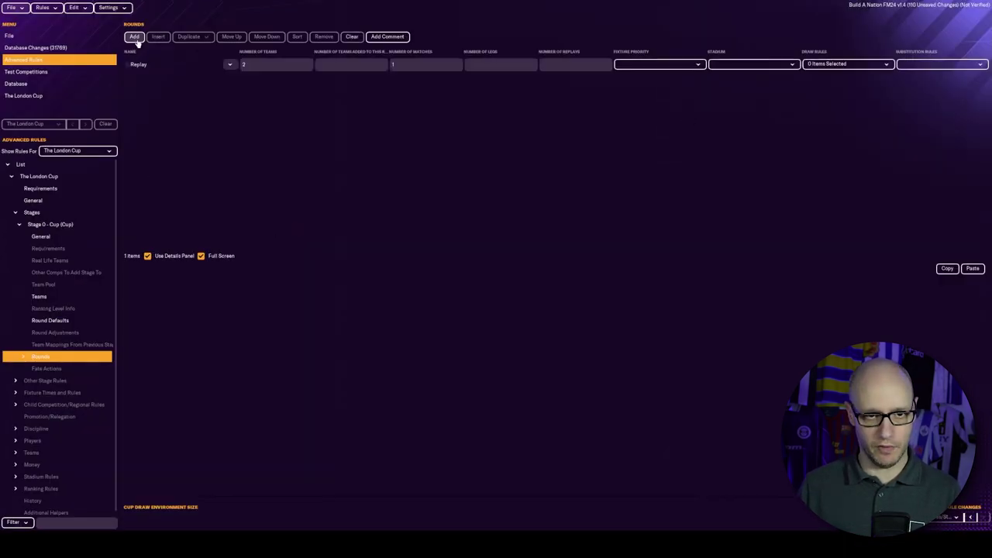
click(134, 37)
click(134, 37)
click(134, 37)
Name the first of the four rounds First Round
click(138, 104)
scroll(450, 321, down, 1)
click(444, 316)
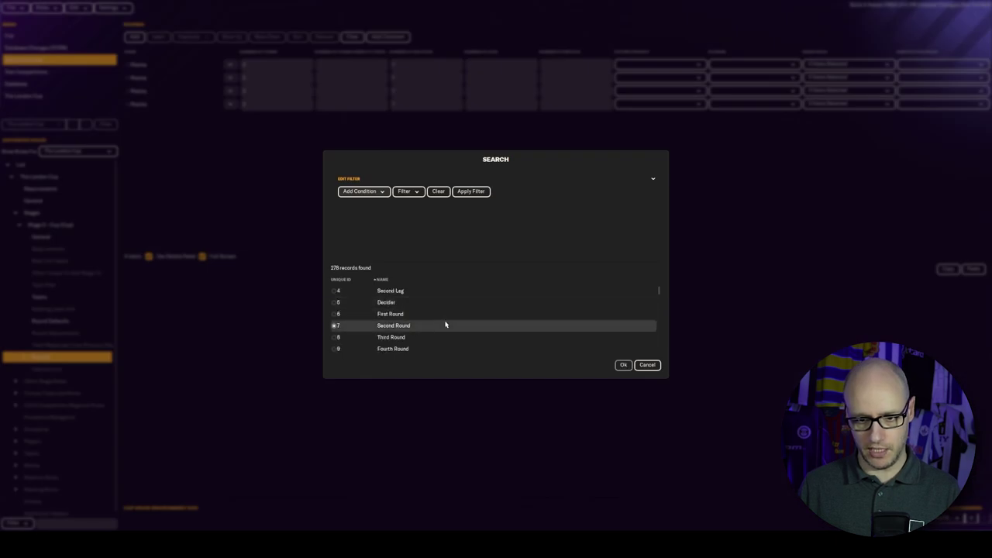
click(624, 364)
Name the second round Quarter Final, filtering the round names by "quarter"
scroll(434, 321, down, 12)
scroll(434, 327, down, 18)
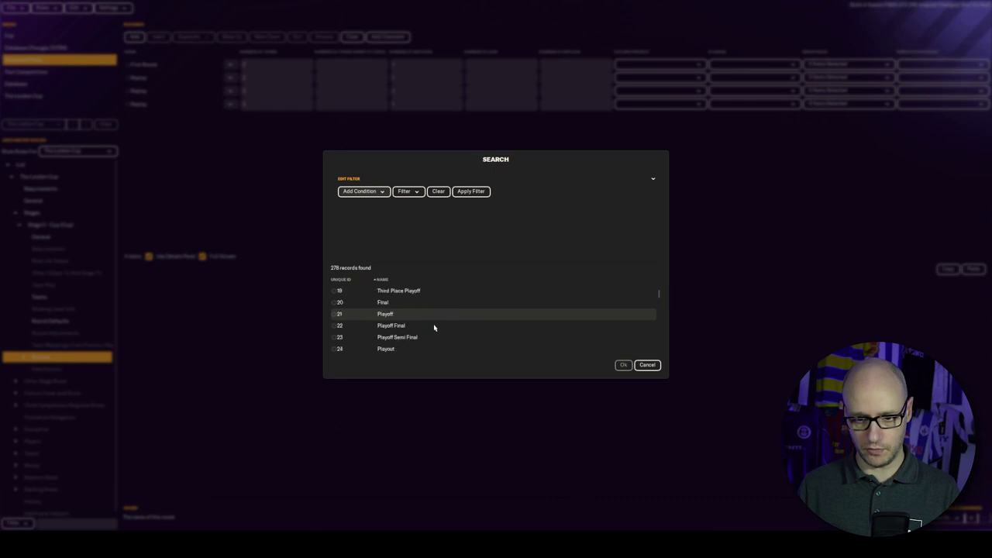
scroll(455, 332, down, 9)
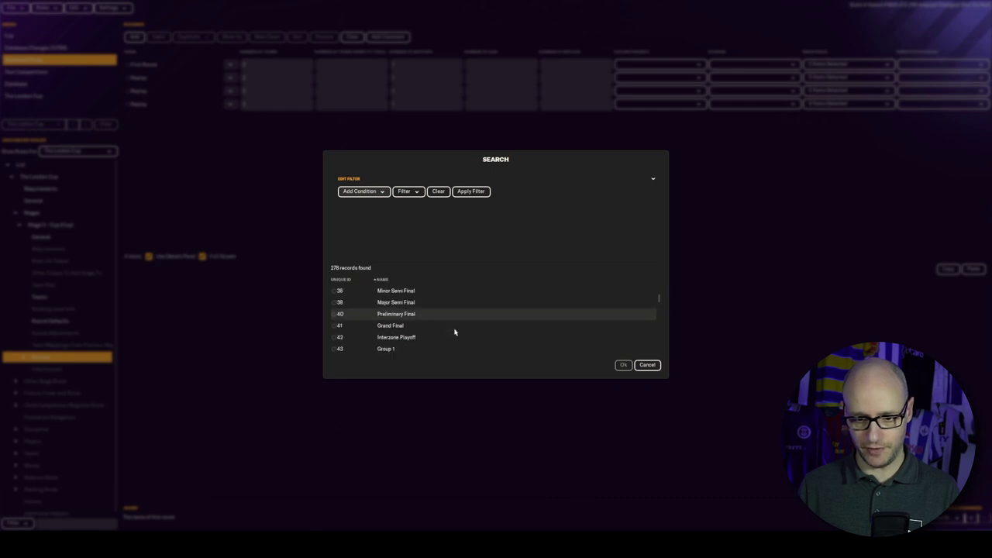
click(362, 191)
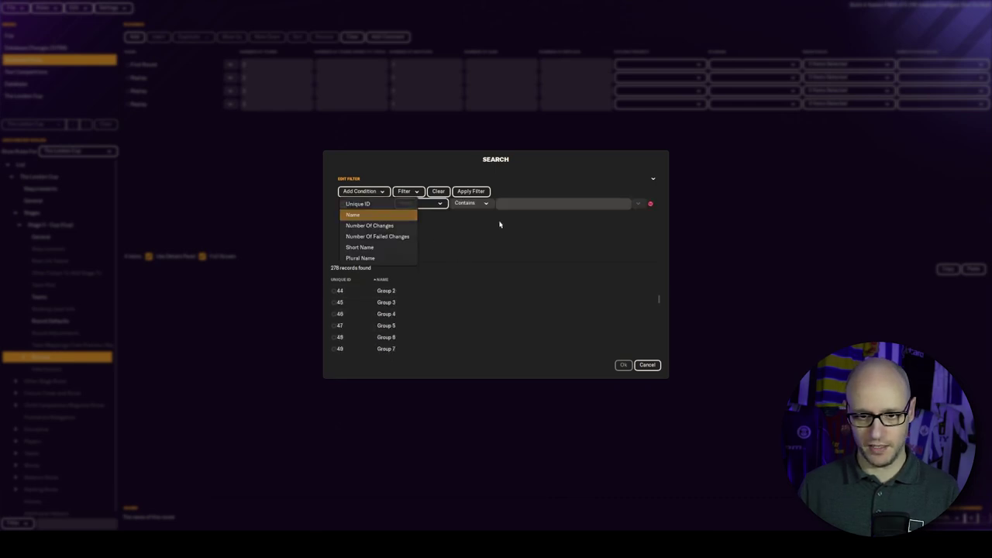
click(525, 203)
text(quarter)
click(515, 220)
click(434, 295)
click(623, 364)
Name the third round Semi Final, filtering the round names by "semi"
click(237, 104)
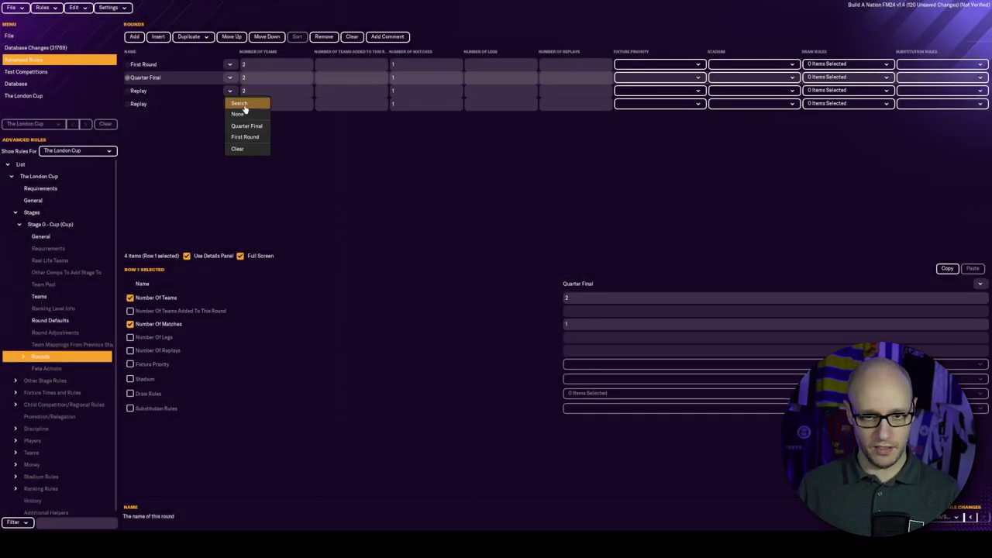
click(240, 109)
click(530, 204)
text(s)
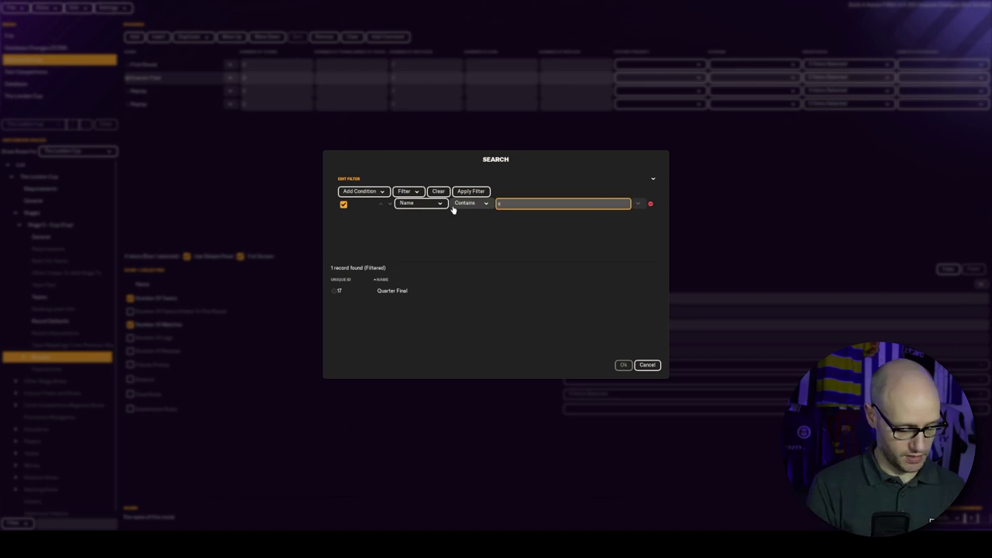
text(emi)
click(532, 217)
click(623, 365)
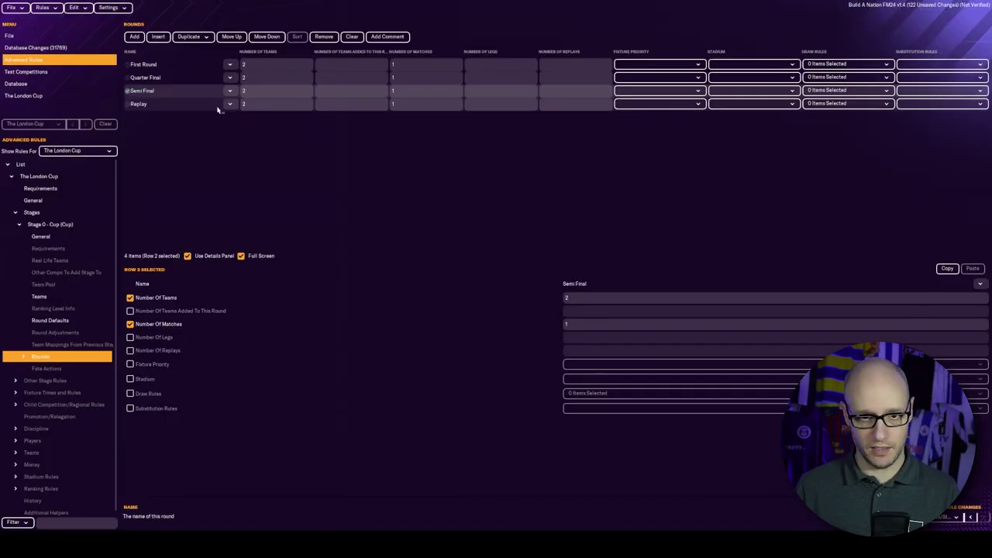
Name the fourth round Final
click(229, 104)
click(239, 115)
double_click(390, 313)
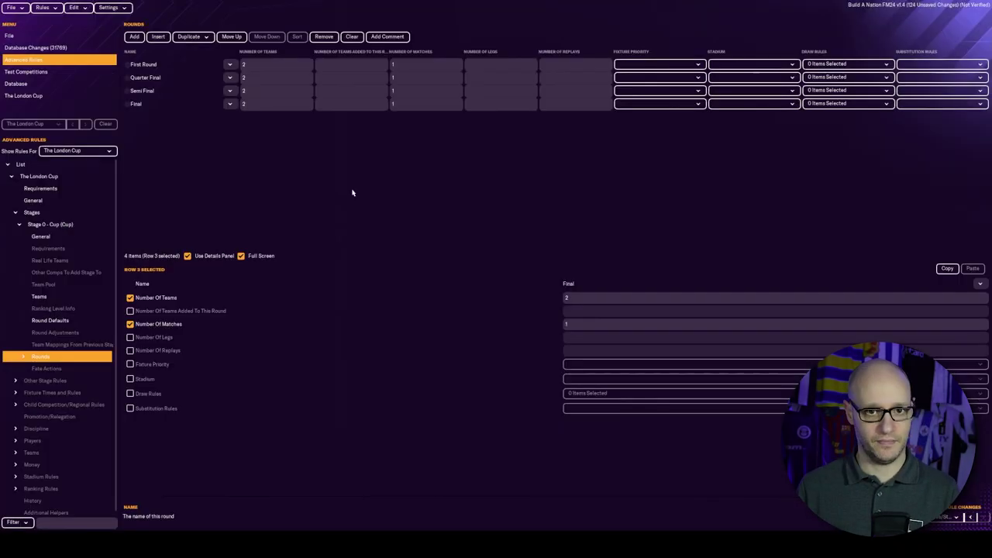
Set the number of teams to 16 for the First Round, 8 for the Quarter Final and 4 for the Semi Final
click(265, 65)
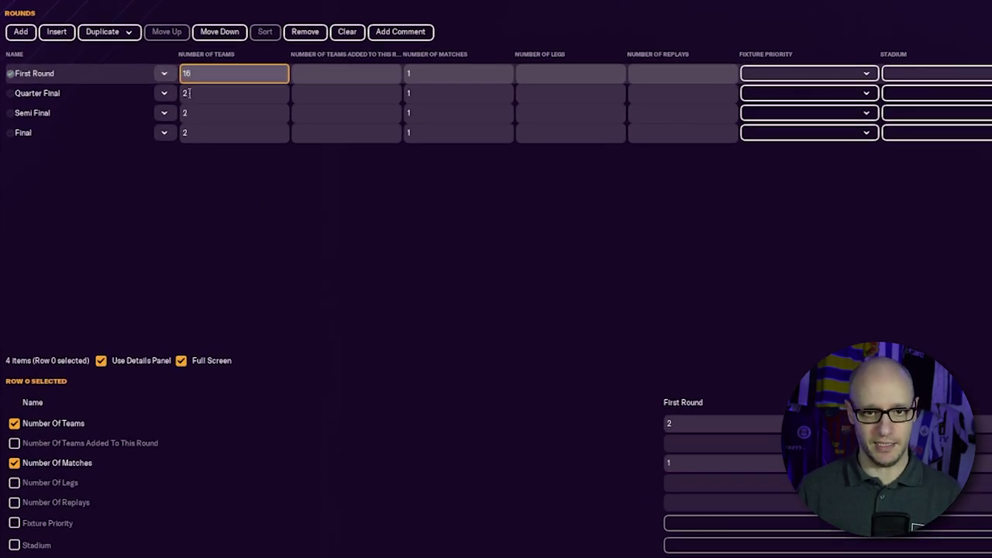
key(Return)
key(Return)
text(4)
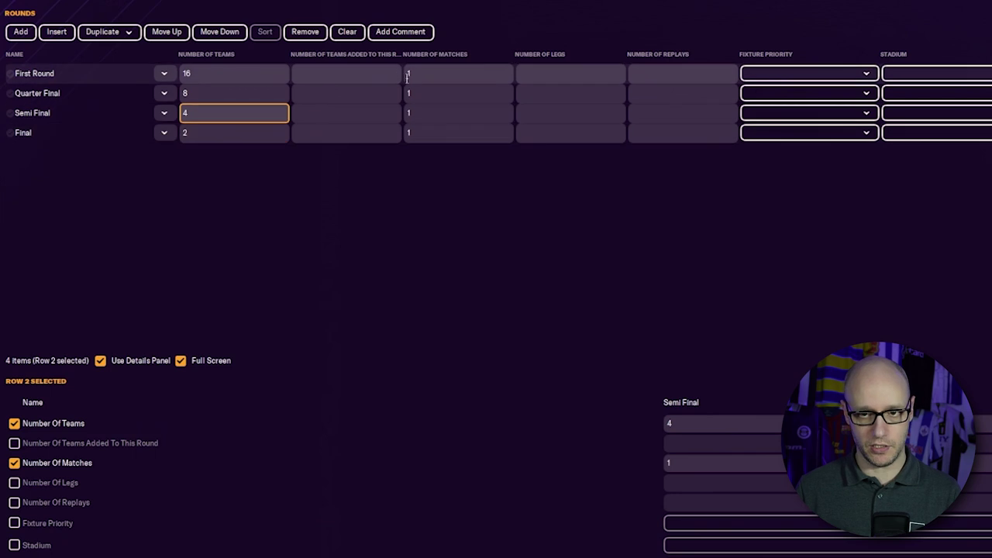
Set the number of teams added to 16 for the First Round and 0 for the Quarter Final, Semi Final and Final
click(346, 74)
text(16)
click(361, 94)
text(0)
click(352, 113)
text(0)
click(357, 134)
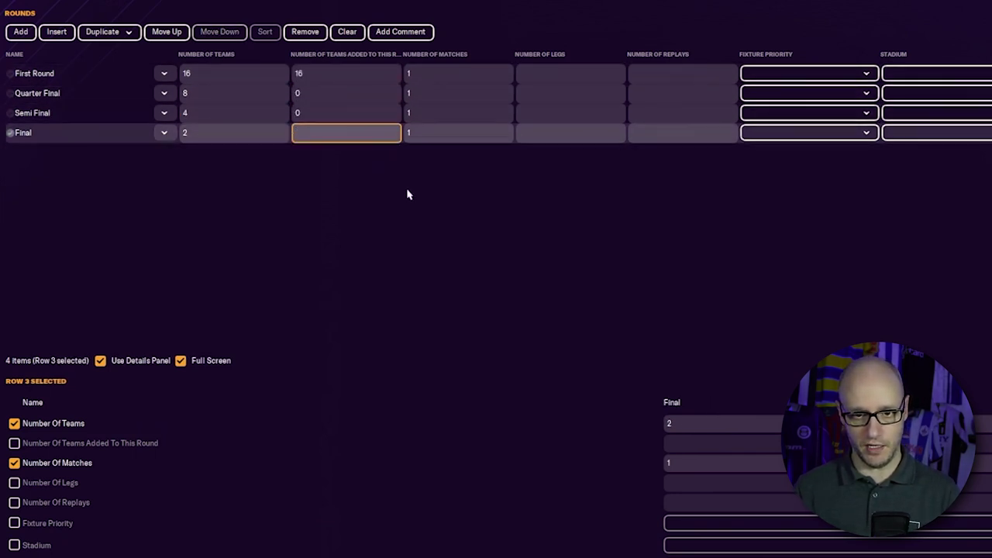
text(0)
Set the number of matches to 8 for the First Round, 4 for the Quarter Final and 2 for the Semi Final
click(410, 75)
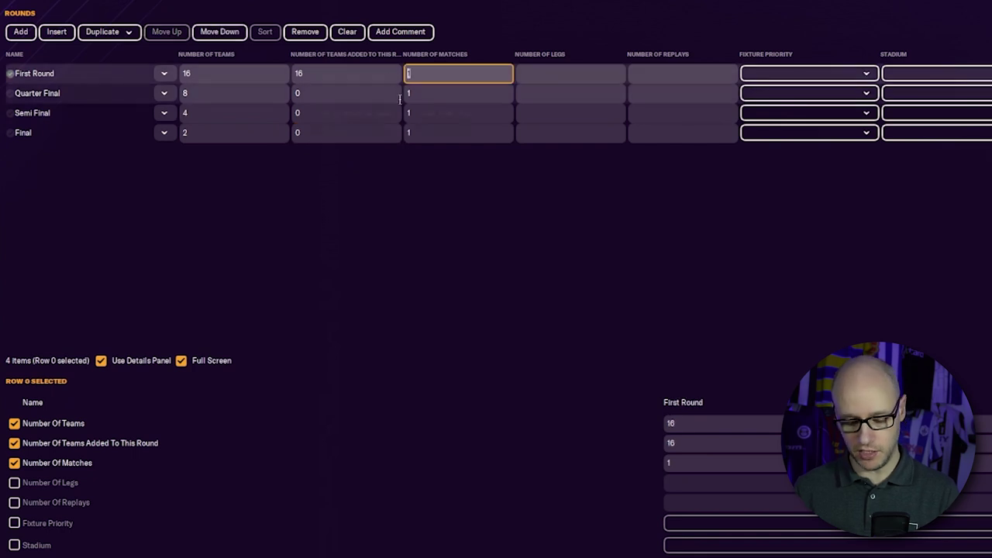
text(8)
click(411, 93)
text(4)
click(409, 113)
text(5)
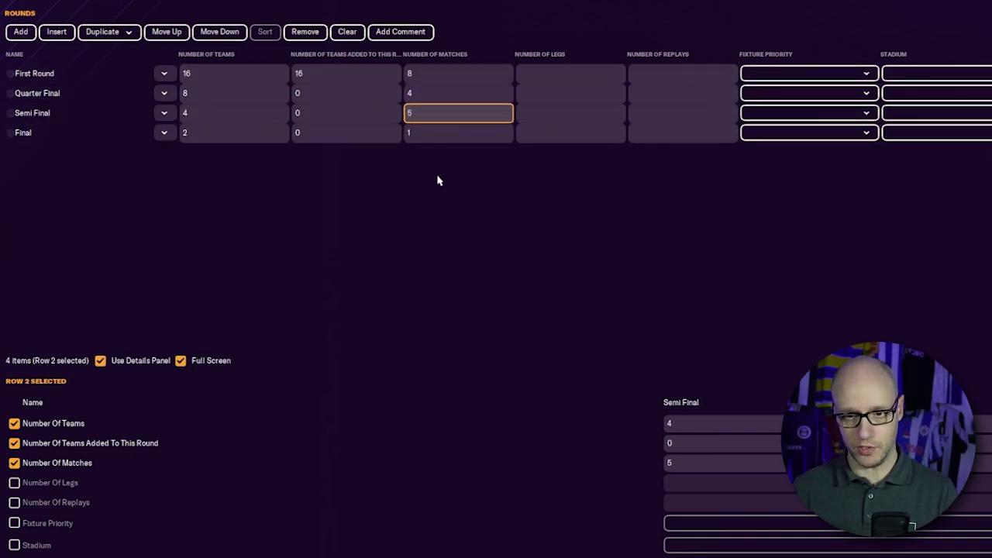
key(BackSpace)
text(2)
Set the number of legs to 2 for the First Round, Quarter Final and Semi Final
click(564, 74)
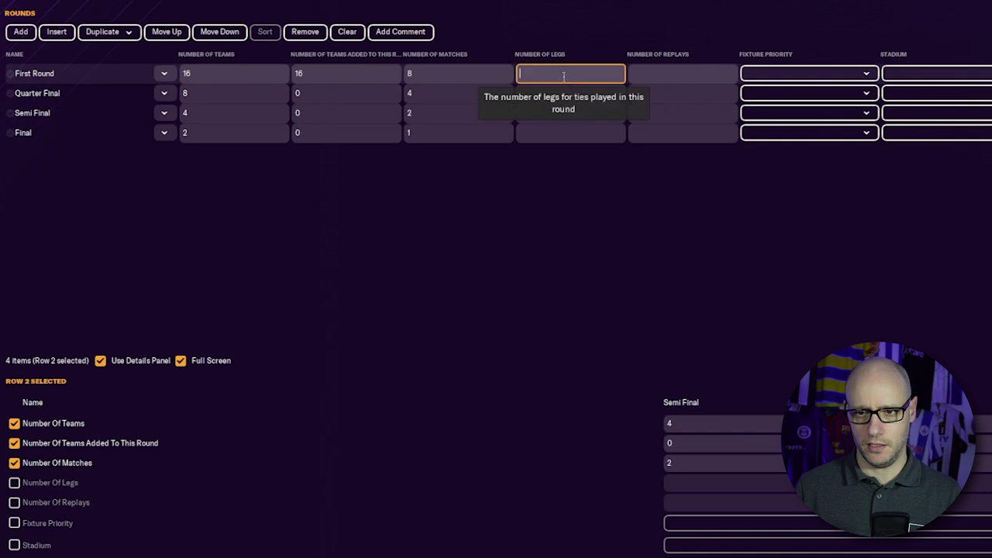
text(2)
click(558, 93)
text(2)
click(551, 113)
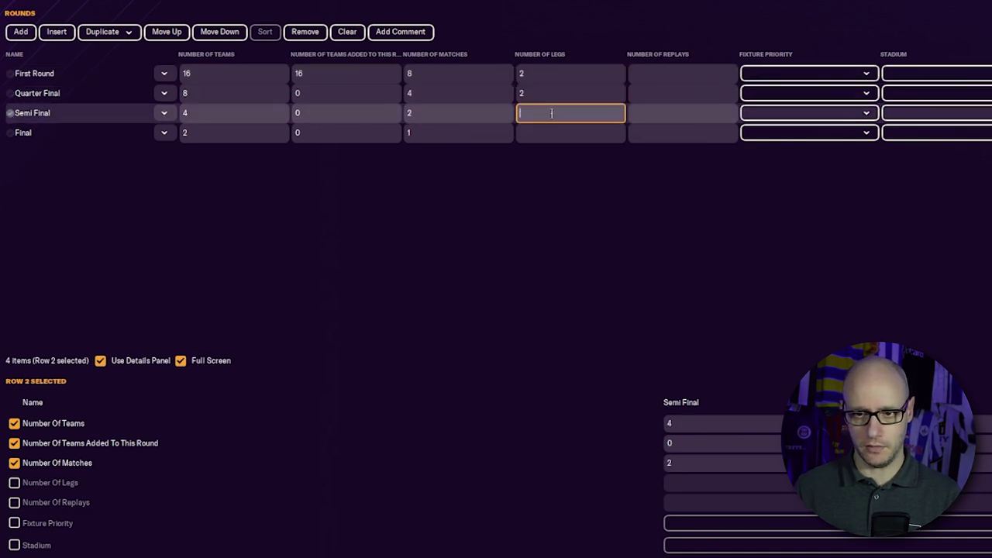
text(2)
Set the number of legs to 1 for all four rounds, including the Final
click(560, 133)
text(1)
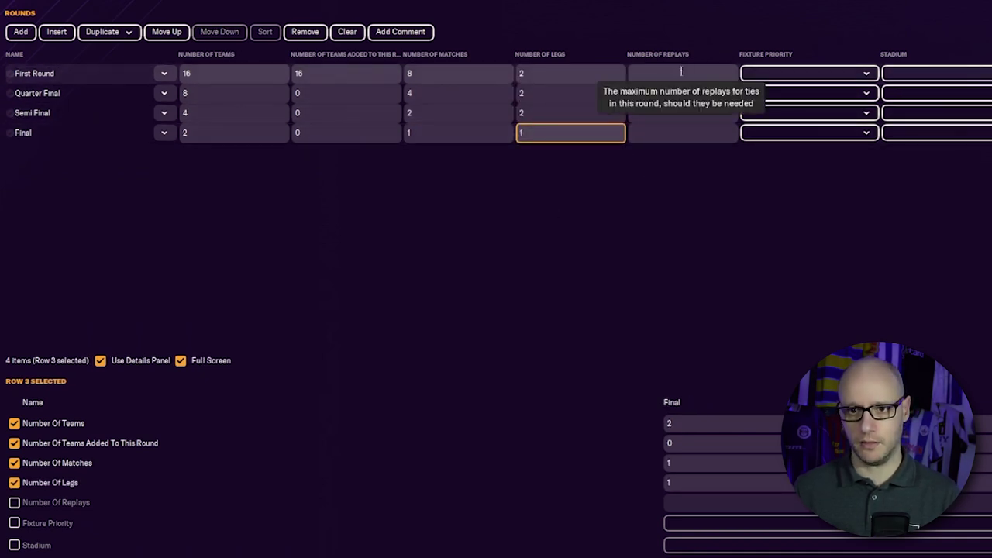
click(549, 74)
shift+click(491, 98)
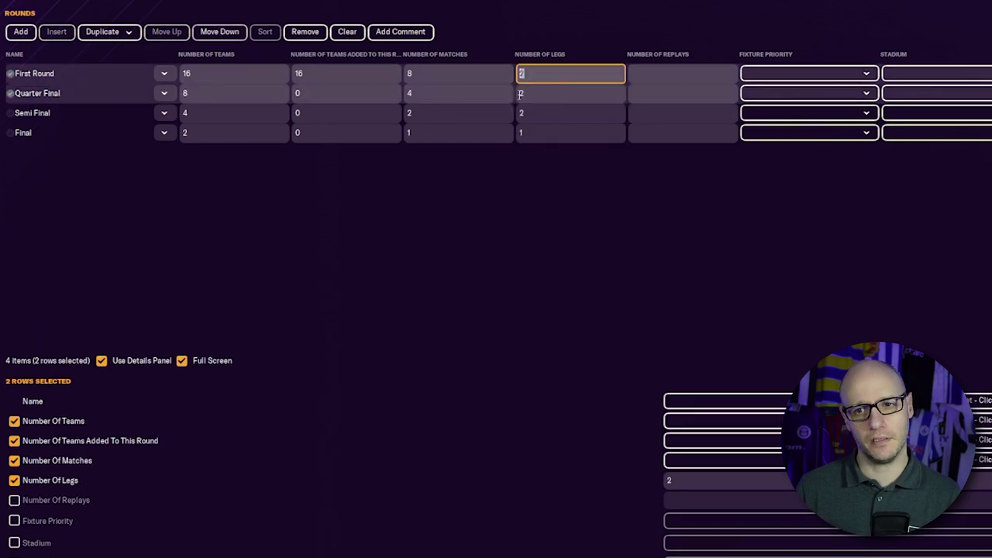
click(516, 94)
text(1)
click(527, 114)
text(1)
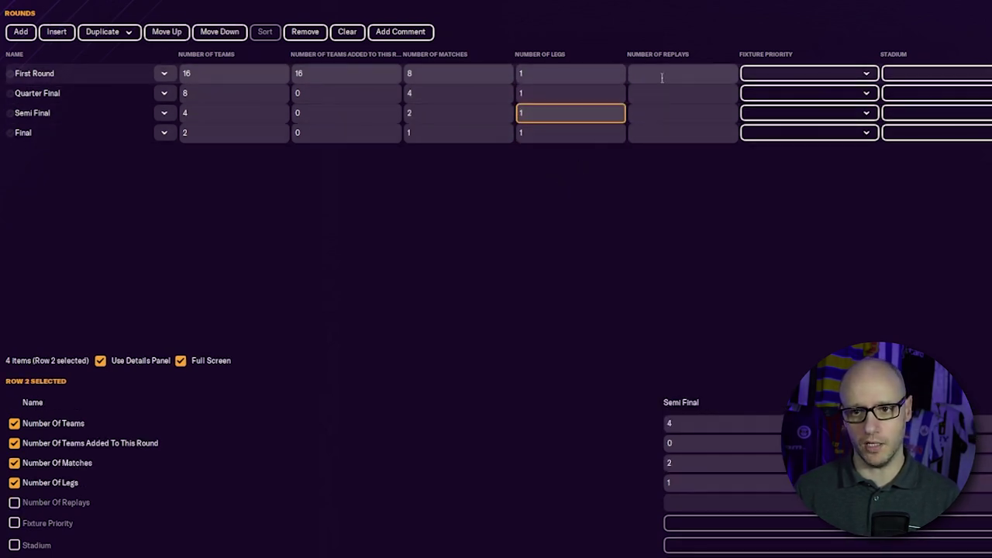
Set the number of replays to 1 for the First Round, Quarter Final and Semi Final, and 0 for the Final
click(665, 71)
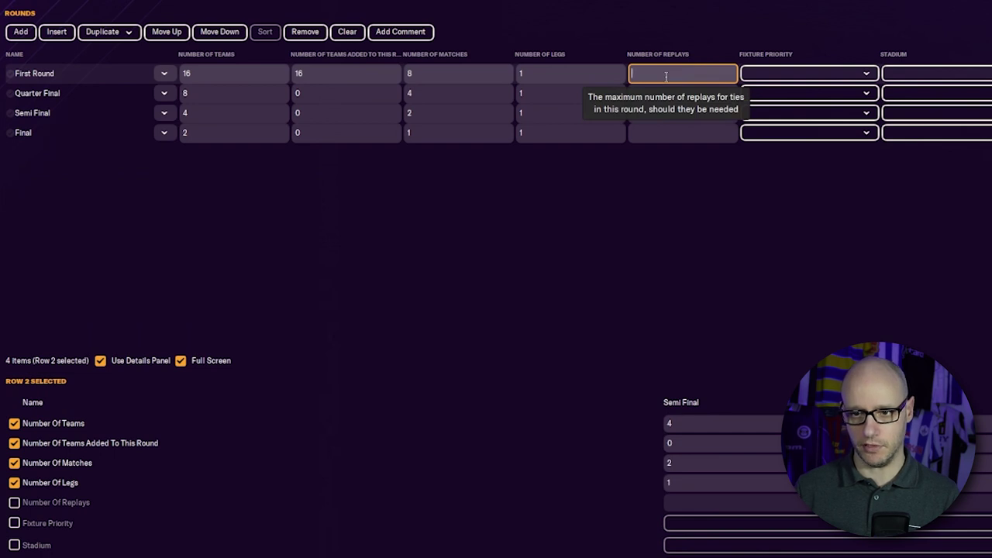
text(1)
click(665, 113)
text(1)
click(660, 93)
text(1)
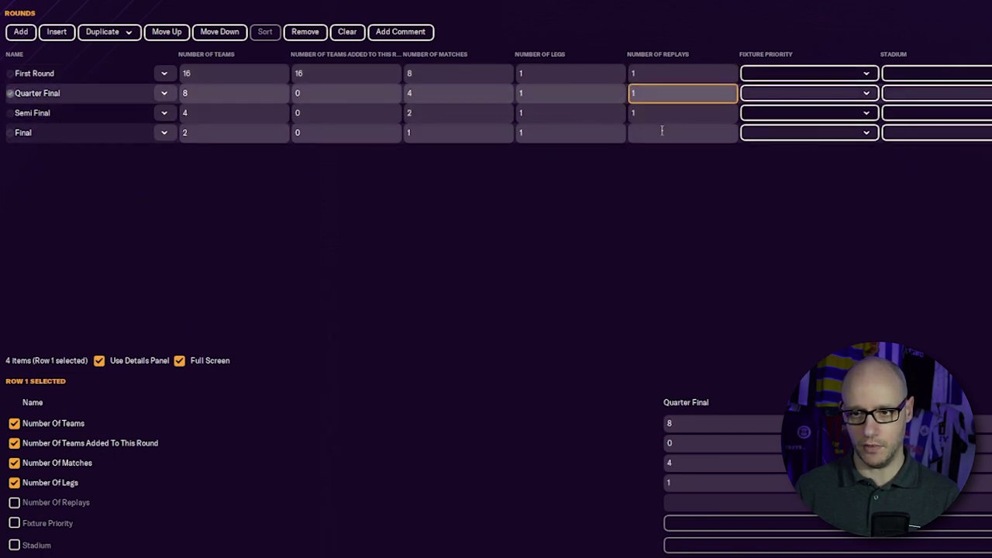
click(662, 132)
text(0)
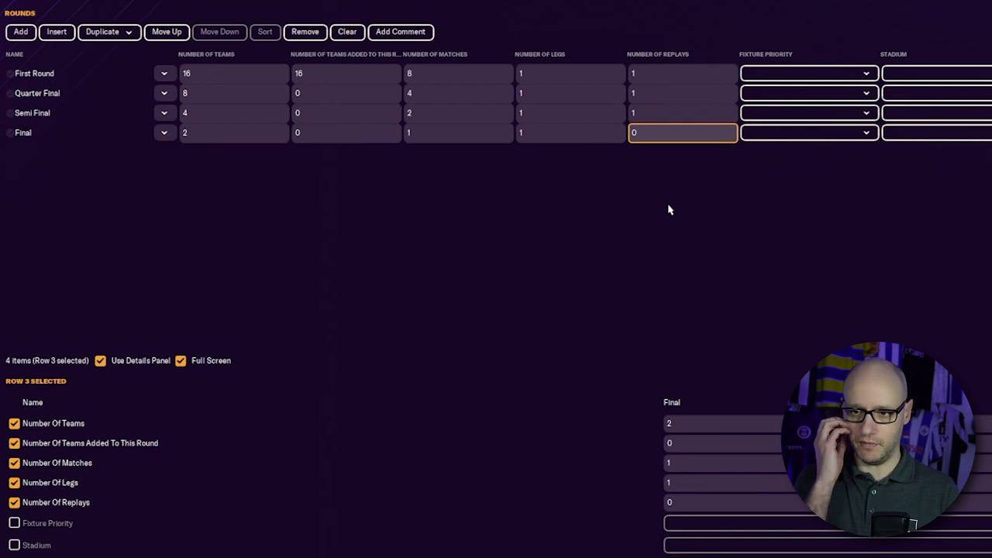
Set the fixture priority of all four rounds to Domestic Cup - High and the Final's stadium to National
click(837, 76)
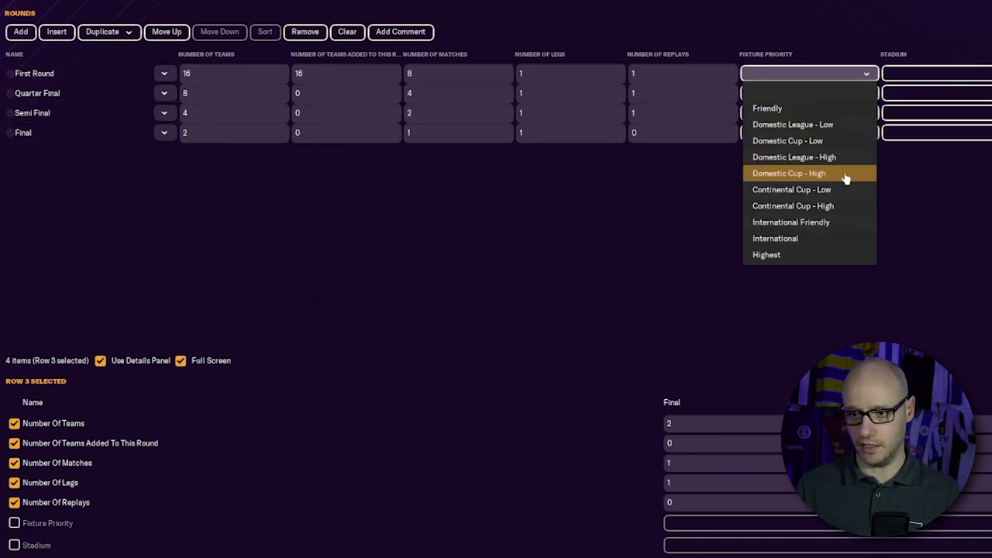
click(845, 173)
click(806, 92)
click(805, 193)
click(806, 113)
click(806, 213)
click(806, 132)
click(841, 233)
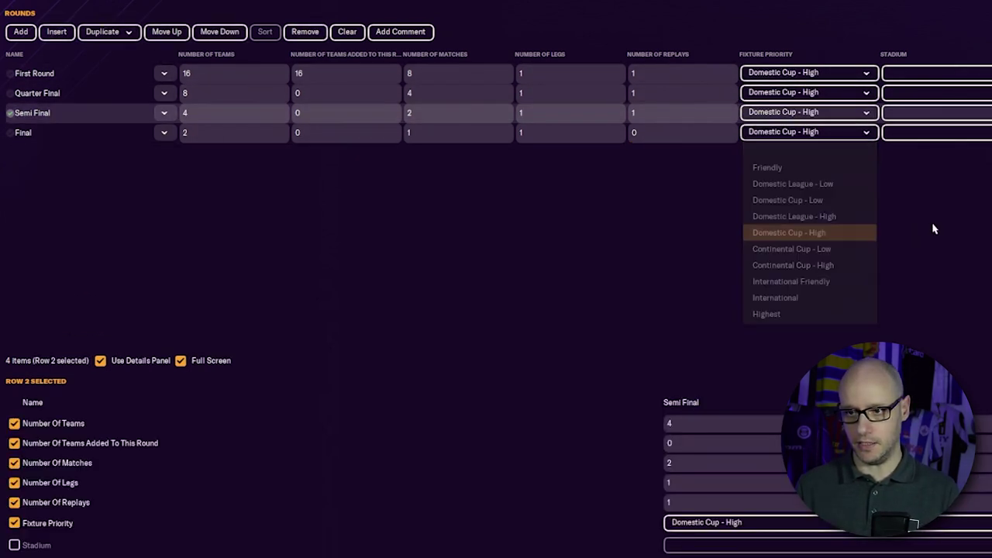
click(934, 132)
click(655, 187)
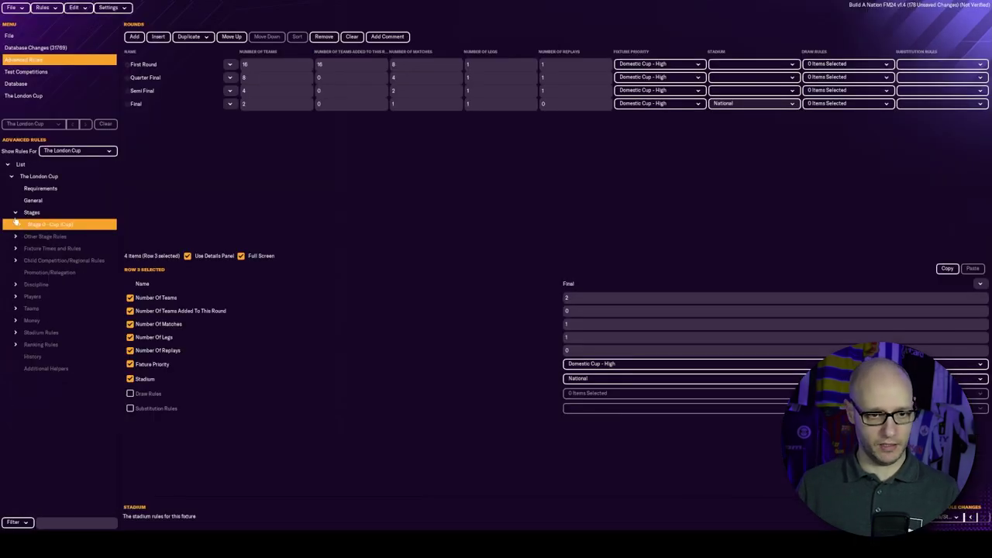
Enable Last Day Of Season Stage Index and Matches Use Extended Stoppage Time in the cup's general fixture times and rules
click(15, 214)
click(15, 236)
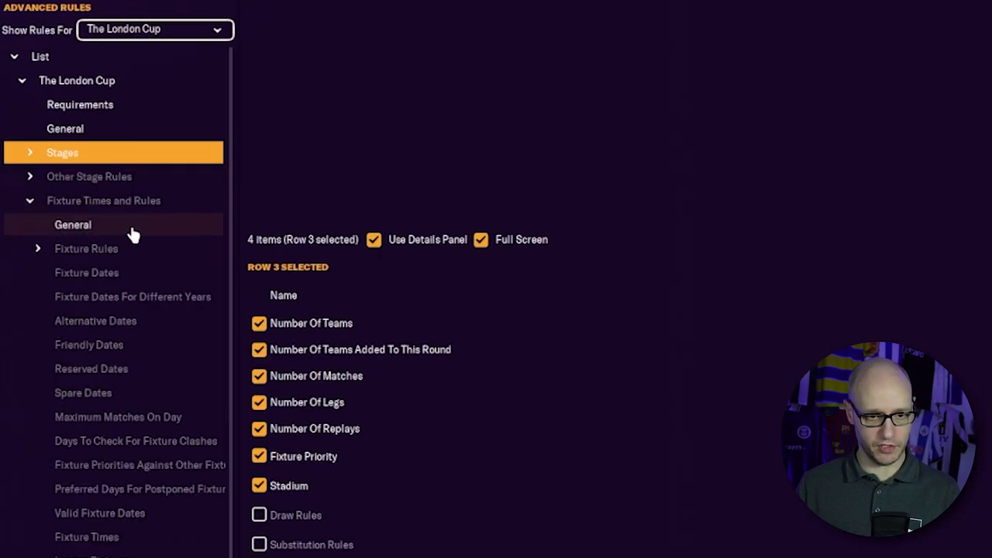
click(132, 231)
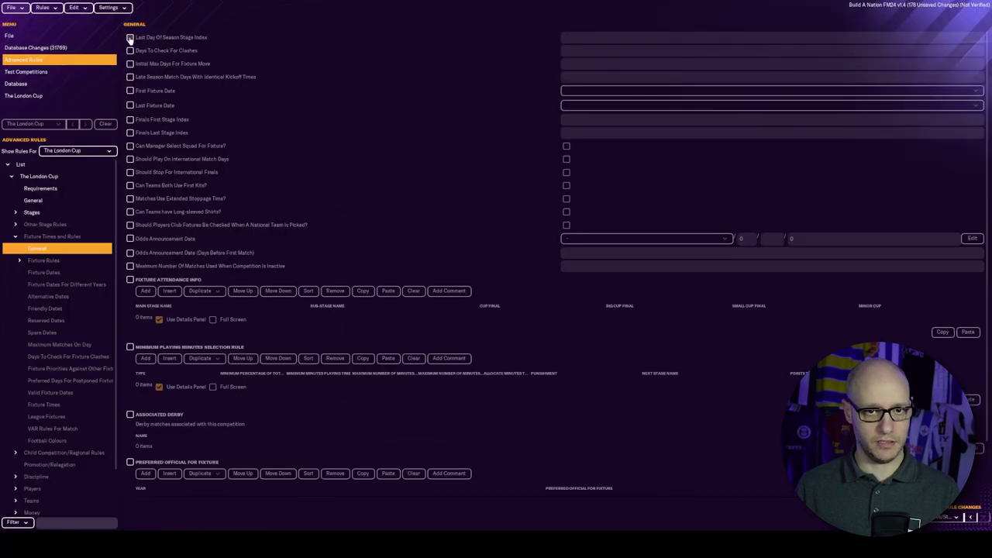
click(130, 38)
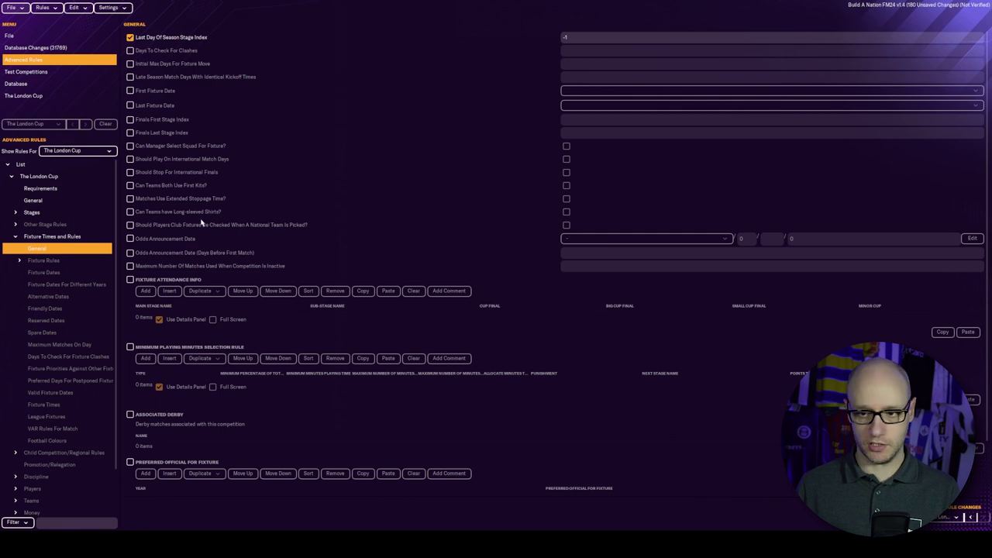
click(130, 199)
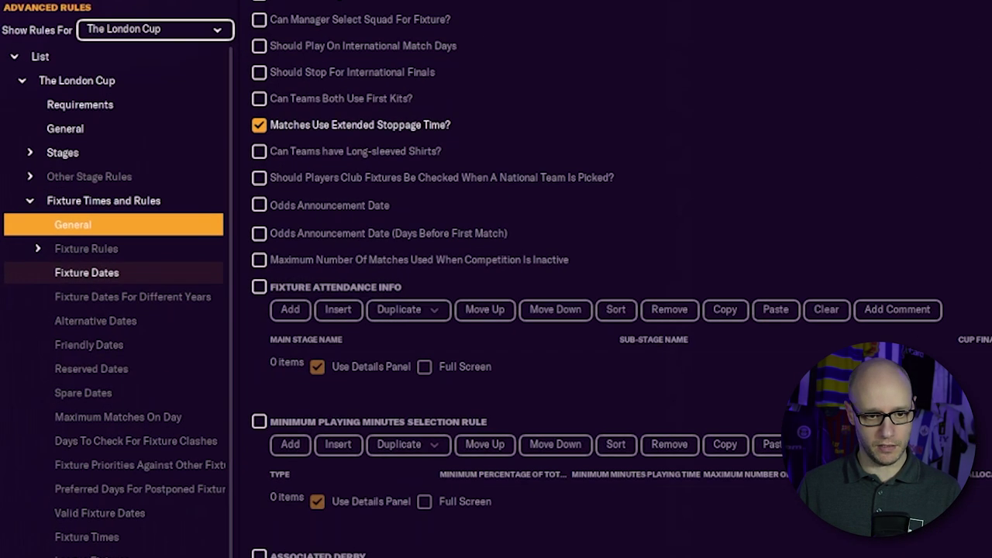
Enable the cup's Fixture Rules Index and set it to 2
click(86, 249)
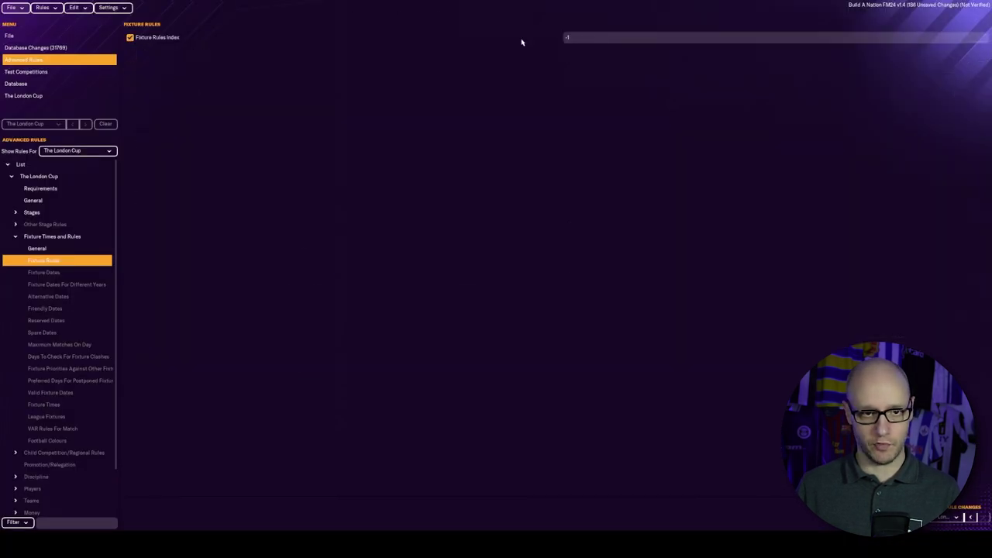
click(503, 41)
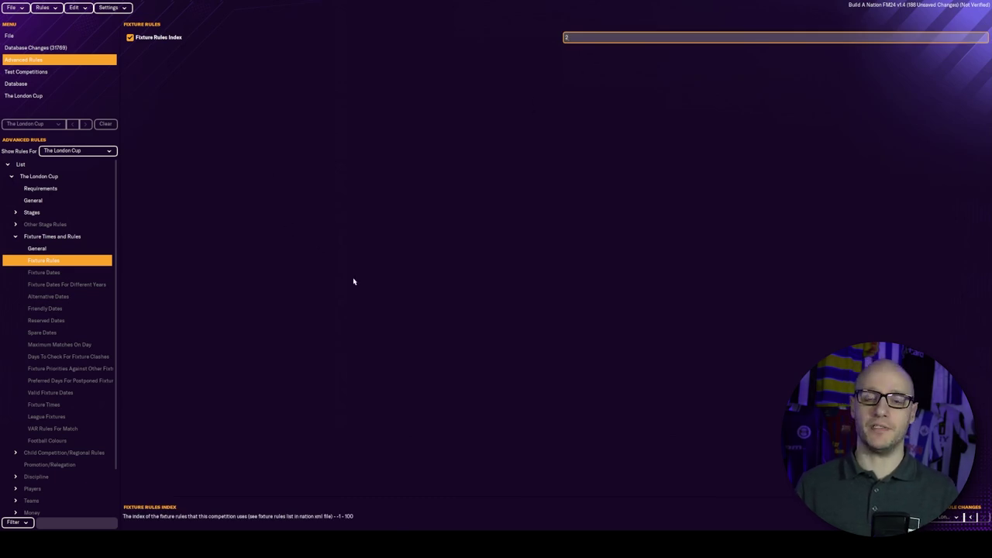
Enable fixture dates for The London Cup and add four blank date entries
click(44, 272)
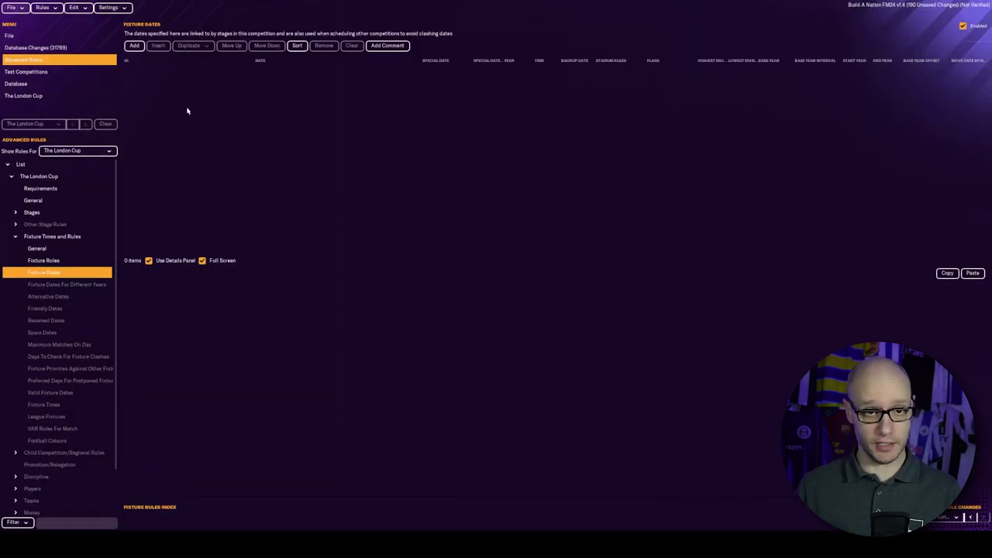
click(134, 45)
click(134, 46)
click(134, 45)
click(134, 46)
Assign the IDs First Round, Quarter Final, Semi Final and Final to the four fixture date entries in that order
click(214, 72)
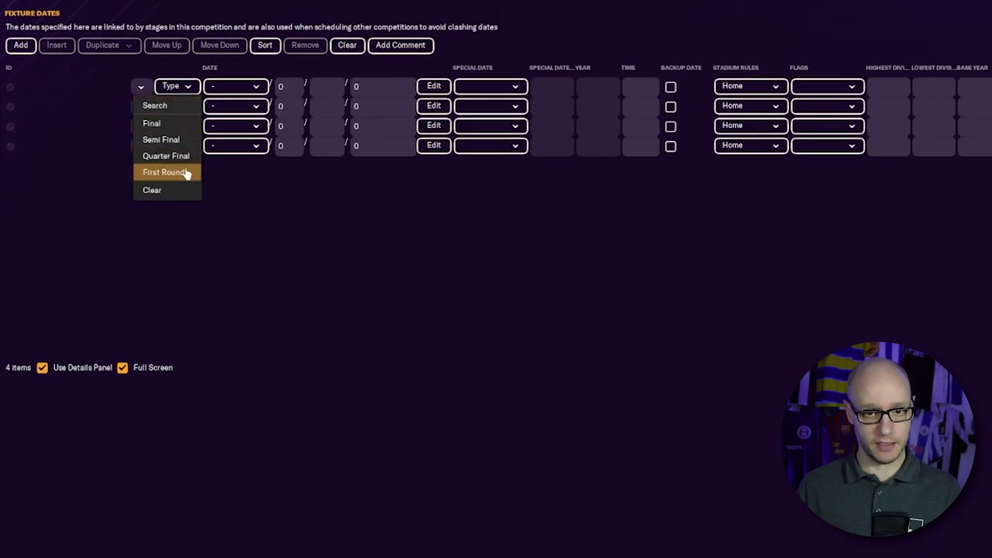
click(182, 169)
click(141, 108)
click(178, 195)
click(142, 126)
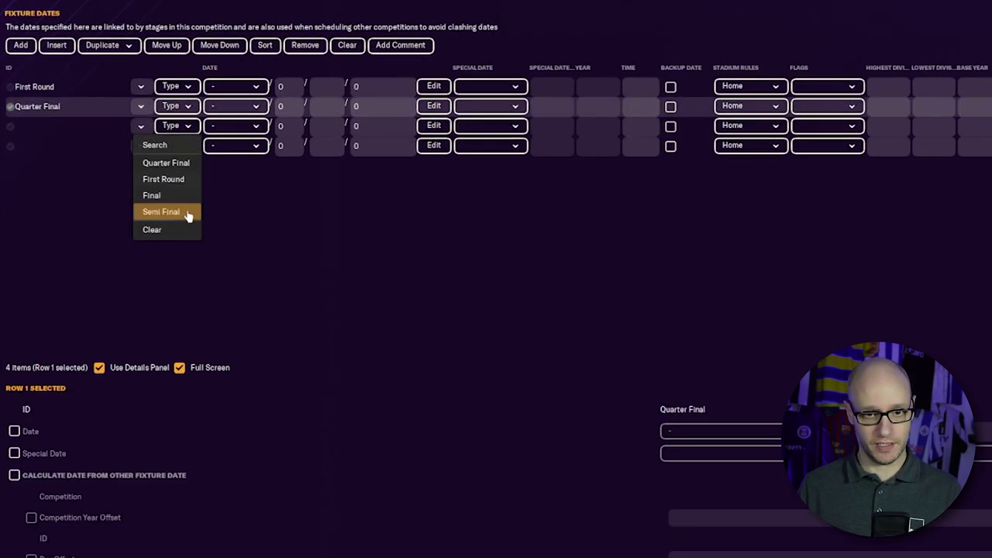
click(186, 212)
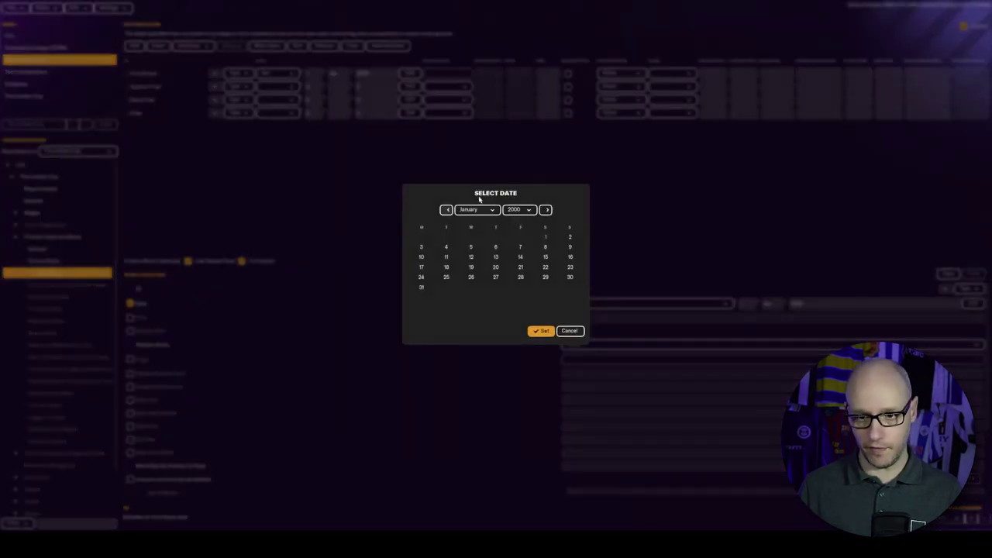
Set the First Round's date to 28 February 2001 and the Quarter Final's date to 17 March 2001
click(513, 210)
click(514, 261)
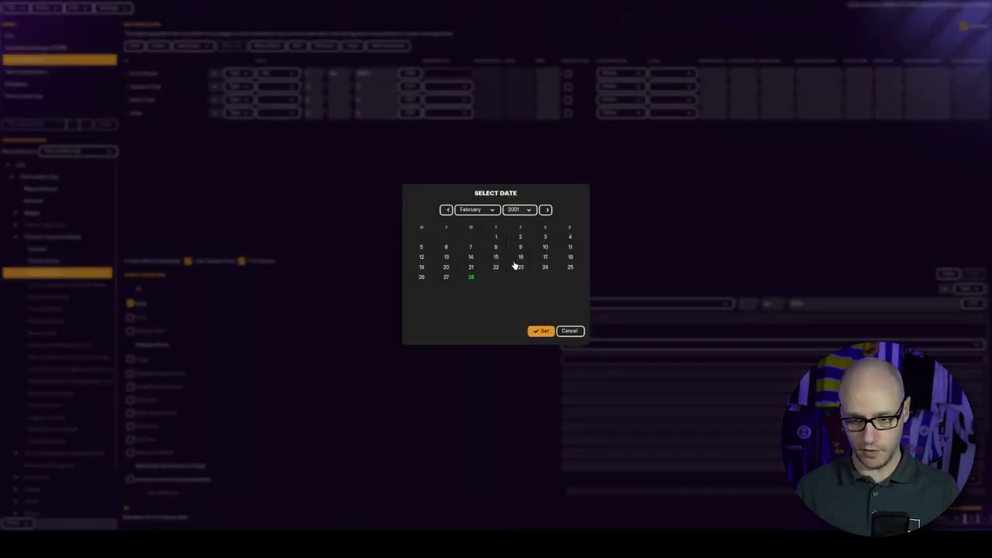
click(492, 213)
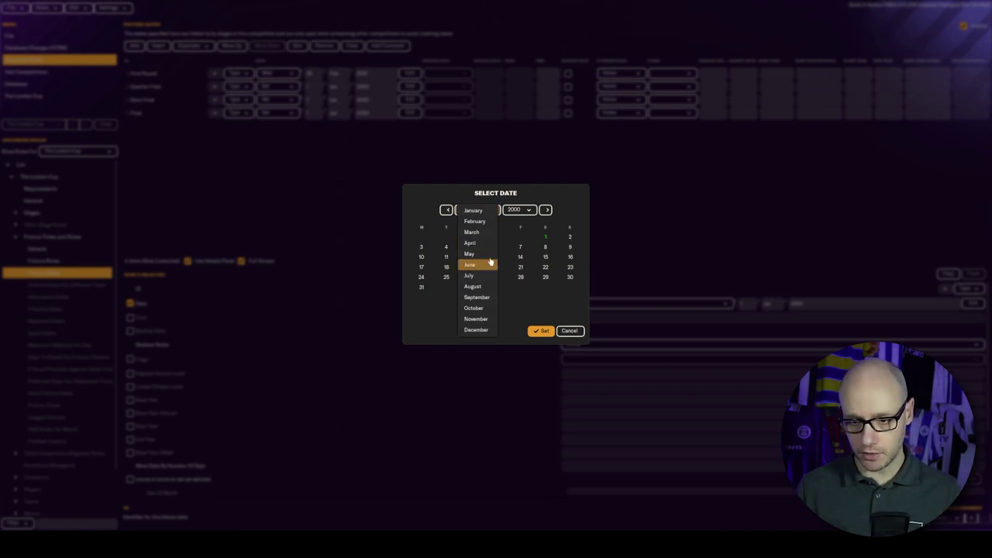
click(487, 243)
click(530, 214)
click(512, 264)
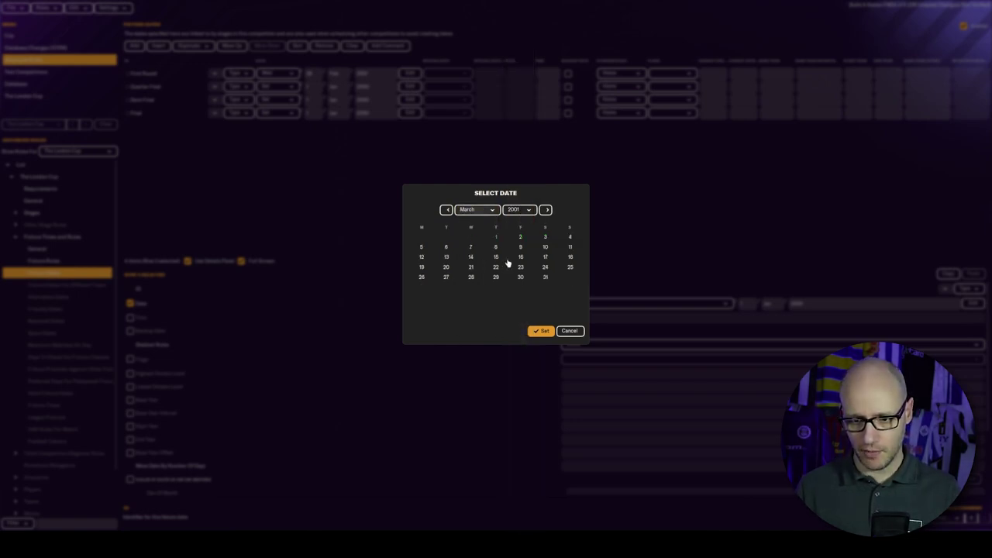
click(493, 256)
Set the Semi Final's date to 21 April 2001 and the Final's date to 26 May 2001
click(409, 113)
click(477, 209)
click(482, 245)
click(475, 211)
click(476, 209)
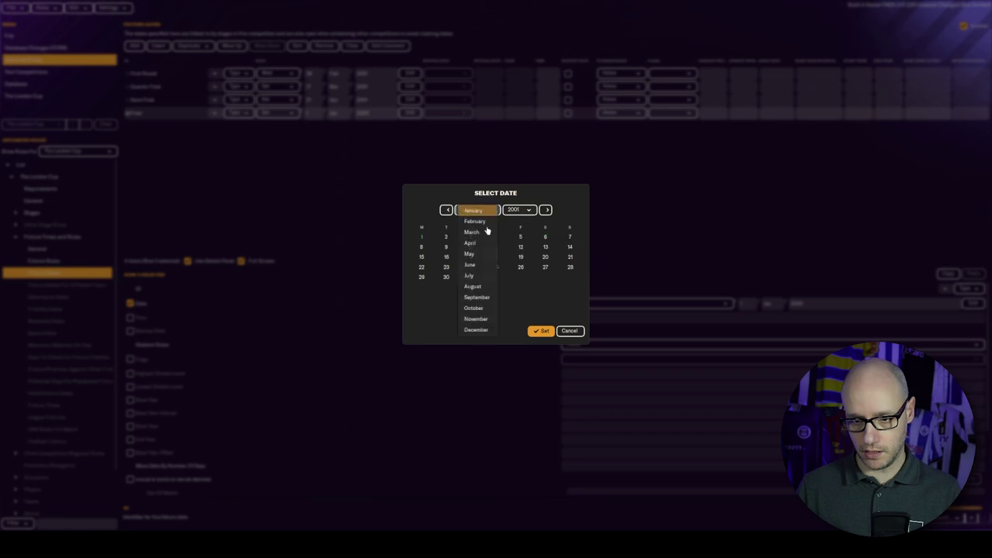
click(481, 256)
click(565, 333)
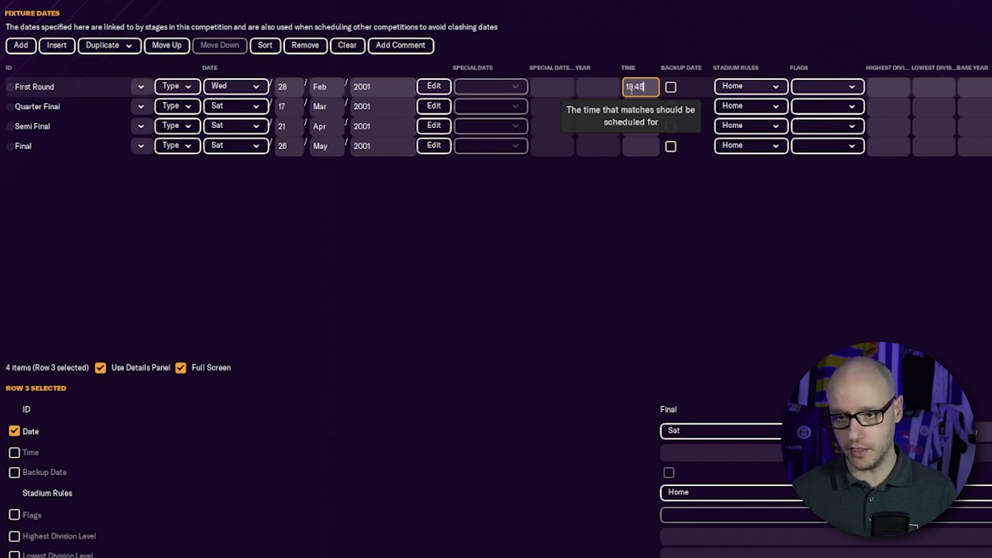
Set the match times to 19:45, 15:00, 15:00 and 12:00 in round order, and the Final's stadium rules to National
click(640, 106)
text(15:00)
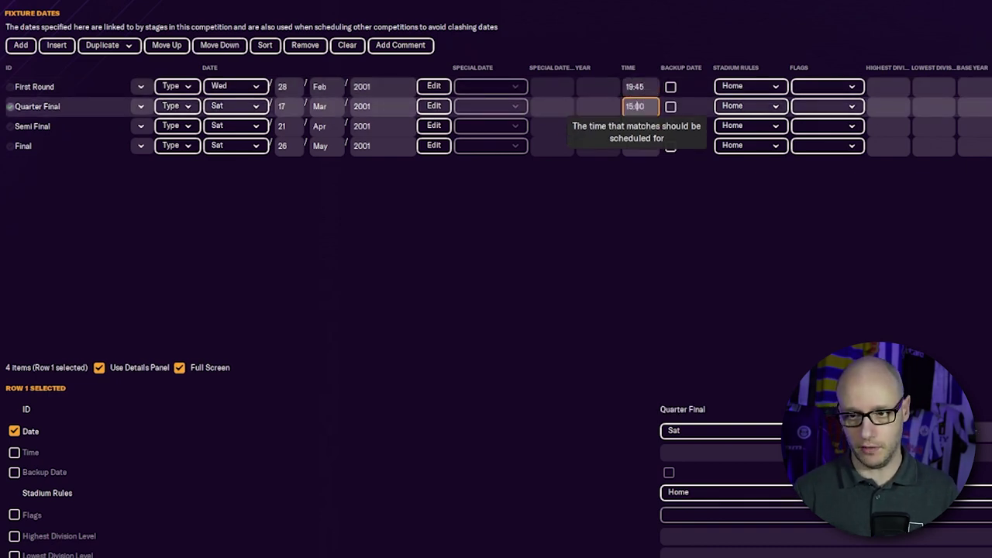
click(641, 146)
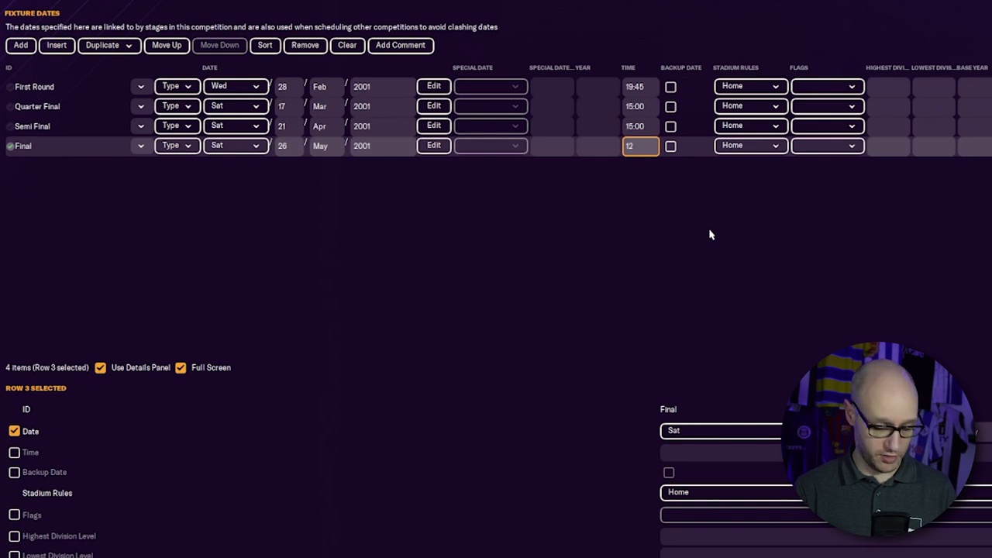
text(12:00)
key(Return)
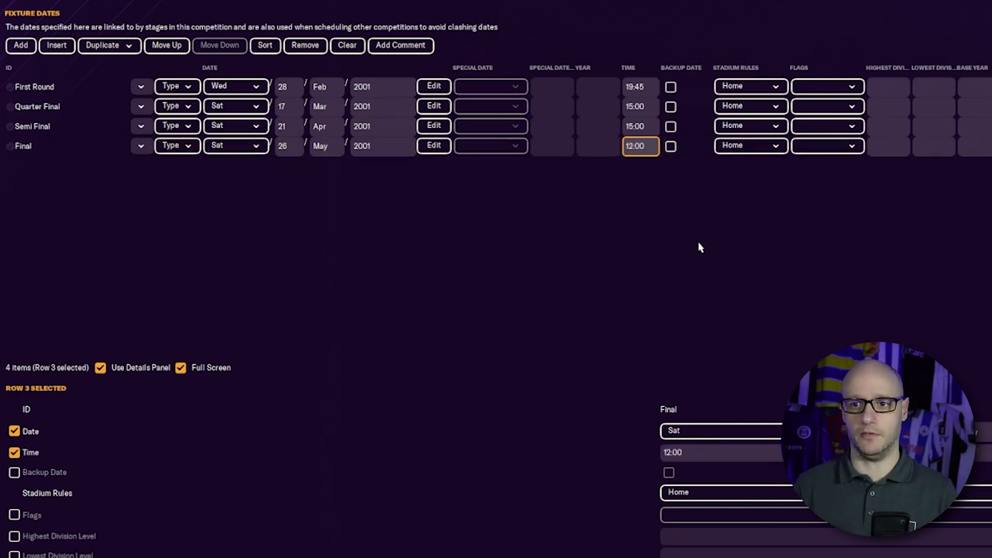
click(778, 146)
click(785, 184)
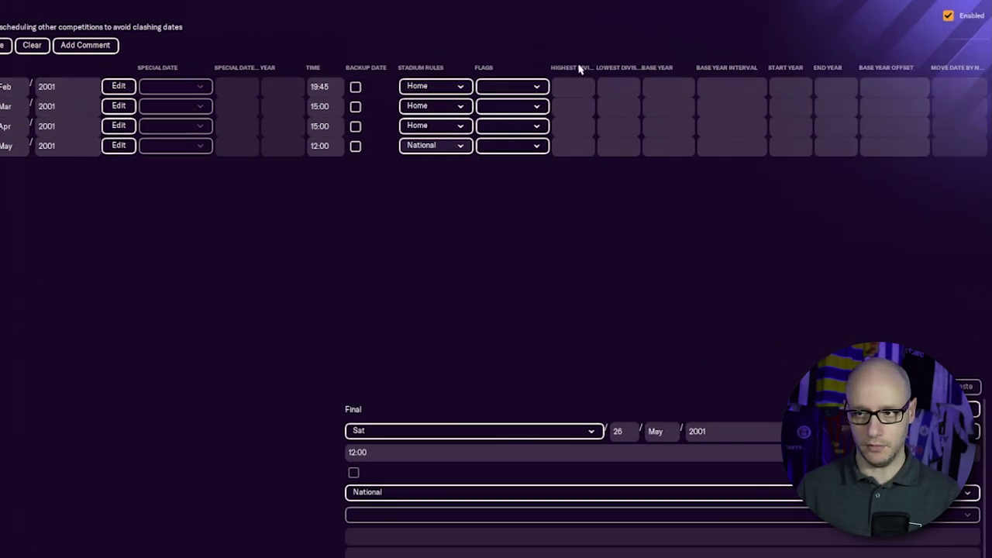
Set the highest/lowest division levels to 0/0 for the First Round, 100/0 for the Quarter Final, 100/100 for the Semi Final and 0/1 for the Final
click(575, 107)
text(100)
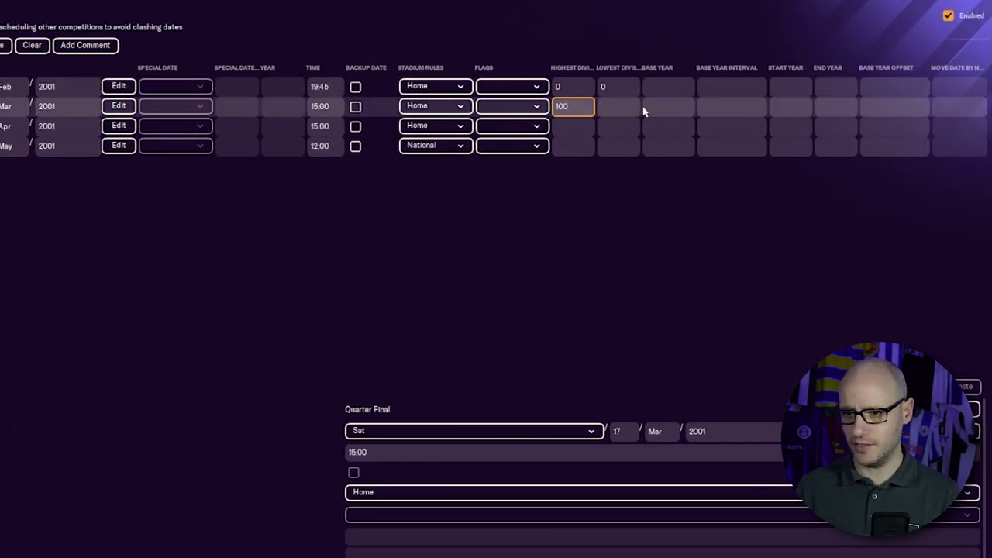
key(Tab)
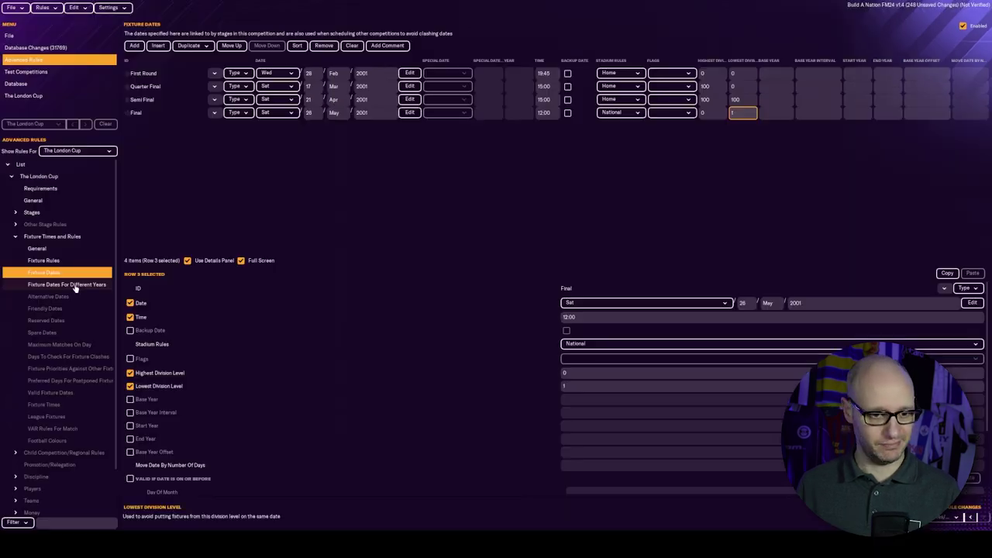
Enable preferred days for postponed fixtures in The London Cup and set the day of the week to Wednesday
click(75, 286)
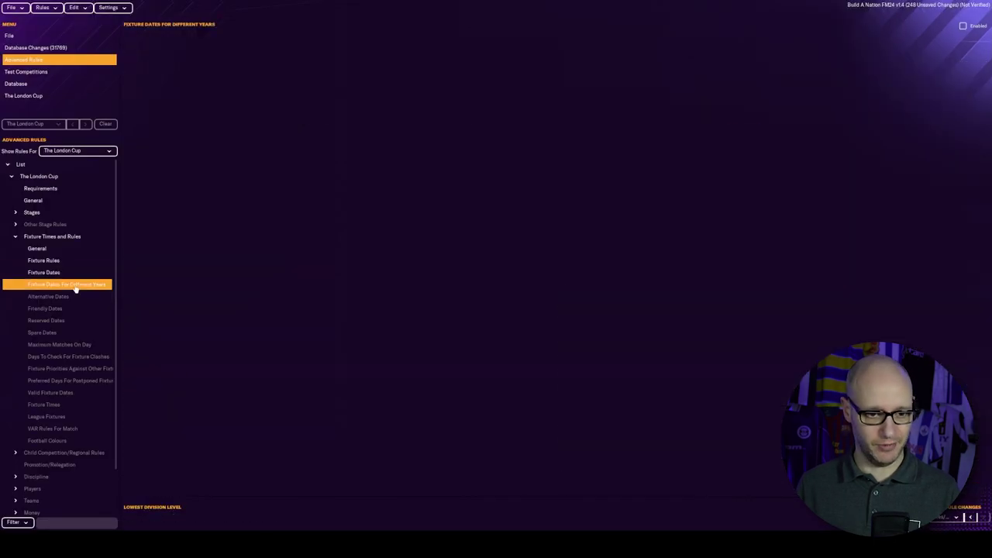
click(127, 335)
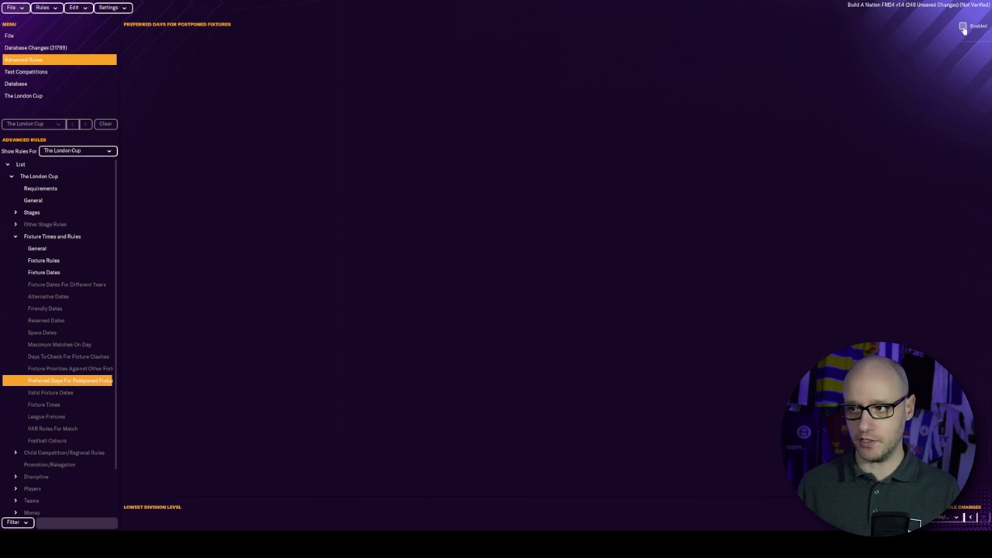
click(962, 25)
click(188, 69)
click(243, 202)
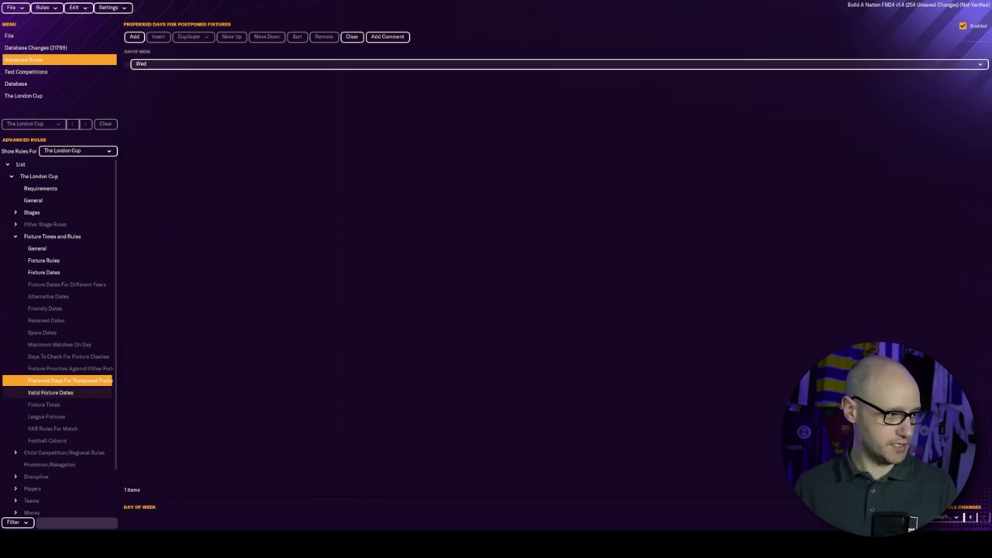
Enable the Discipline Rules Index in the cup's discipline rules and set it to 0
click(16, 237)
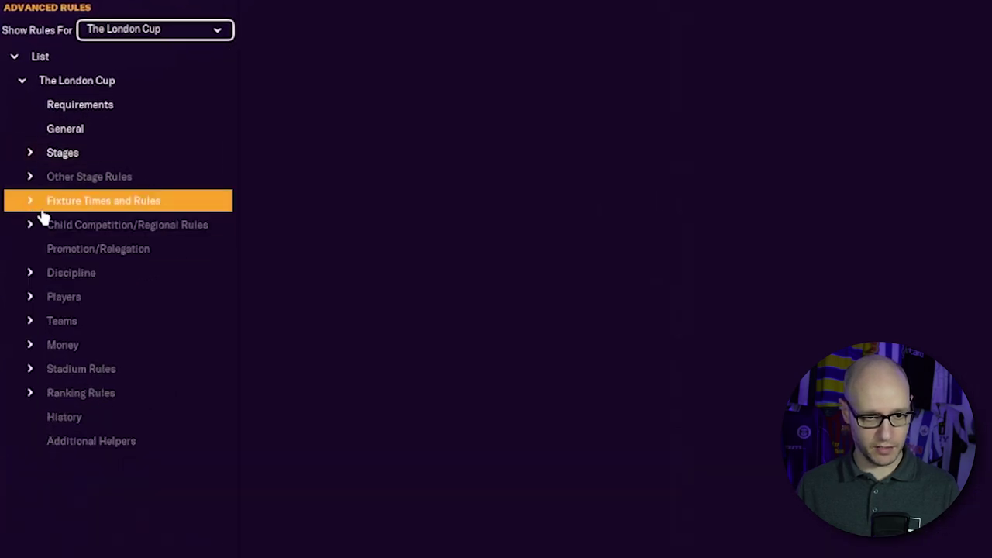
click(33, 278)
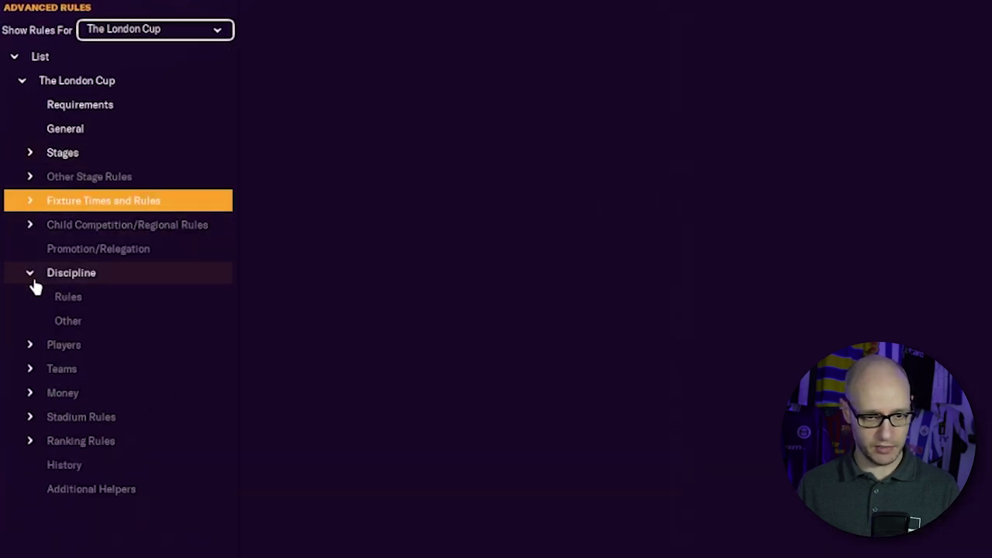
click(122, 297)
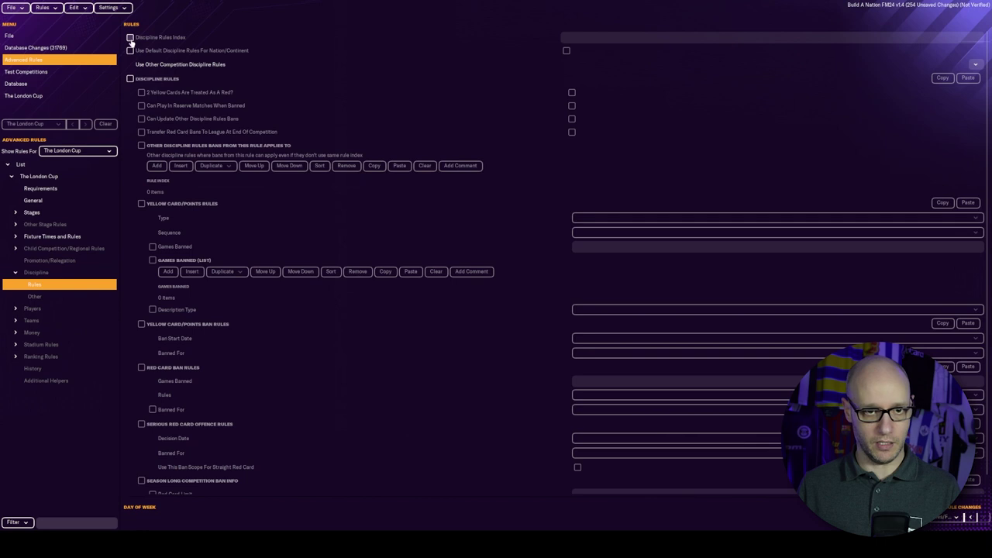
click(129, 37)
click(606, 40)
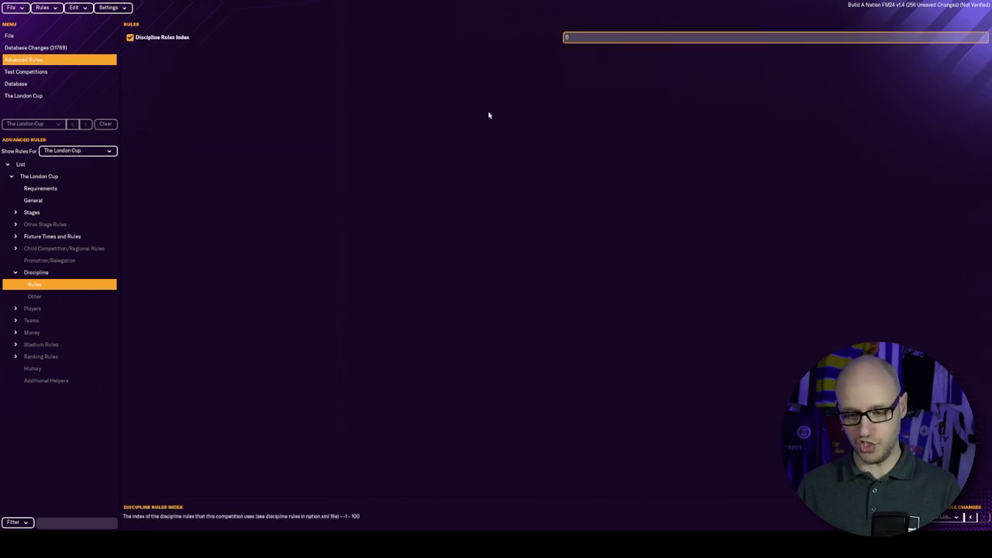
Enable Participation Money for the cup with a single £250,000 cash entry, removing the two surplus empty rows
click(15, 274)
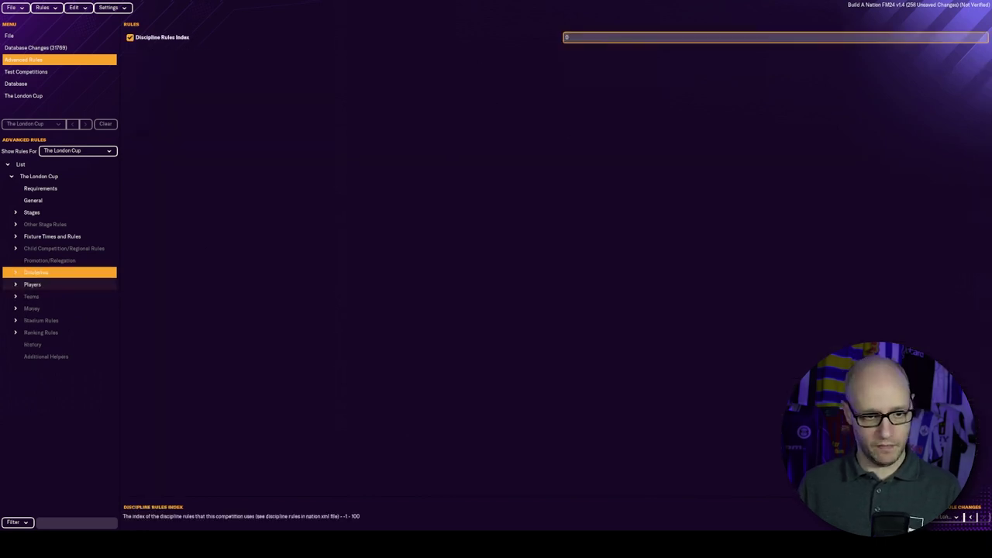
click(30, 309)
click(61, 320)
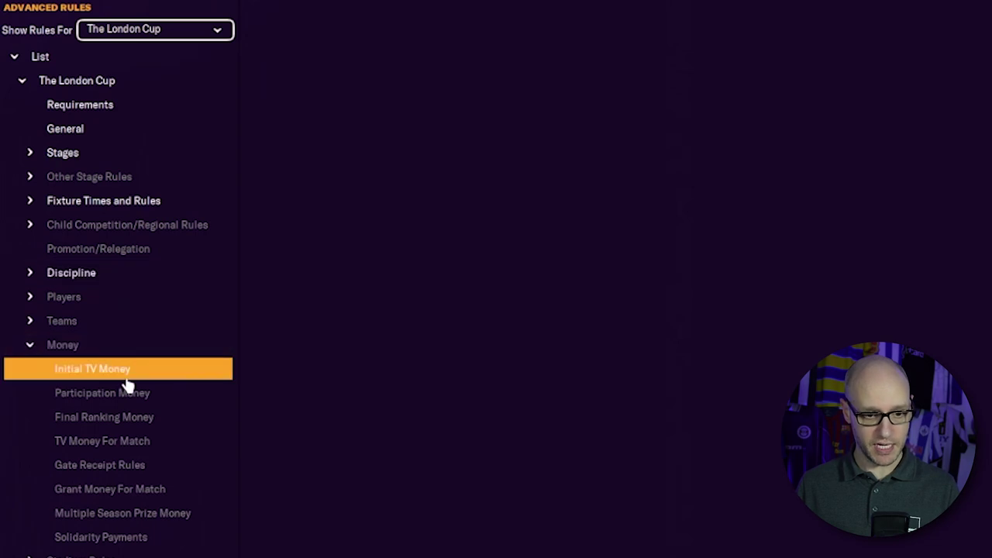
click(101, 393)
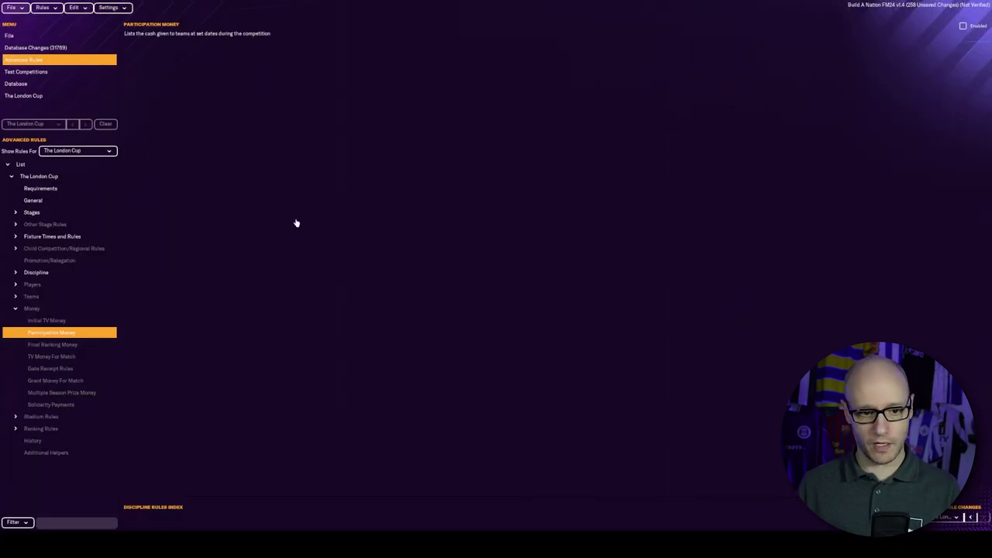
click(963, 26)
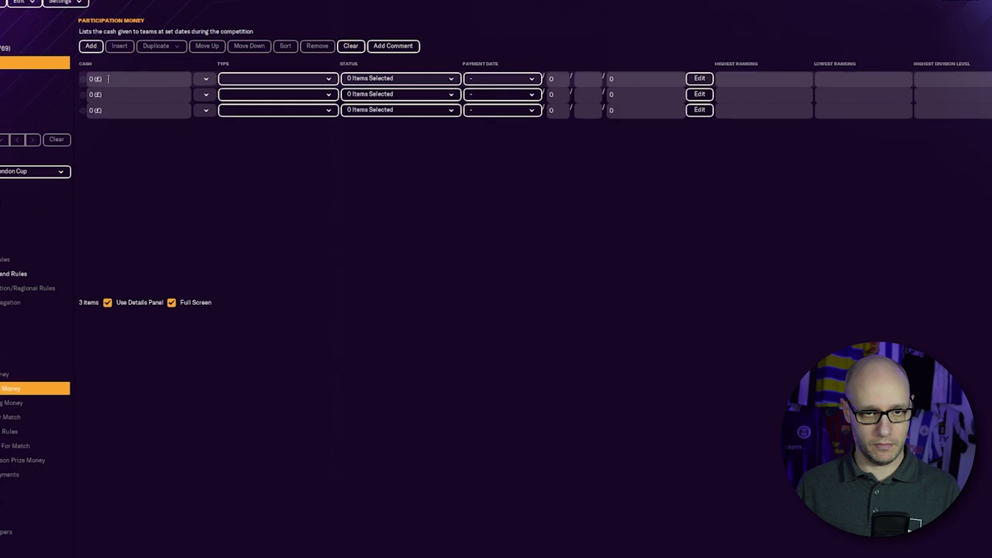
click(135, 70)
text(250,000)
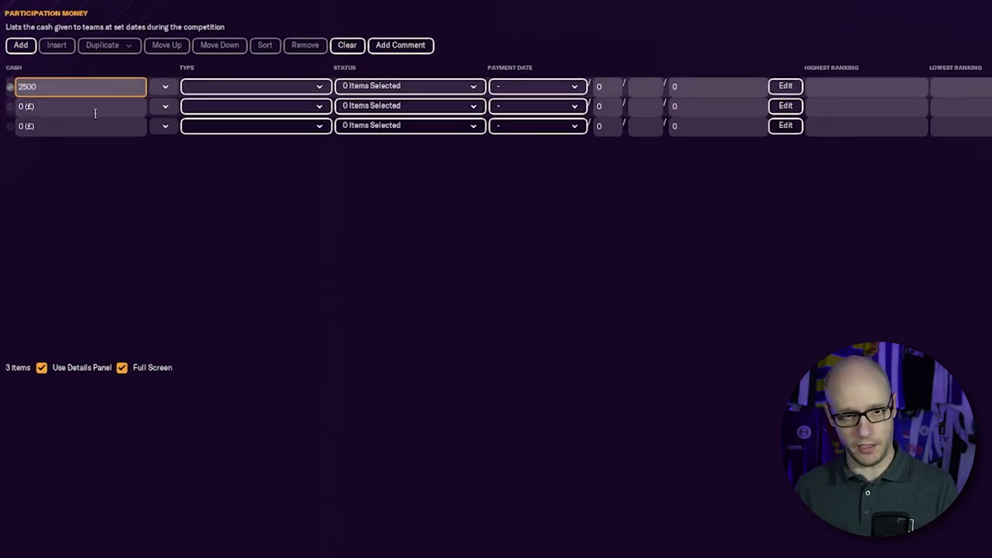
click(95, 114)
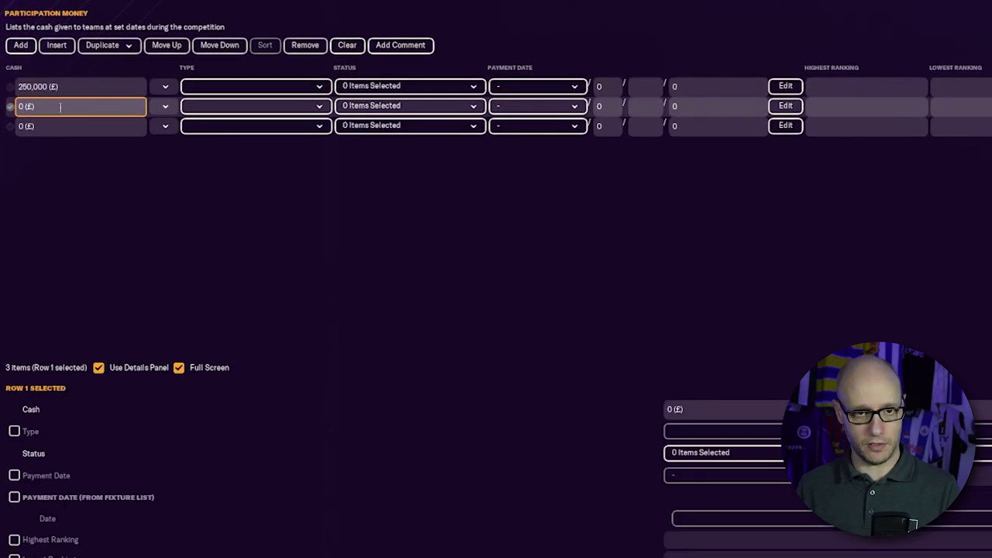
shift+click(13, 132)
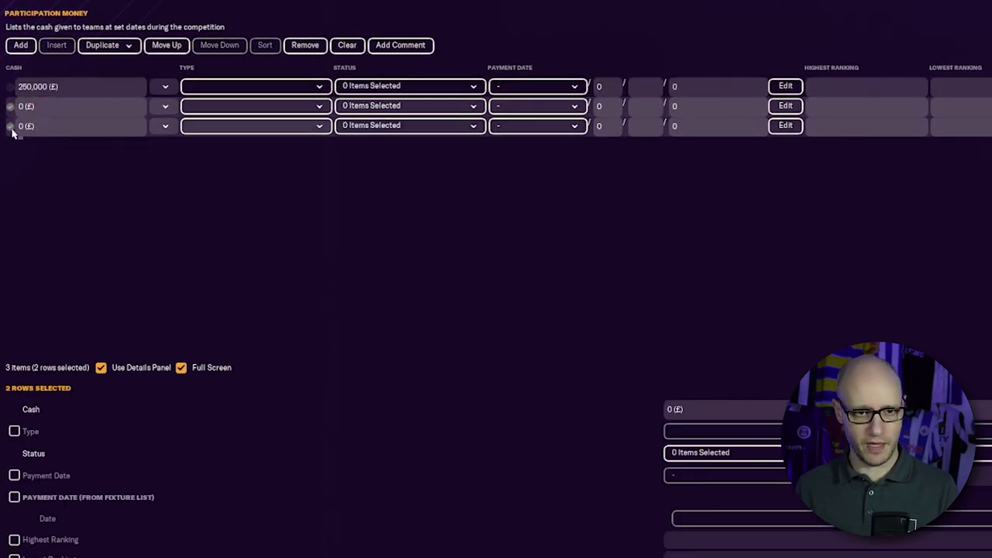
click(304, 48)
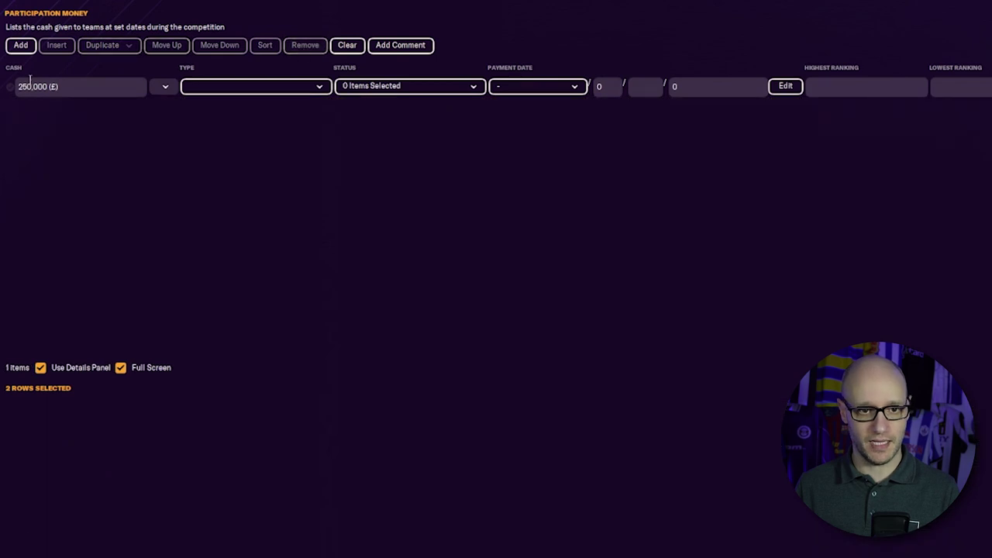
Set the participation money type to Shared among all highest-ranked teams and duplicate the entry twice
click(267, 95)
click(285, 171)
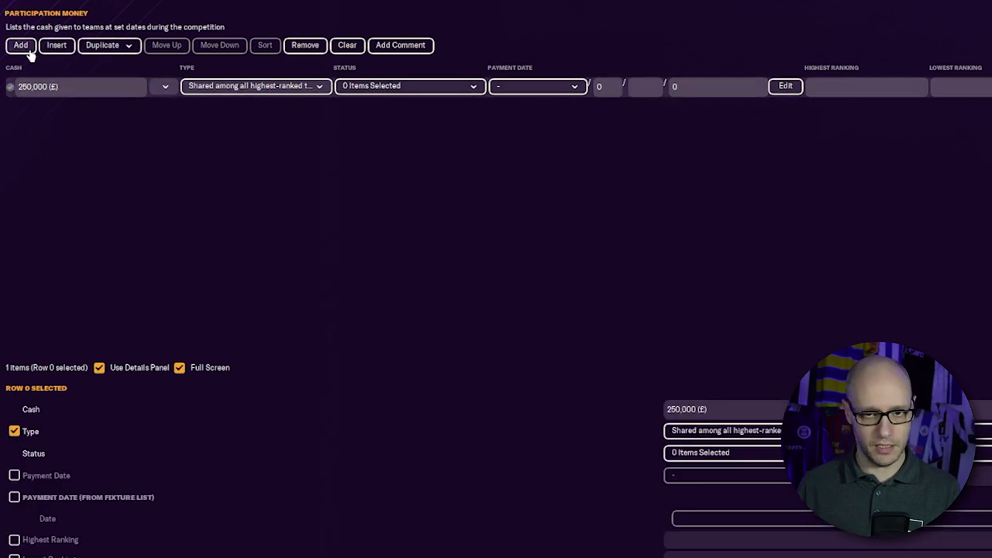
click(116, 46)
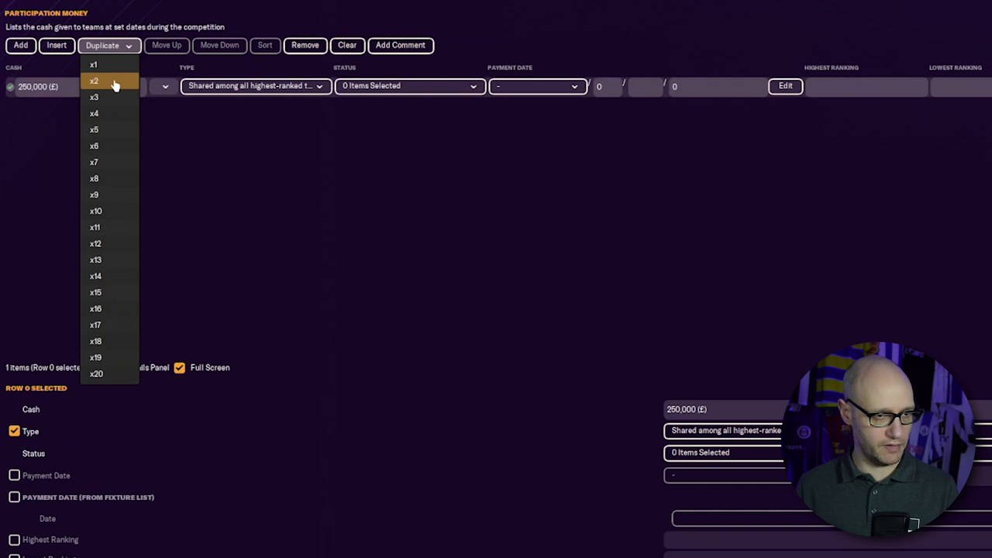
click(115, 82)
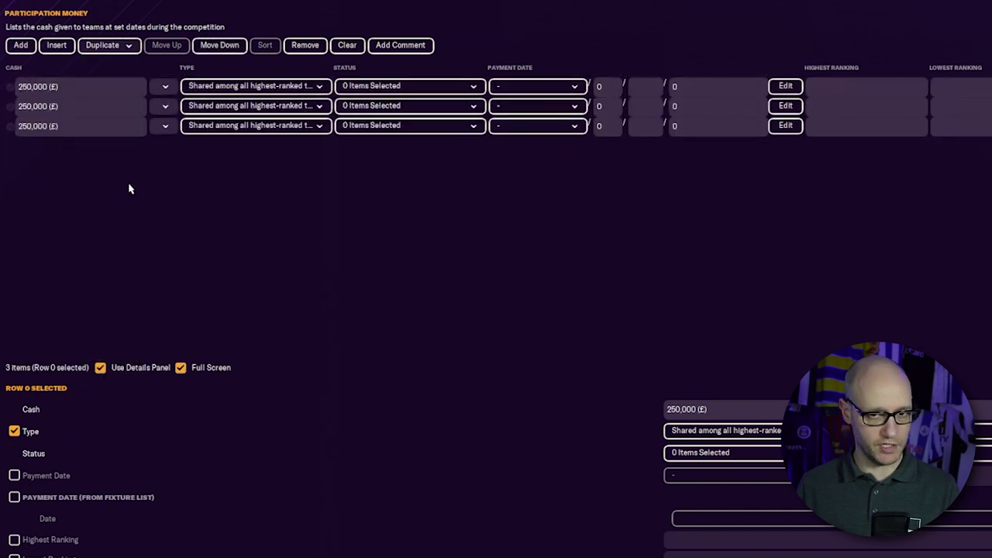
Set the highest and lowest division levels of the three participation money entries to 1/1, 2/2 and 3/3
click(760, 88)
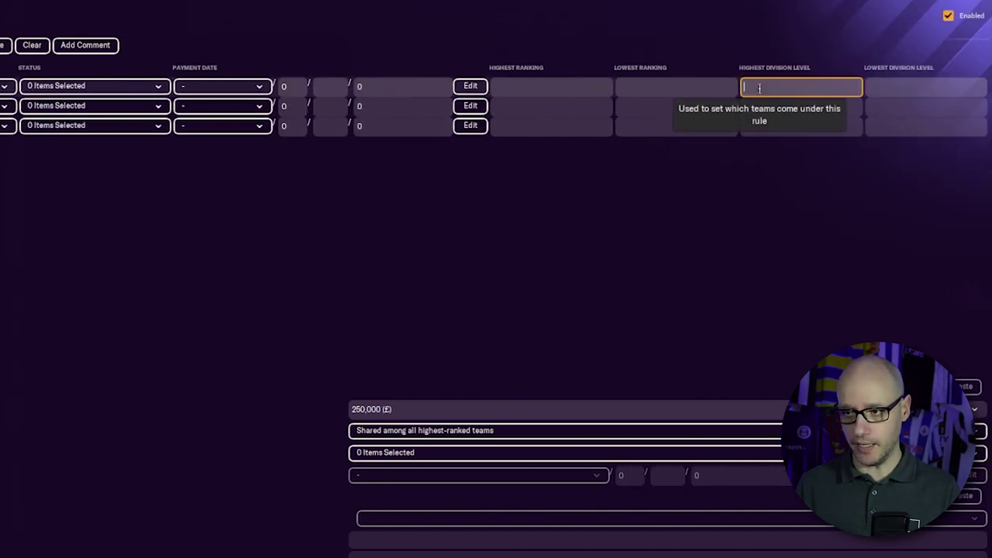
text(1)
click(918, 90)
text(1)
click(806, 108)
text(2)
click(899, 111)
text(2)
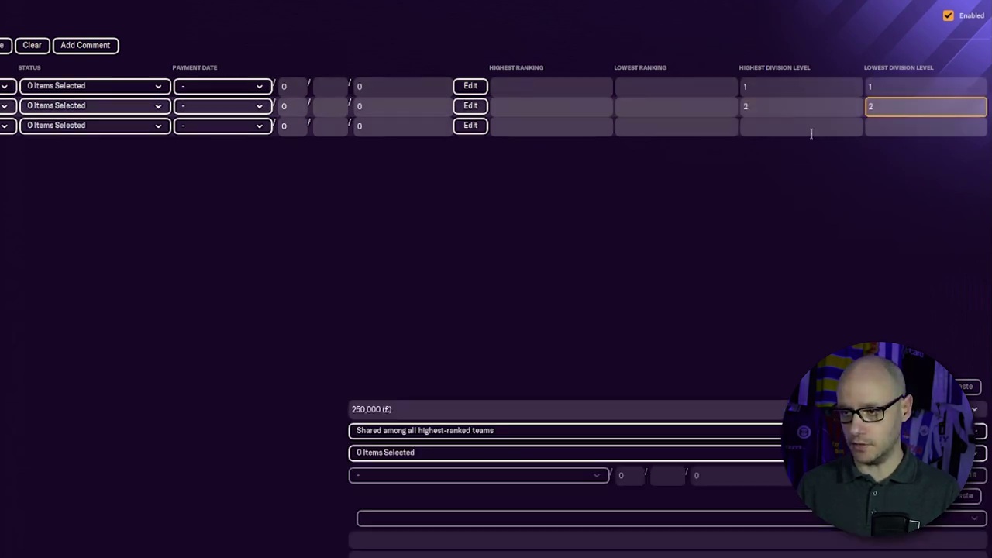
click(806, 126)
text(3)
click(922, 127)
text(3)
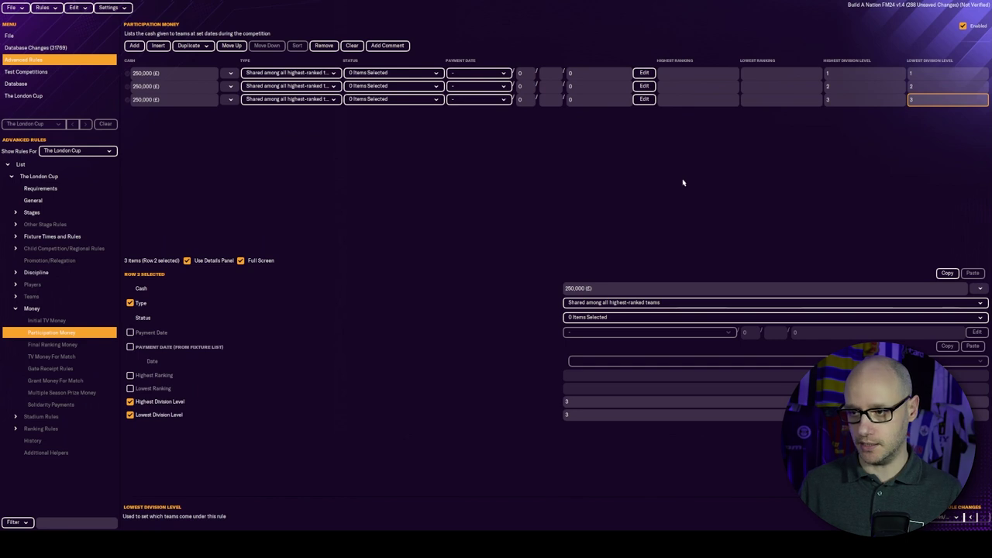
Enable TV Money For Match with four entries and set the first entry's sub stage name to First Round
click(69, 358)
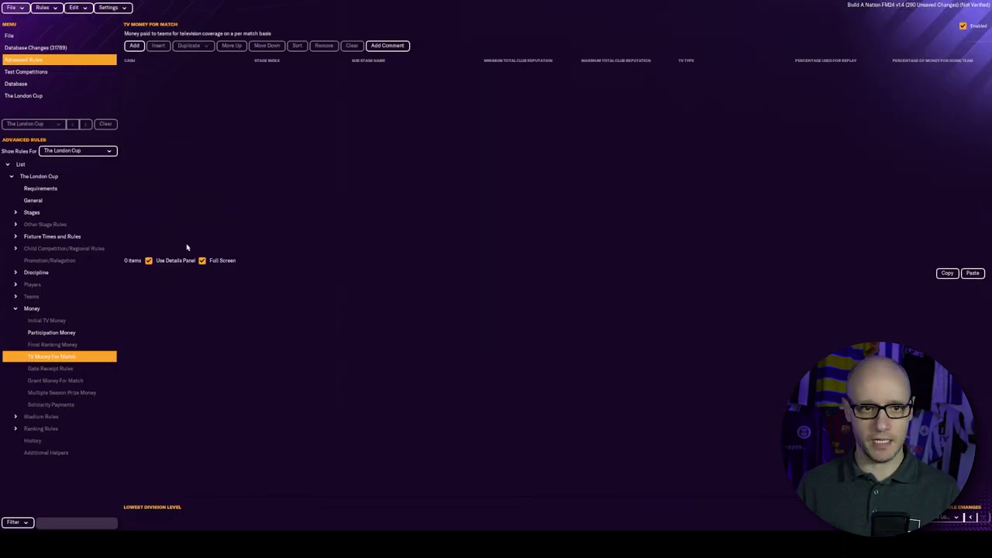
click(134, 45)
click(134, 45)
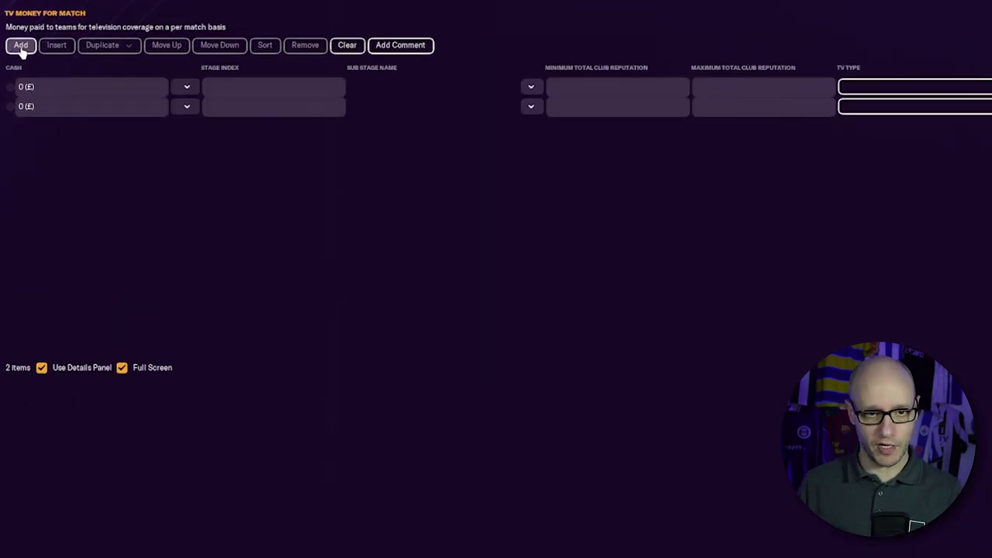
click(134, 44)
click(134, 44)
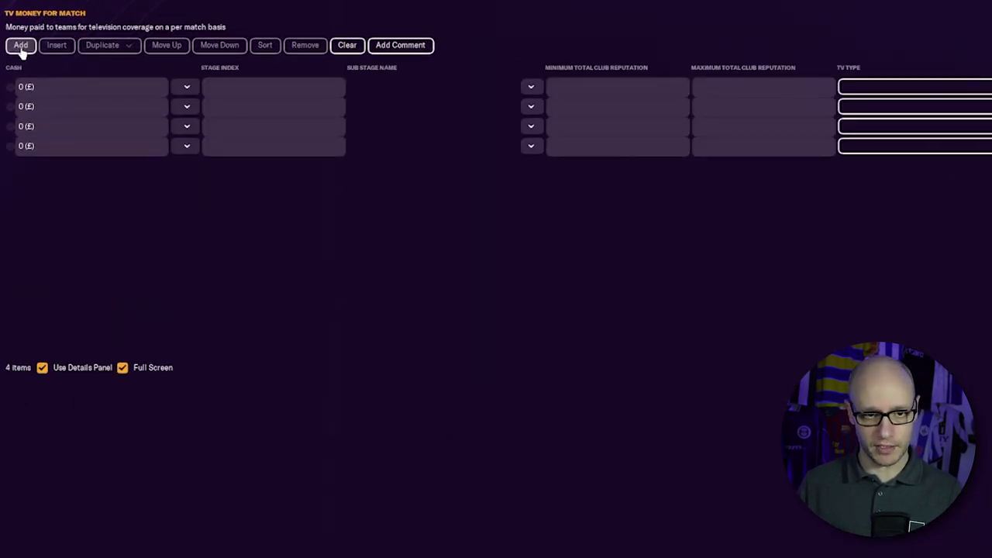
click(540, 88)
click(553, 188)
Find the stage names containing "final" and set the second TV money entry's sub stage name to Quarter Final
click(530, 108)
click(534, 174)
click(531, 106)
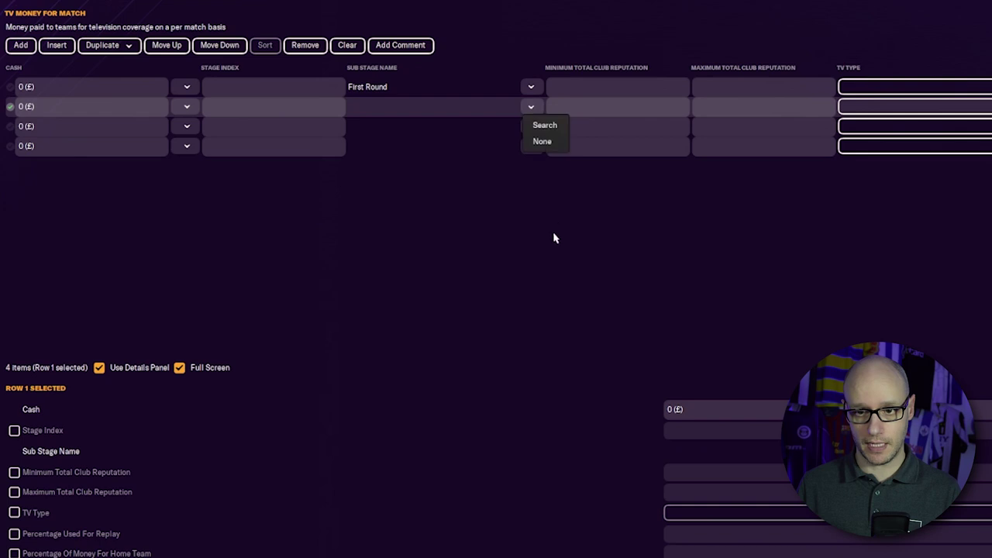
click(554, 126)
click(364, 194)
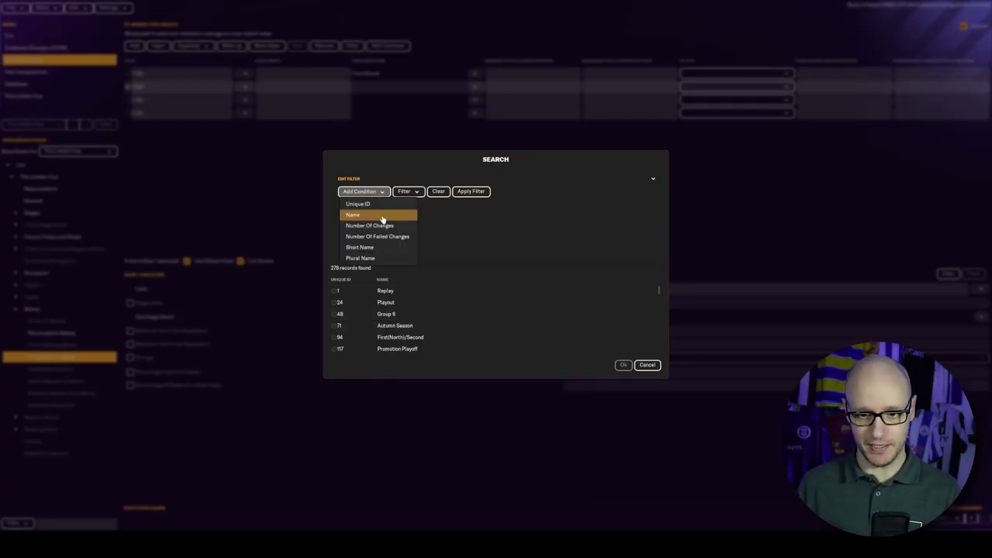
click(377, 217)
text(final)
key(Return)
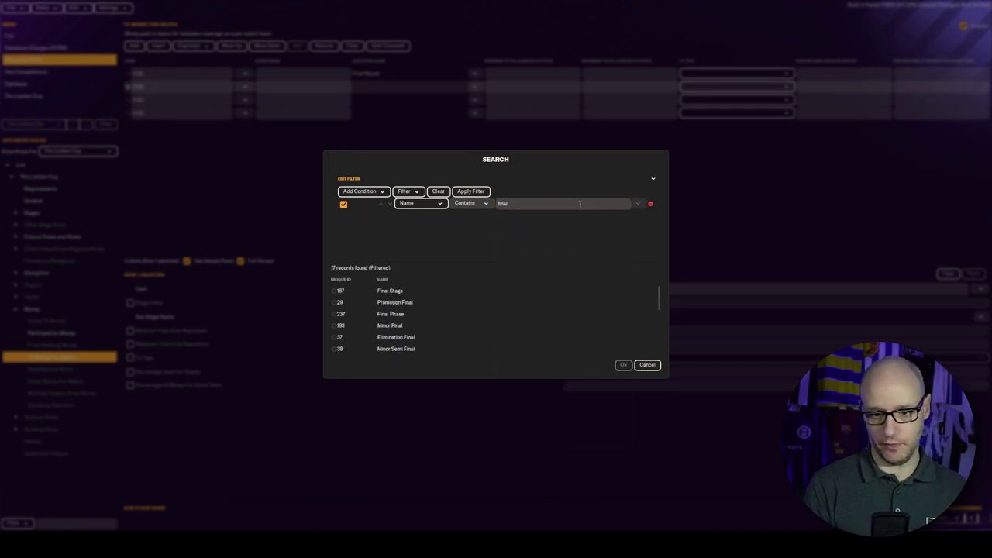
scroll(450, 330, down, 6)
click(450, 326)
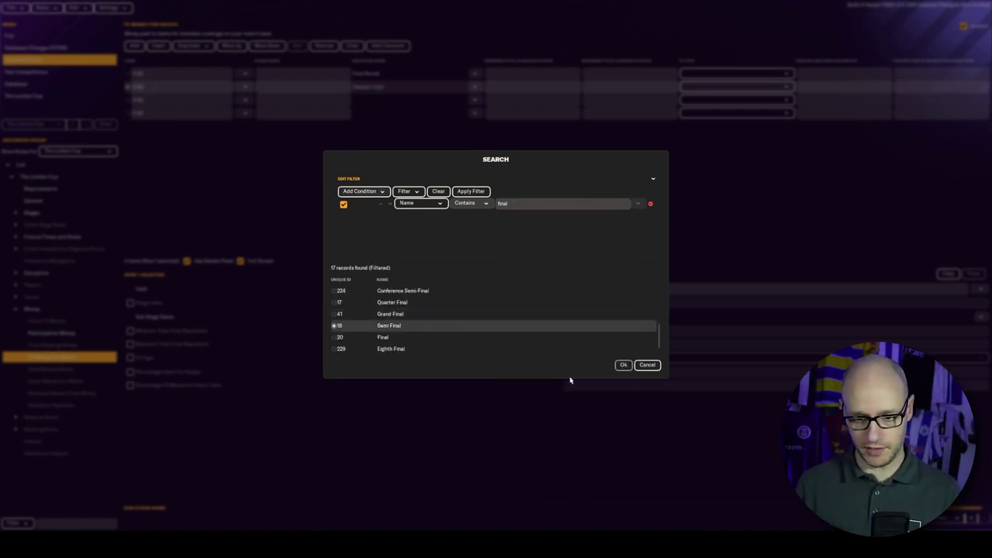
click(623, 364)
Set the sub stage names of the third and fourth TV money entries to Semi Final and Final
click(498, 129)
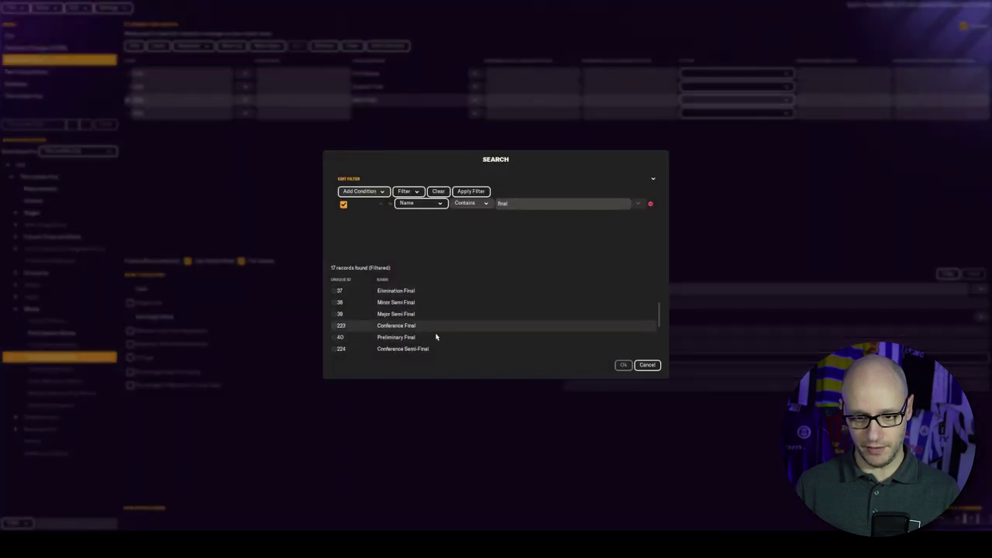
click(436, 337)
click(623, 364)
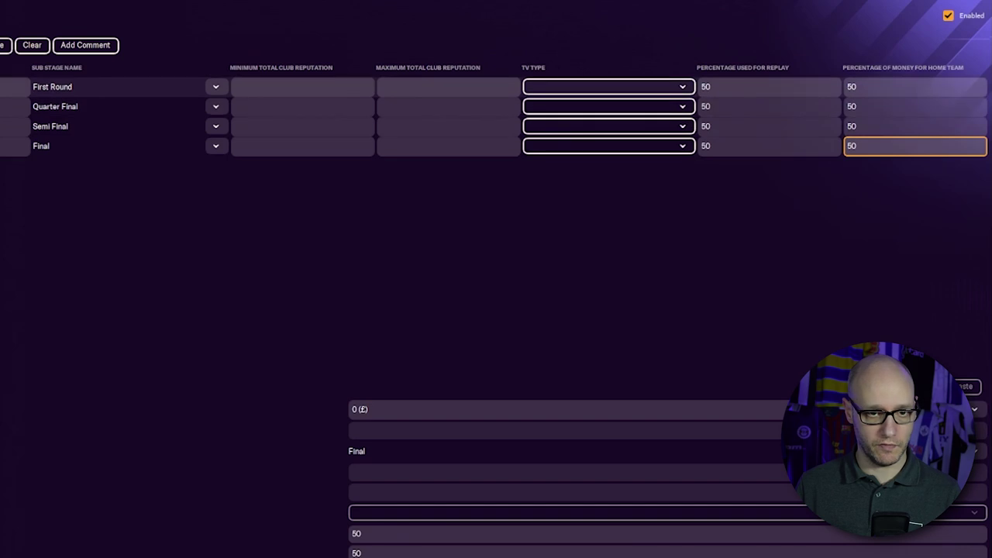
Set the stage index to 0 for all four TV money entries, from First Round to Final
click(0, 87)
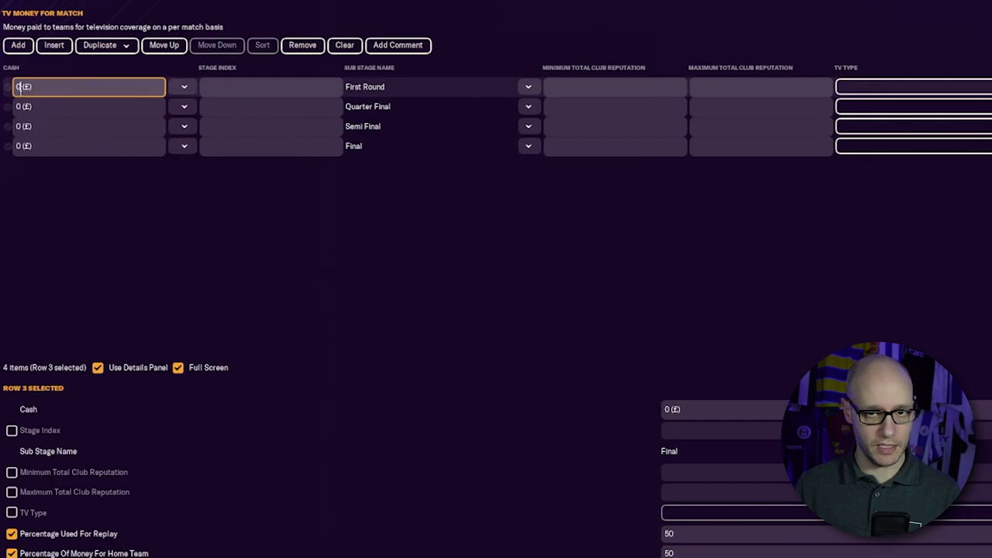
click(274, 86)
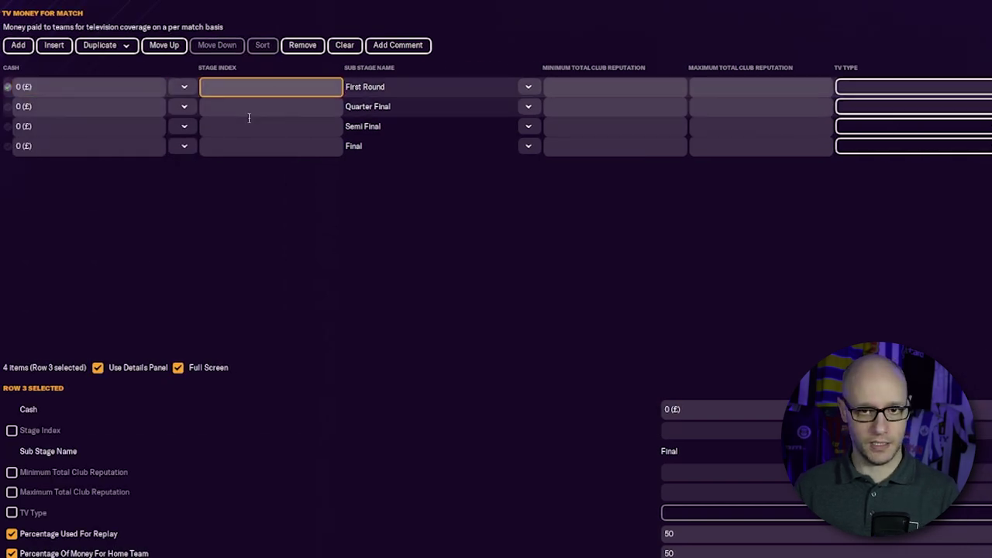
text(0)
key(Return)
text(0)
key(Return)
text(0)
key(Return)
text(0)
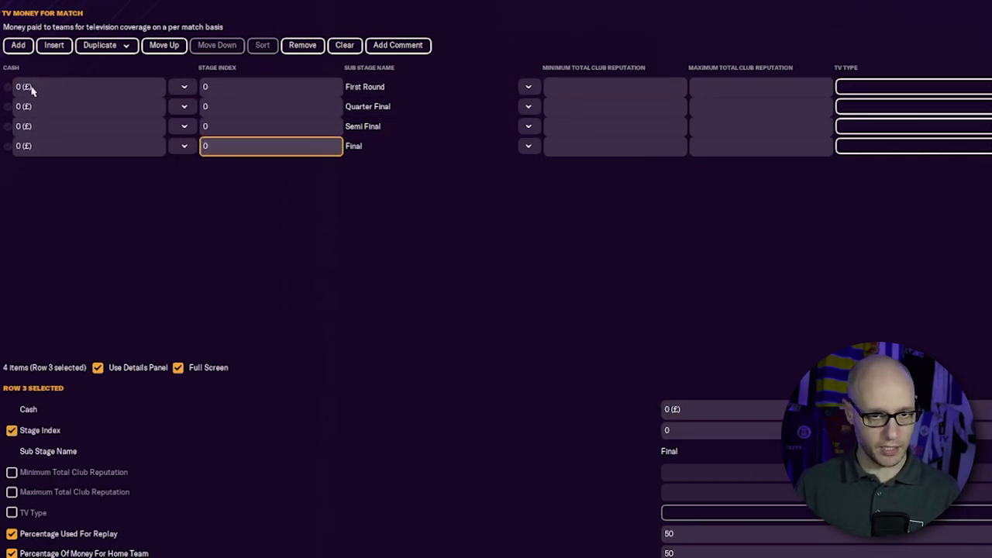
key(Return)
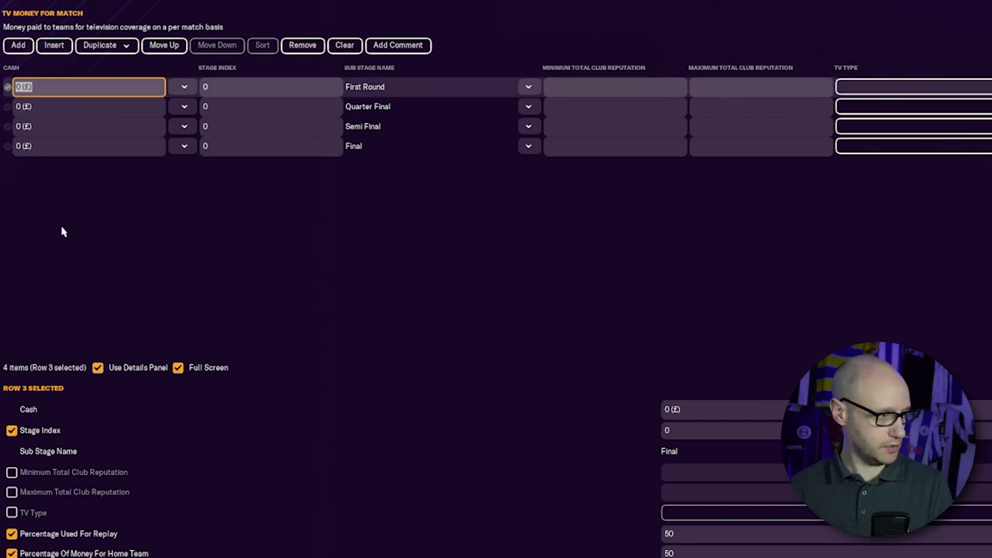
Set the cash for the First Round, Quarter Final, Semi Final and Final TV money entries to £495,000, £595,000, £695,000 and £795,000
text(495,)
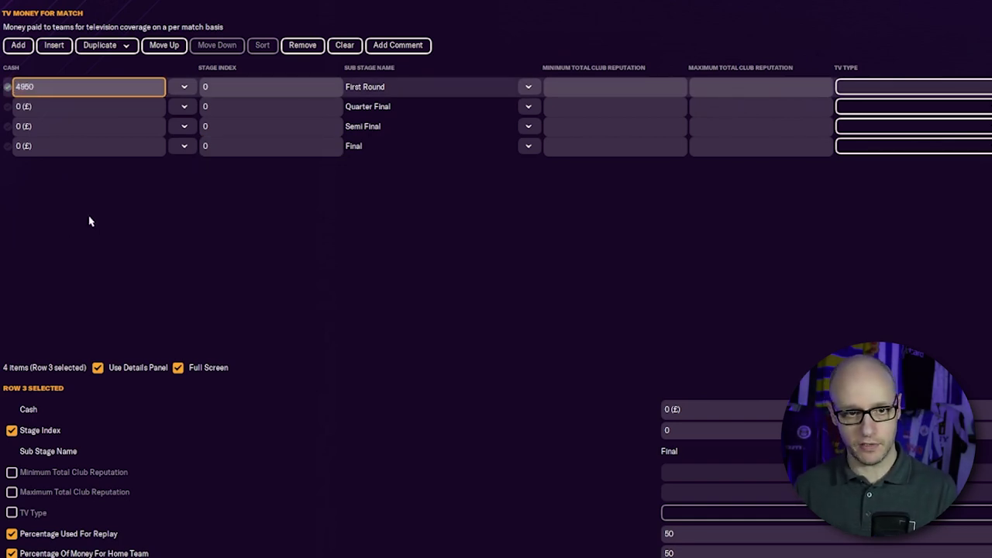
text(000)
key(Return)
key(BackSpace)
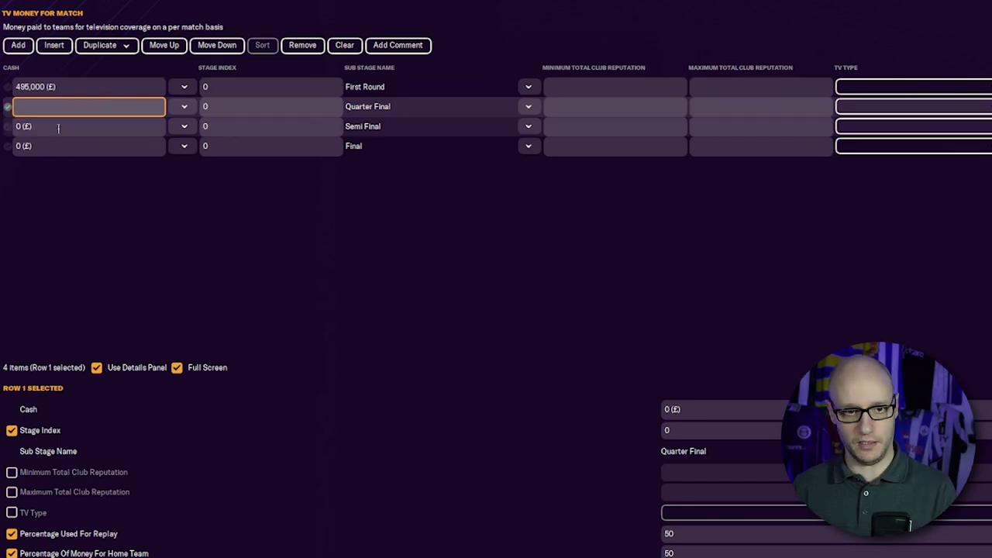
text(595,000 (£)
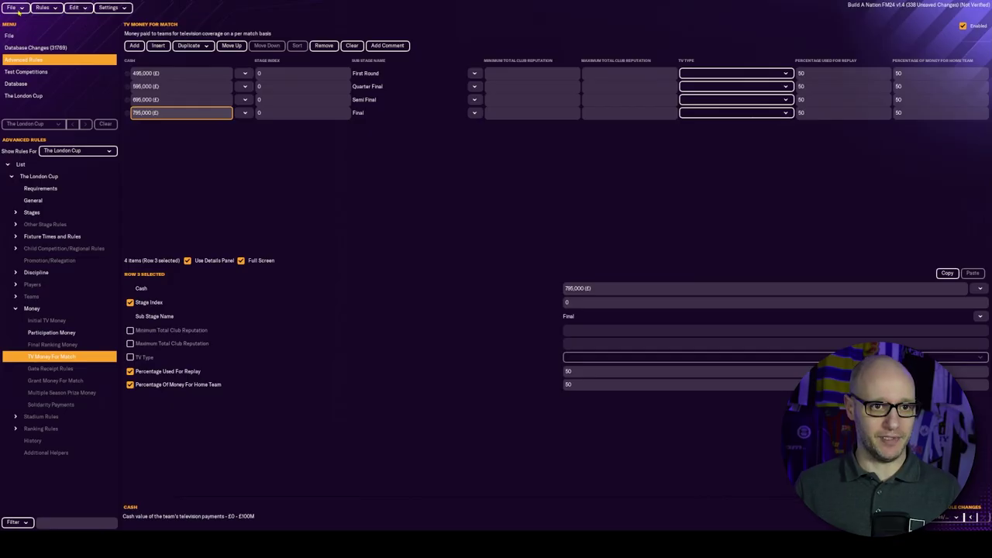
Save the editor data and test the London nation's rules
click(12, 7)
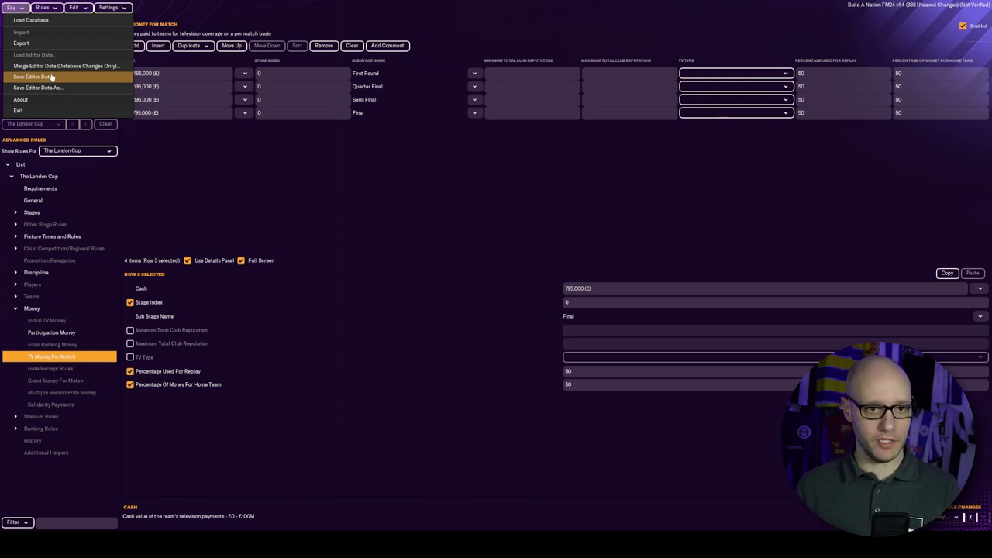
click(73, 93)
click(43, 7)
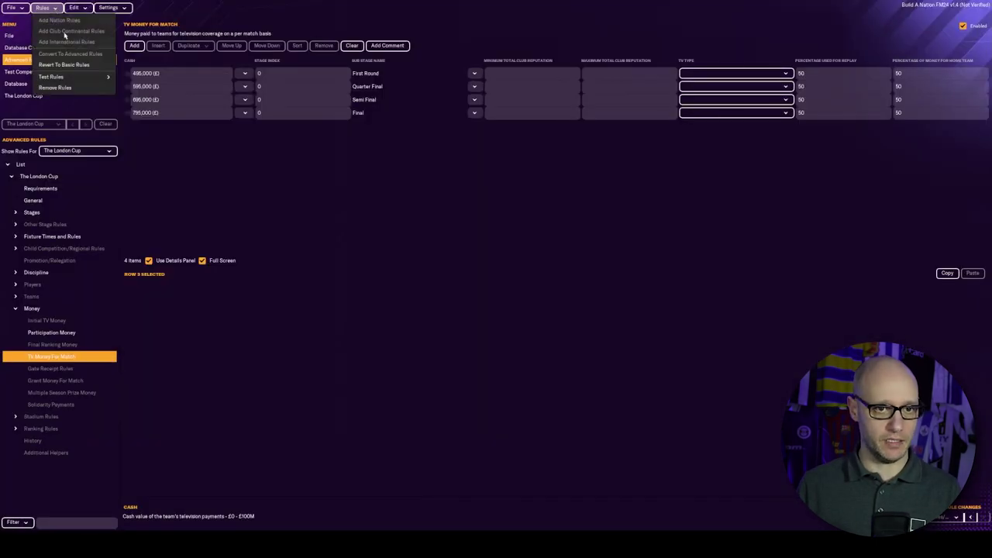
mouse_move(87, 80)
click(138, 103)
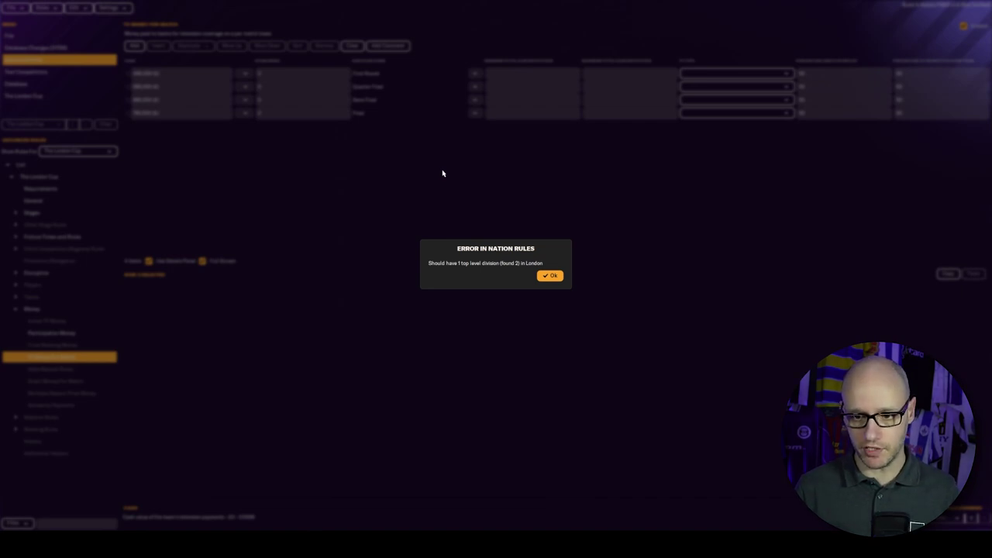
key(Return)
Show the advanced rules for London and examine the division levels in the nation's settings
click(78, 150)
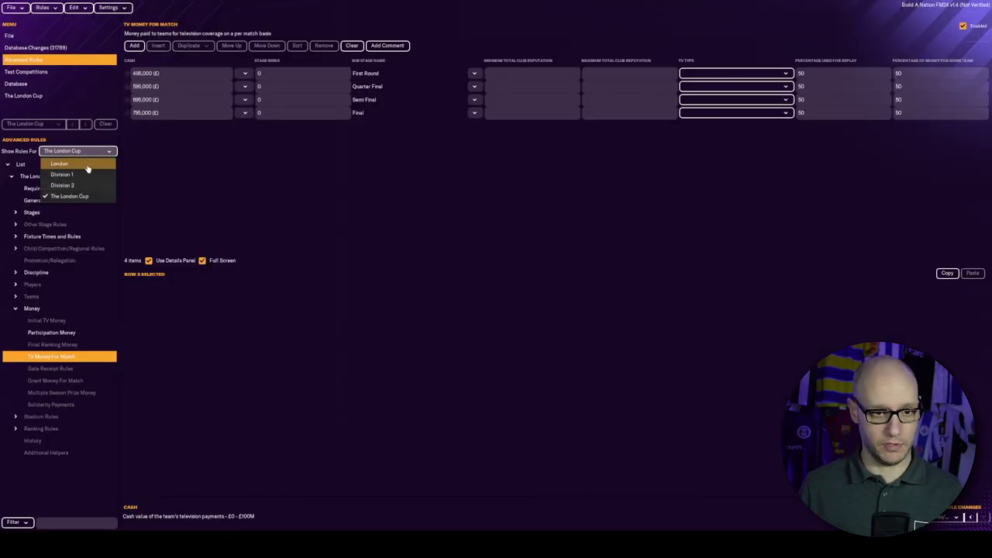
click(51, 164)
click(14, 177)
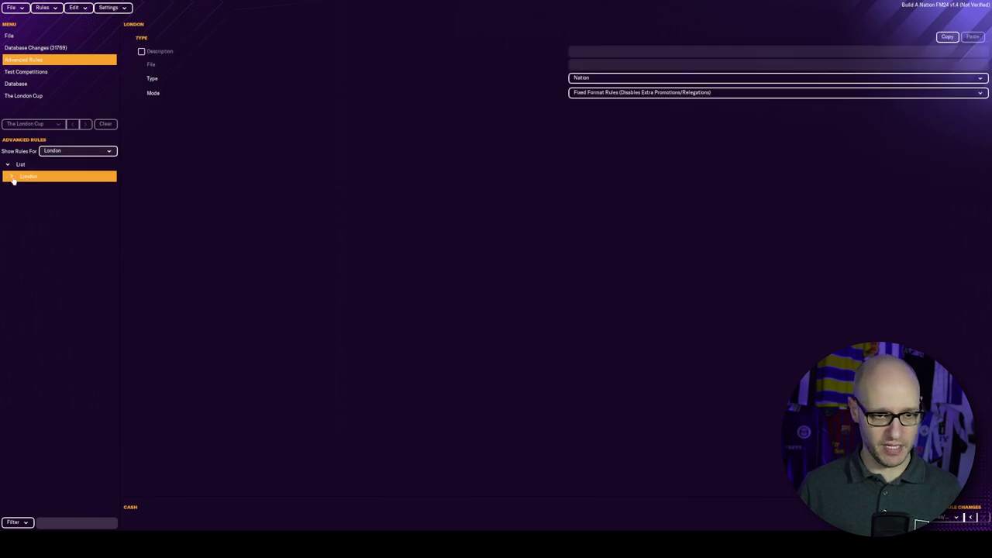
click(13, 180)
click(35, 189)
Show the rules for The London Cup and set its general competition type to Domestic Main Cup
click(68, 152)
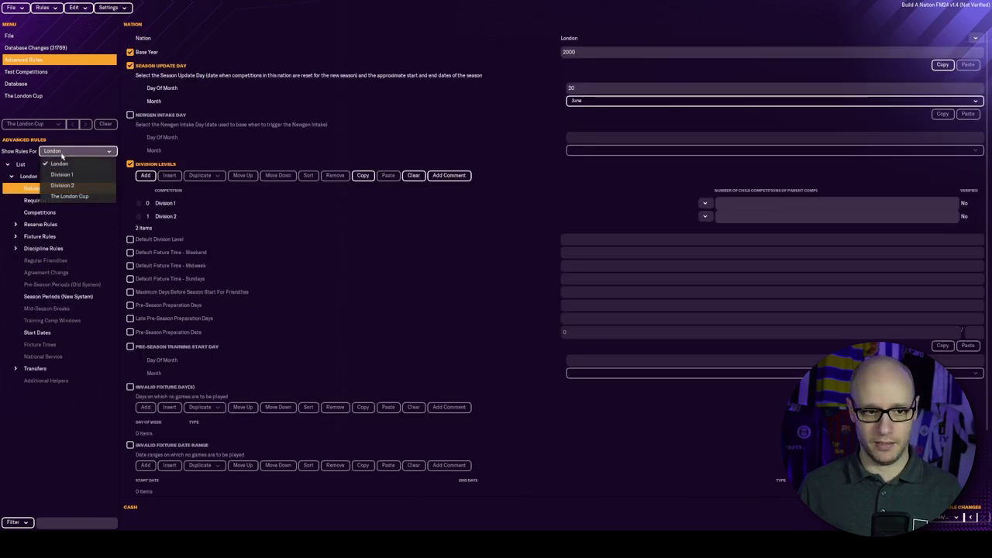
click(70, 196)
click(48, 178)
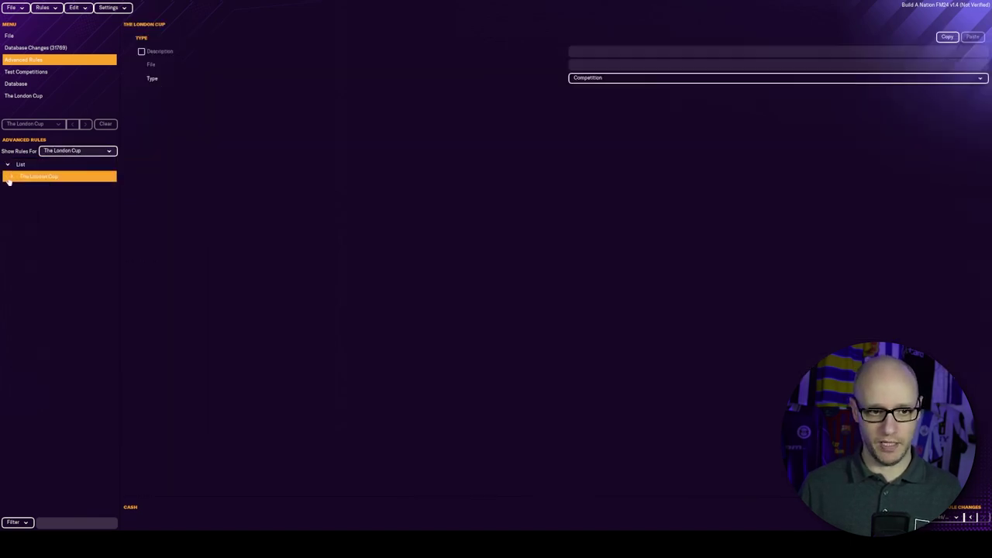
click(10, 178)
click(11, 178)
click(659, 80)
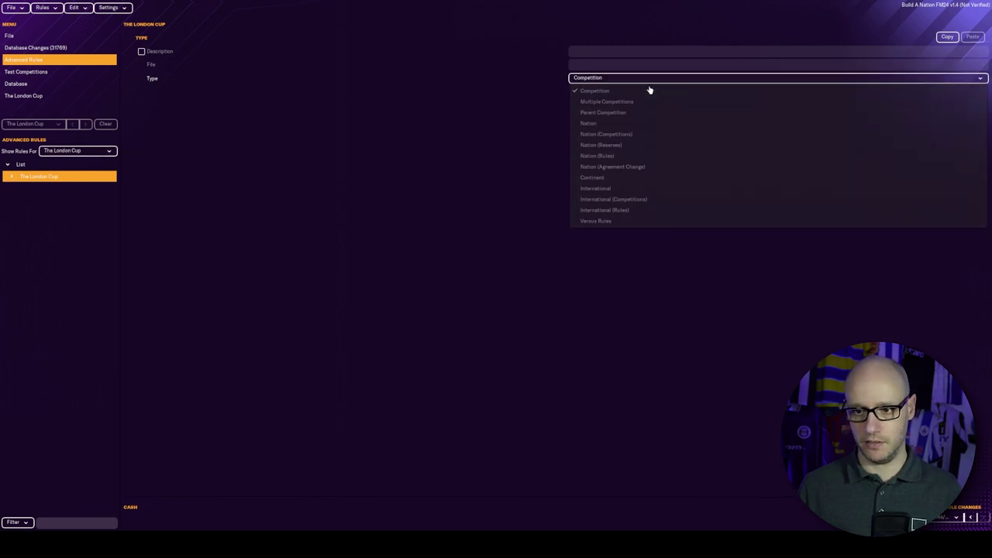
click(40, 180)
click(33, 200)
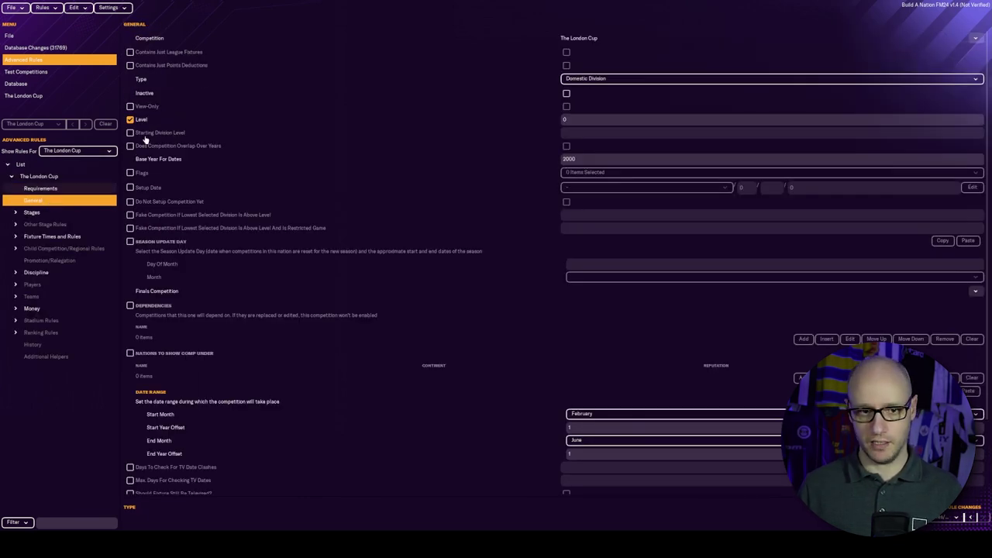
click(633, 80)
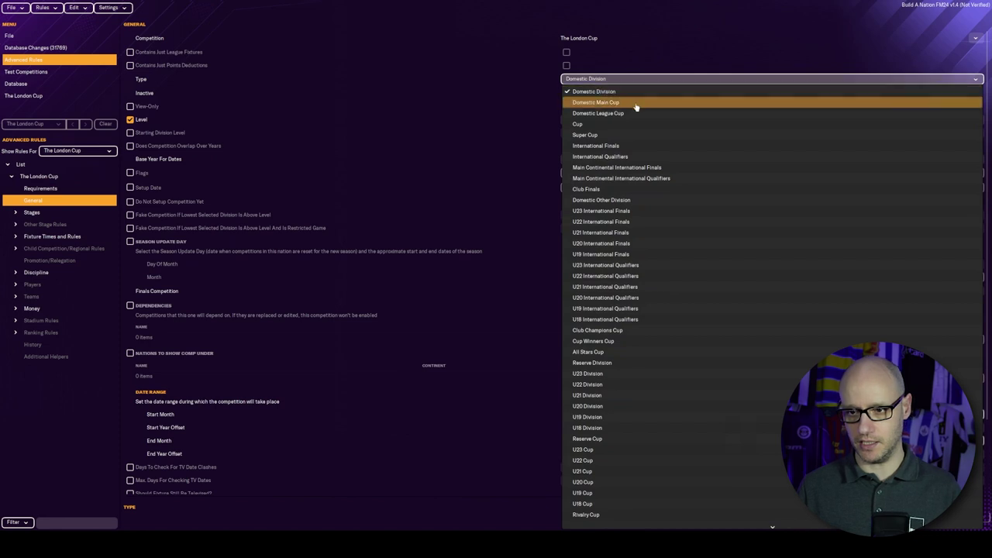
click(634, 103)
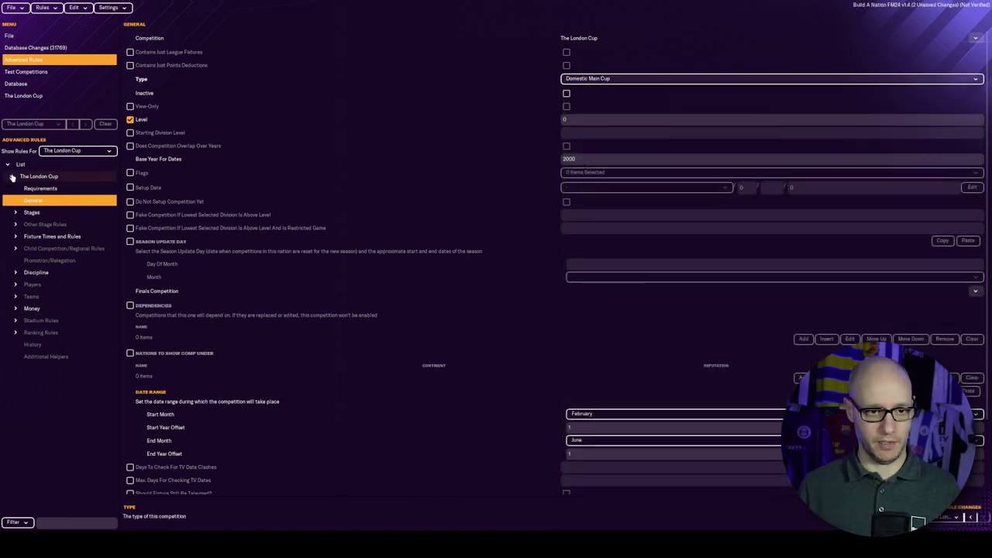
Save the editor data, run the rules test again and save the tested data
click(53, 7)
click(17, 12)
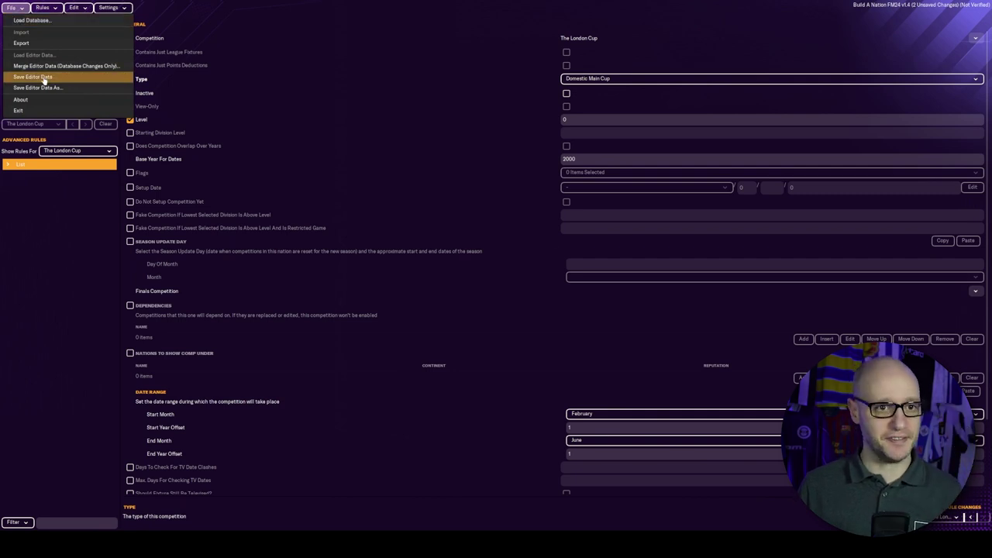
click(42, 8)
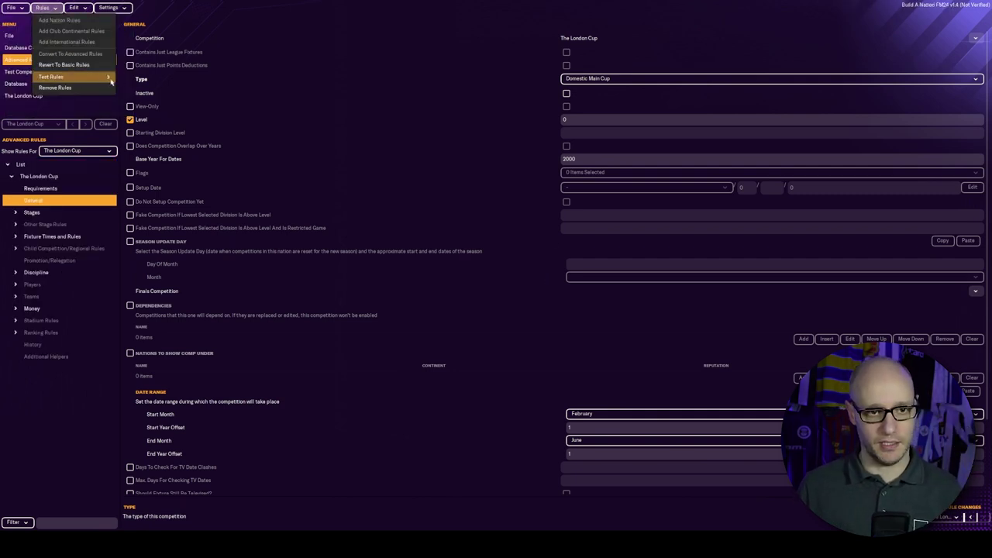
mouse_move(105, 78)
click(142, 105)
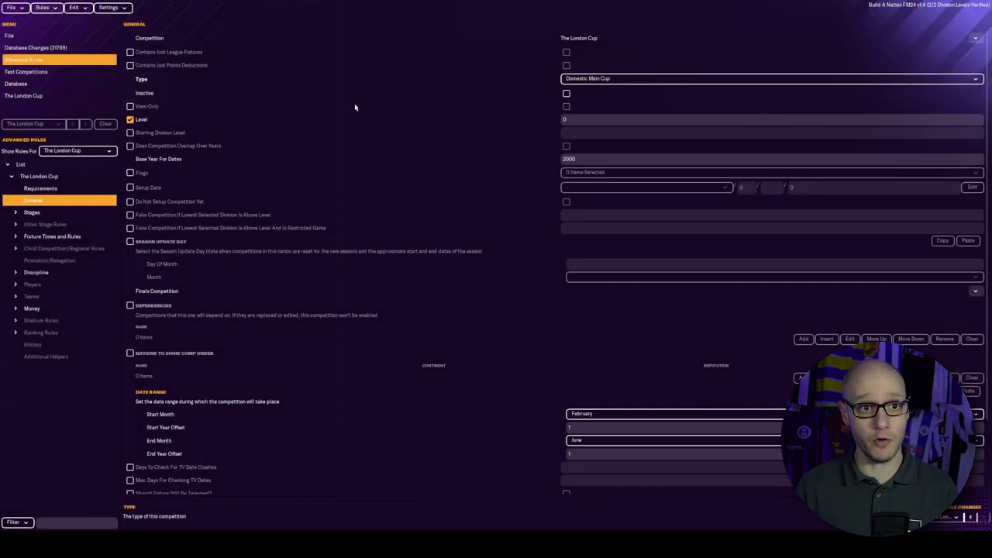
click(16, 8)
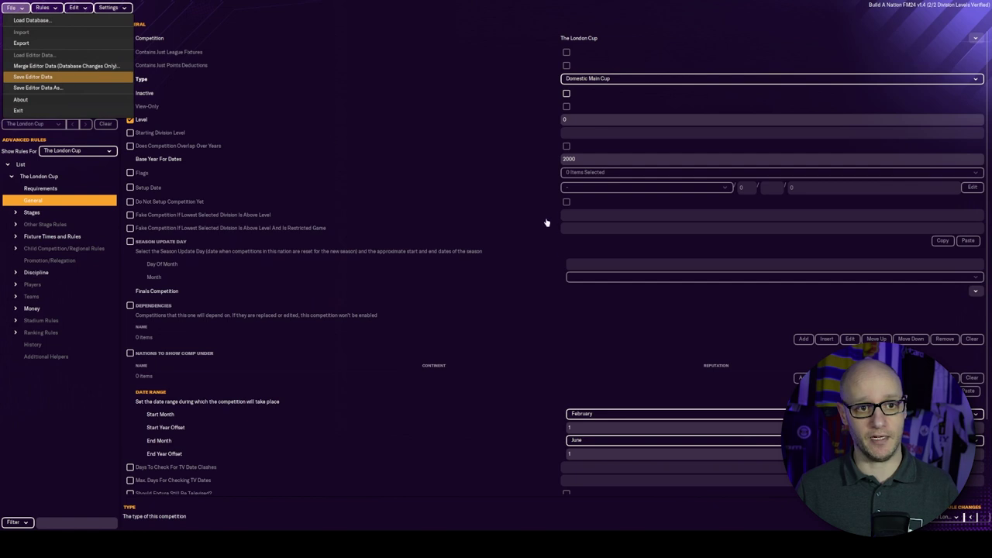
click(547, 278)
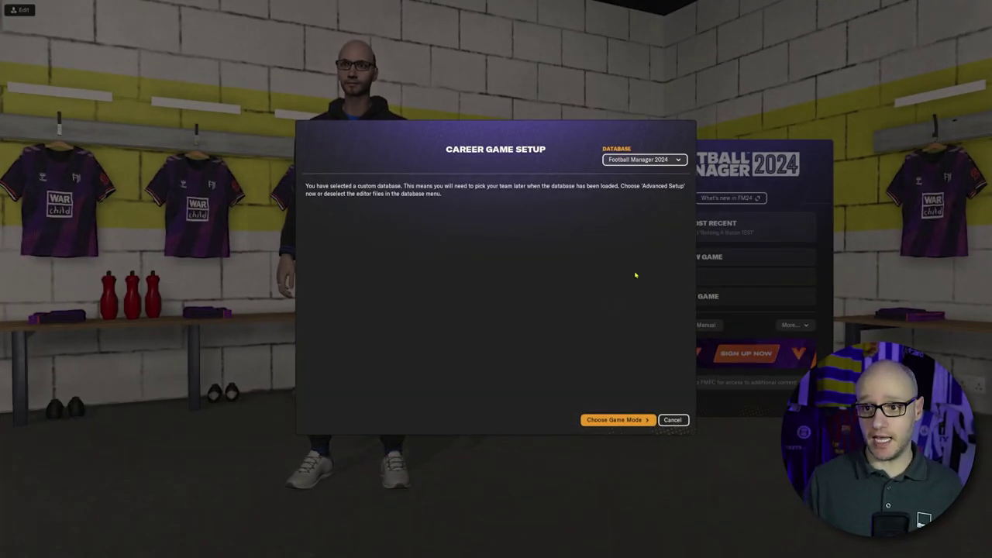
In Football Manager 2024, set up a career with the Build A Nation FM24 v1.4 data file and go to the advanced setup
click(638, 160)
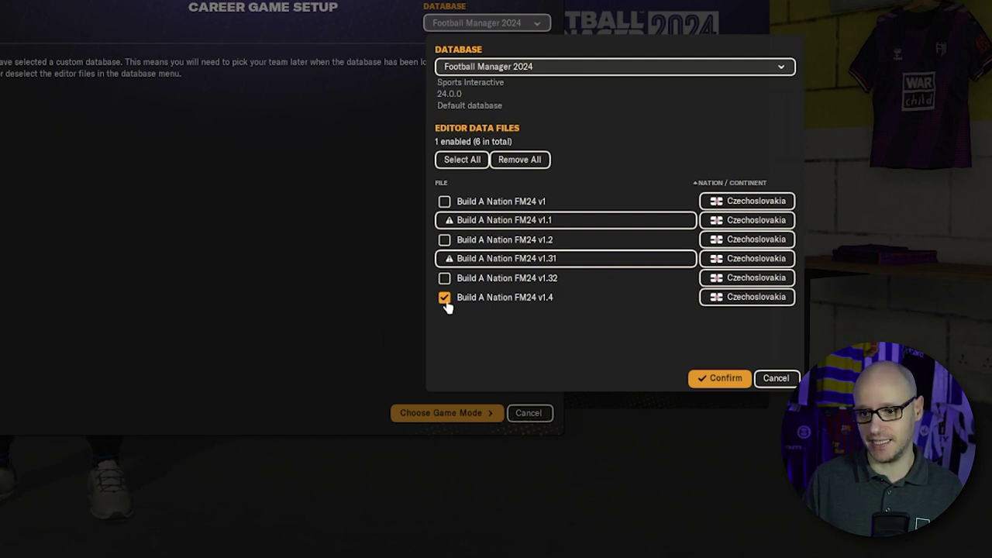
click(722, 379)
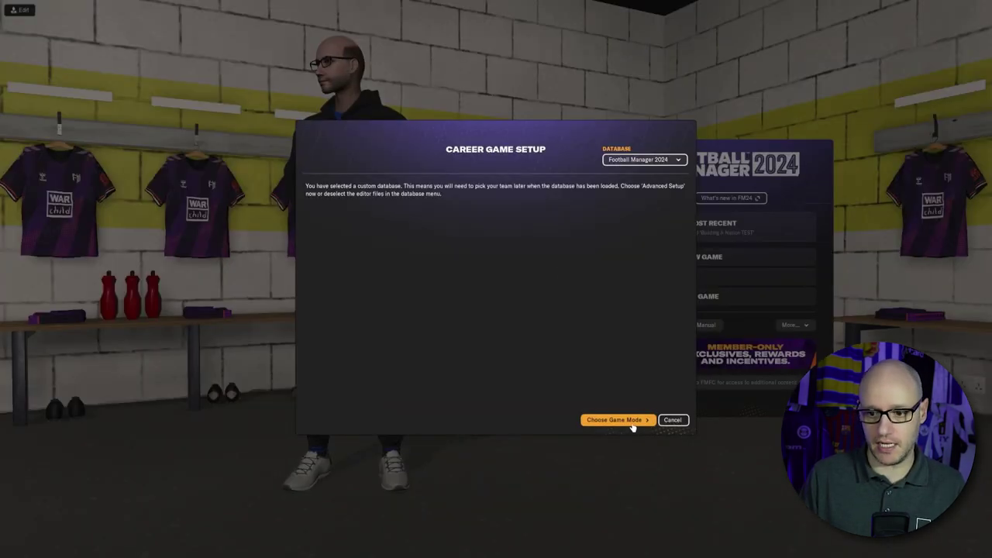
click(616, 420)
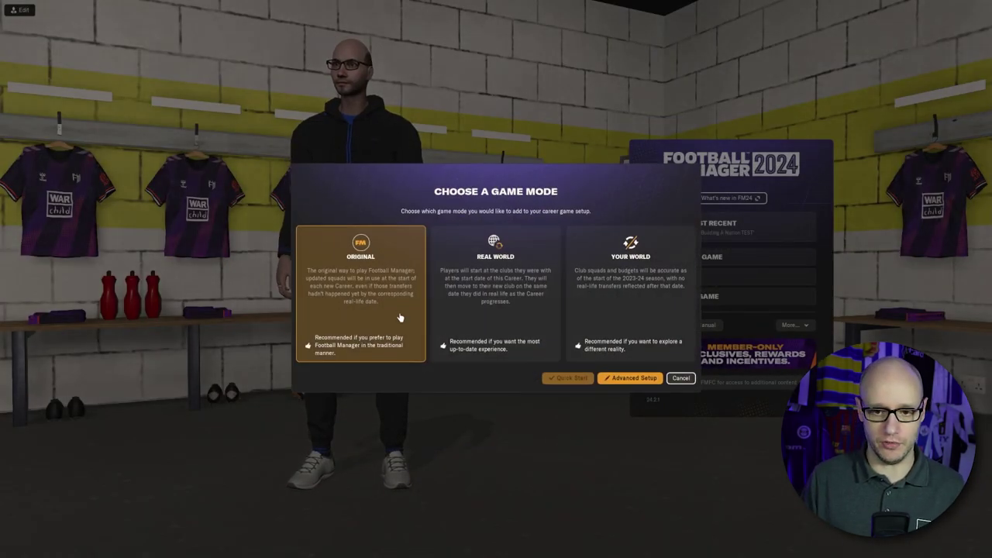
click(631, 378)
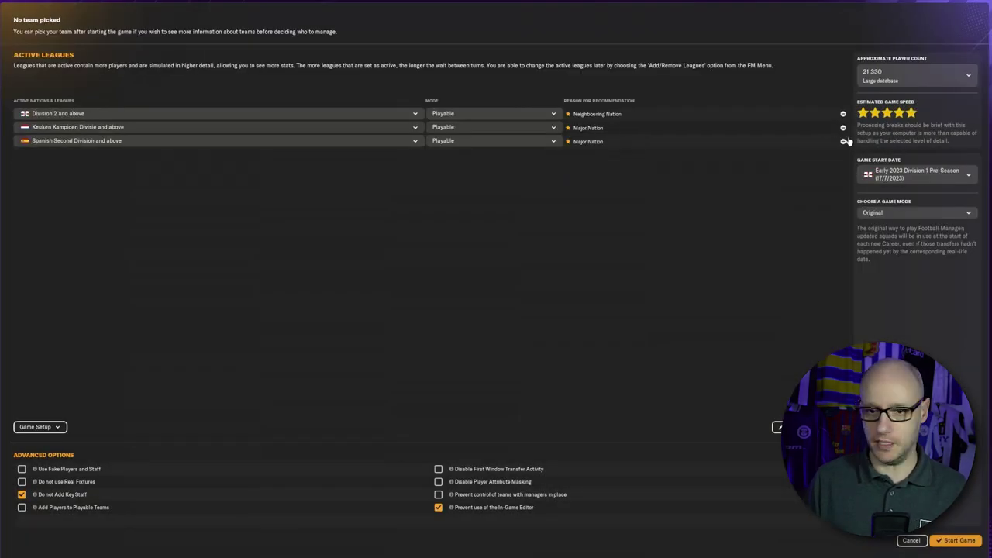
Remove the Dutch and Spanish leagues from the active leagues and start the game with only the London divisions
click(843, 128)
click(843, 128)
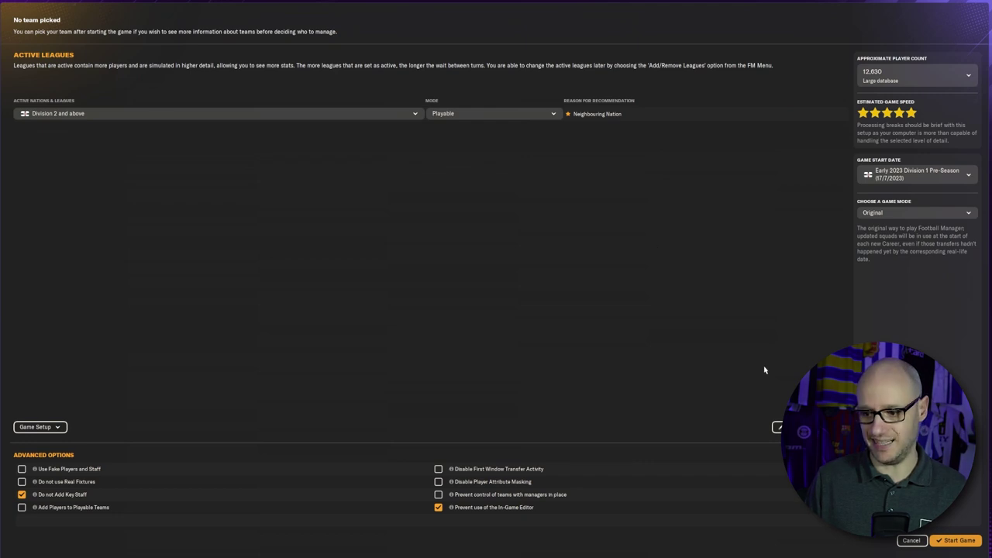
click(952, 543)
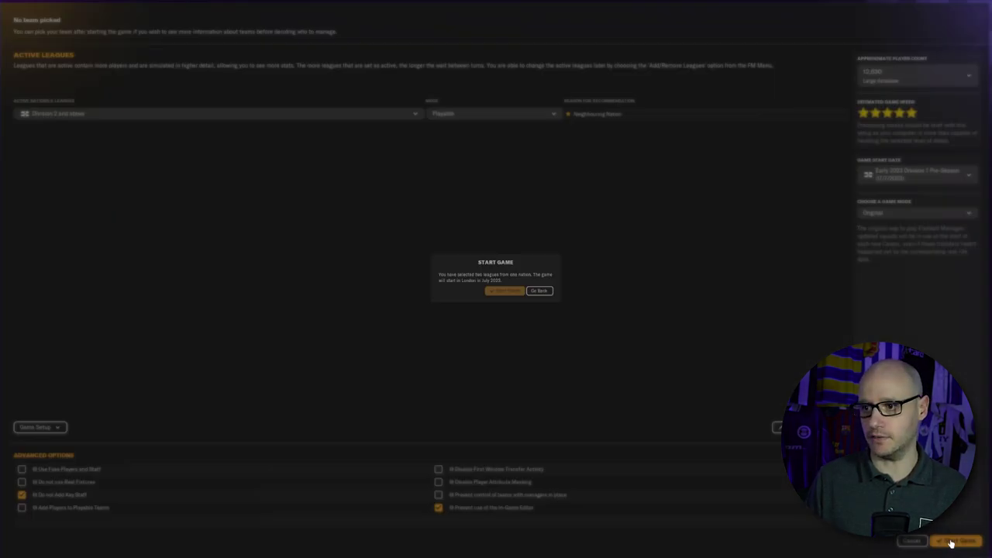
click(504, 294)
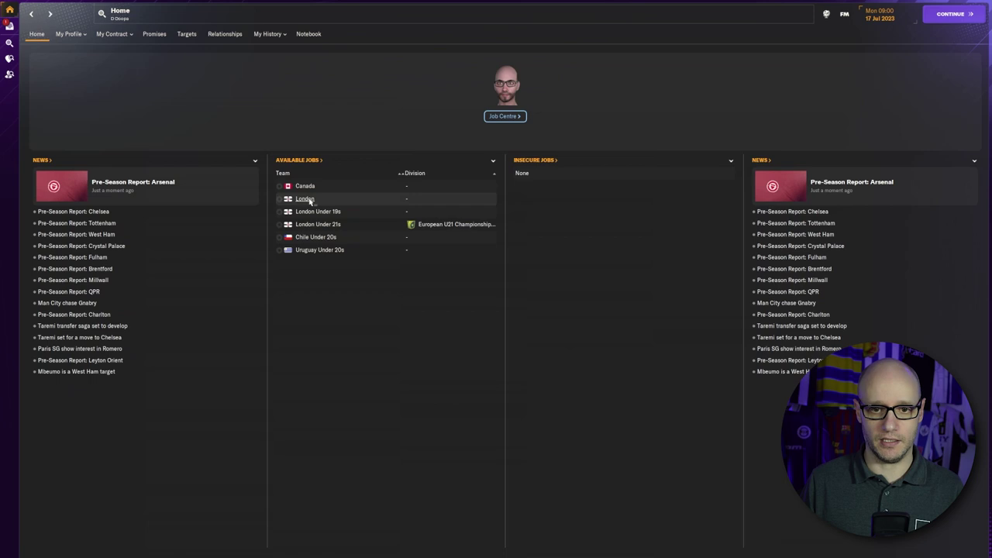
Open the London nation's profile overview and check its list of competitions
click(304, 199)
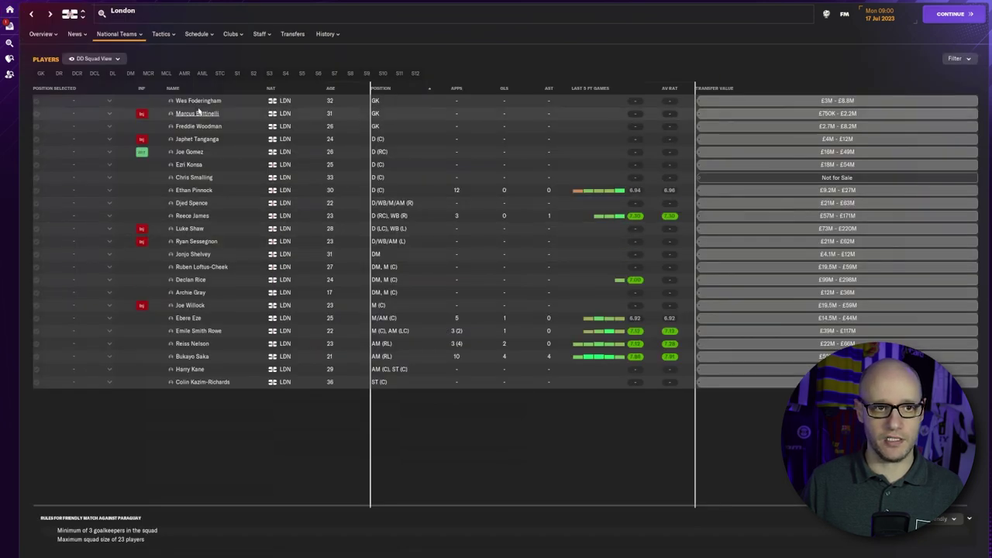
click(42, 34)
click(51, 51)
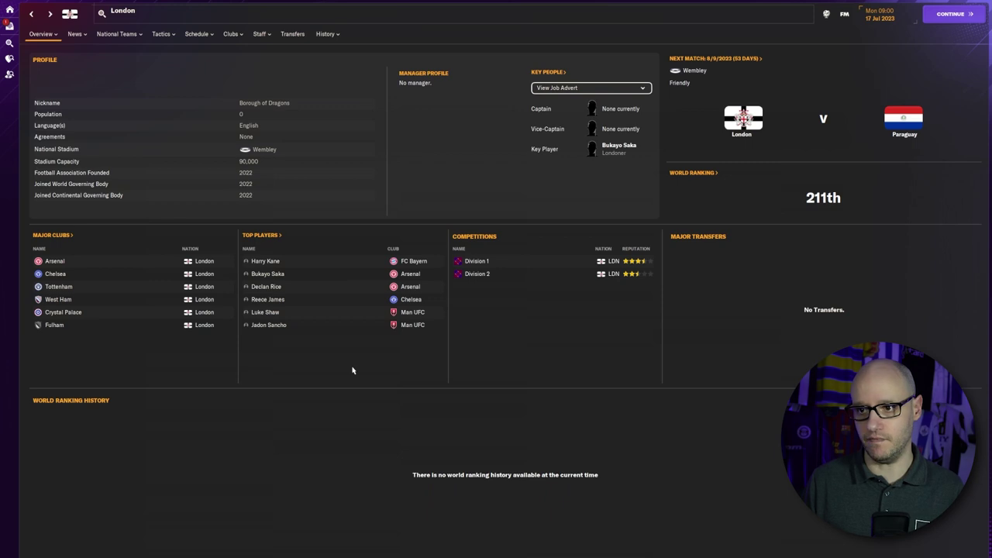
Search the game for The London Cup among the competitions and open its overview
click(261, 15)
key(Return)
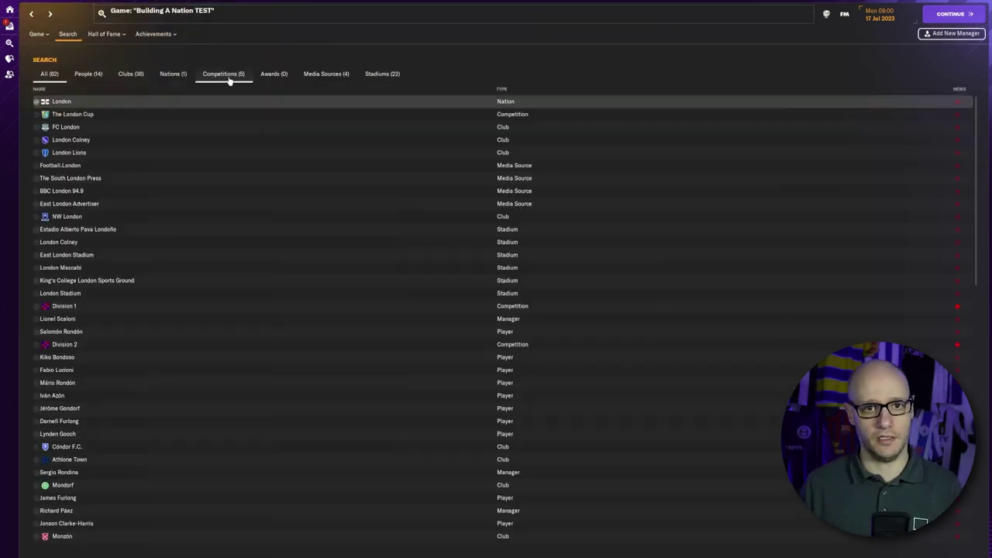
click(228, 80)
click(78, 102)
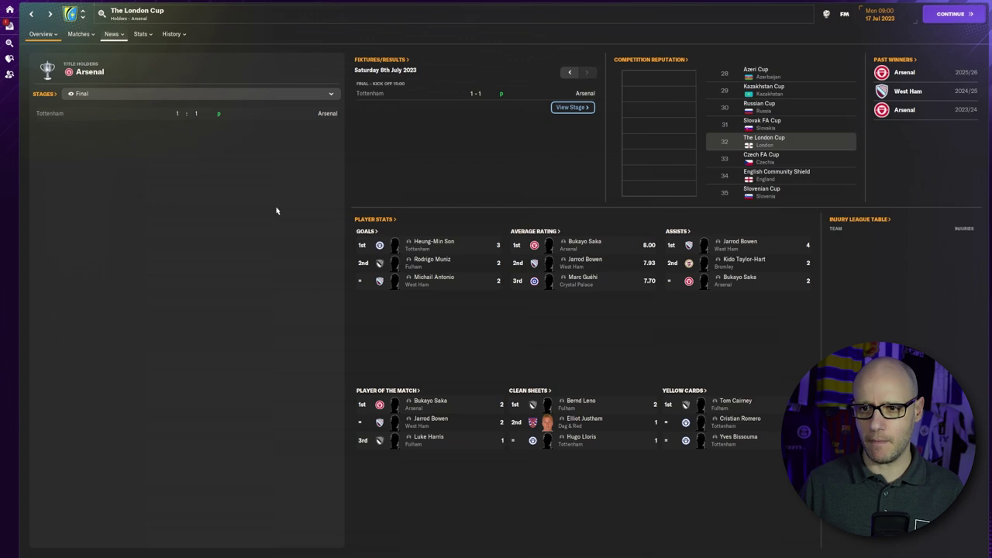
Examine The London Cup's results stage by stage, from the First Round through to the Final
click(242, 94)
click(237, 111)
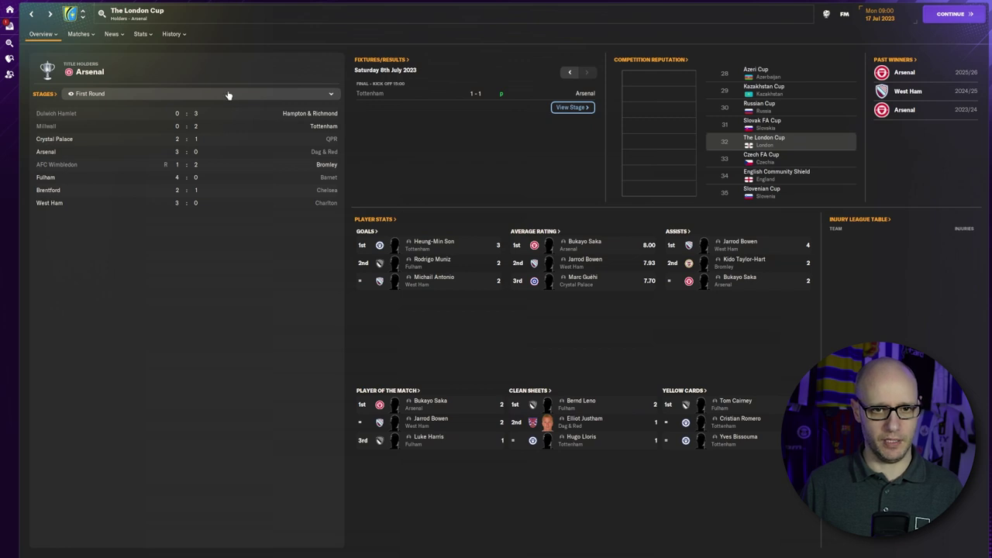
click(191, 95)
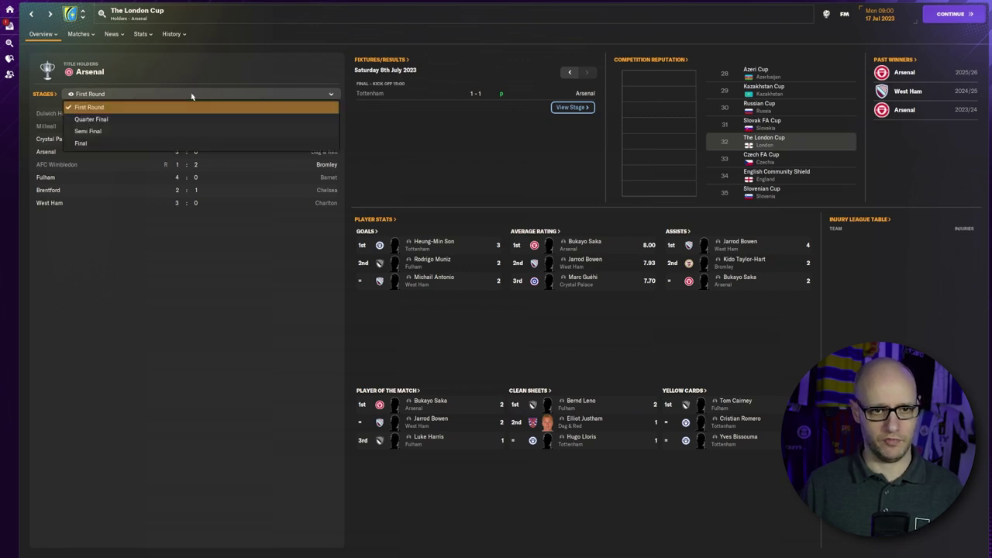
click(192, 95)
click(191, 95)
click(193, 104)
click(194, 95)
click(199, 108)
click(197, 95)
click(203, 145)
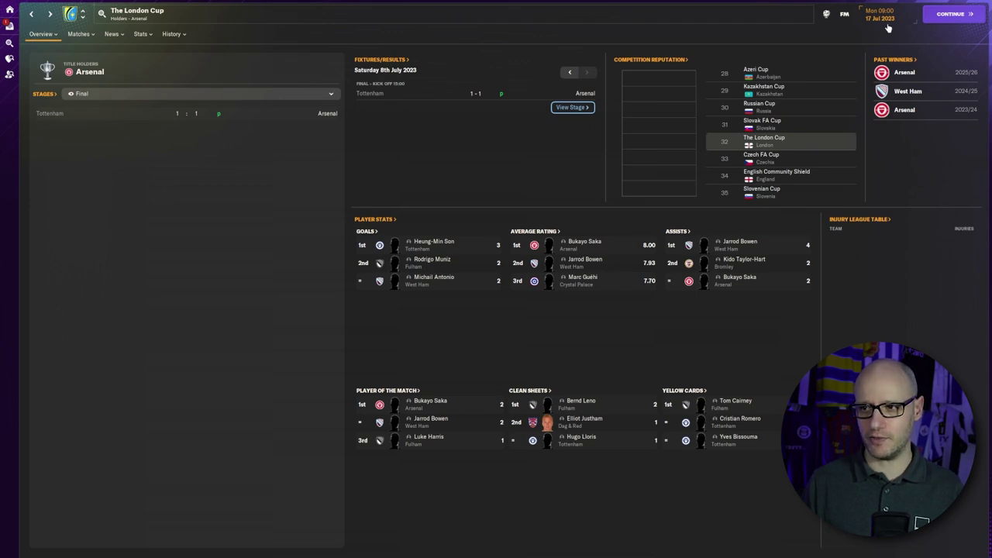
Examine The London Cup's matches and its competition stages with their stage specific rules
click(79, 34)
click(102, 62)
click(43, 33)
click(58, 76)
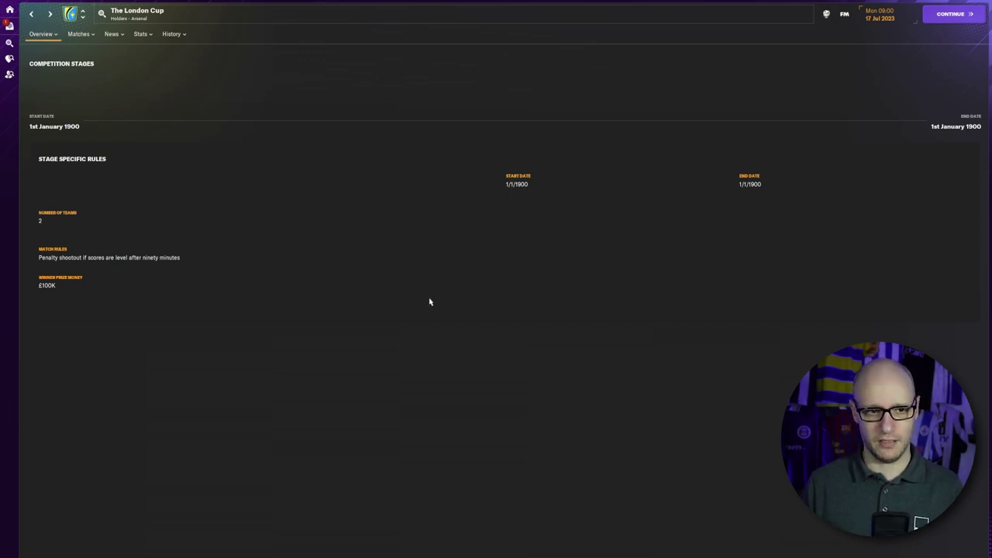
click(54, 34)
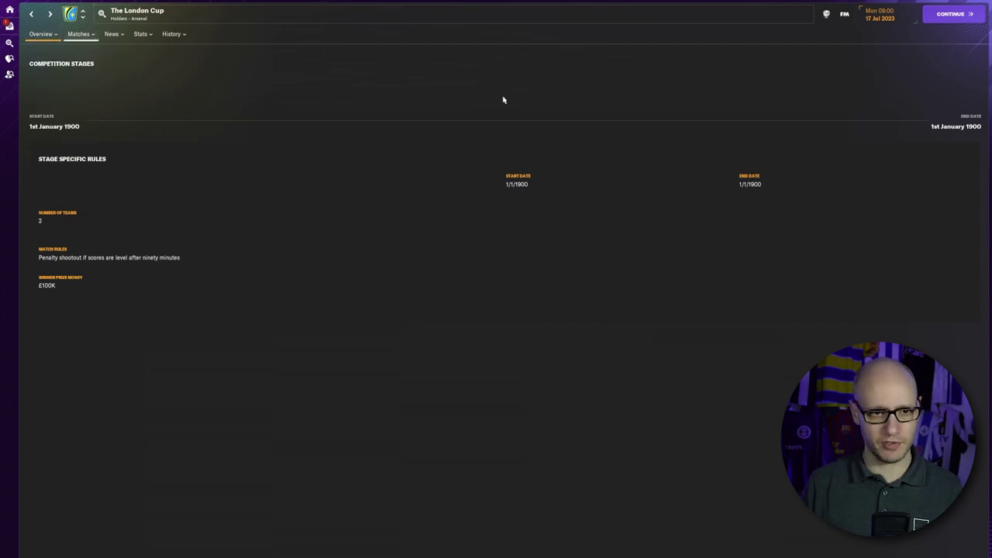
Examine The London Cup's knockout tree, comparing the current season with an earlier one
click(44, 38)
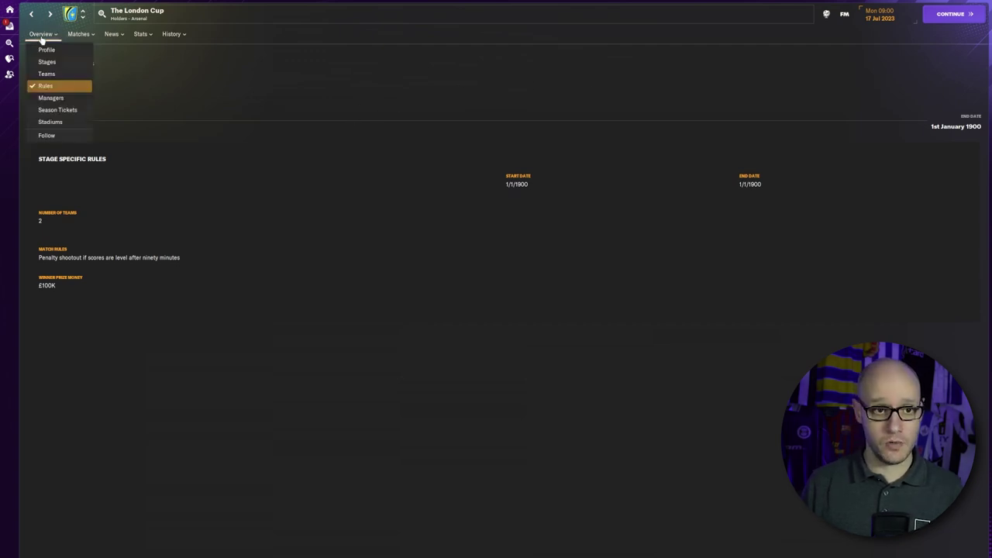
click(76, 99)
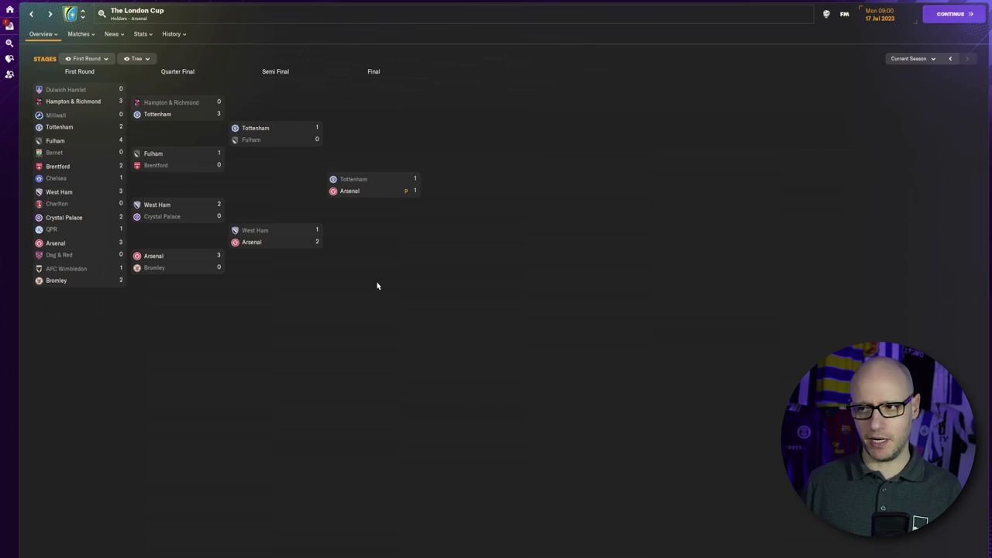
click(913, 58)
click(930, 96)
click(913, 58)
click(926, 71)
Examine Arsenal's senior squad fixtures for seasons 2021/22, 2022/23 and 2023/24, comparing the London Cup dates
click(349, 190)
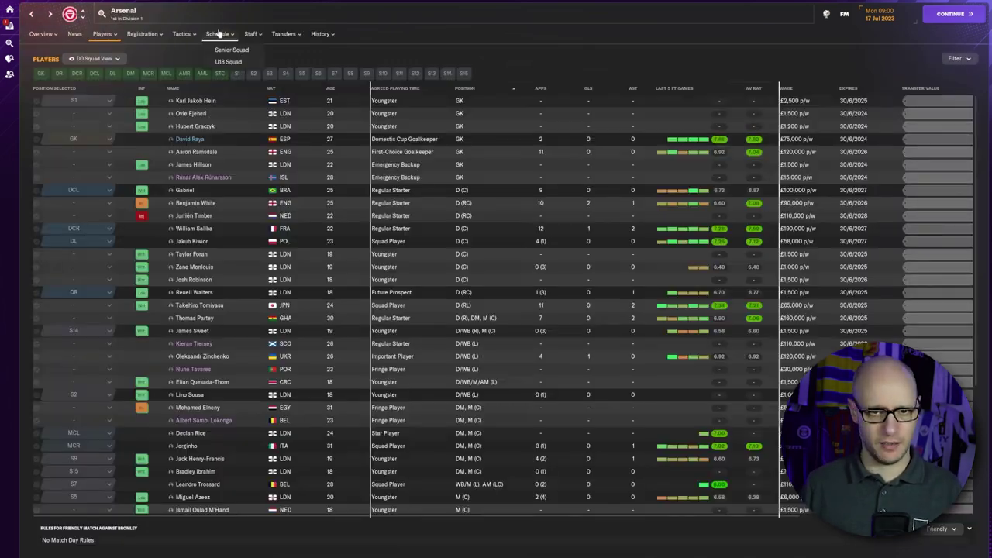
click(220, 34)
click(779, 58)
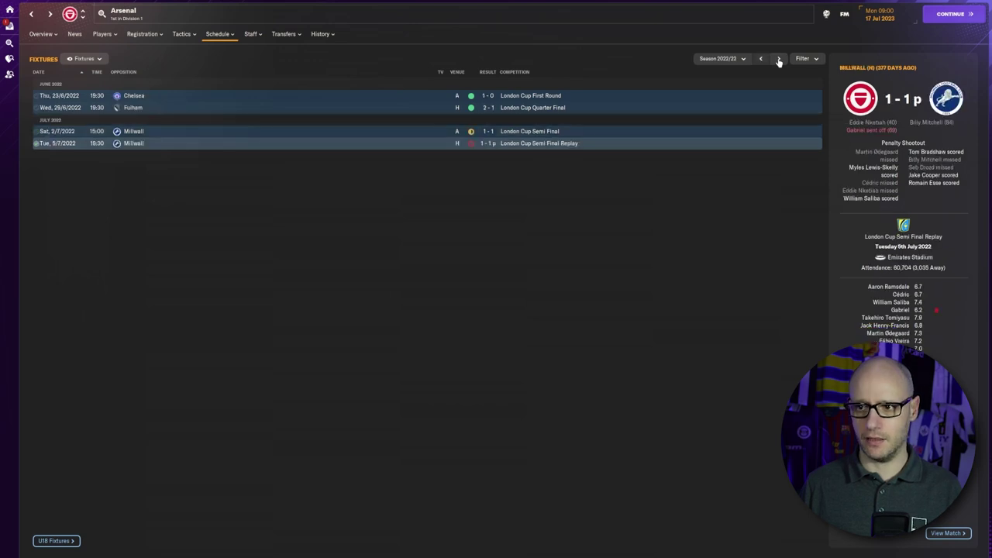
click(765, 60)
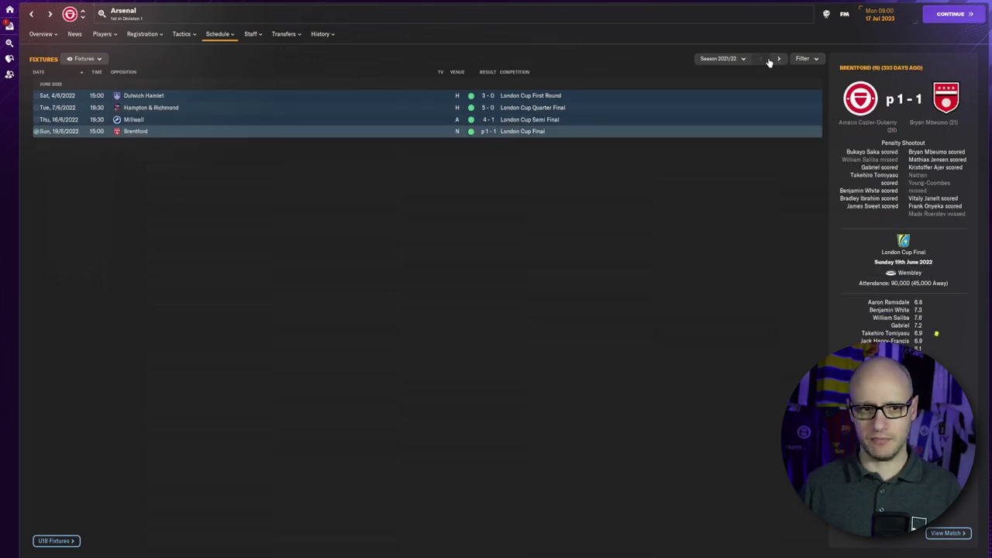
double_click(779, 59)
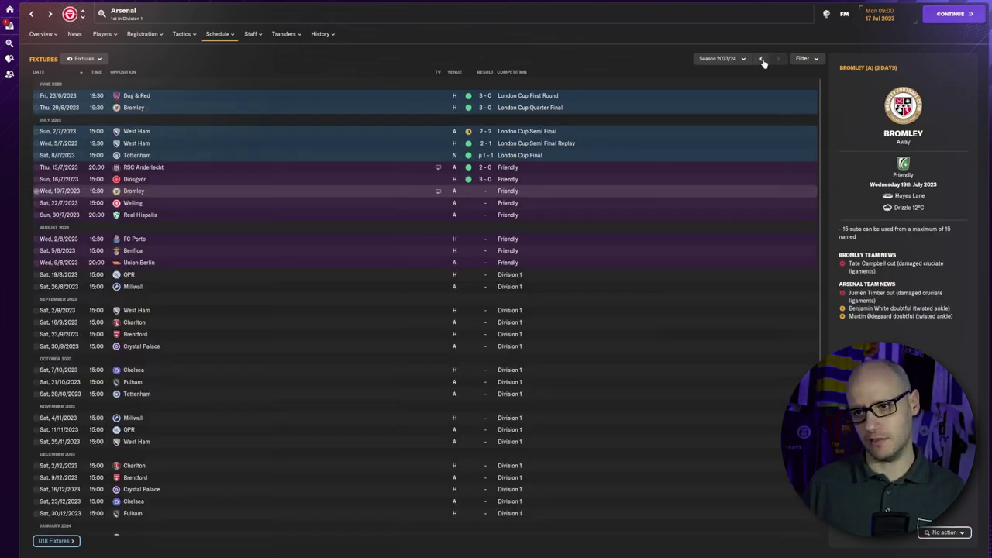
double_click(763, 62)
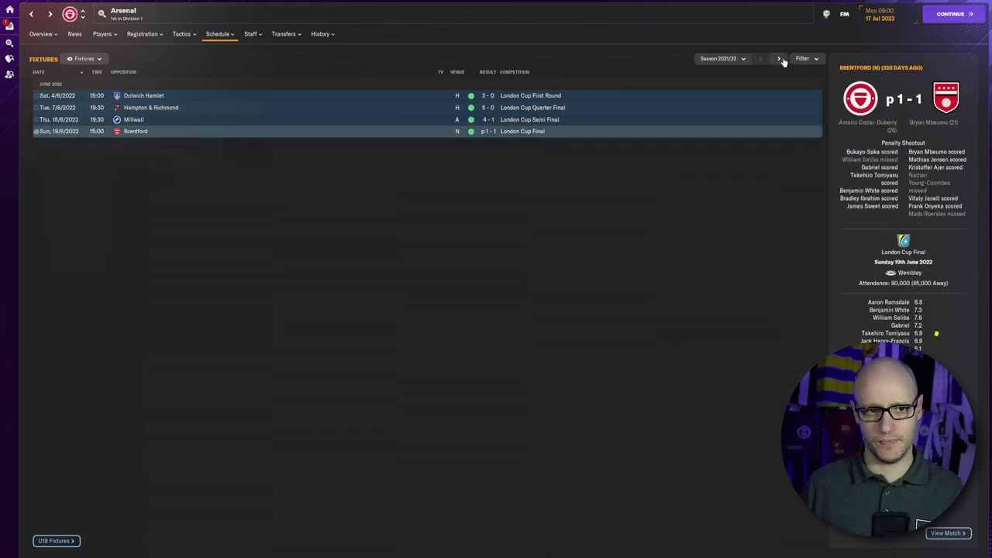
click(779, 60)
click(779, 60)
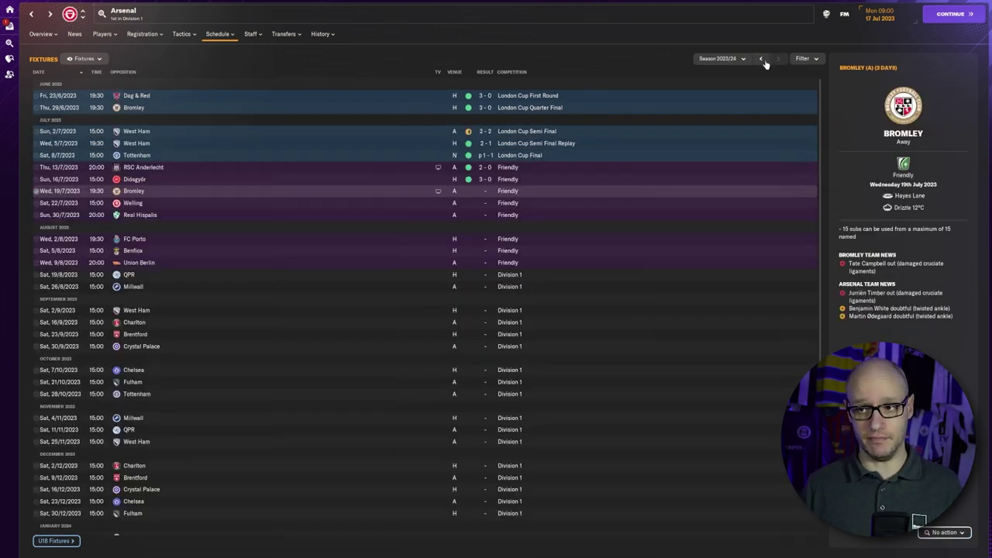
click(764, 61)
click(763, 61)
click(778, 60)
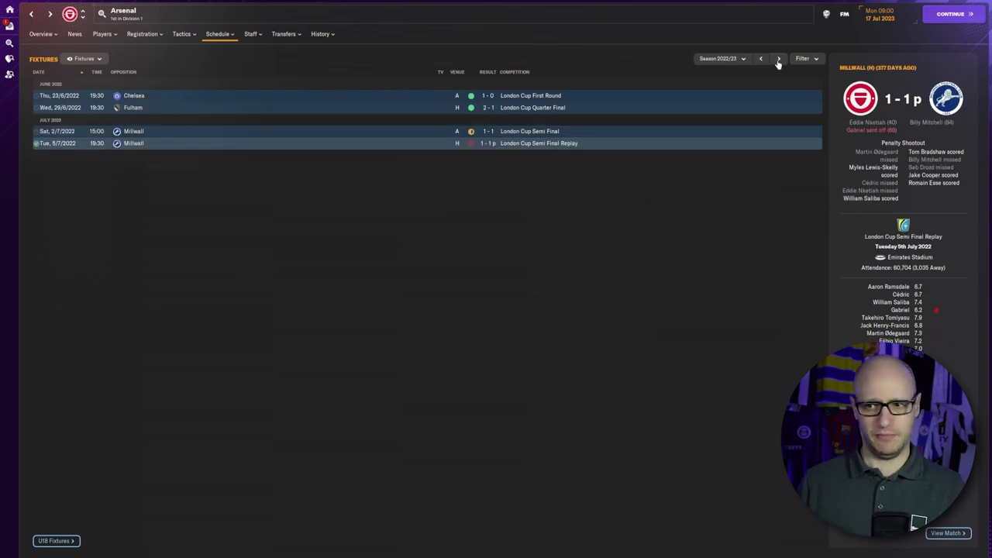
click(779, 60)
click(763, 60)
click(779, 60)
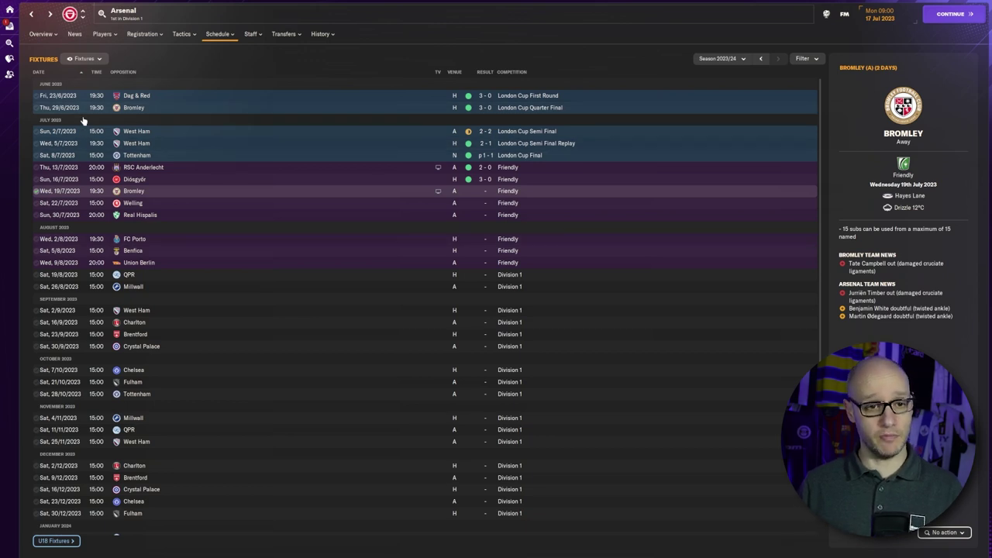
scroll(357, 309, down, 4)
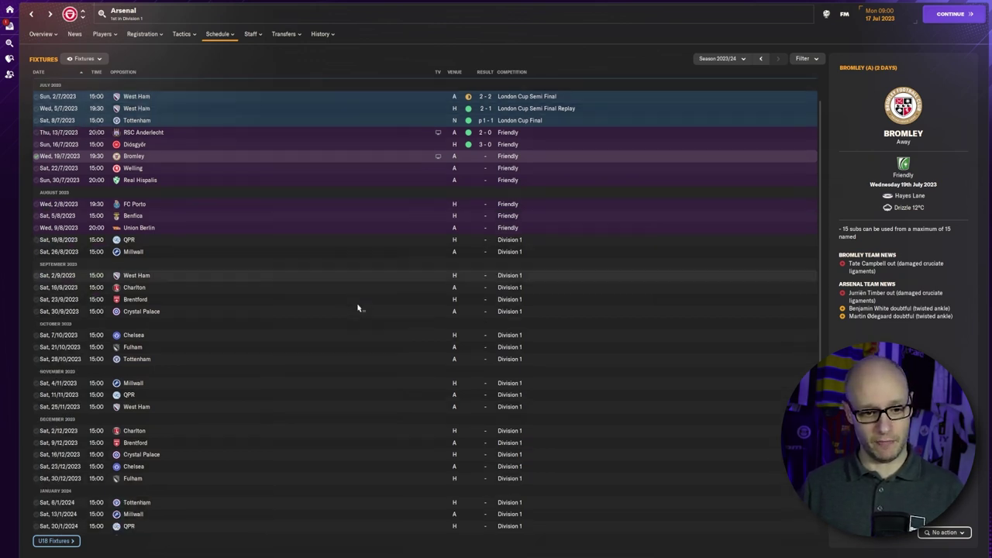
scroll(359, 310, down, 5)
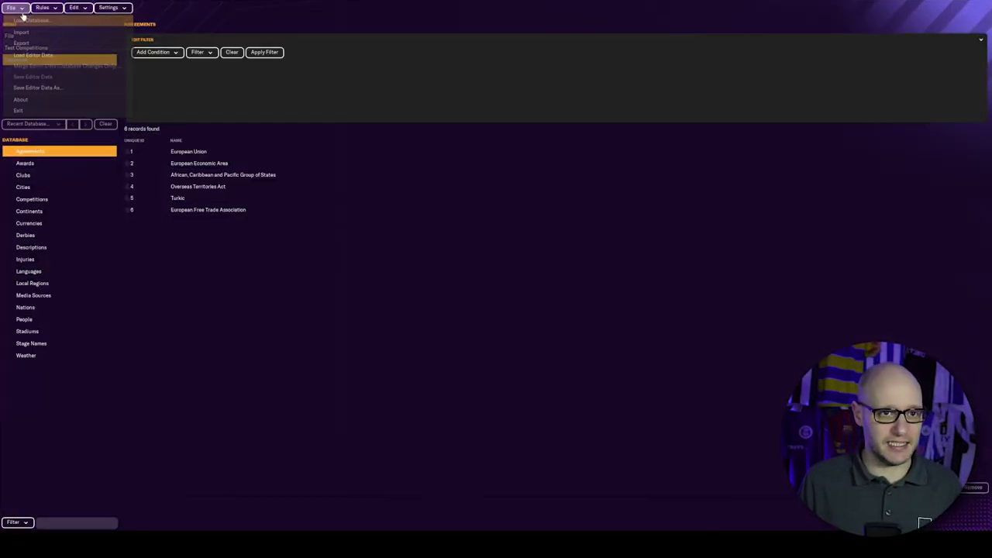
Switch to the Football Manager Editor and load the editor data file Build A Nation FM24 v1.4
click(45, 55)
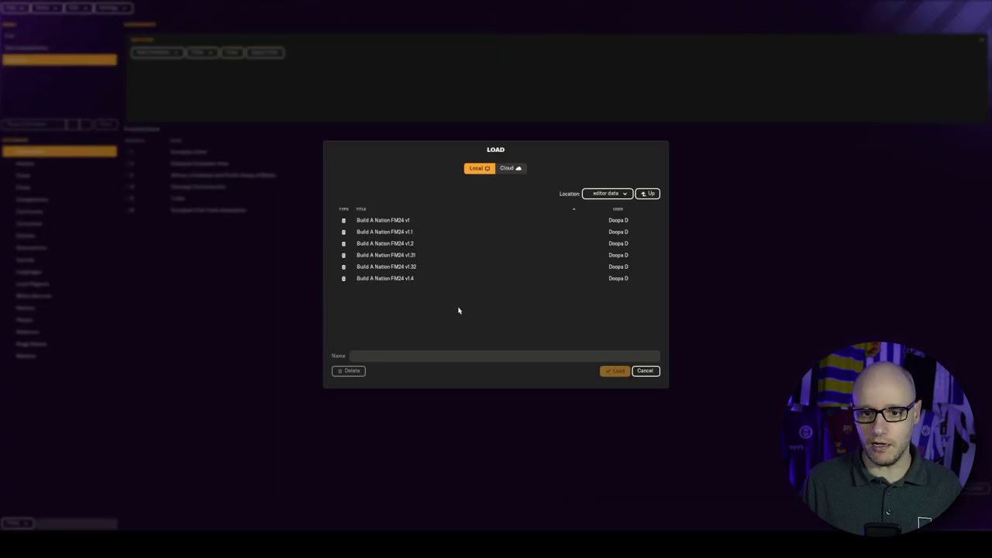
click(431, 283)
click(618, 374)
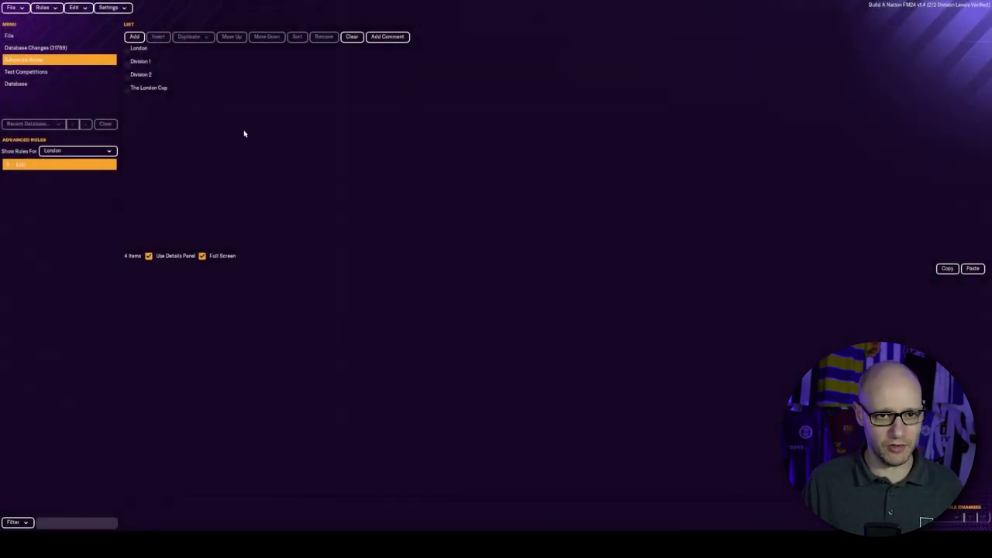
Show the advanced rules for The London Cup and expand Stage 0 - Cup down to its list of rounds
click(77, 151)
click(84, 196)
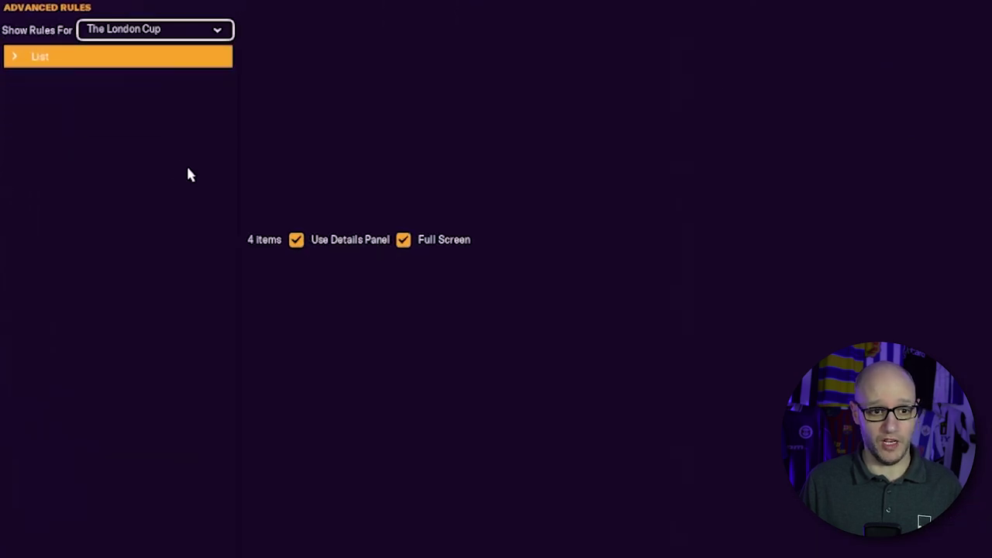
click(77, 59)
click(22, 82)
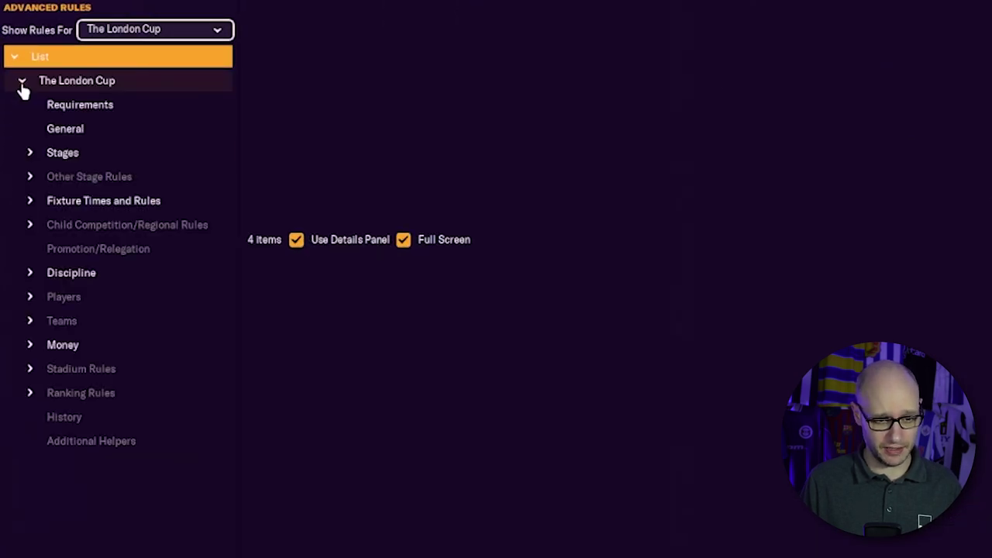
click(30, 154)
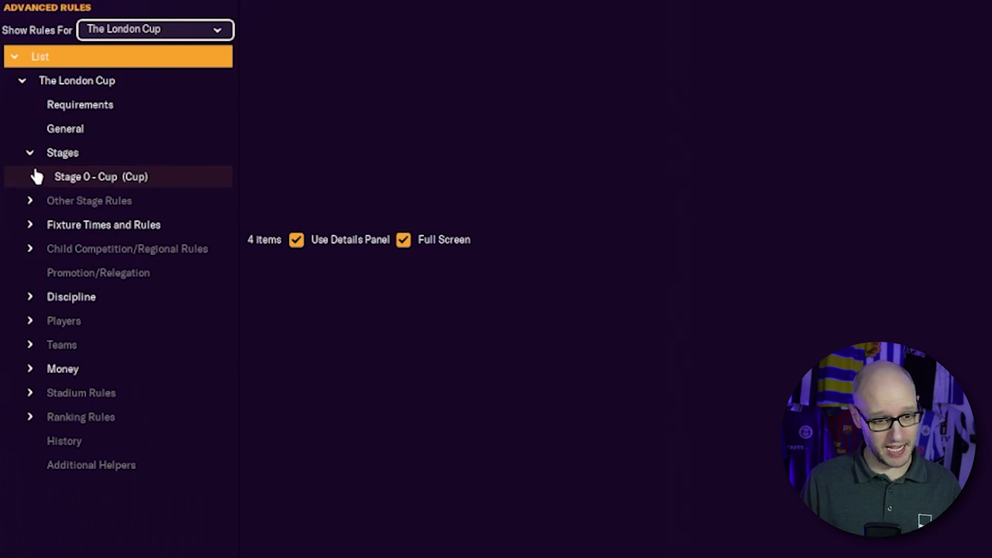
click(37, 176)
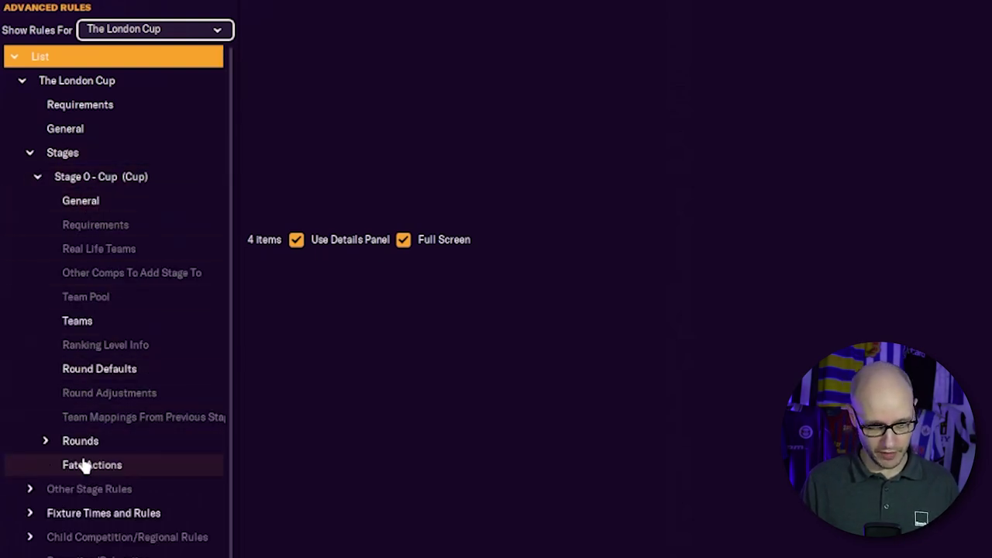
click(47, 446)
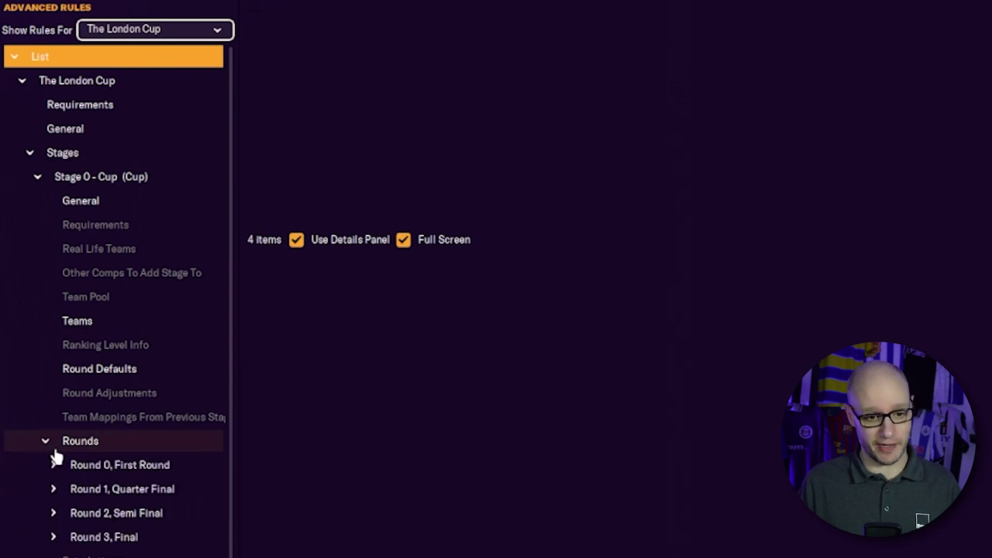
click(93, 443)
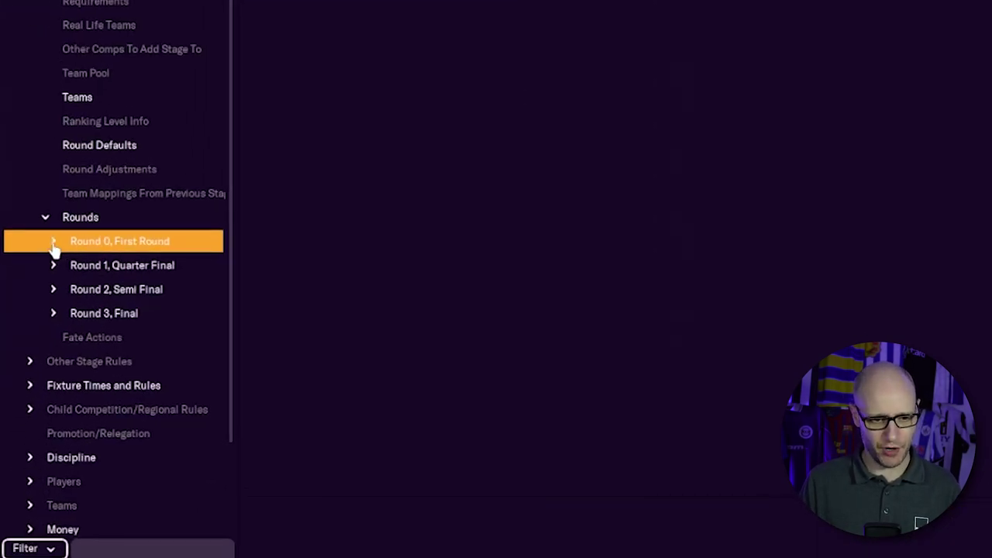
Enable prize money for the winner in the First Round's general rules and set it to 255000
click(53, 243)
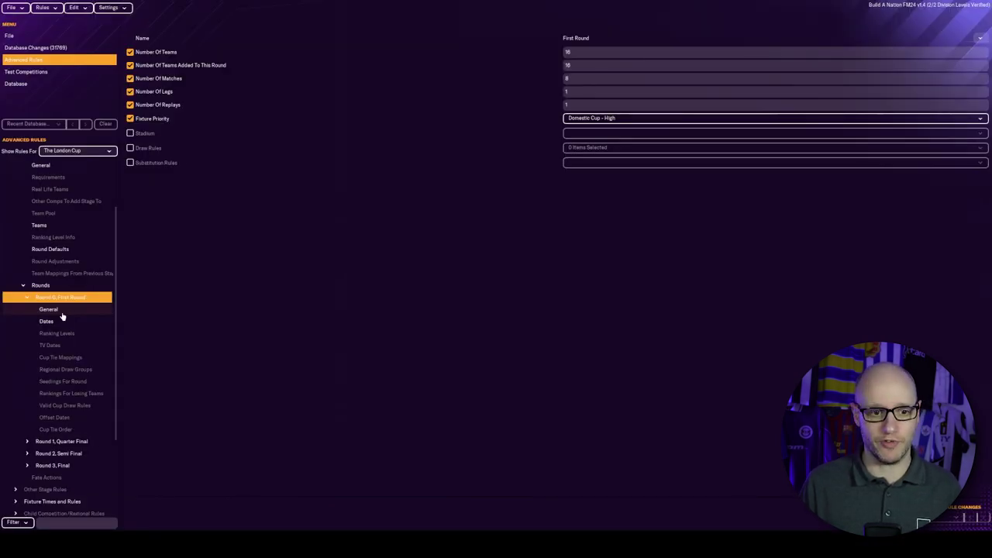
click(48, 310)
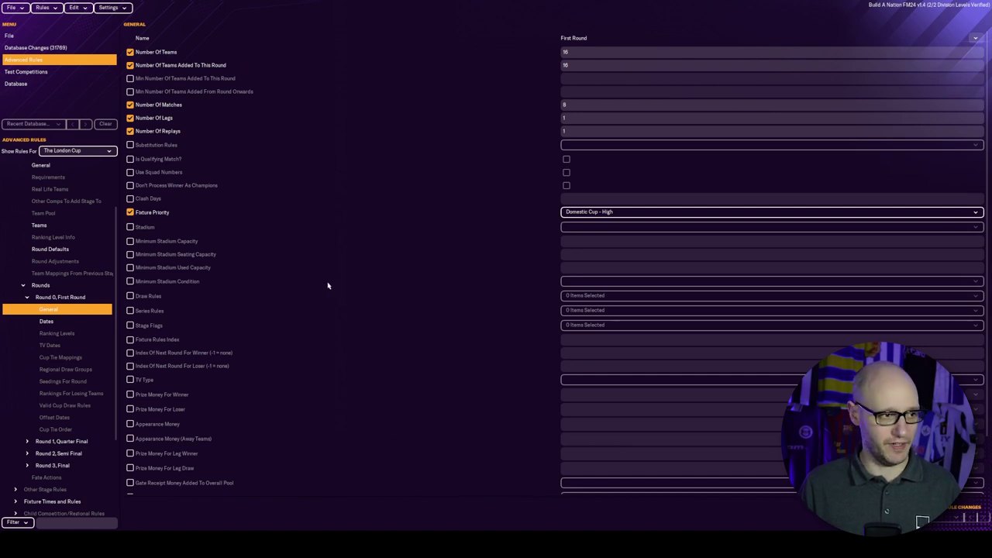
click(130, 394)
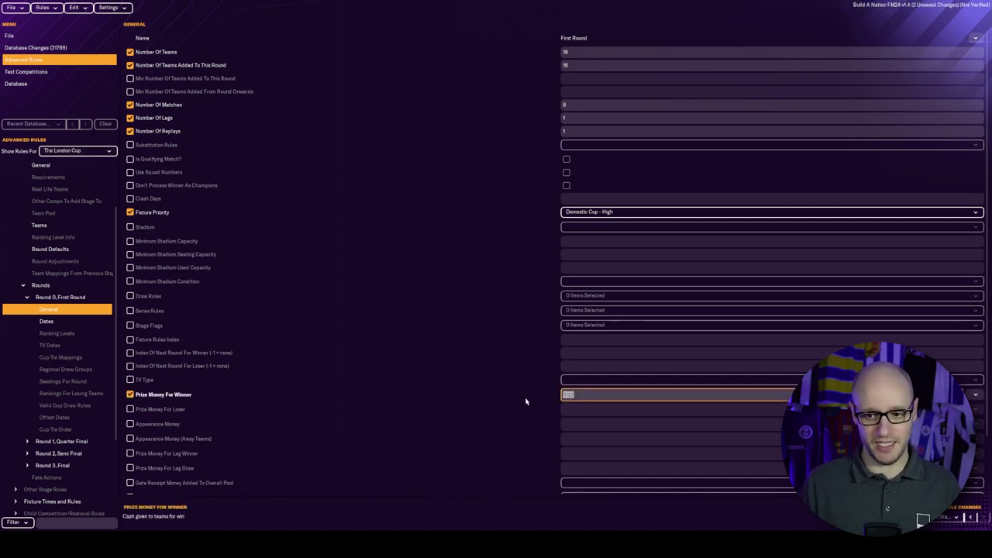
text(00)
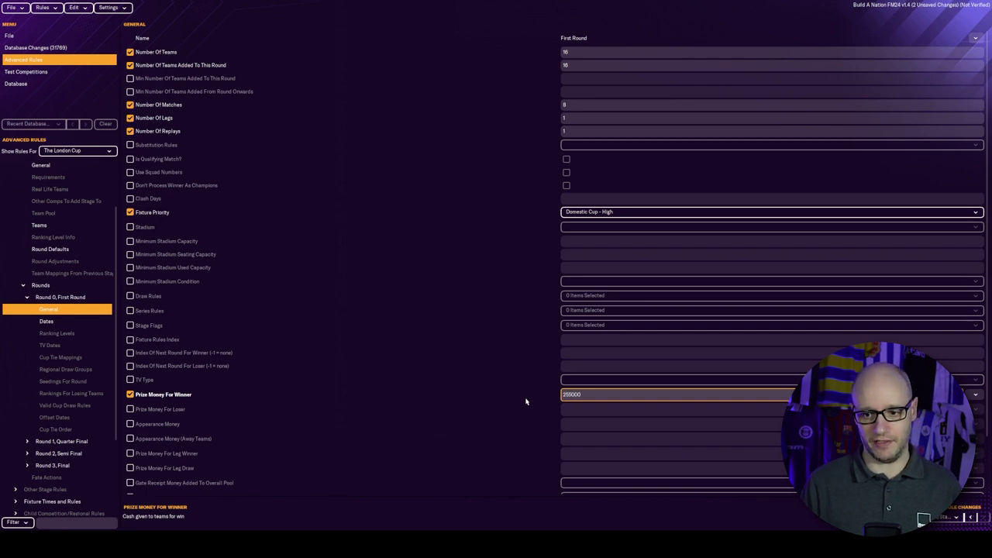
text(0)
key(Return)
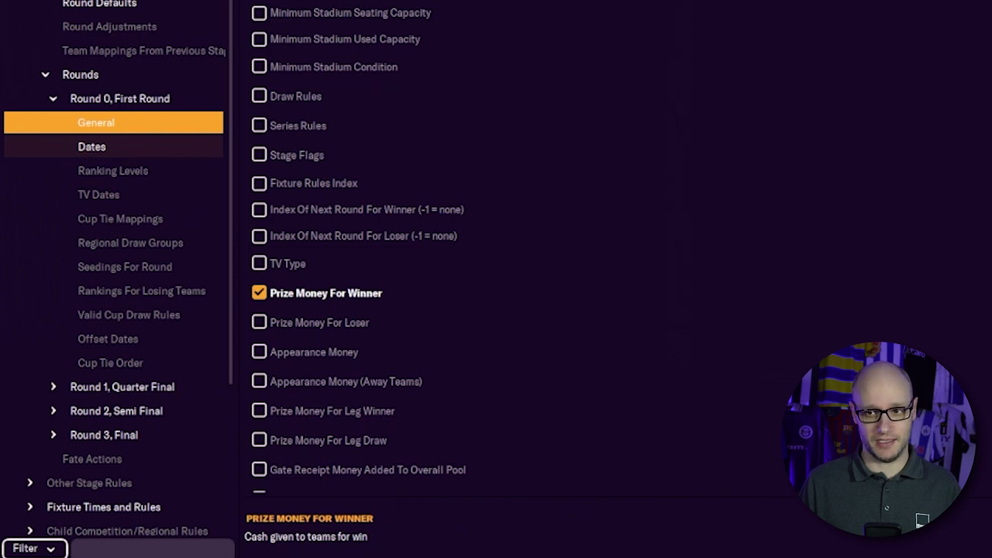
Examine the First Round's date settings and The London Cup's general fixture rules and fixture dates
click(132, 151)
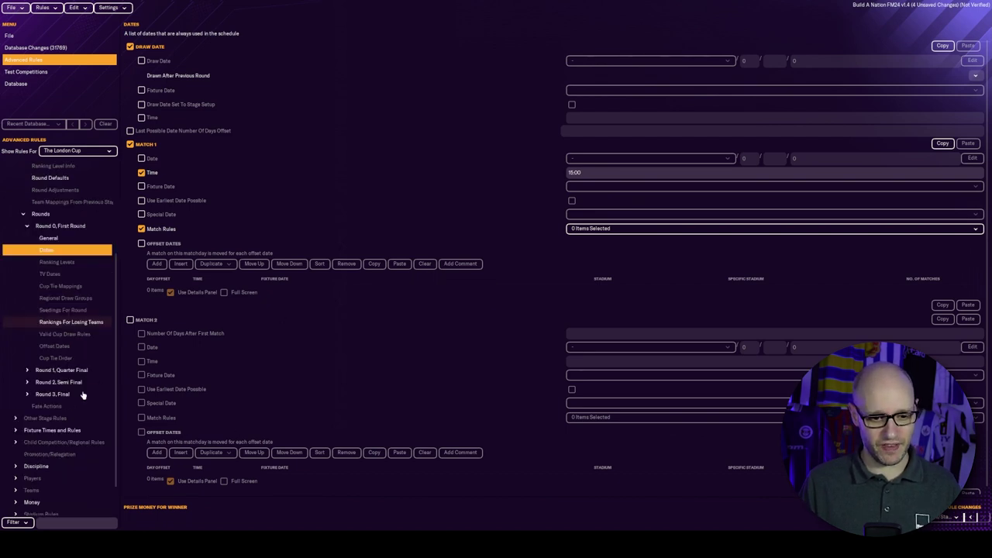
scroll(46, 419, down, 3)
click(33, 388)
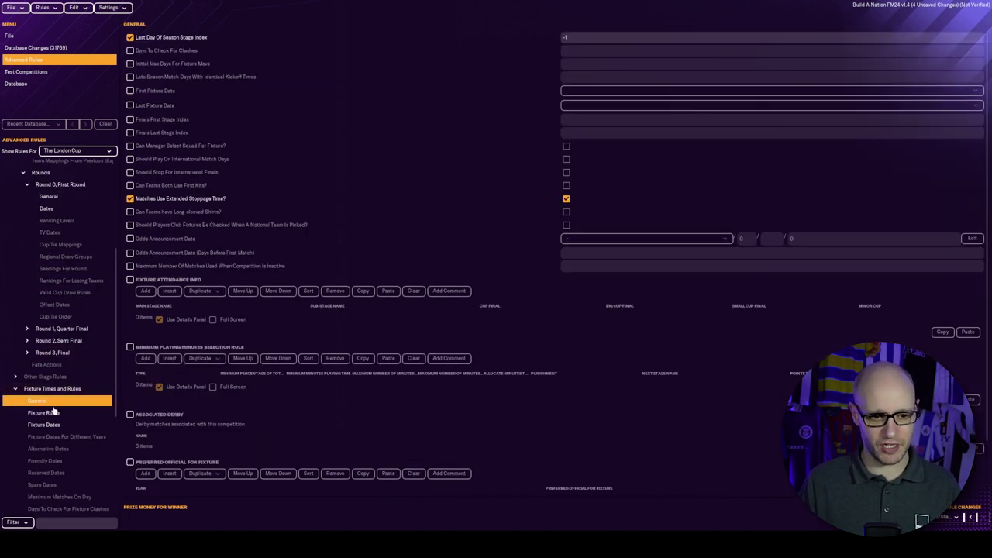
click(43, 425)
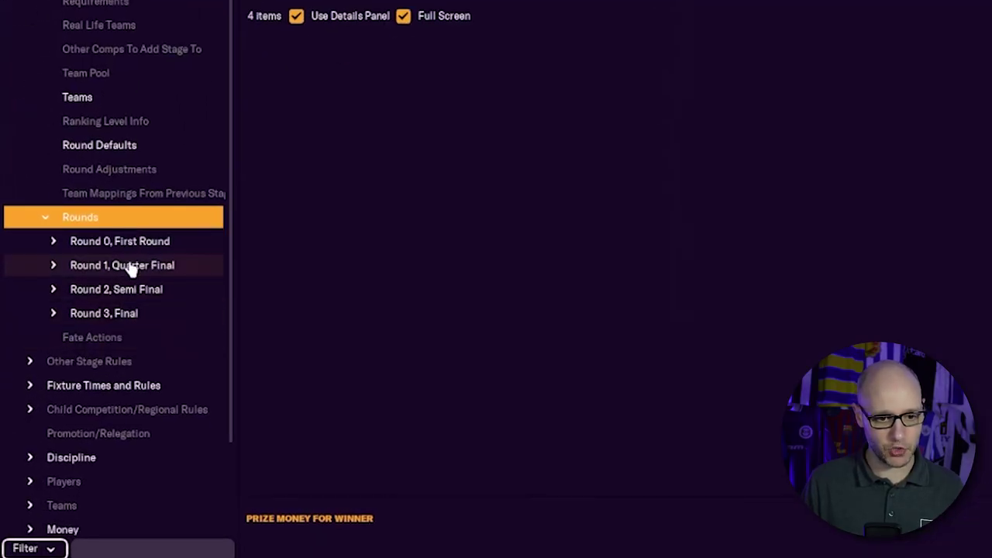
Set the First Round's draw date to 1 February 2001
click(55, 241)
click(126, 266)
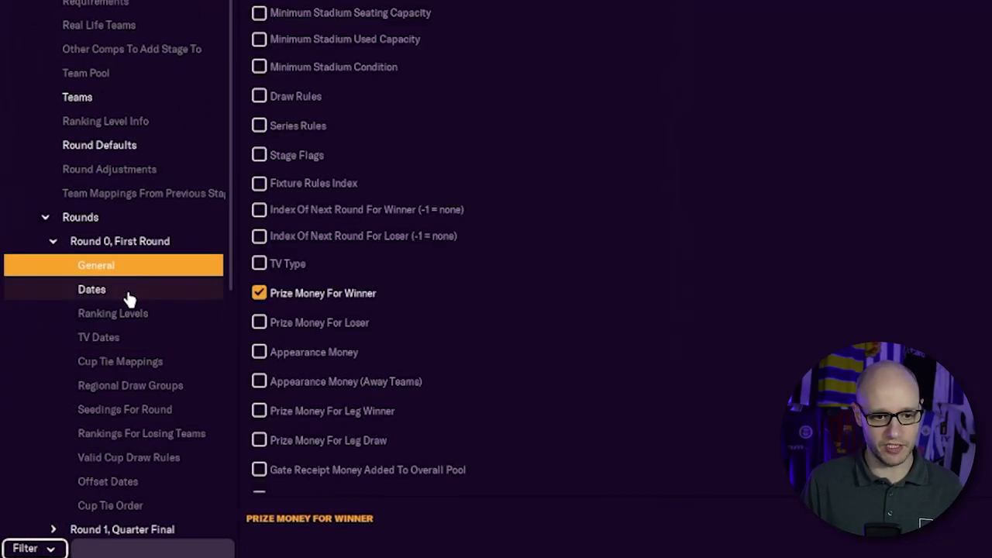
click(128, 292)
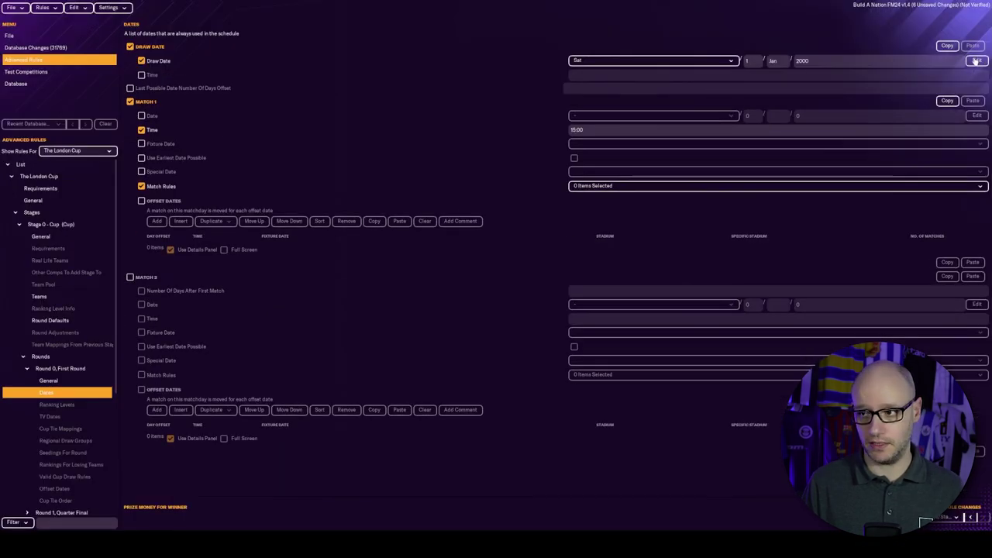
click(879, 153)
click(519, 209)
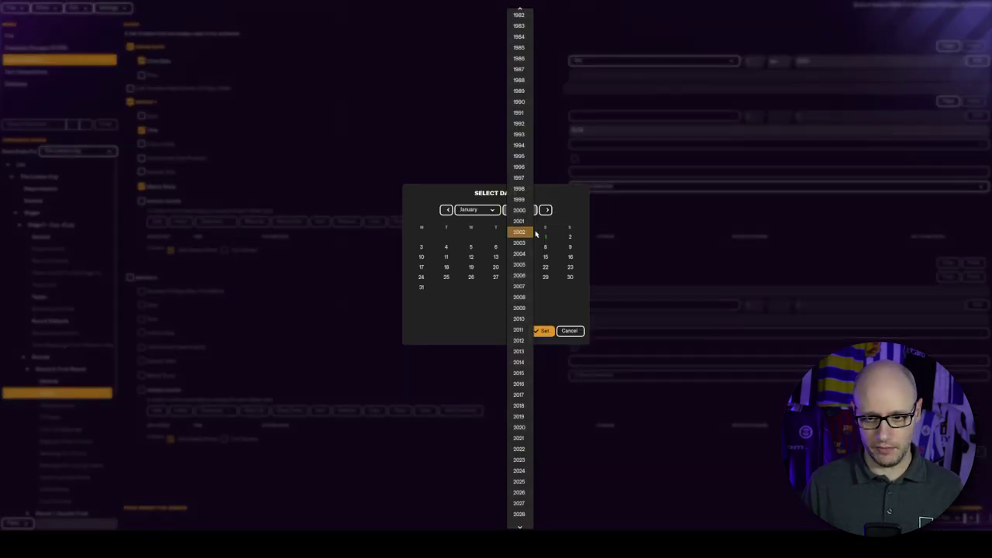
click(519, 222)
click(475, 209)
click(487, 222)
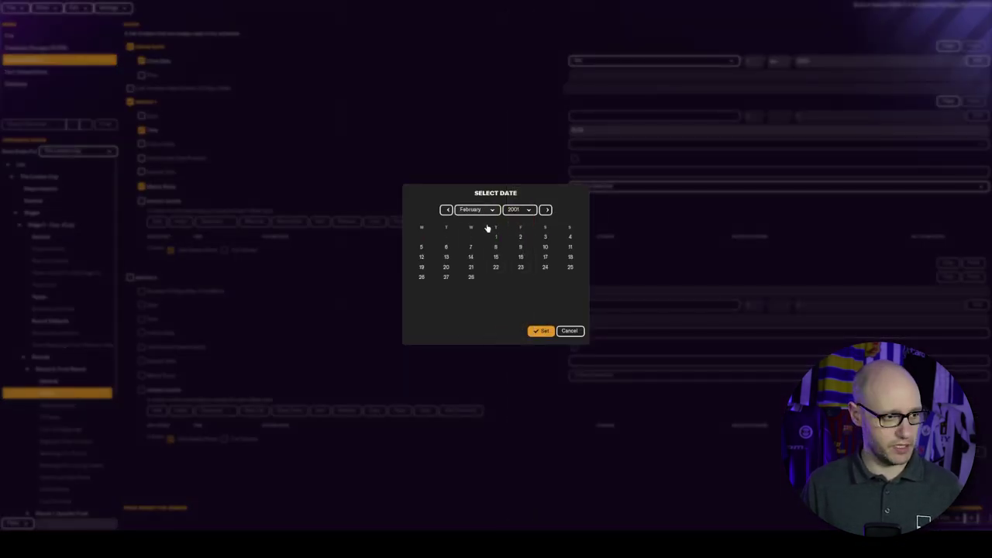
click(471, 278)
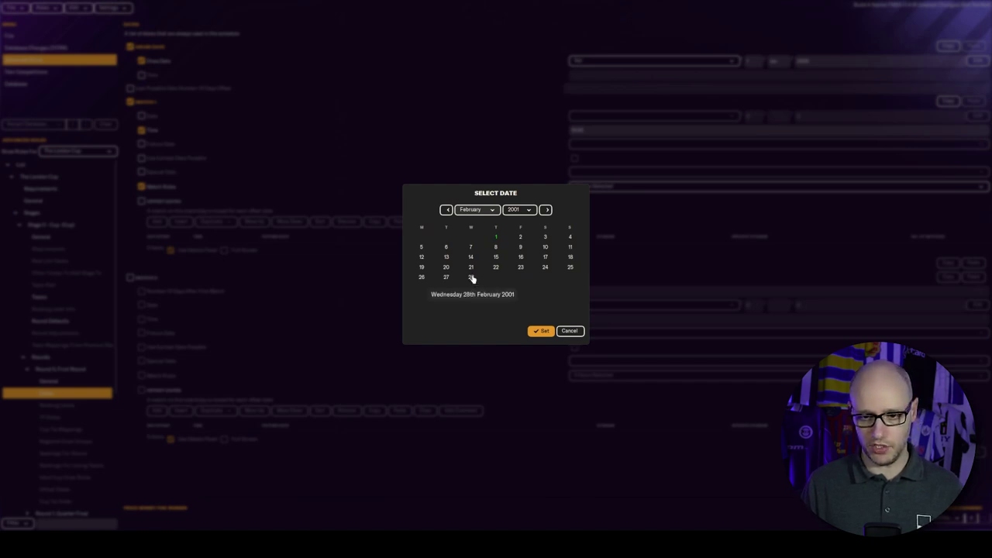
click(471, 258)
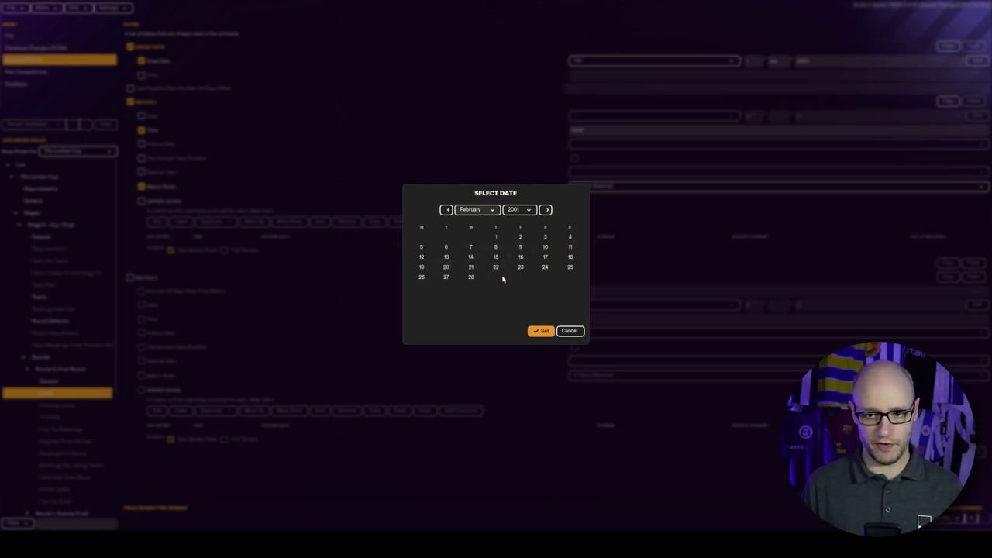
click(539, 331)
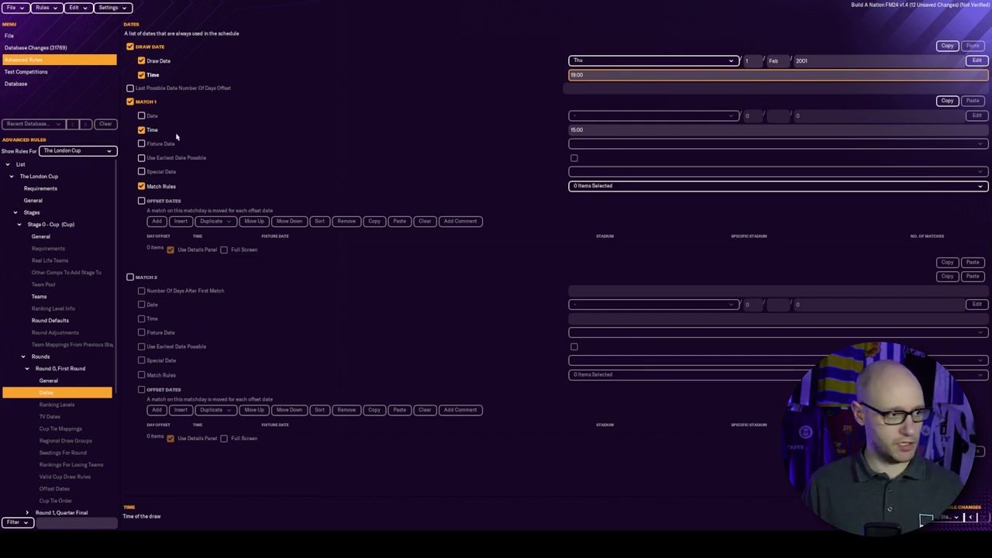
Replace the fixed time of the First Round's Match 1 with the fixture date First Round (Wed 28th Feb 2001)
click(141, 130)
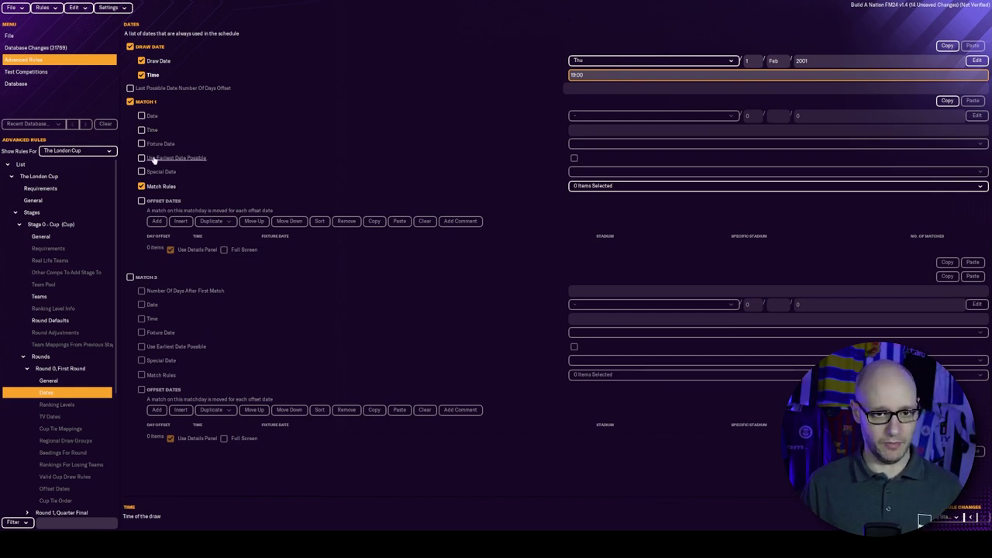
click(141, 145)
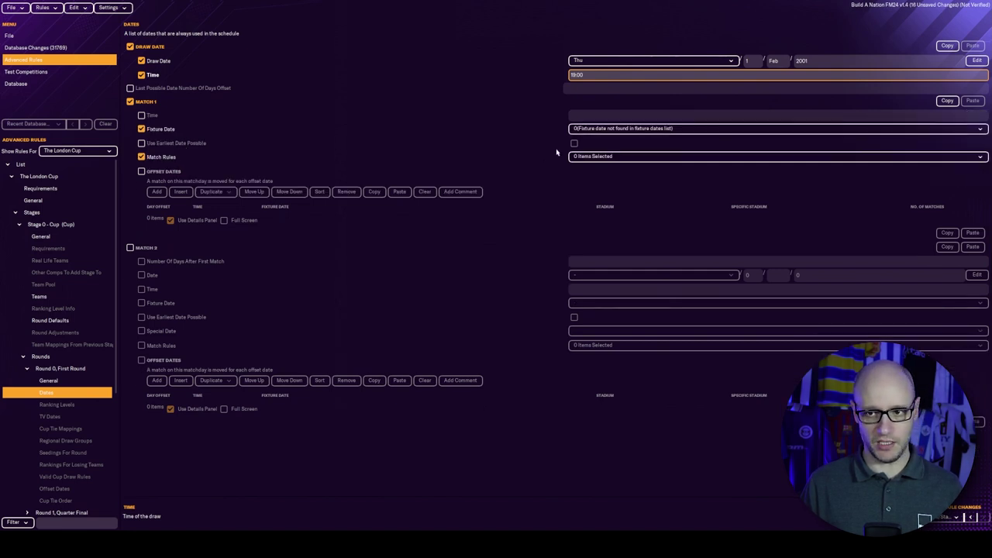
click(620, 129)
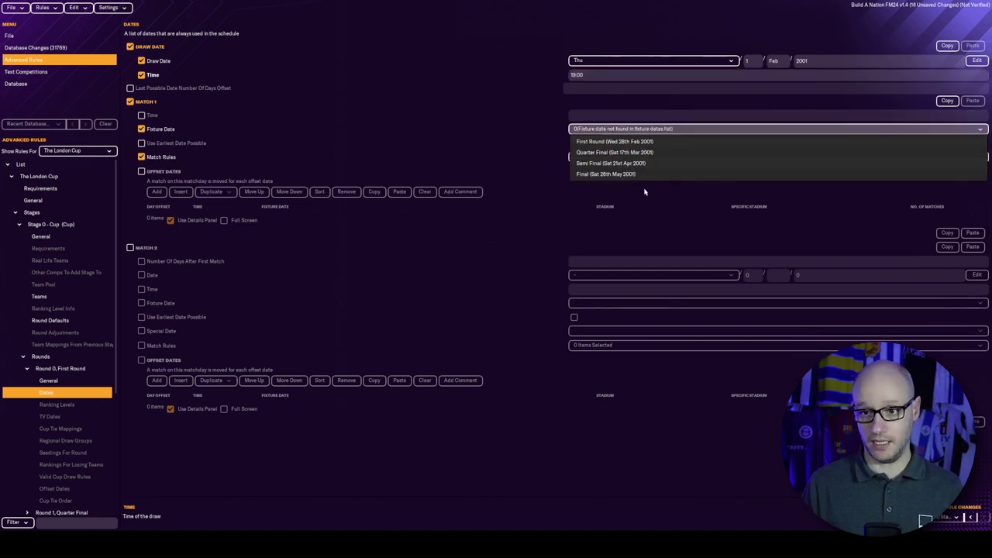
click(602, 141)
Set the First Round's match rules to Extra Time, Penalties and Uses 10 Yards Penalty For Dissent Rule
click(612, 157)
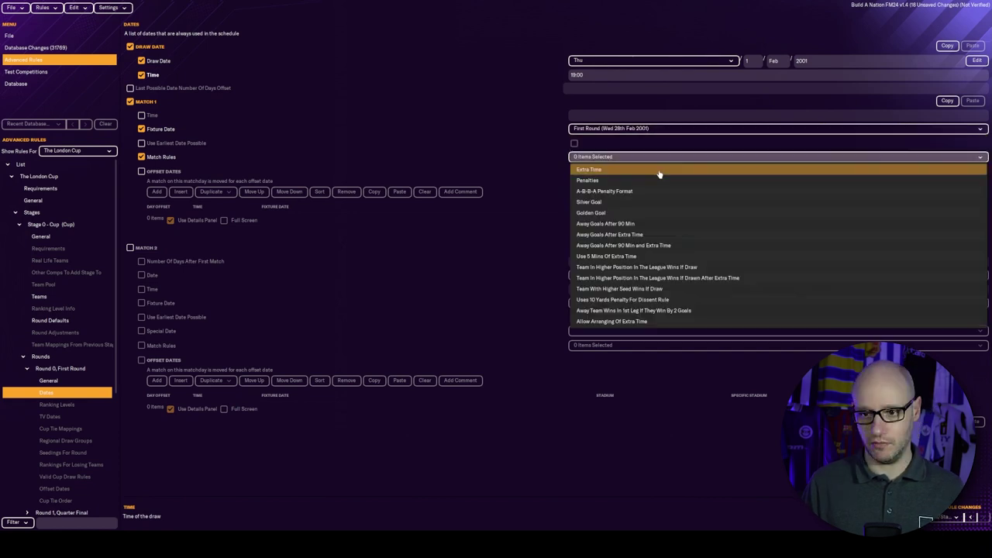
click(655, 168)
click(648, 158)
click(624, 180)
click(626, 157)
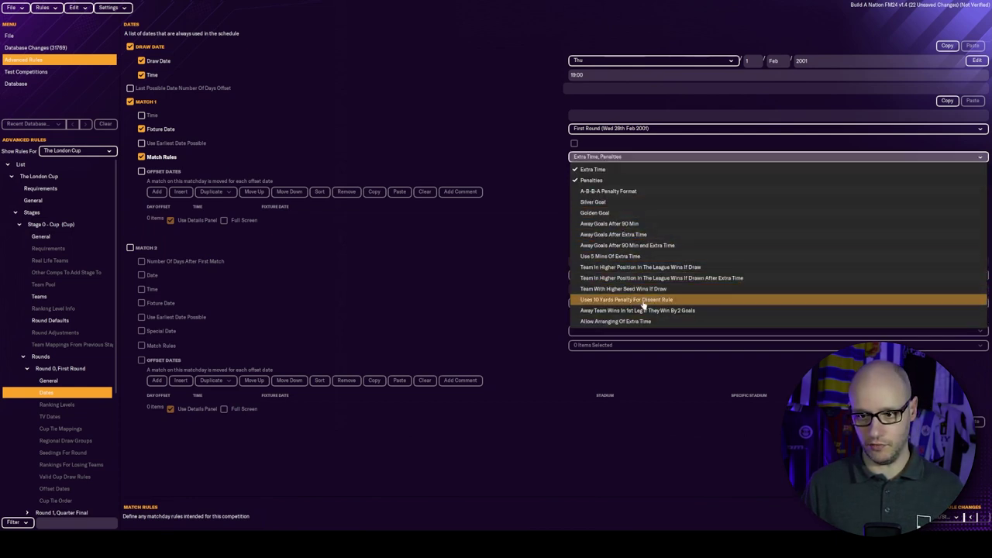
click(642, 300)
Add two TV date entries to the First Round, each with 1 match to move
click(72, 420)
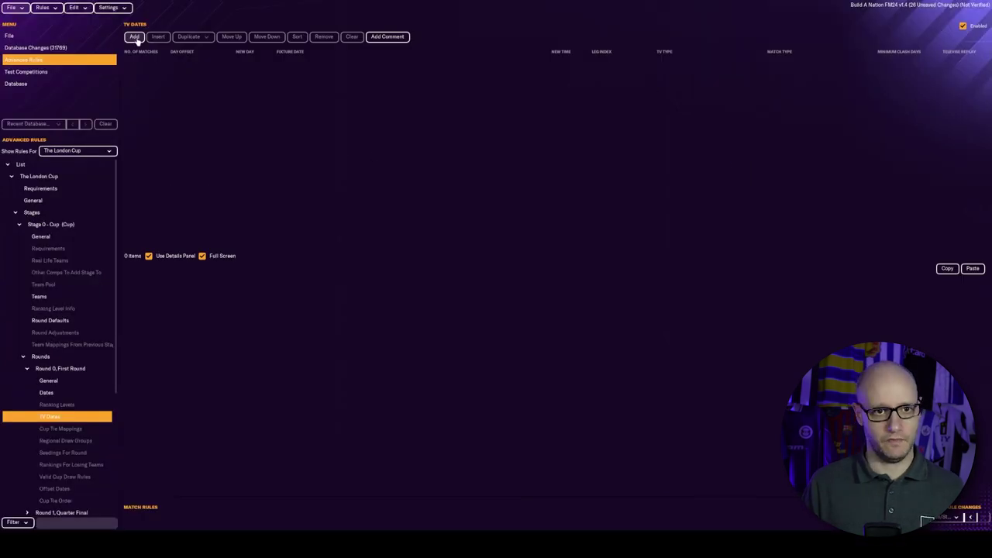
click(135, 38)
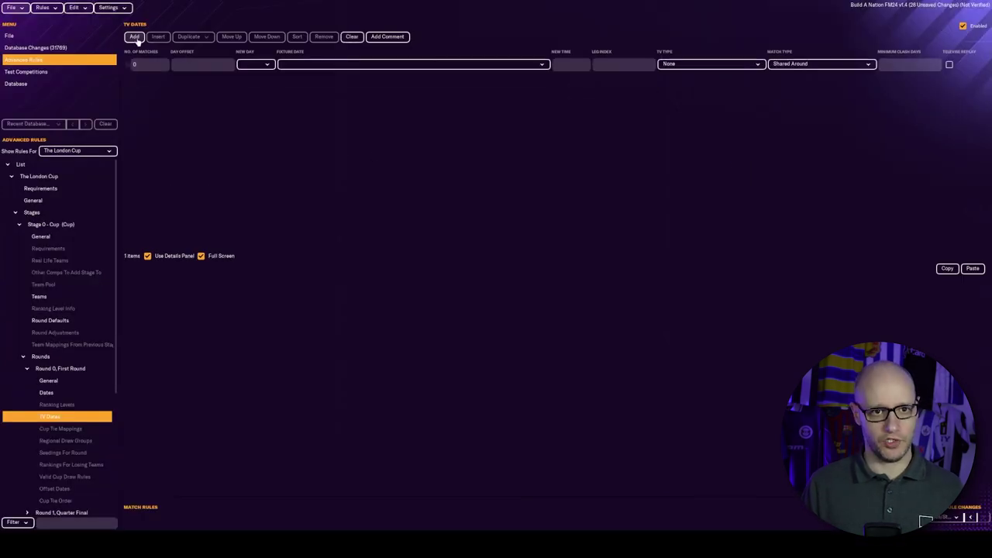
click(134, 38)
click(140, 65)
text(1)
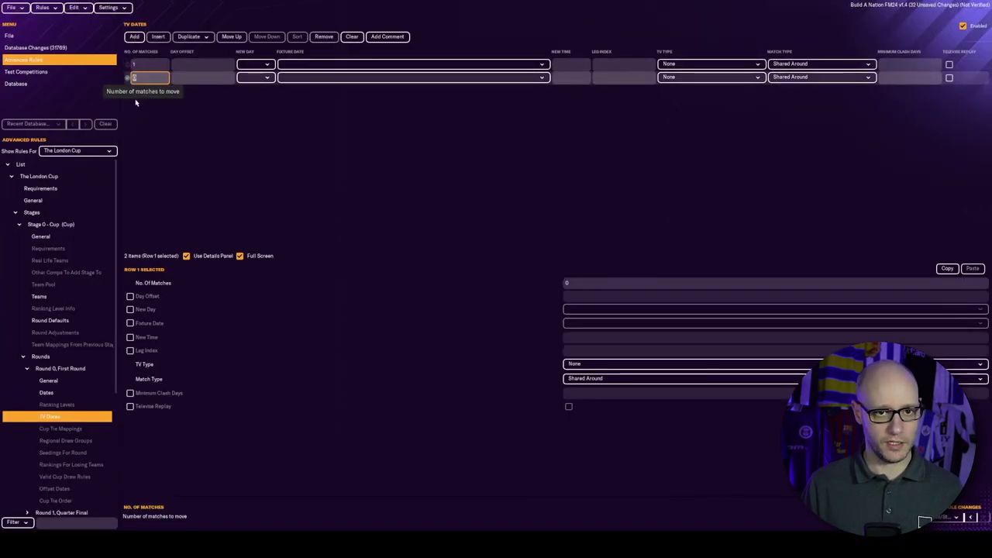
Set both of the First Round's TV date entries to Wednesday at 19:45
click(256, 64)
click(250, 120)
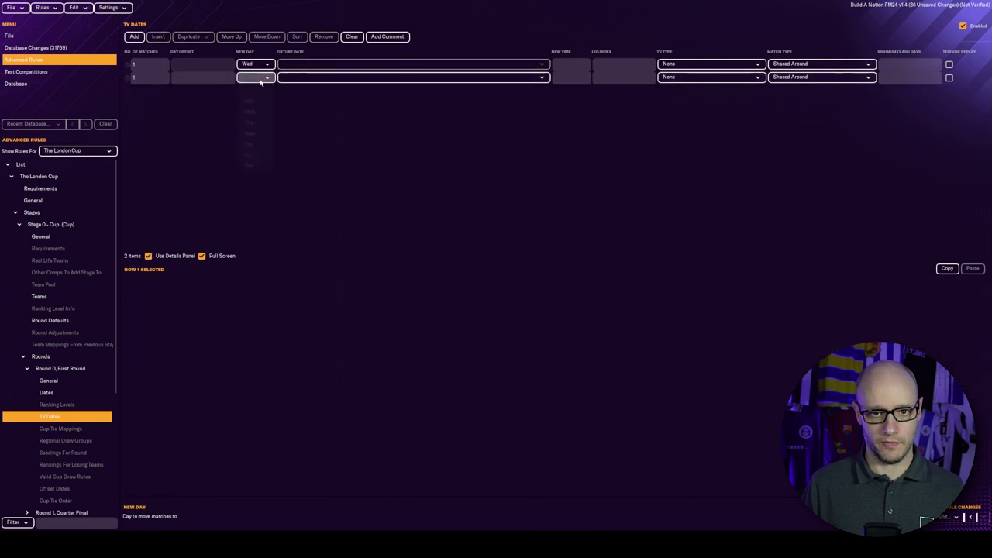
click(256, 76)
click(249, 133)
click(566, 65)
text(18)
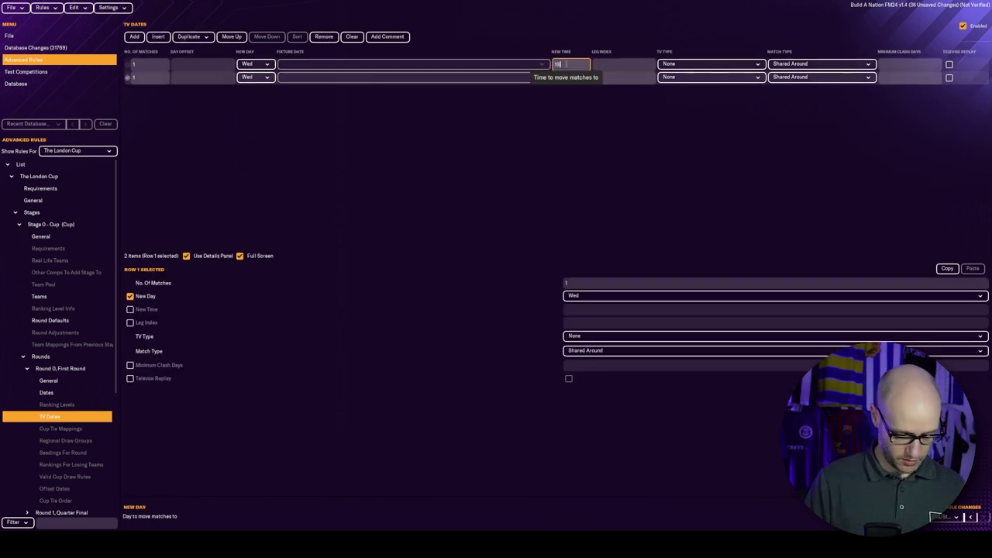
text(:45)
click(568, 78)
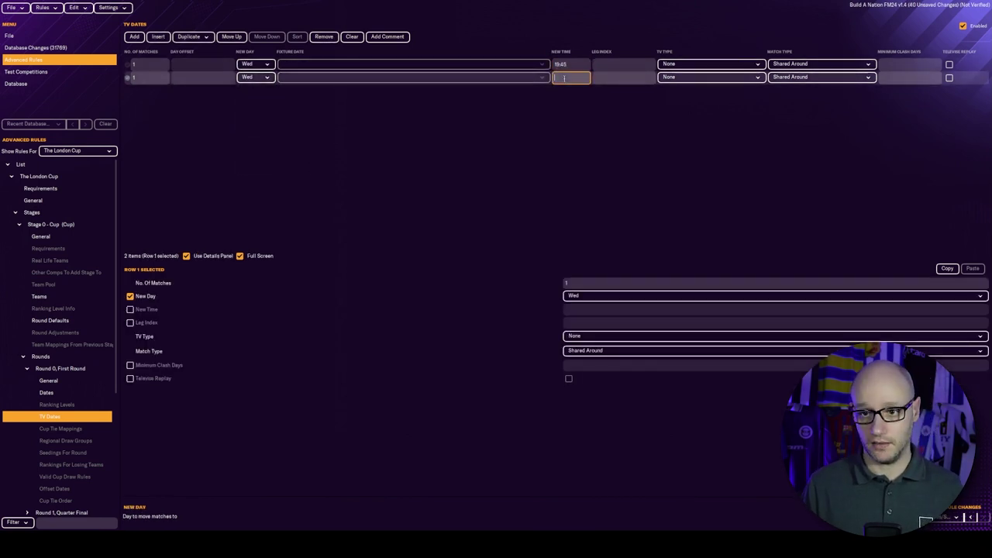
text(19:45)
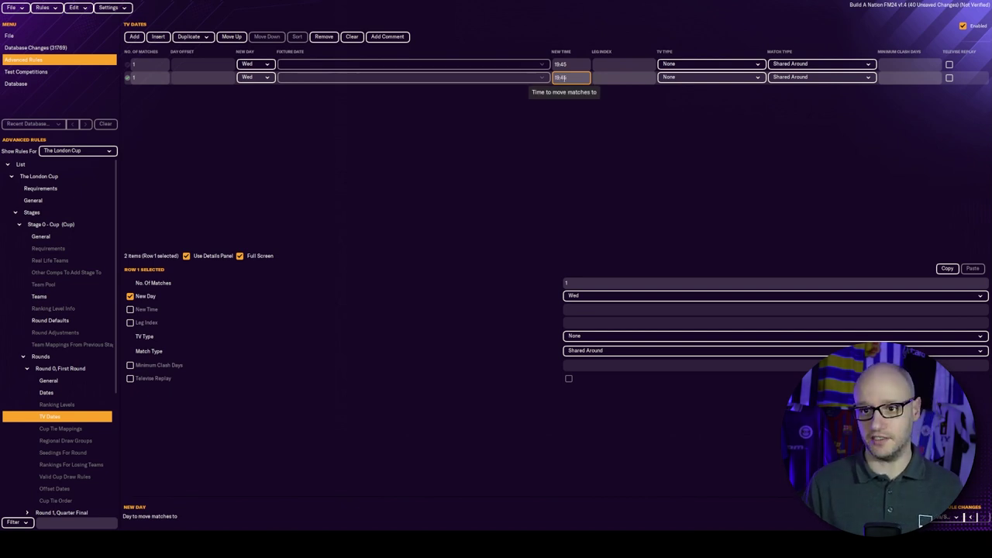
Set both TV date entries to National TV, with match type Big Matches for the first and Big Cup Matches for the second
click(694, 118)
click(702, 64)
click(704, 99)
click(703, 78)
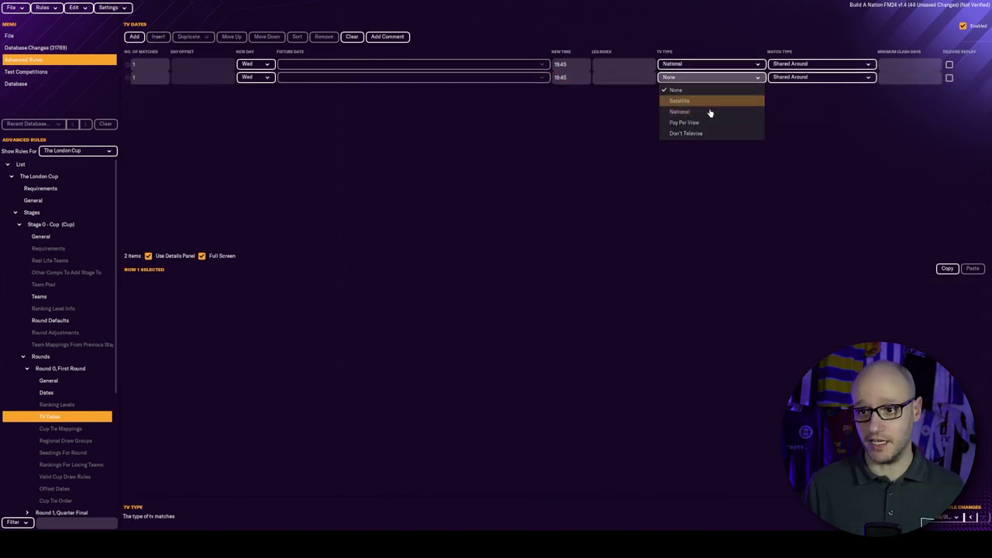
click(713, 113)
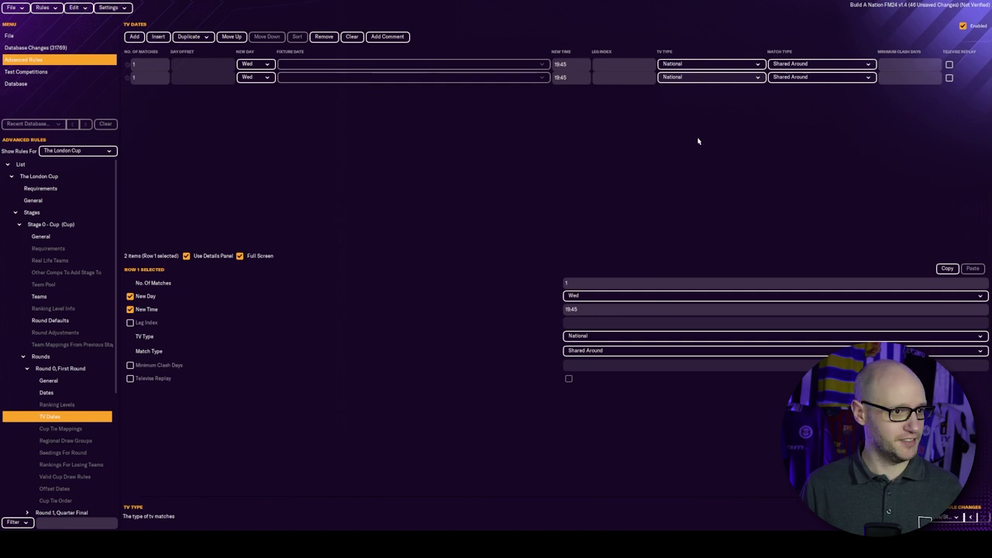
click(847, 68)
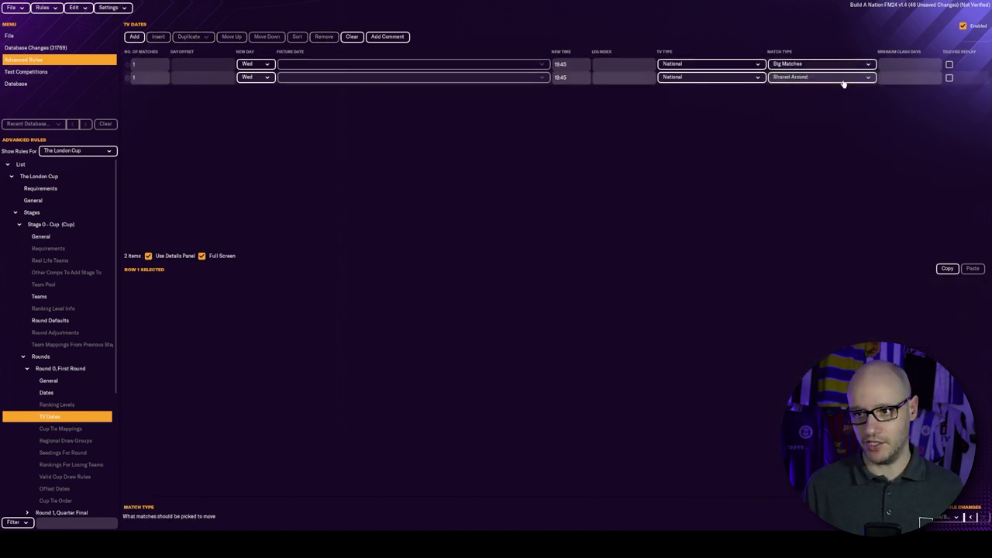
click(845, 87)
click(843, 78)
click(796, 372)
Enable prize money for the winner in the Quarter Final's general rules and enter its amount
click(27, 368)
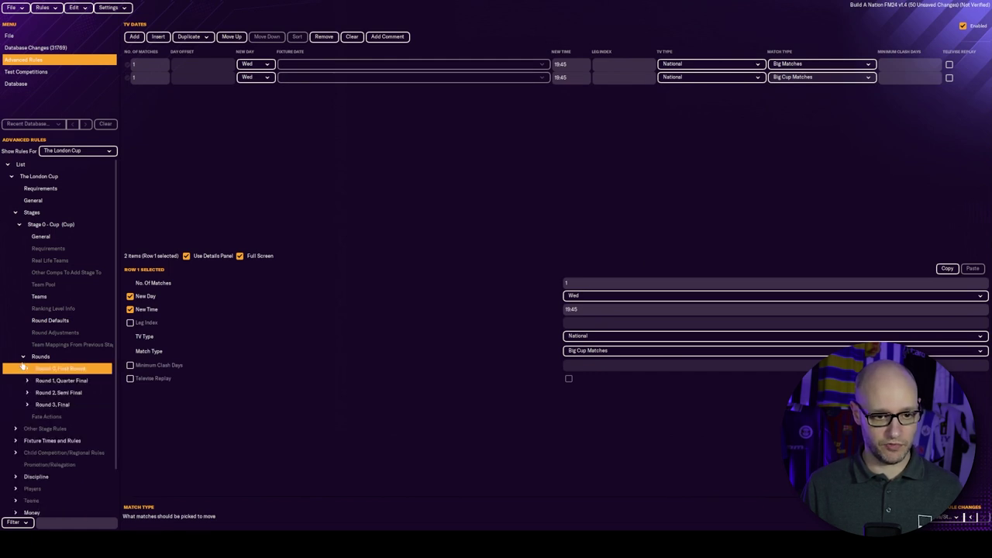
click(27, 381)
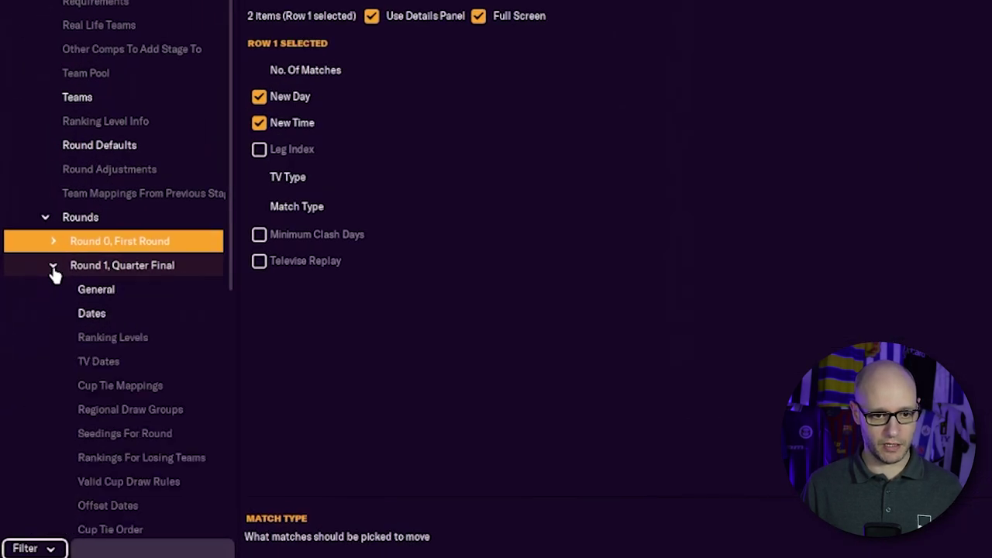
click(111, 299)
click(108, 314)
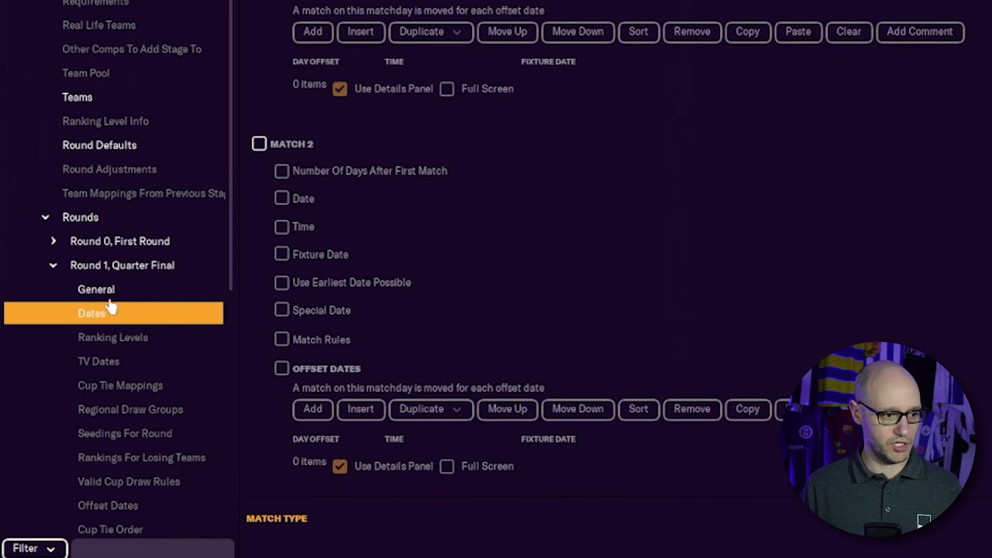
click(111, 296)
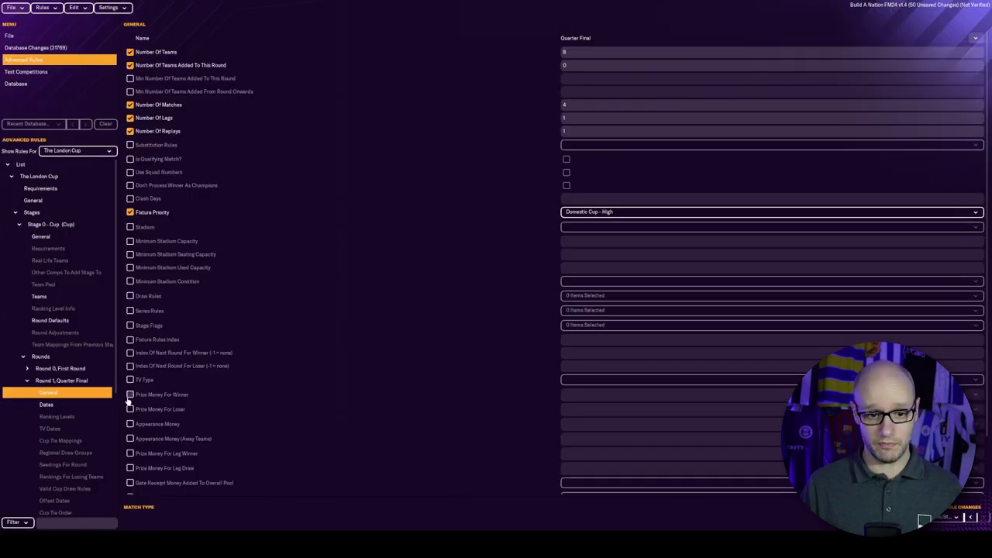
click(130, 394)
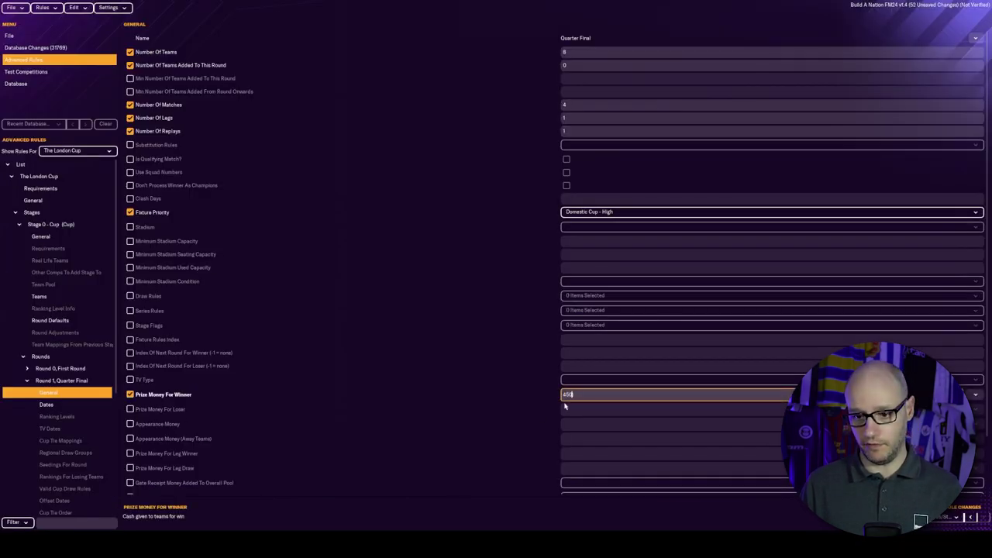
Schedule the Quarter Final's draw 2 days after the First Round at 19:00
click(47, 404)
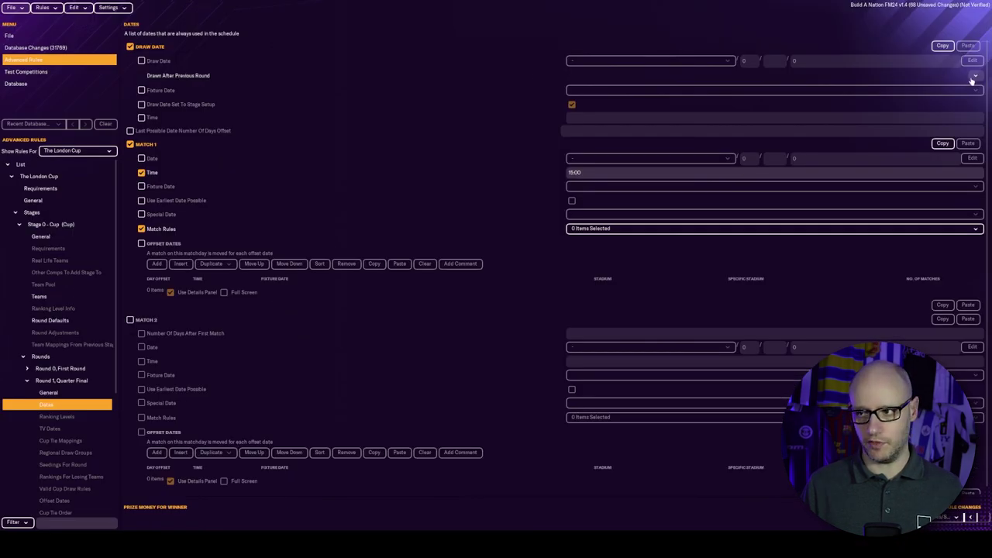
click(973, 79)
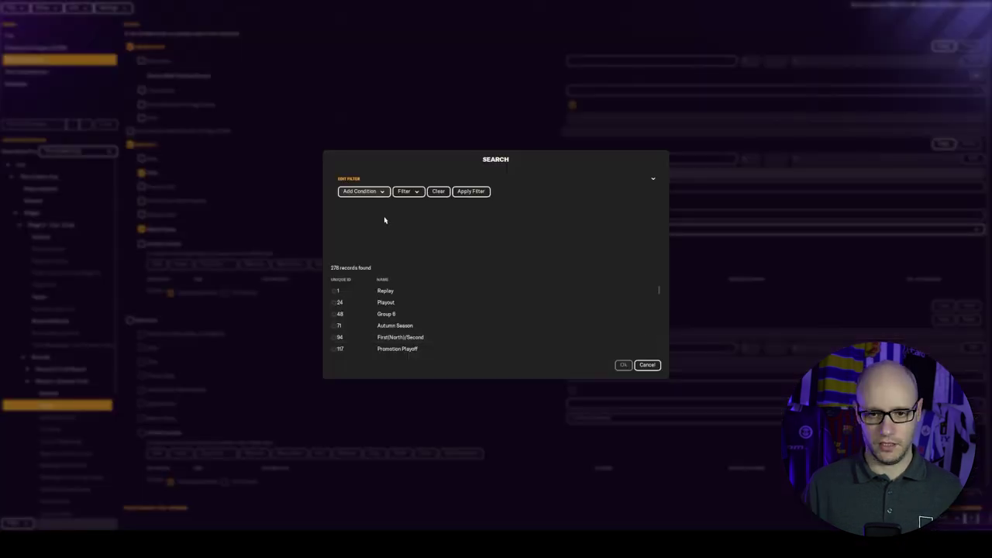
scroll(431, 325, down, 1)
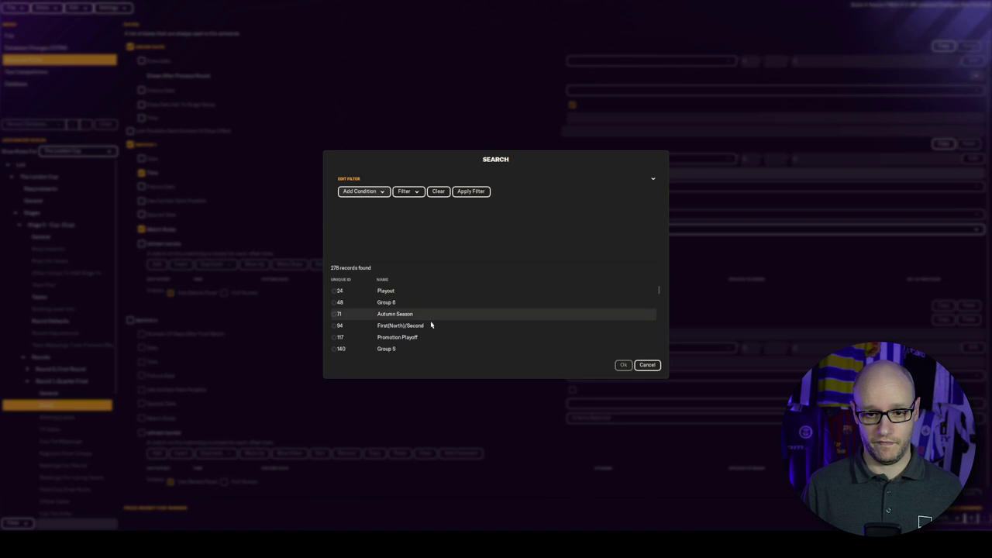
click(623, 364)
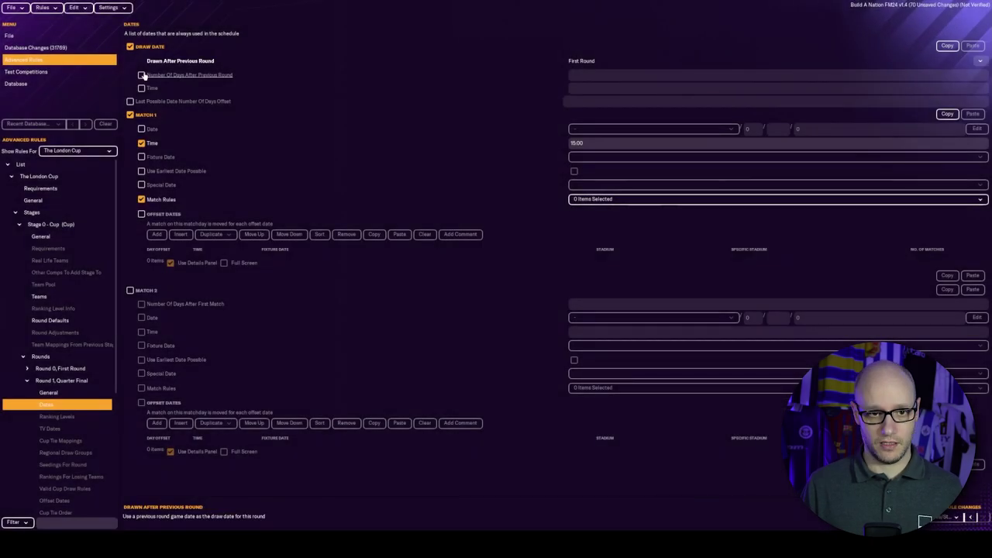
click(558, 78)
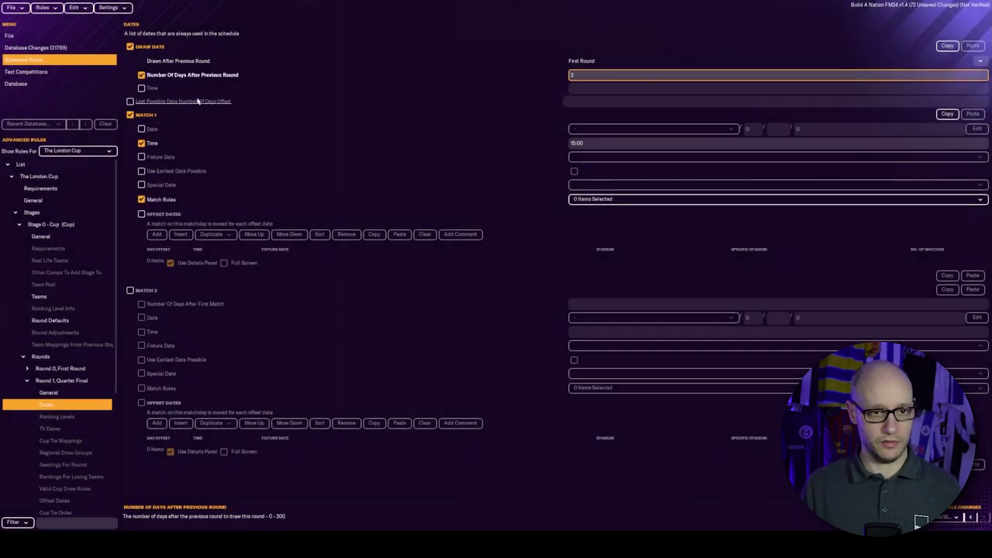
click(609, 93)
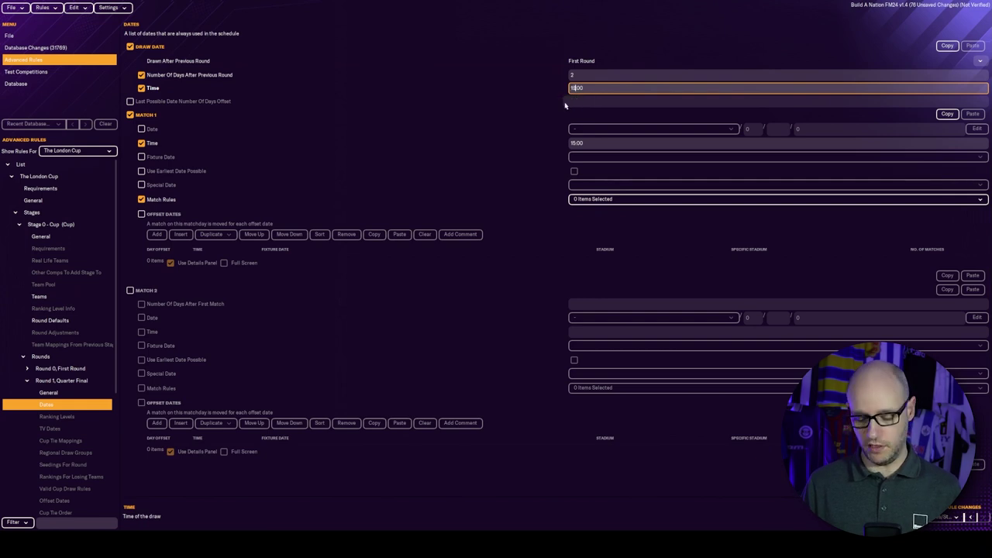
Replace the fixed time of the Quarter Final's Match 1 with the fixture date Quarter Final (Sat 17th Mar 2001)
click(141, 143)
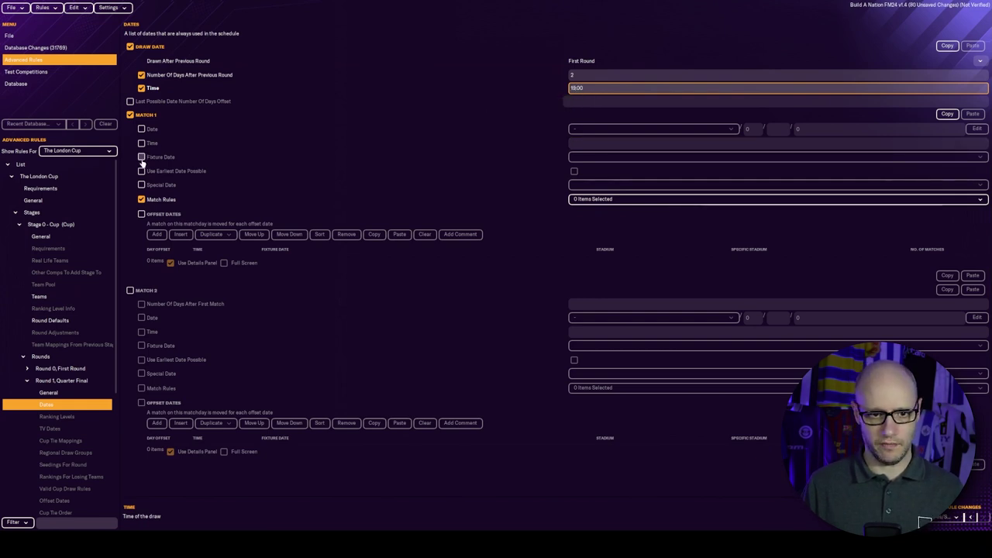
click(141, 157)
click(631, 141)
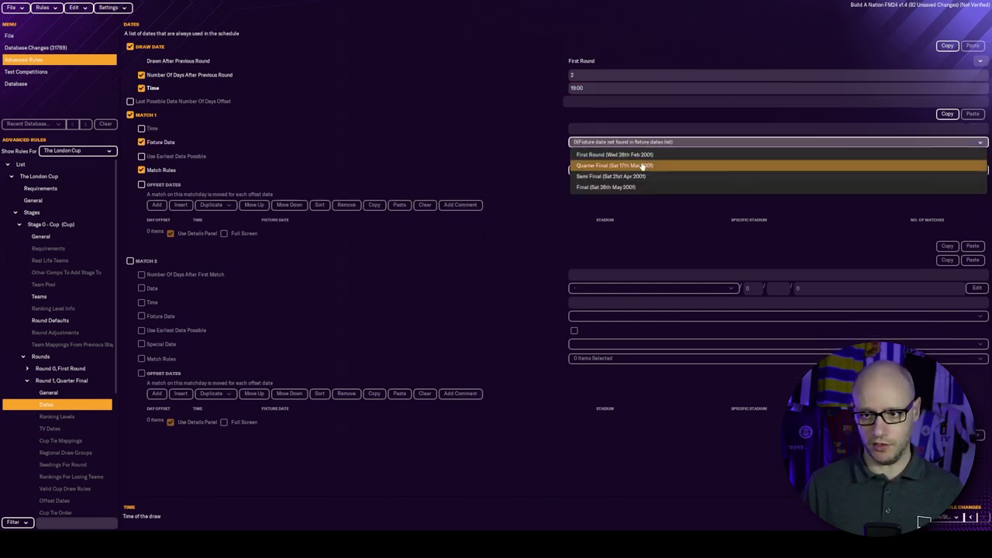
click(642, 164)
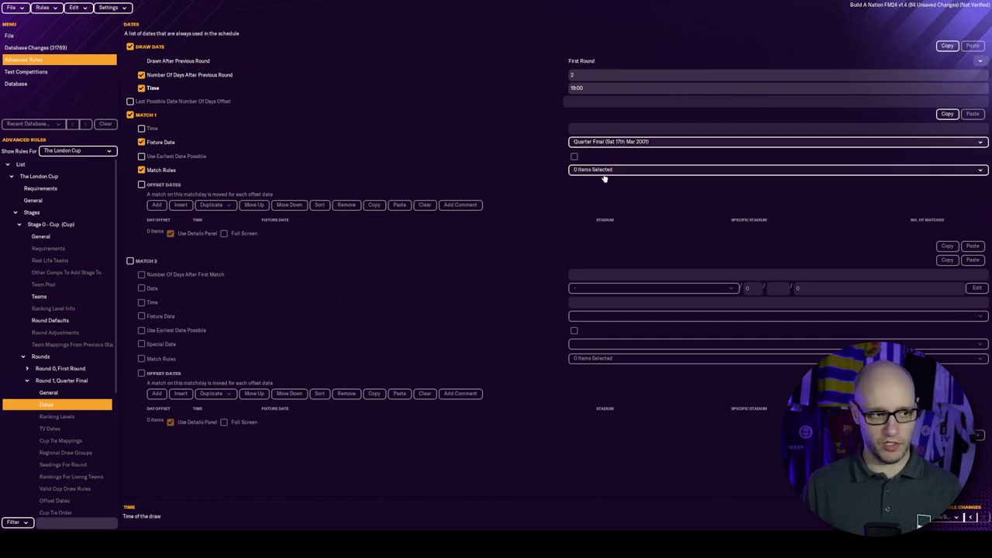
Set the Quarter Final's match rules to Extra Time, Penalties and Uses 10 Yards Penalty For Dissent Rule
click(607, 171)
click(620, 192)
click(614, 171)
click(593, 182)
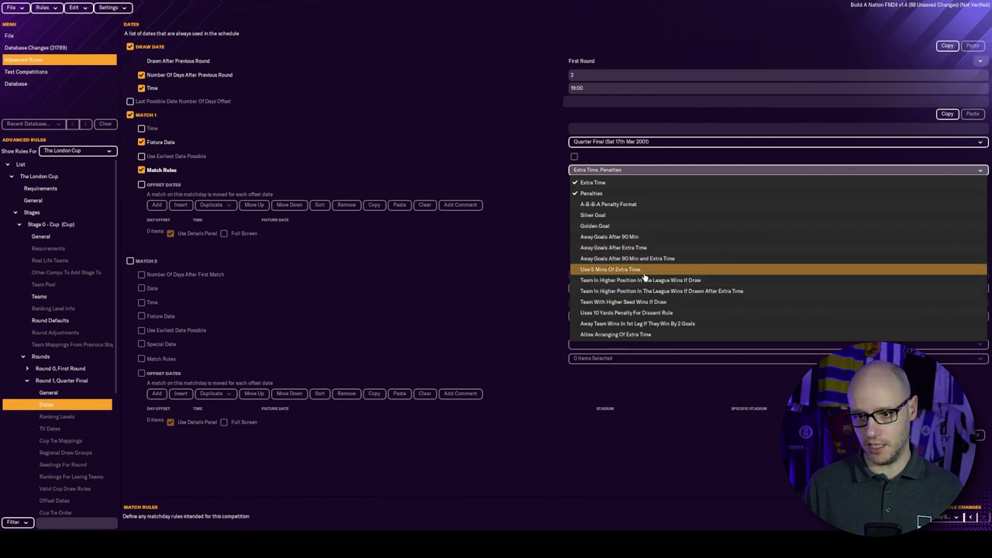
click(626, 312)
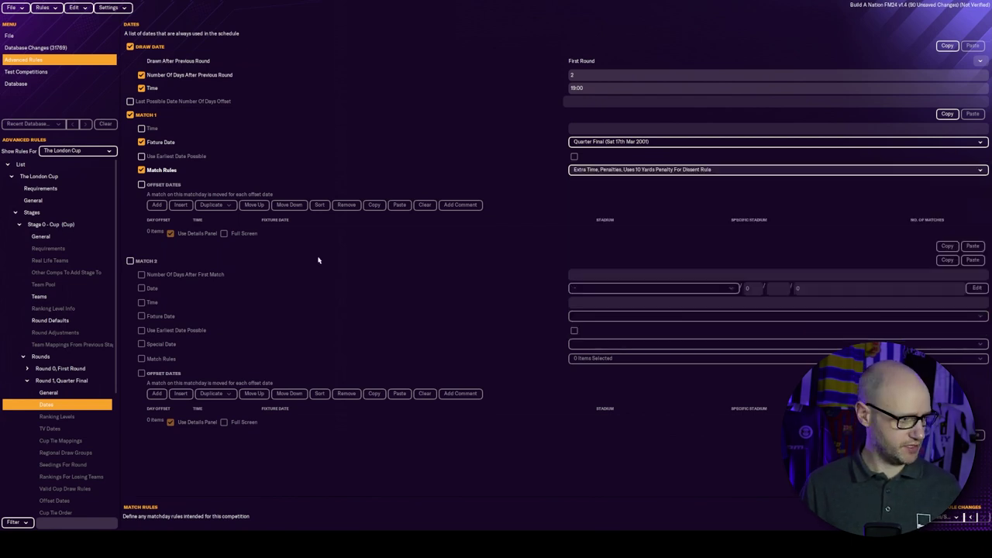
Add four offset dates to the Quarter Final's Match 1: day offset 0 at 12:30 and 17:30, day offset 1 at 13:30 and 16:00
click(141, 185)
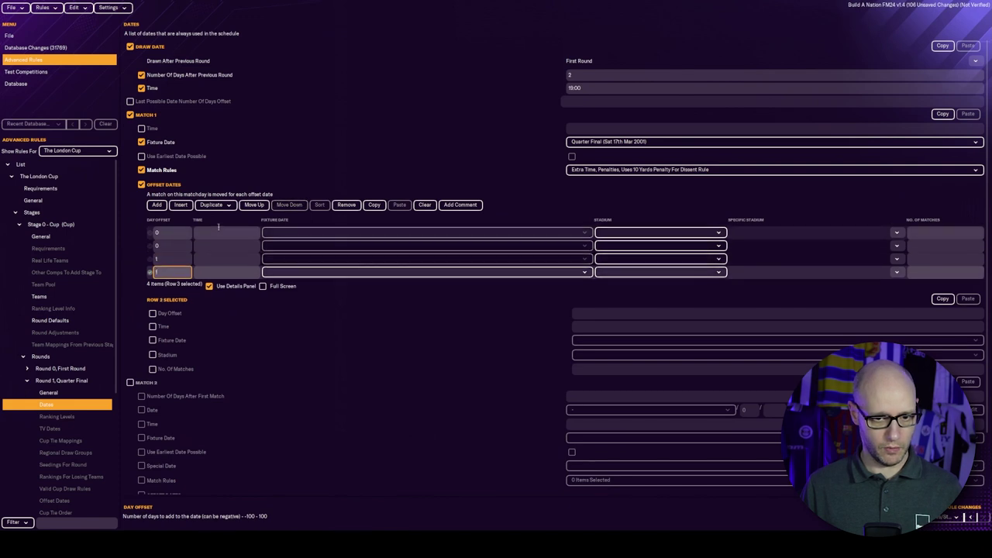
click(220, 233)
text(12:30)
click(211, 246)
text(17:30)
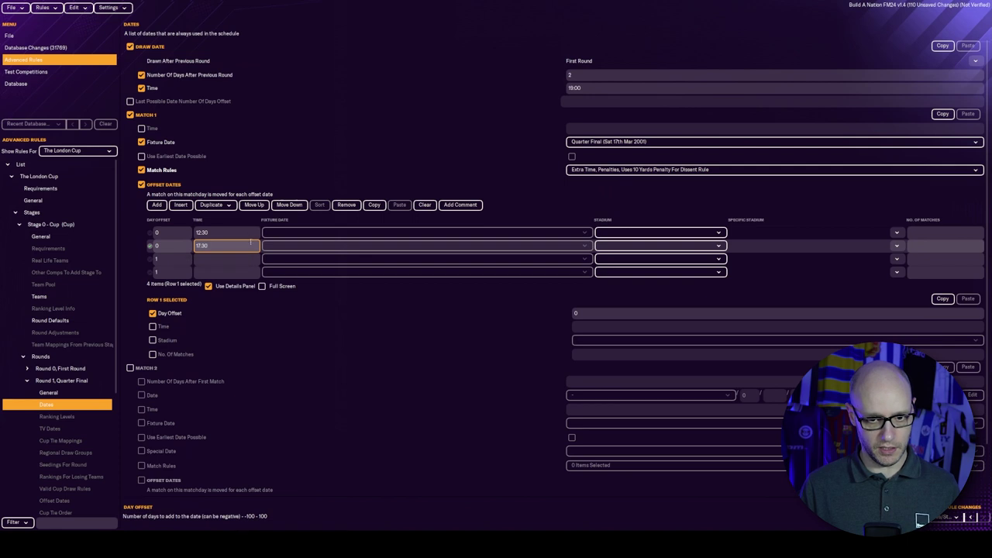
click(222, 259)
text(13:30)
click(235, 273)
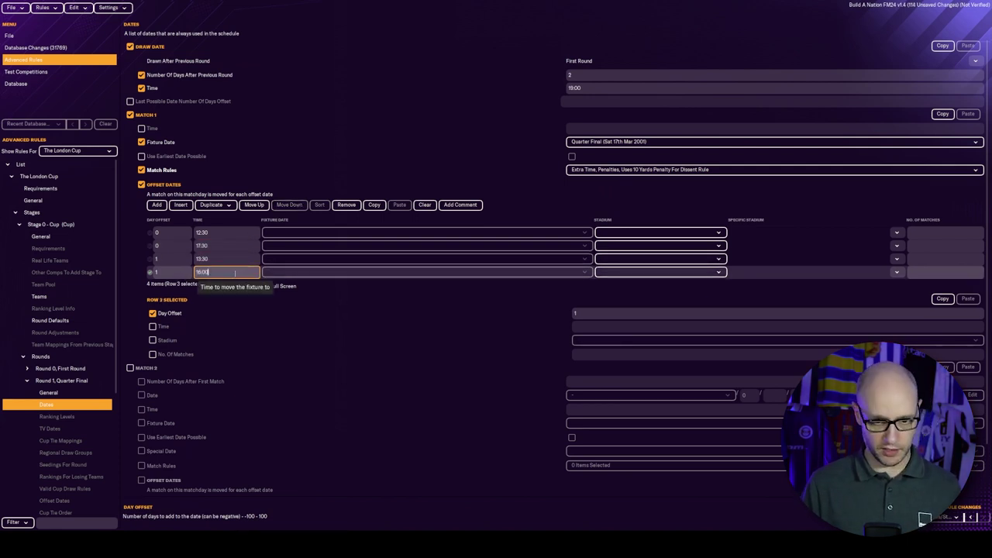
text(16:00)
key(Return)
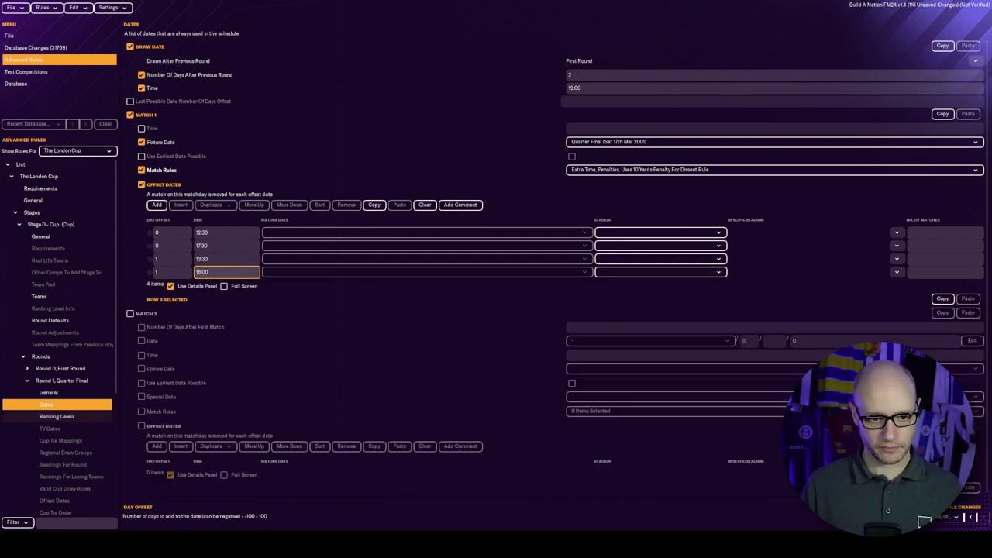
Add a TV date to the Quarter Final moving 1 match to Sat with TV type National
click(62, 429)
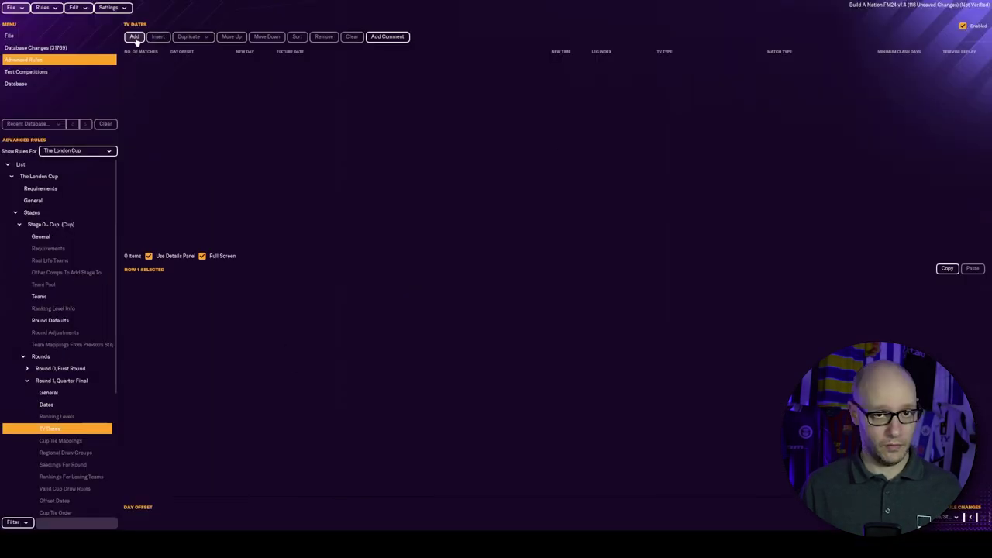
click(135, 37)
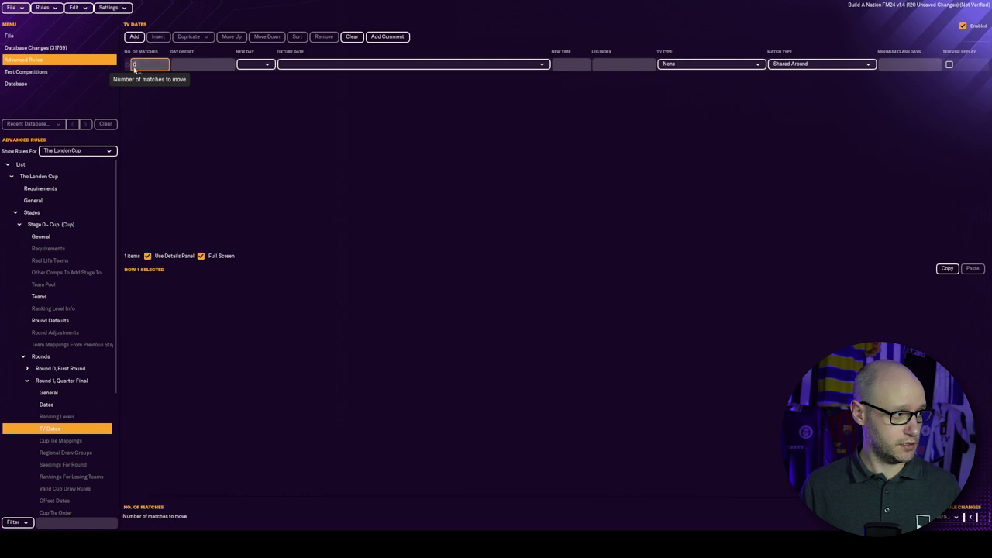
click(263, 64)
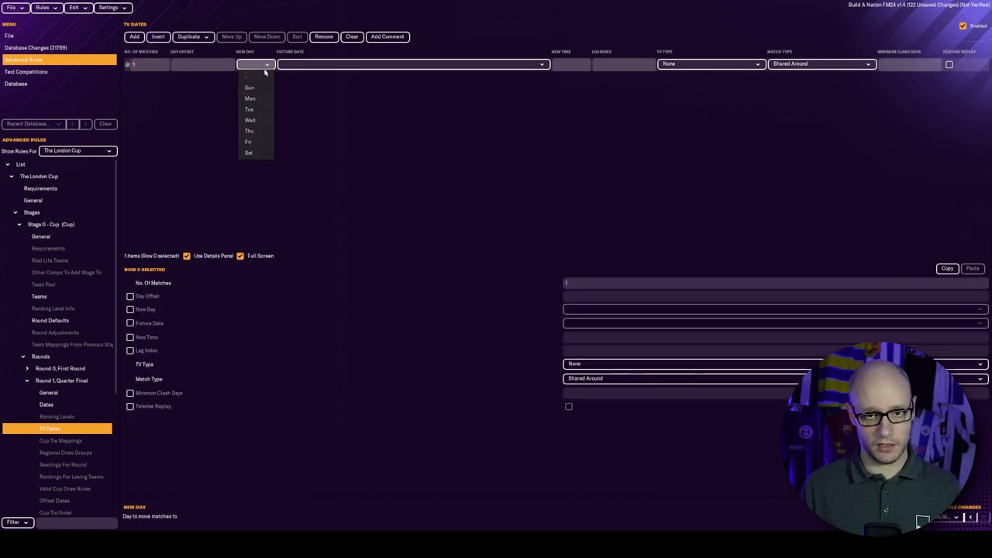
click(257, 99)
click(571, 64)
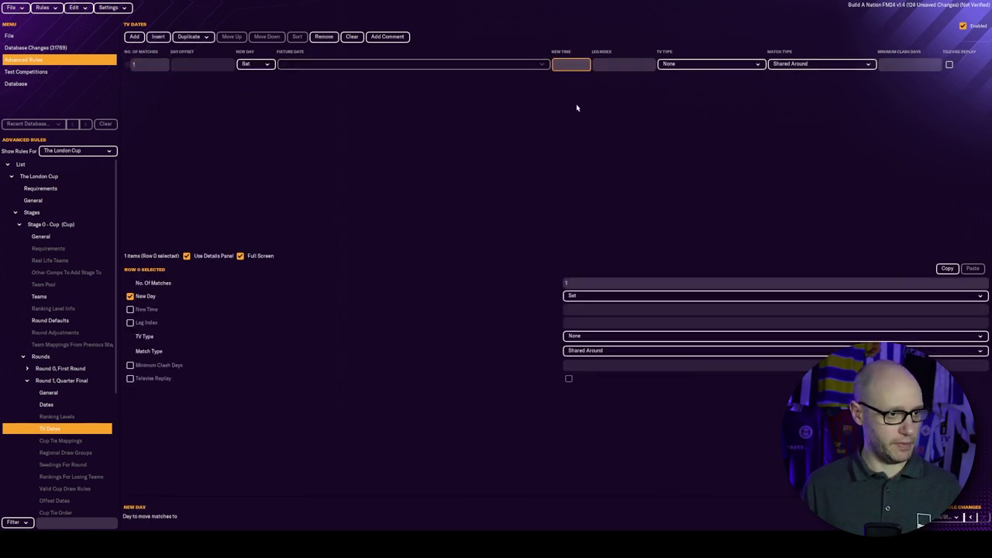
click(733, 64)
click(736, 98)
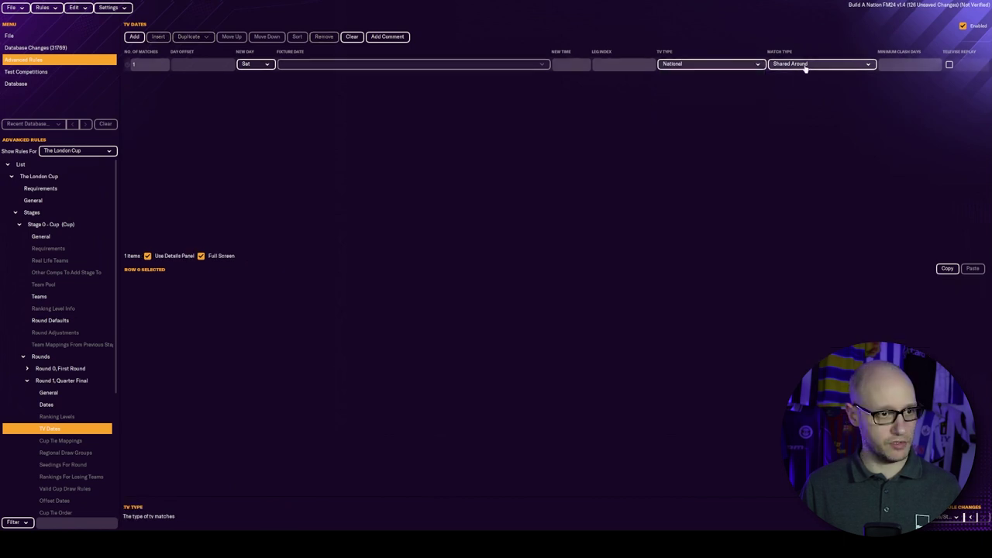
Duplicate the Quarter Final's Saturday TV date and set the new times of the two entries to 12:30 and 17:30
click(197, 65)
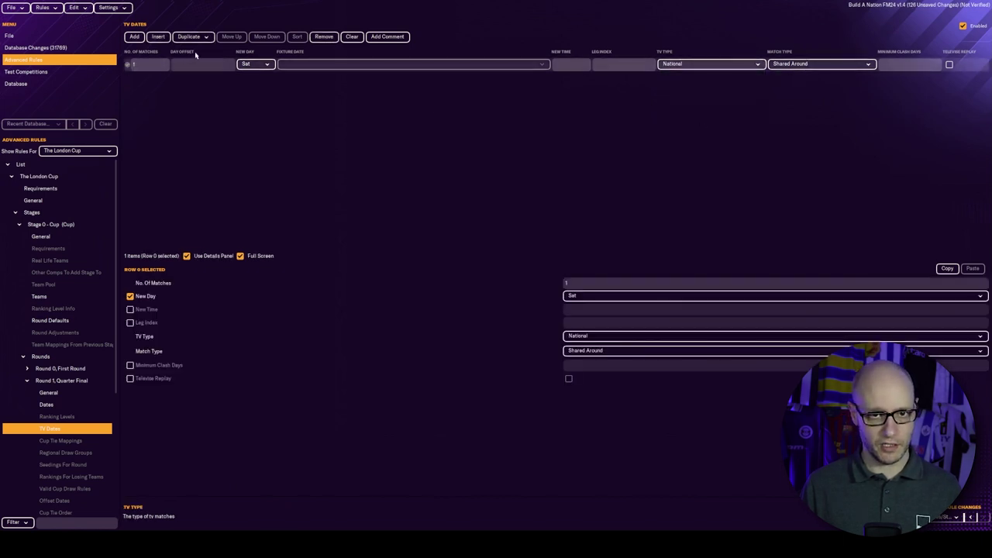
click(197, 38)
click(192, 62)
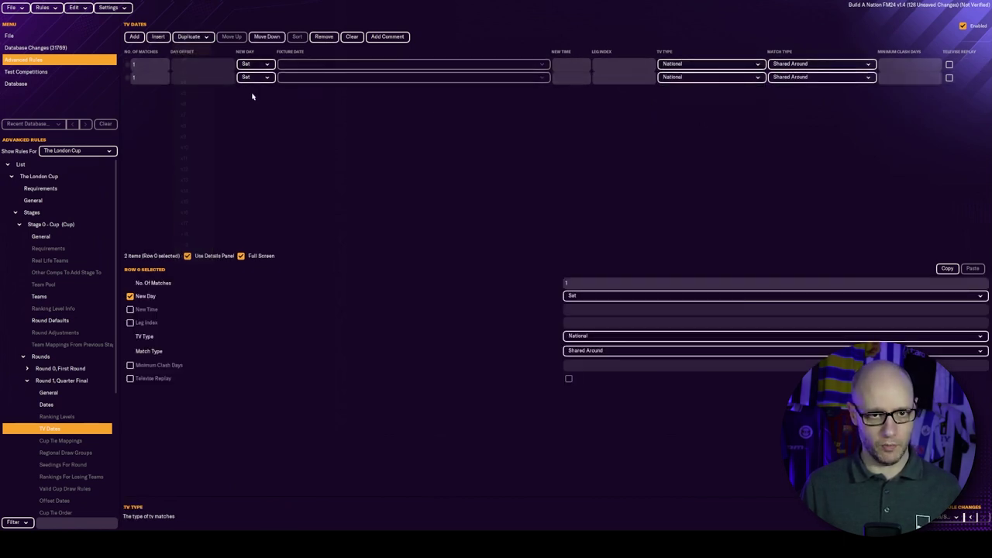
click(579, 64)
text(12:30)
key(Return)
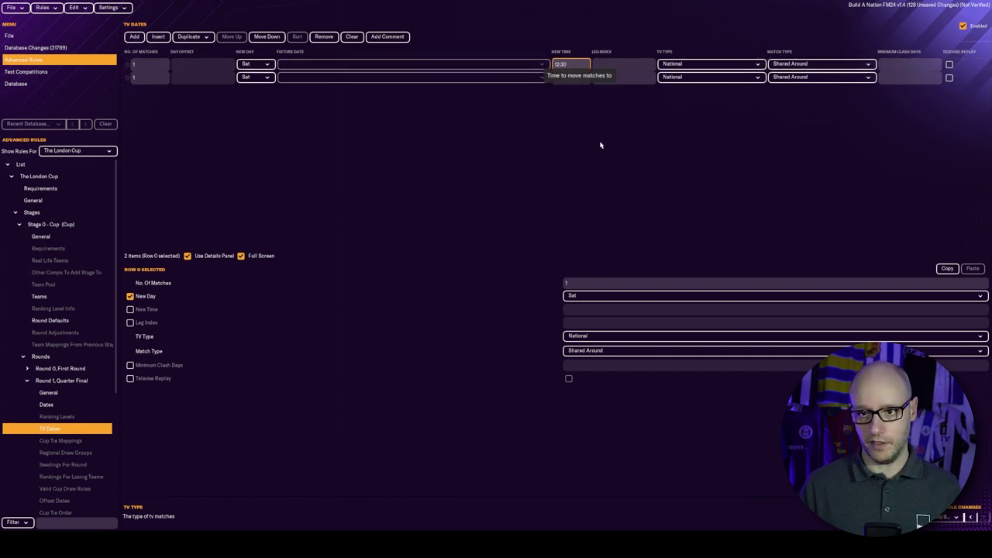
click(578, 77)
text(17:30)
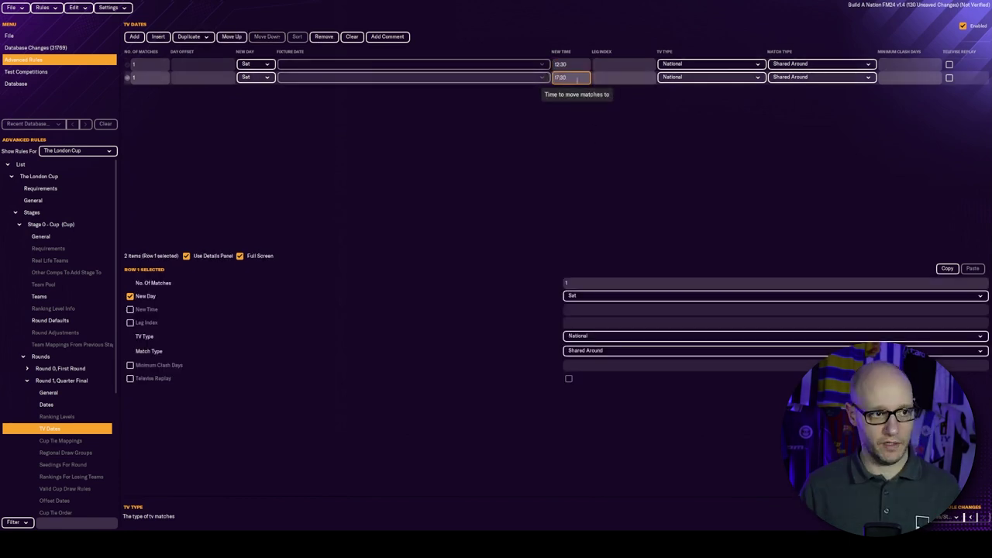
Set the Semi Final's prize money to 1,000,000 for the winner and 500,000 for the loser
click(27, 380)
click(27, 392)
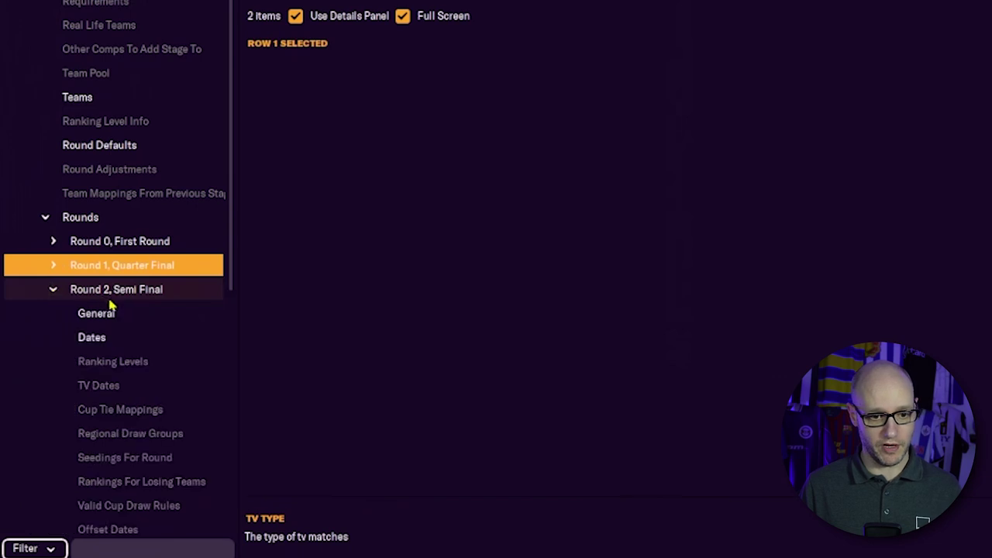
click(108, 310)
click(548, 396)
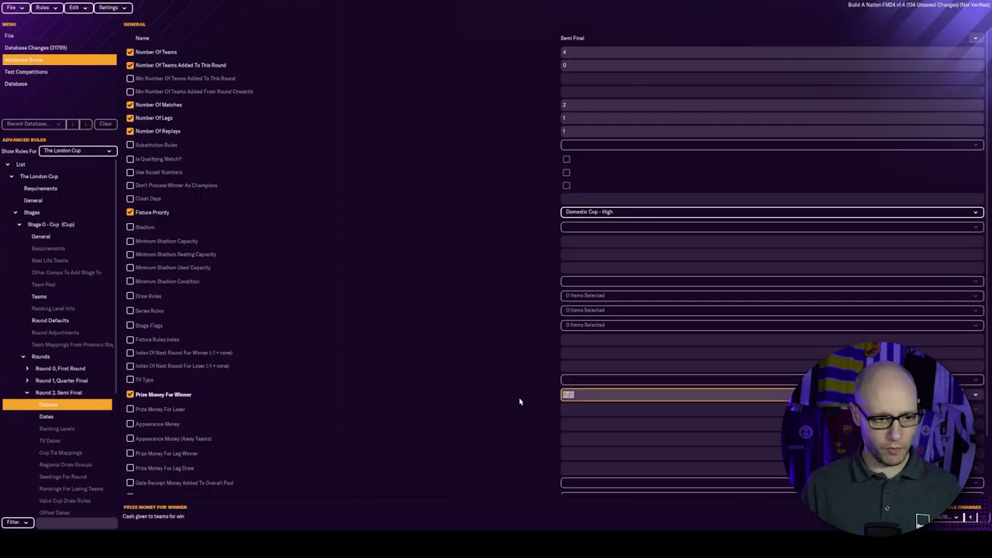
text(1000000)
click(130, 409)
click(567, 411)
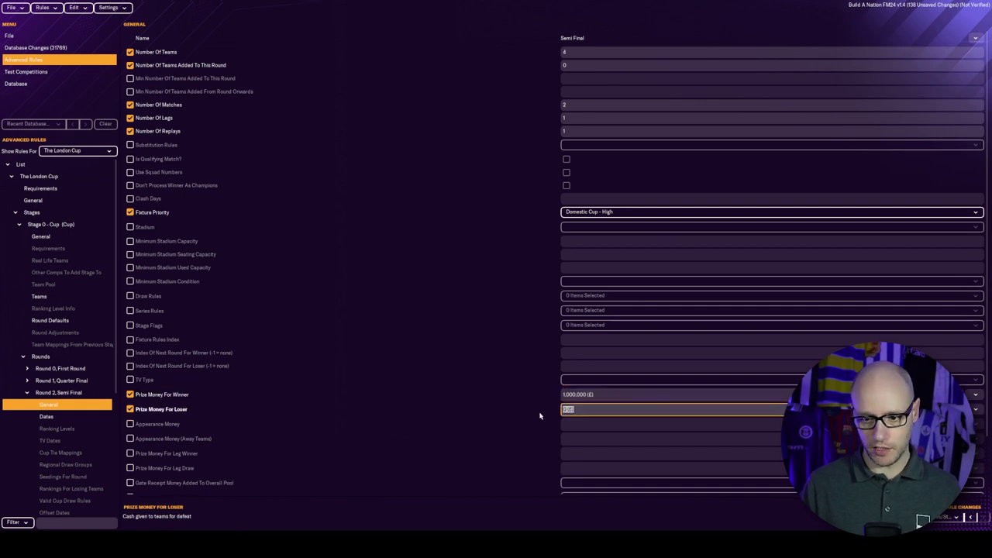
text(500000)
Schedule the Semi Final's draw 1 day after the Quarter Final at 19:00
click(46, 416)
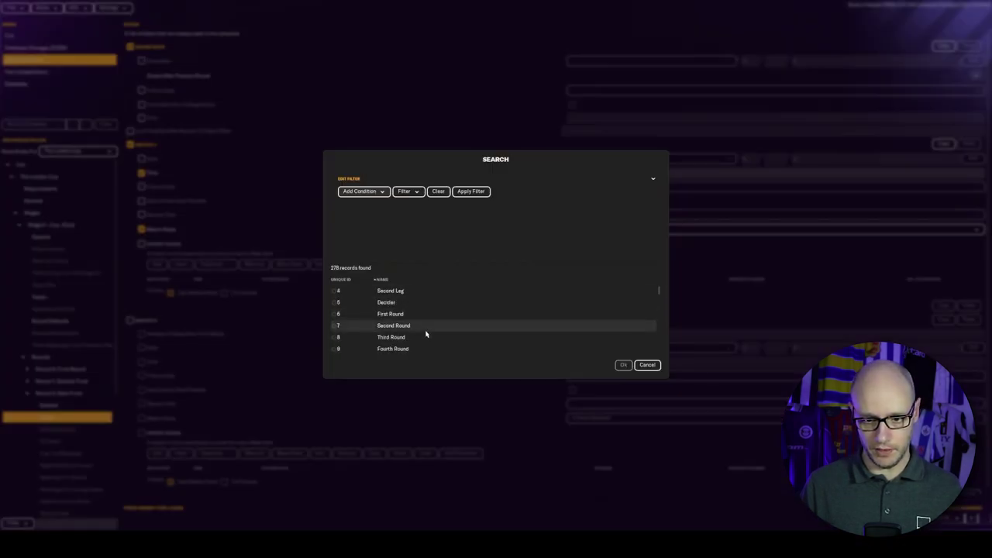
scroll(425, 334, down, 6)
click(416, 338)
click(624, 365)
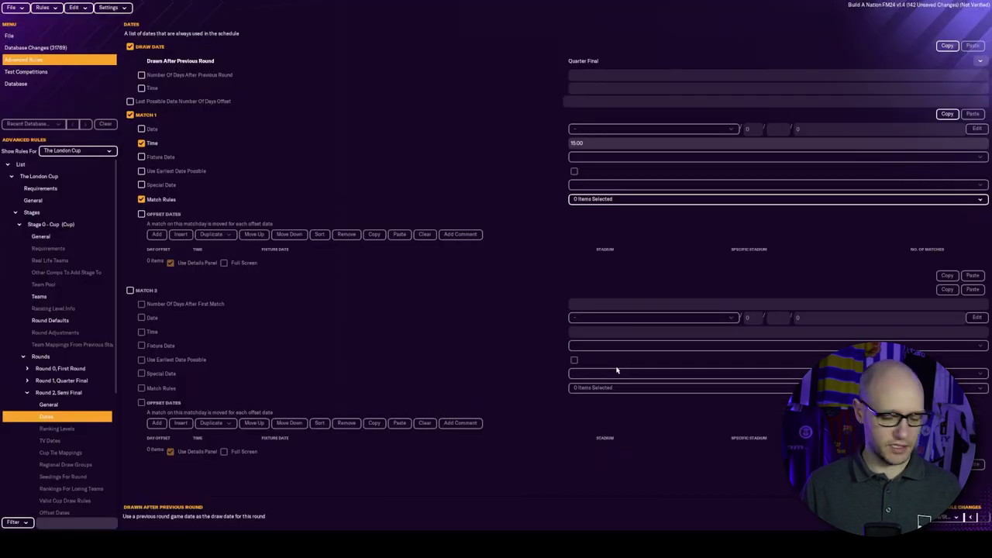
click(141, 75)
text(4)
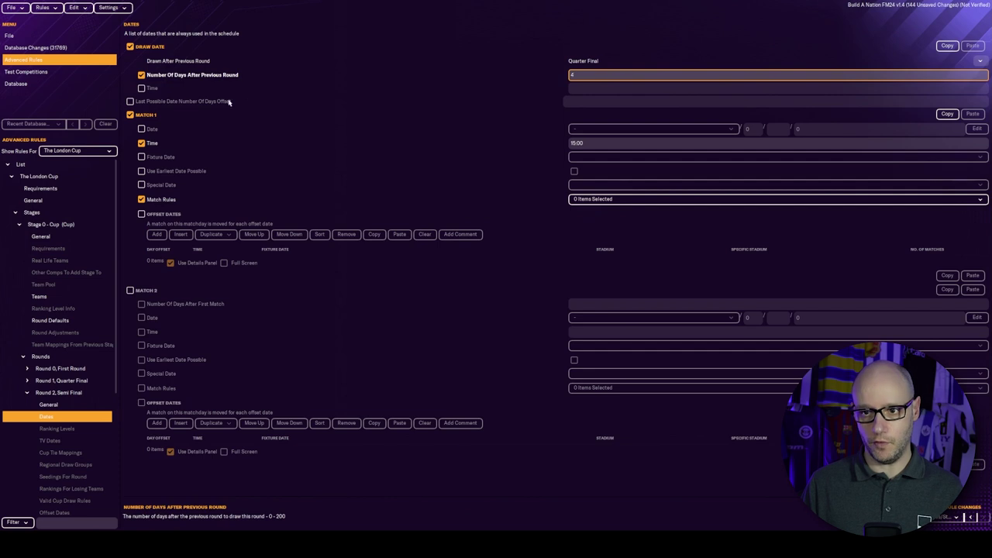
click(208, 89)
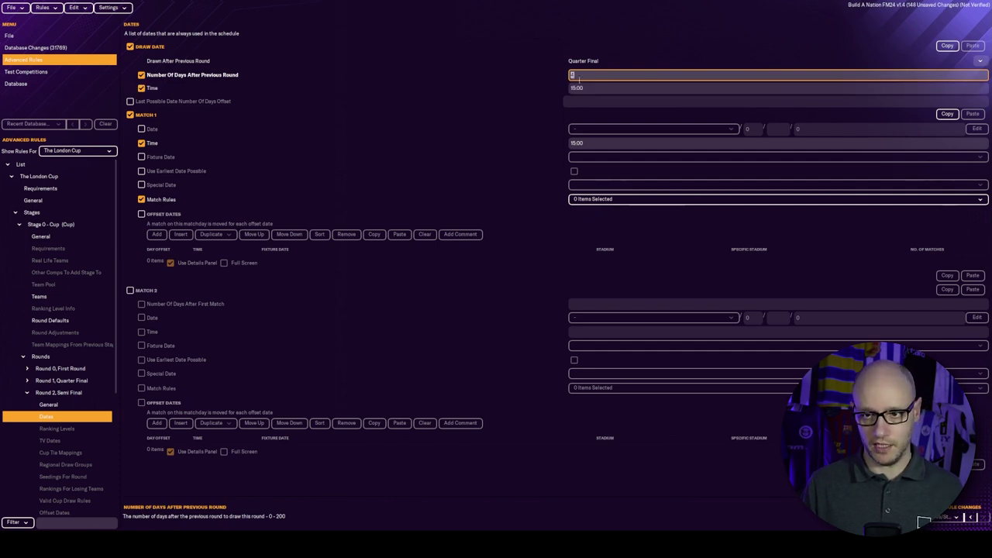
click(589, 89)
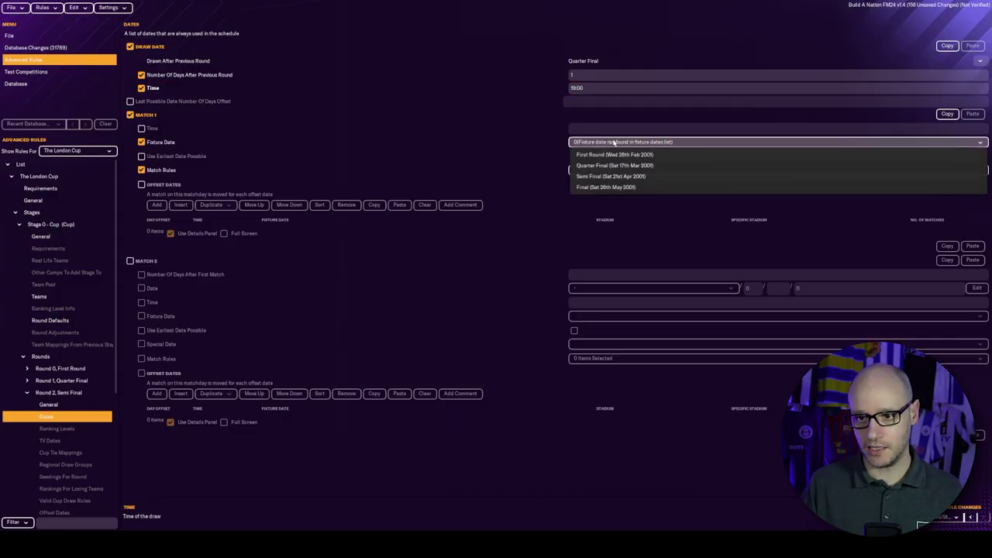
Assign Semi Final (Sat 21st Apr 2001) to the Semi Final's Match 1 with rules Extra Time, Penalties and Uses 10 Yards Penalty For Dissent Rule
click(611, 176)
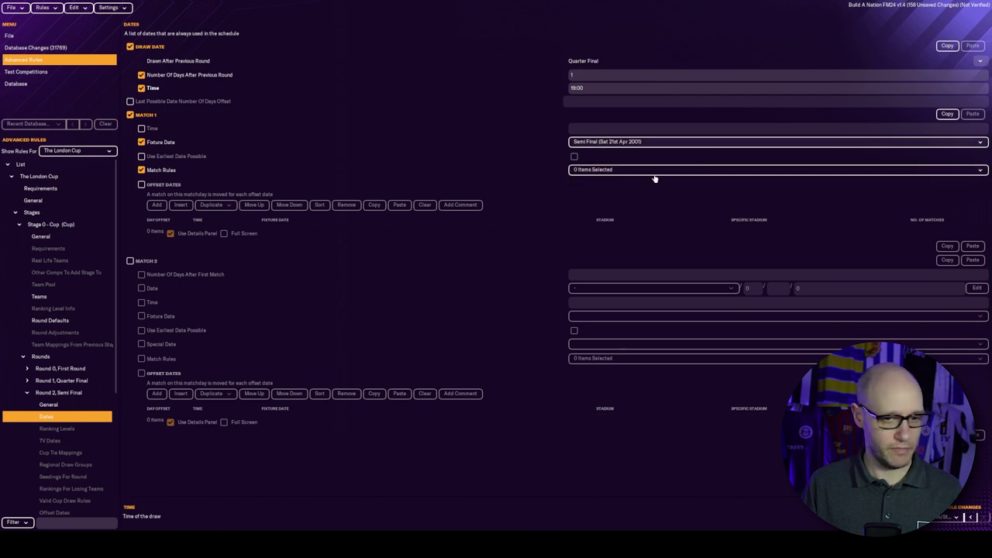
click(658, 169)
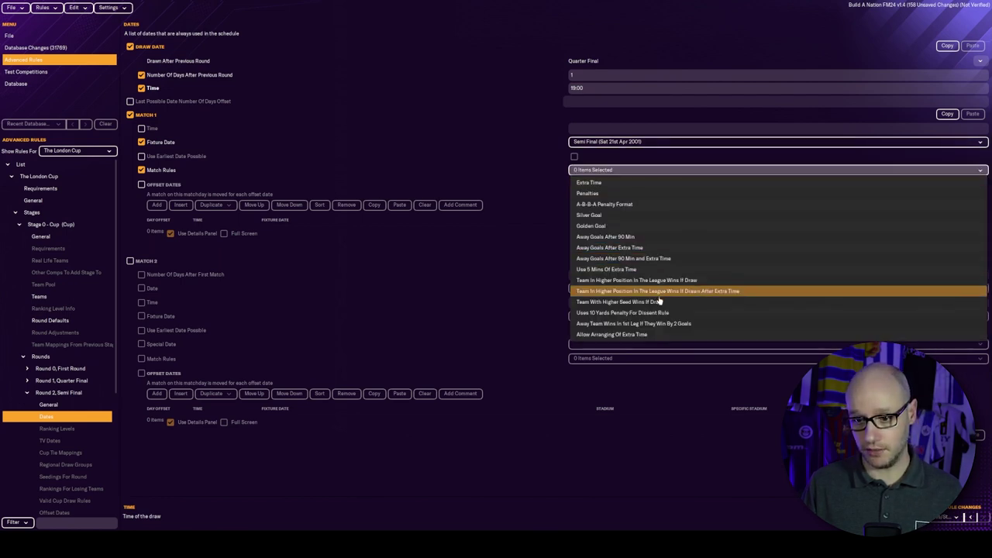
click(591, 182)
click(589, 193)
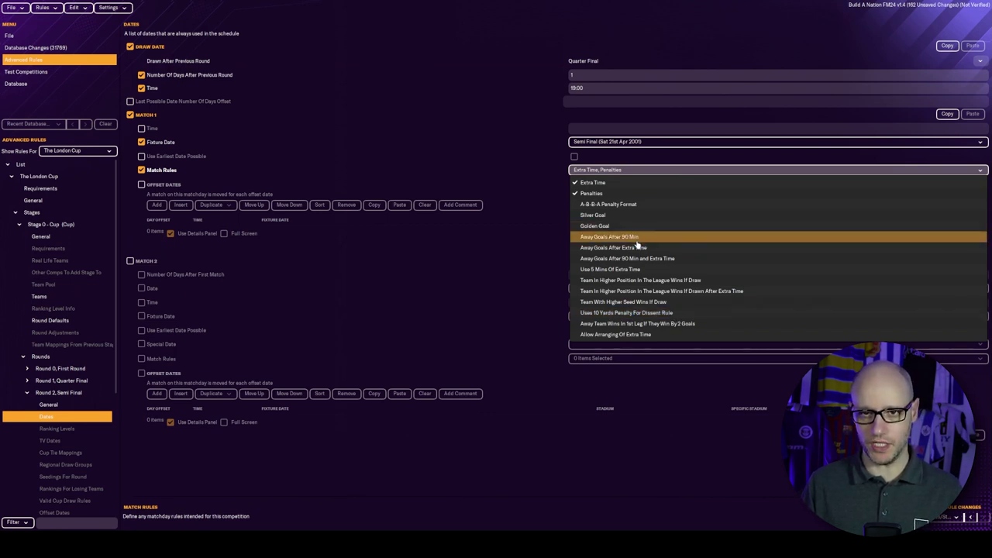
click(651, 312)
Add two TV dates to the Semi Final, moving 1 match to Sun and 1 match to Sat
click(78, 440)
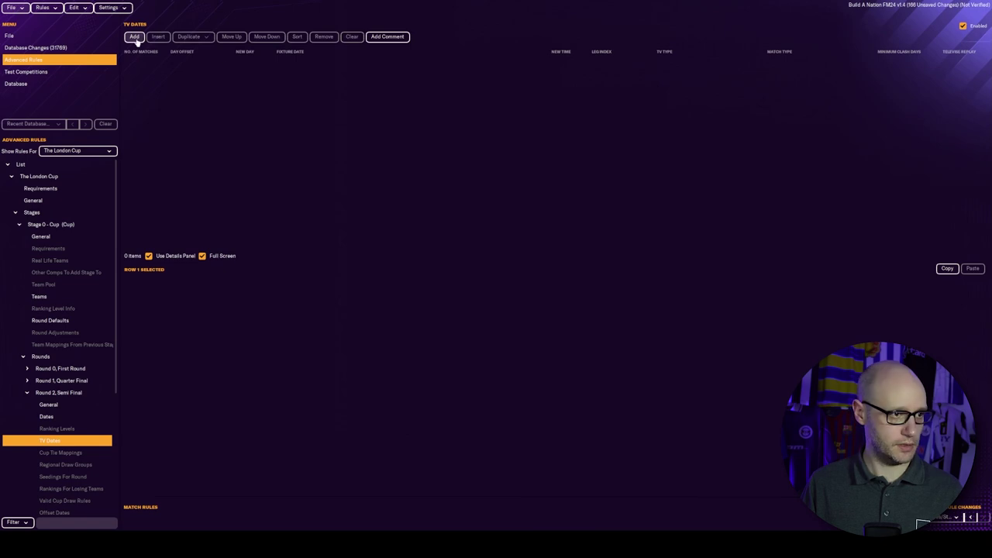
click(134, 36)
click(134, 36)
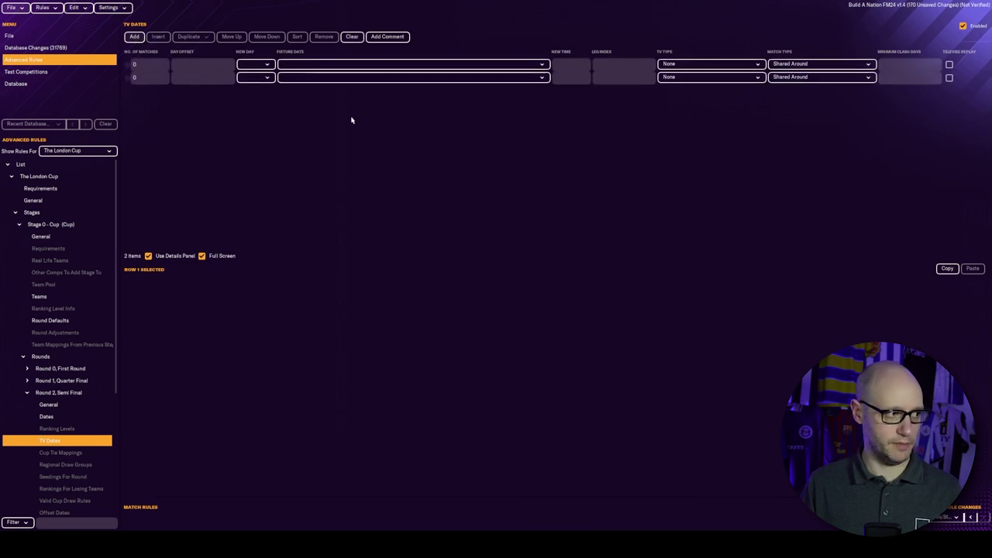
click(266, 65)
click(147, 65)
text(1)
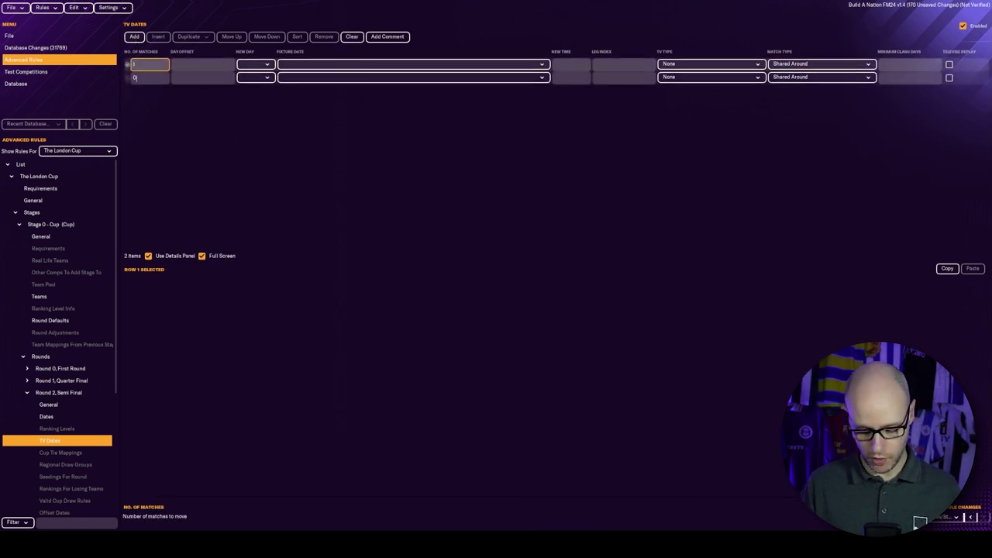
key(Return)
click(266, 65)
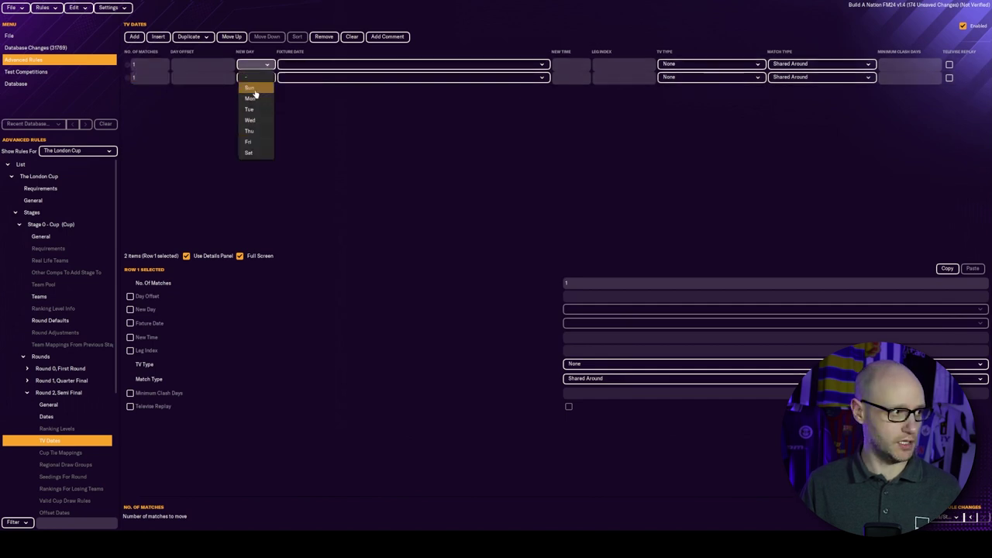
click(251, 87)
click(256, 78)
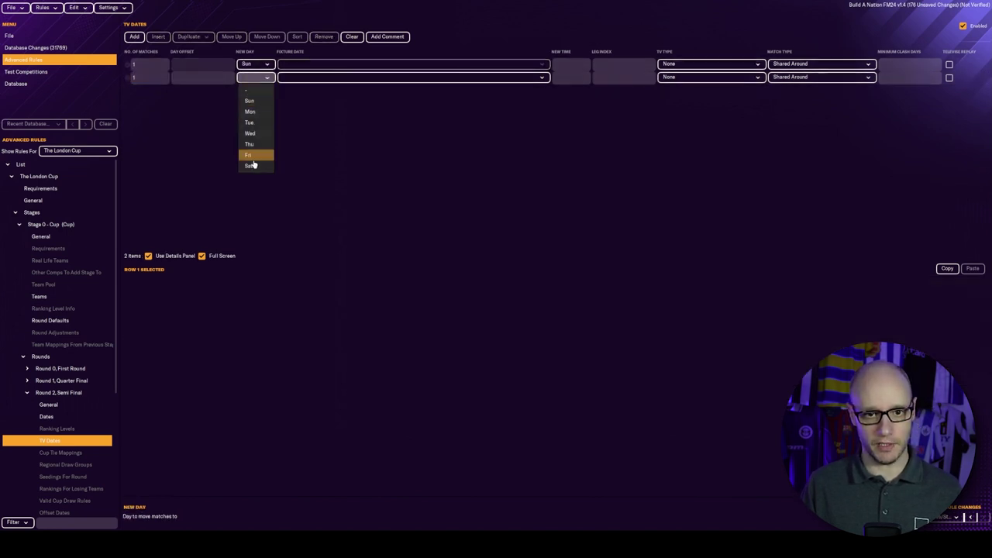
click(249, 166)
Set the Semi Final's TV dates to 15:00 on Sunday and 17:15 on Saturday, both with TV type National
click(574, 64)
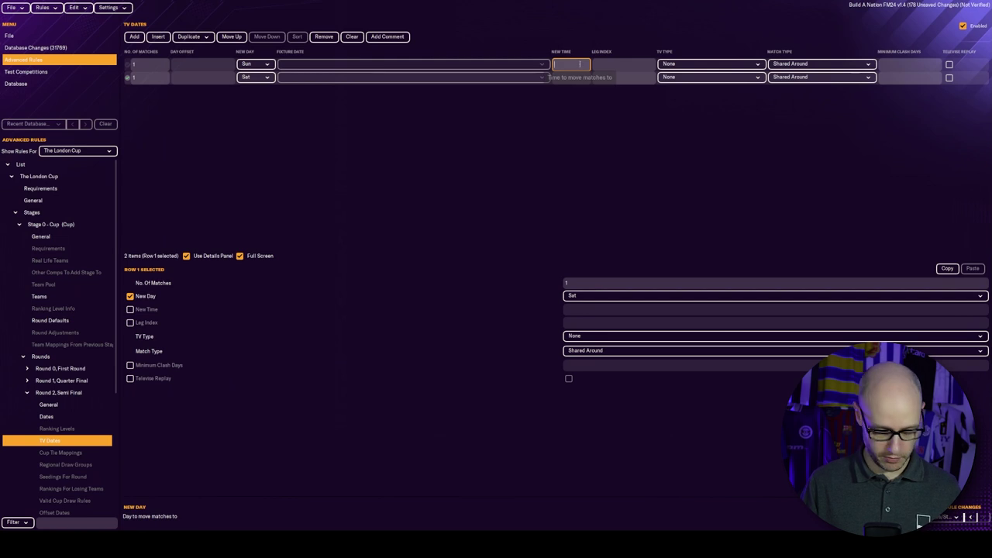
text(15:00)
click(575, 78)
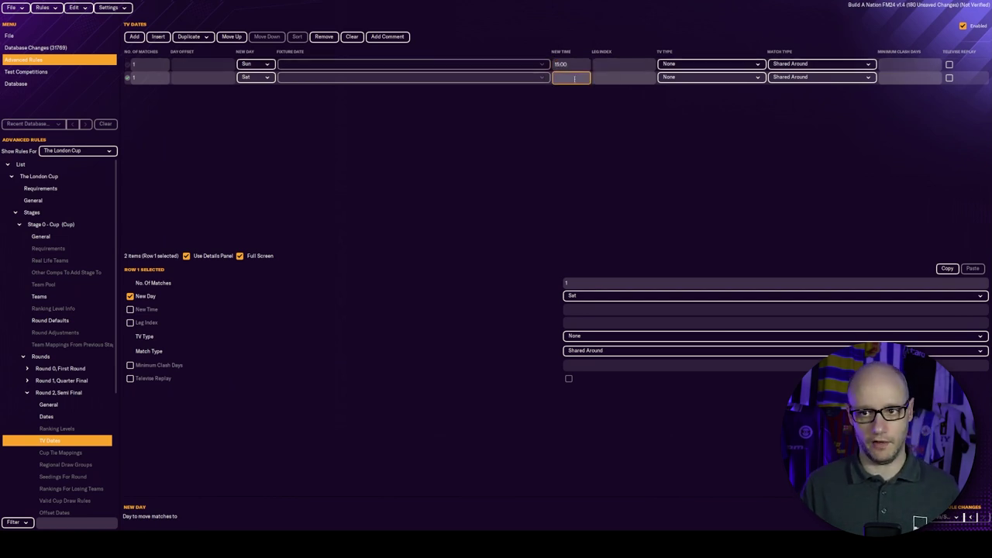
text(17:15)
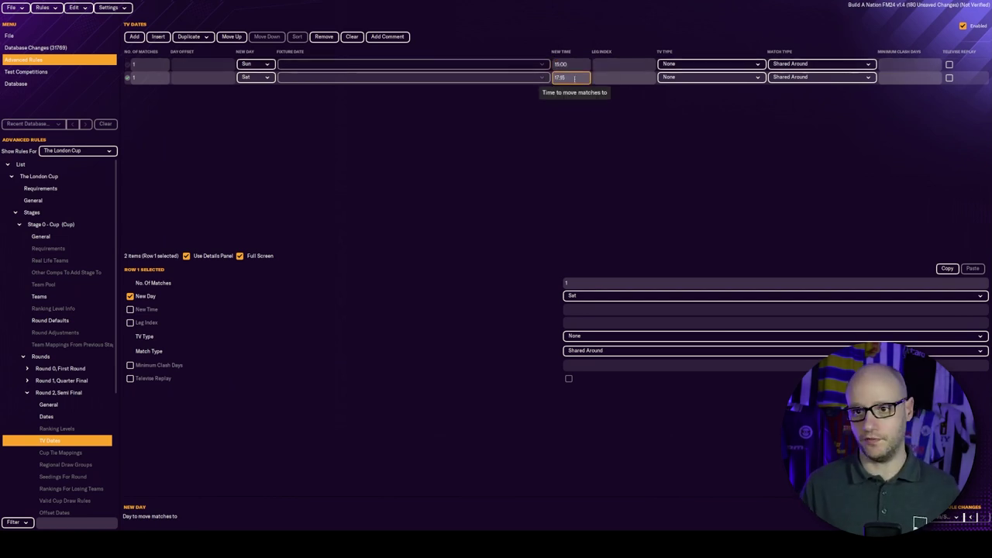
key(Return)
click(709, 77)
click(713, 98)
click(711, 77)
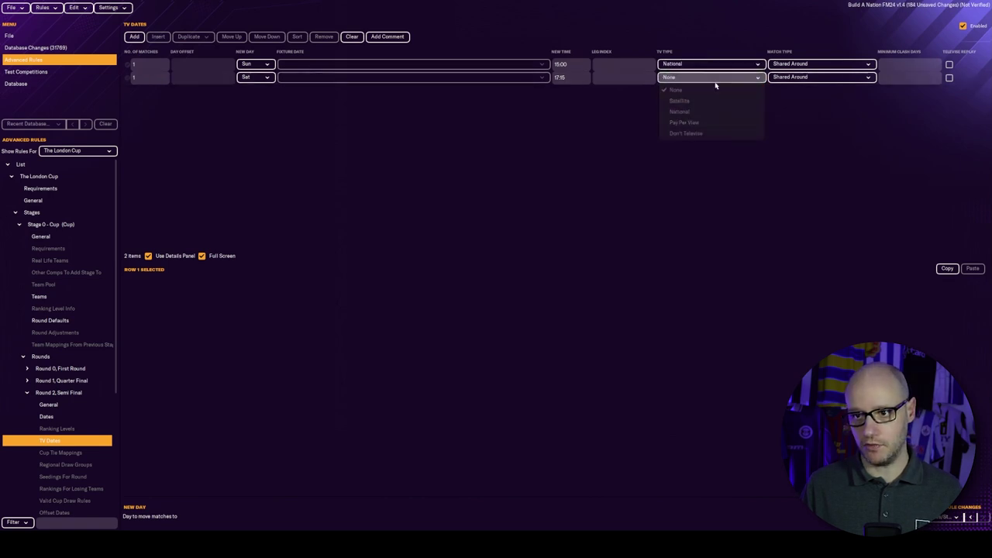
click(712, 114)
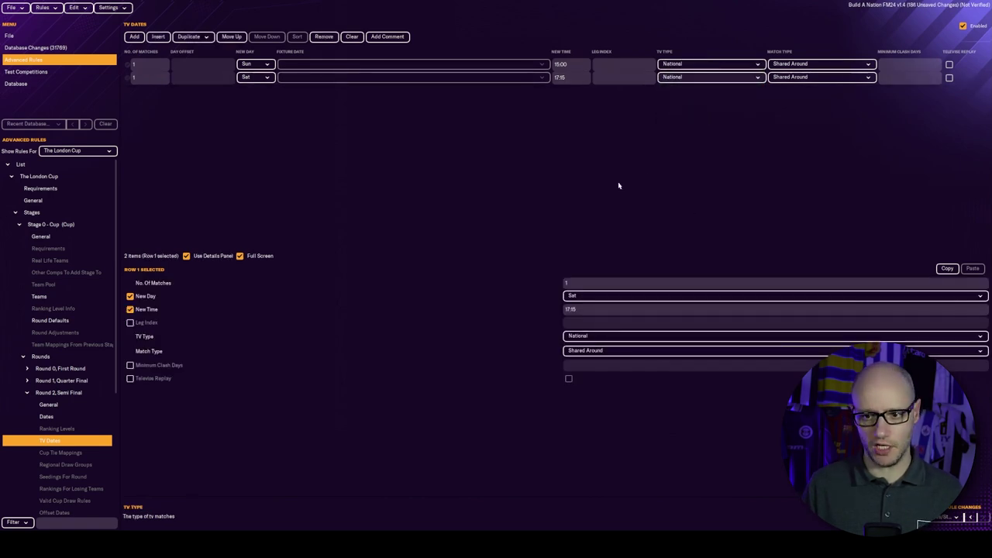
Set the Final's prize money to 2,000,000 for the winner and 1,000,000 for the loser
click(26, 393)
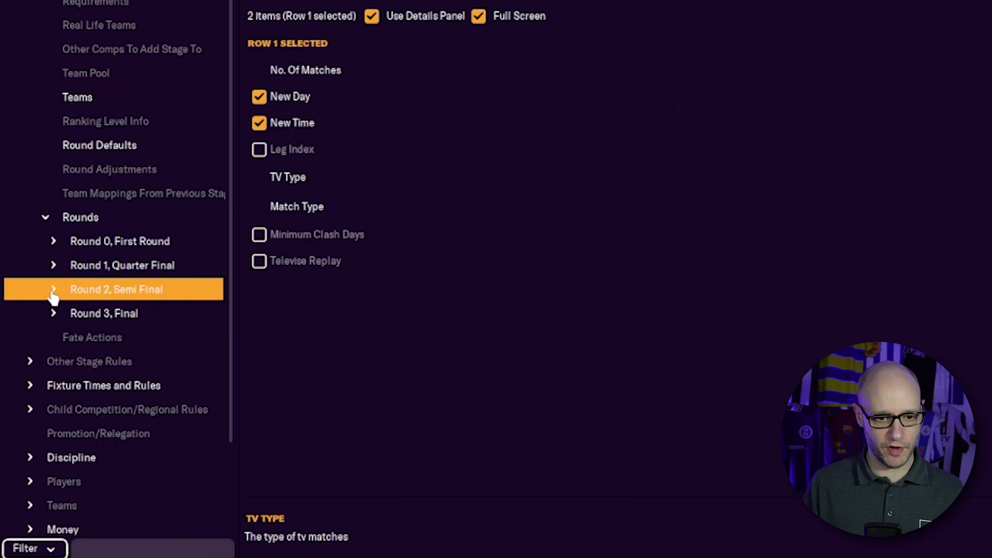
click(93, 313)
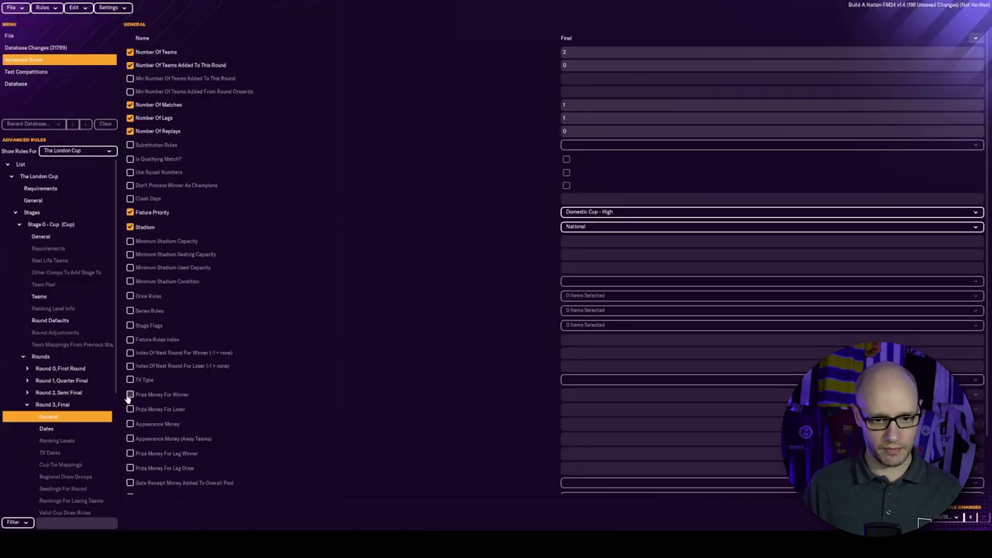
click(129, 394)
click(575, 395)
text(2000000)
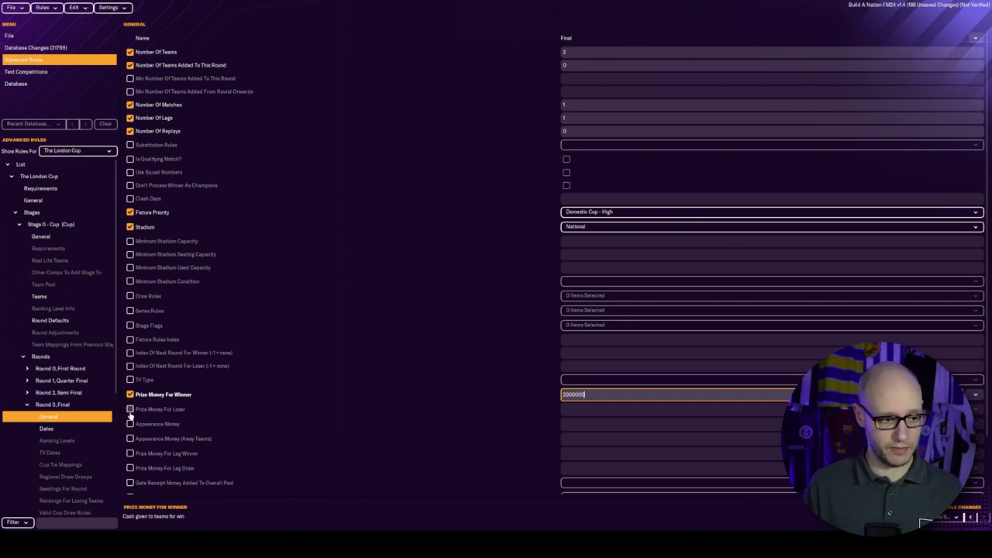
click(130, 409)
key(Tab)
text(1,000,000)
key(Return)
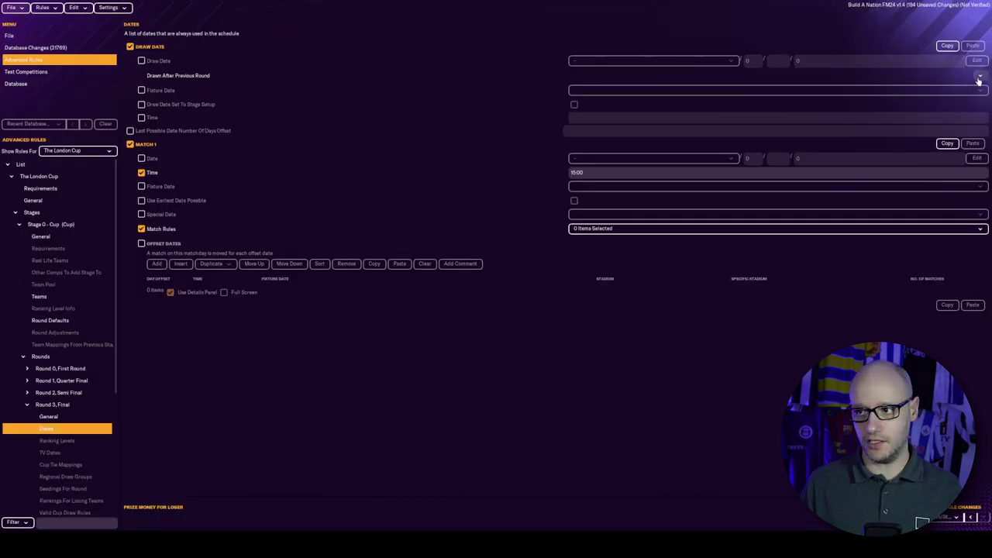
Set the Final's draw to take place 0 days after the Semi Final at 20:00
click(979, 78)
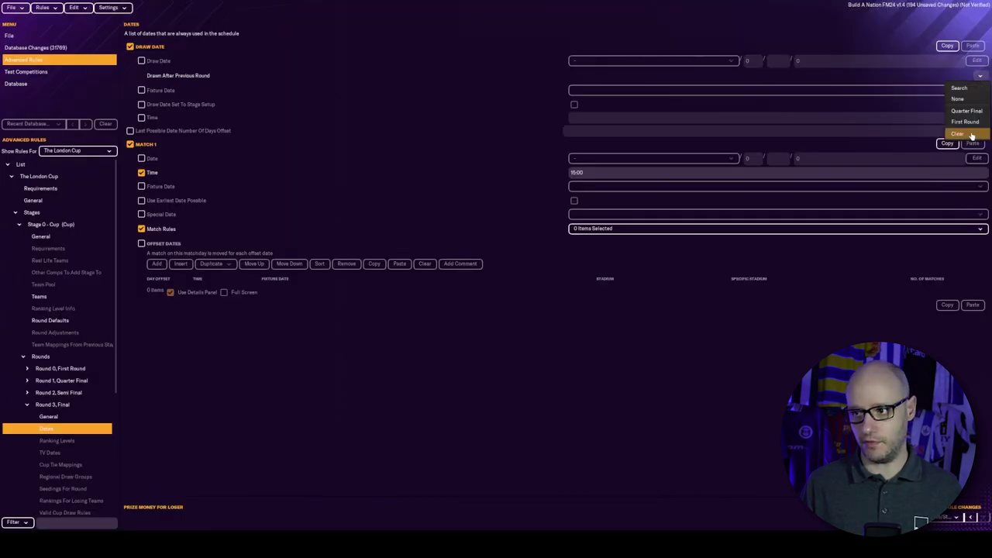
click(965, 90)
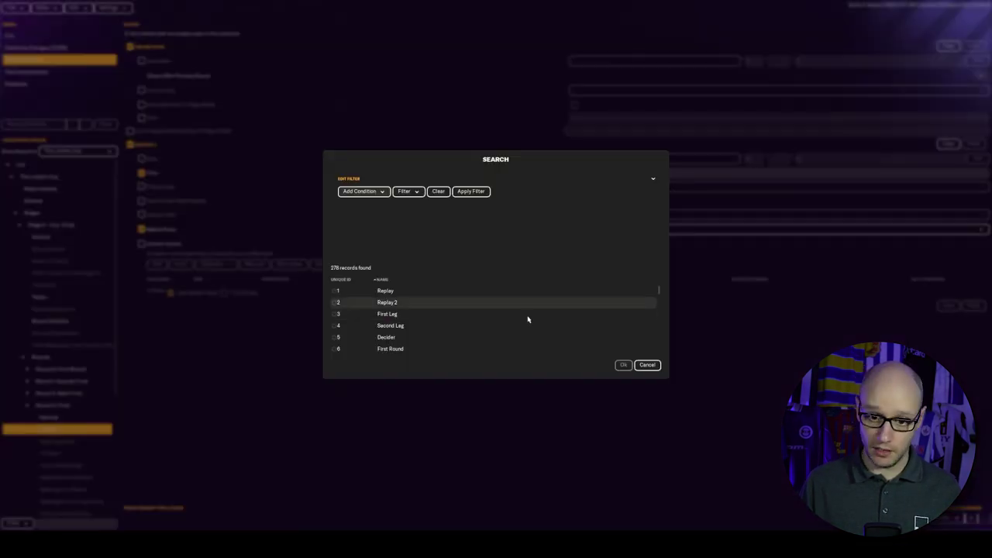
scroll(471, 326, down, 5)
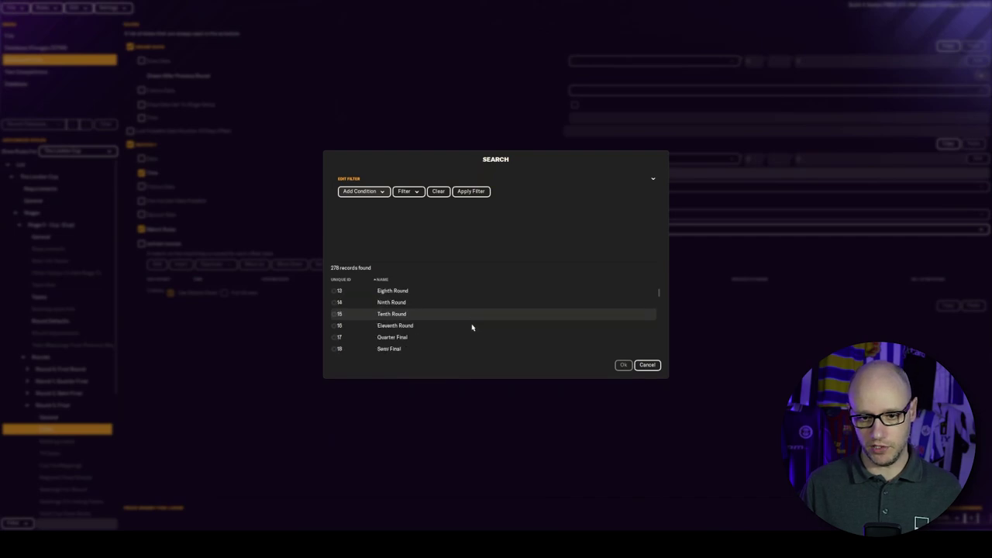
click(467, 332)
click(622, 365)
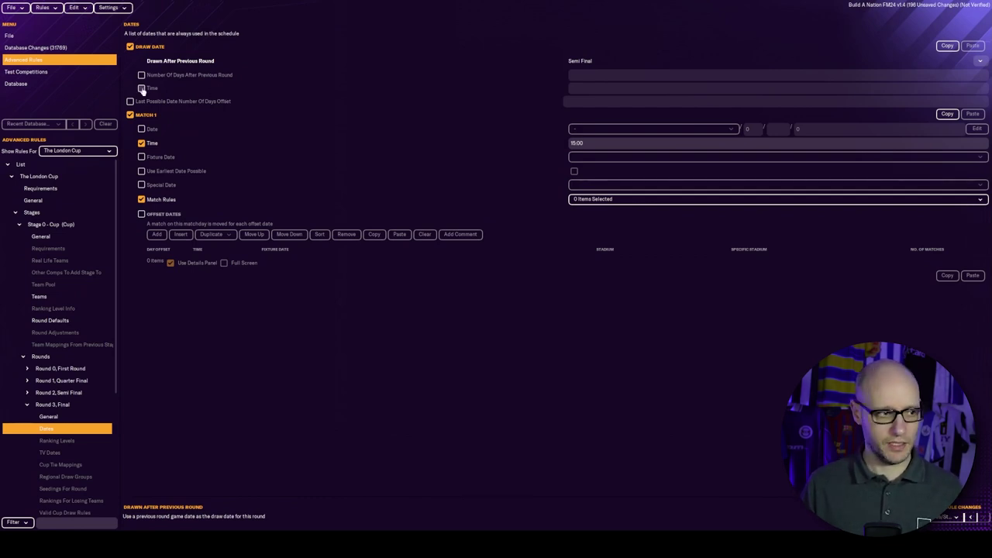
click(225, 75)
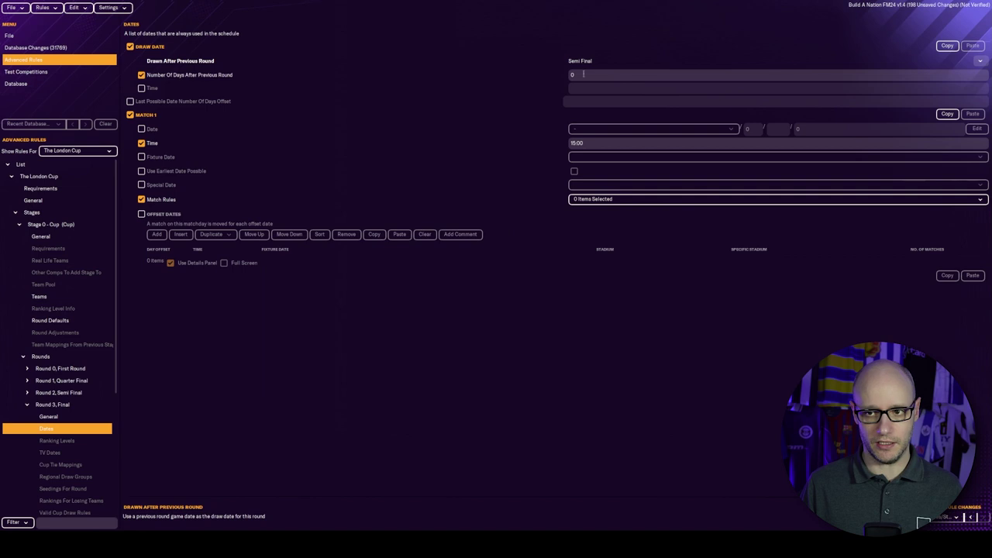
click(141, 88)
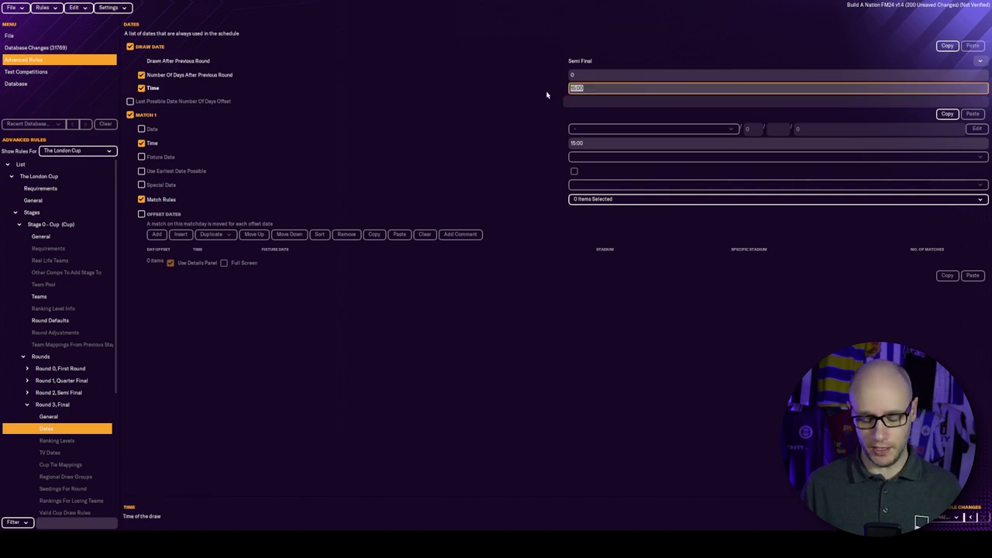
text(20:00)
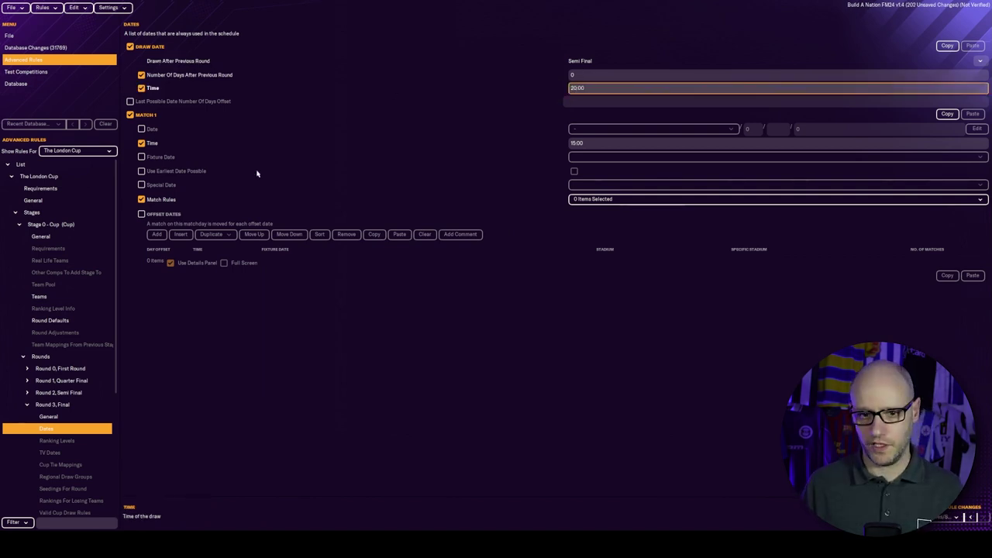
Assign fixture date Final (Sat 26th May 2001) to the Final's Match 1 and select its match rules
click(141, 156)
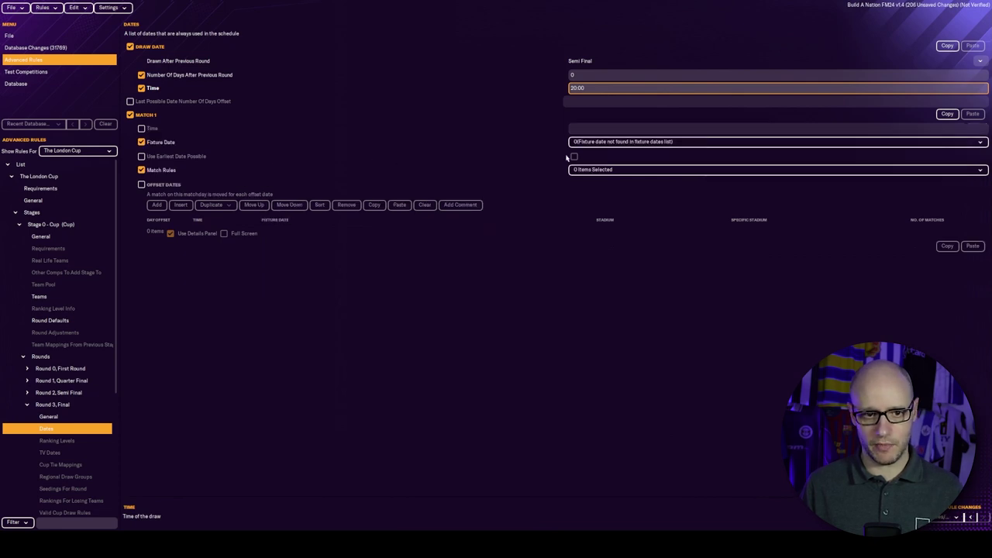
click(609, 142)
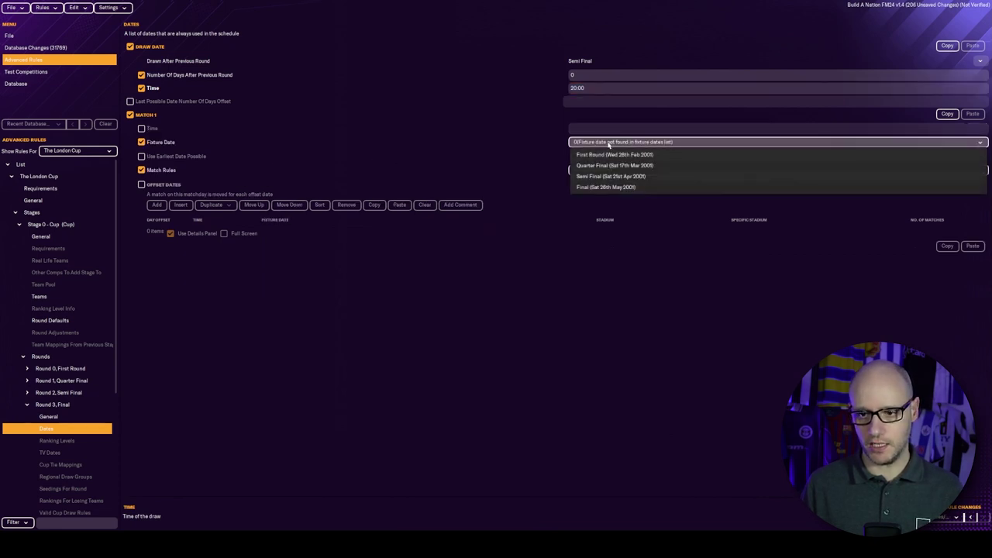
click(632, 188)
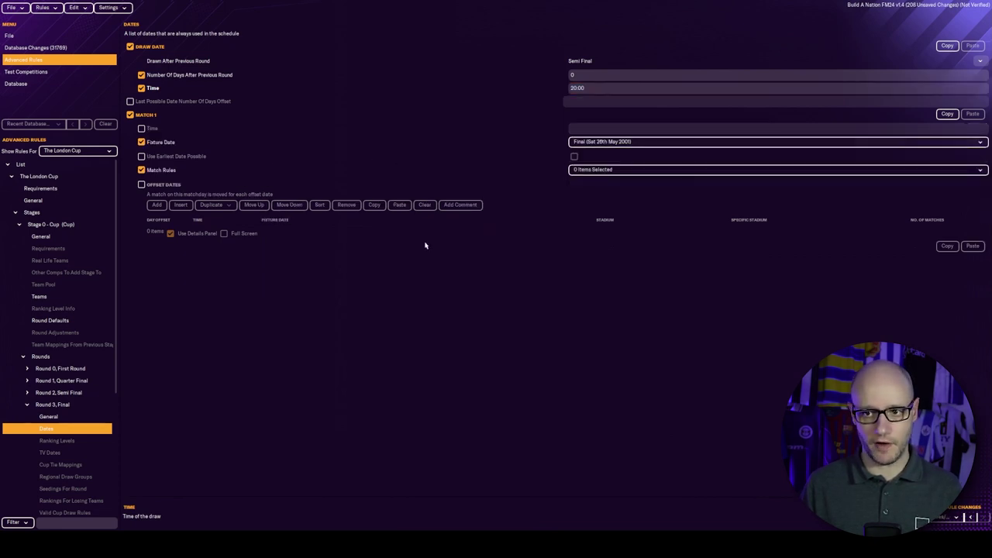
click(604, 178)
click(613, 182)
click(612, 193)
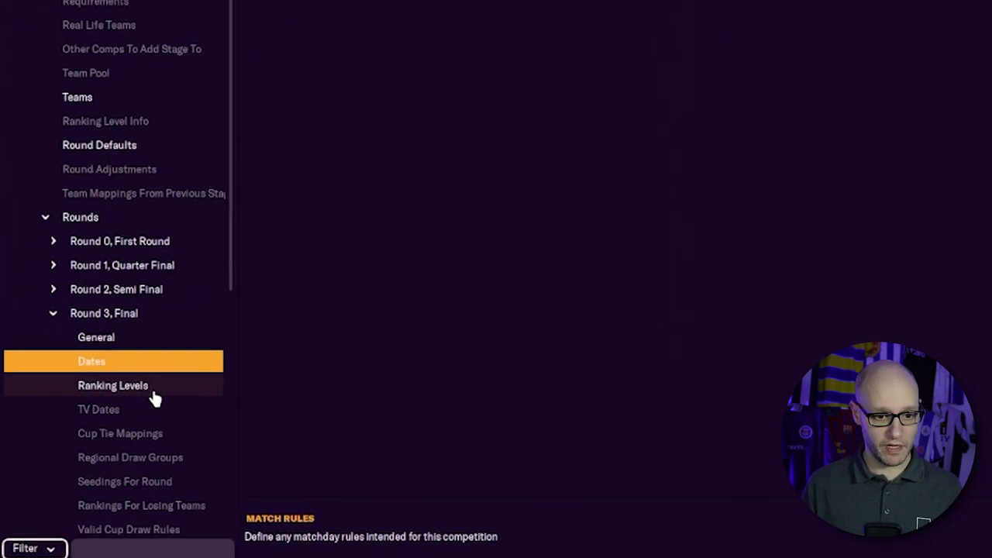
Add a TV date to the Final that moves 1 match to Sun at 17:15 with TV type National
click(78, 454)
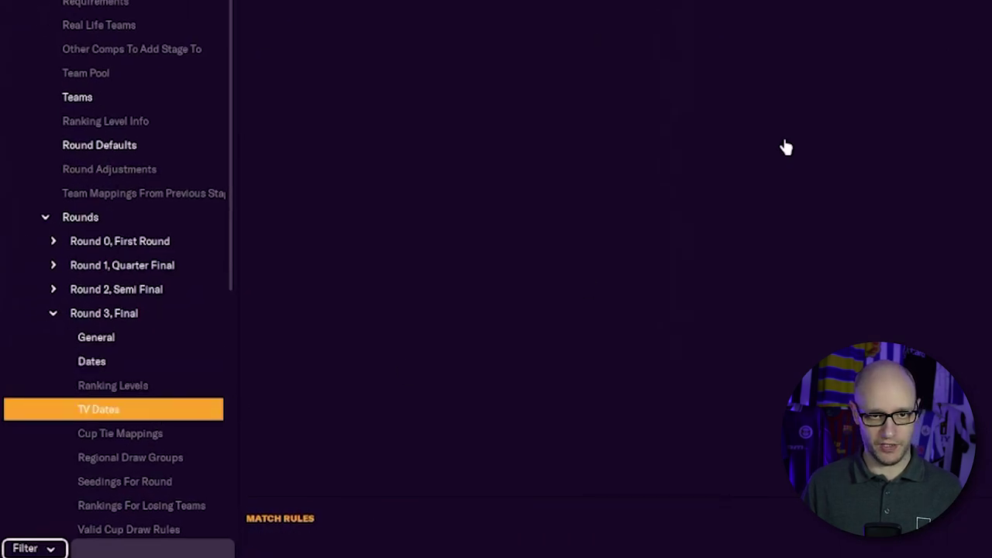
click(134, 36)
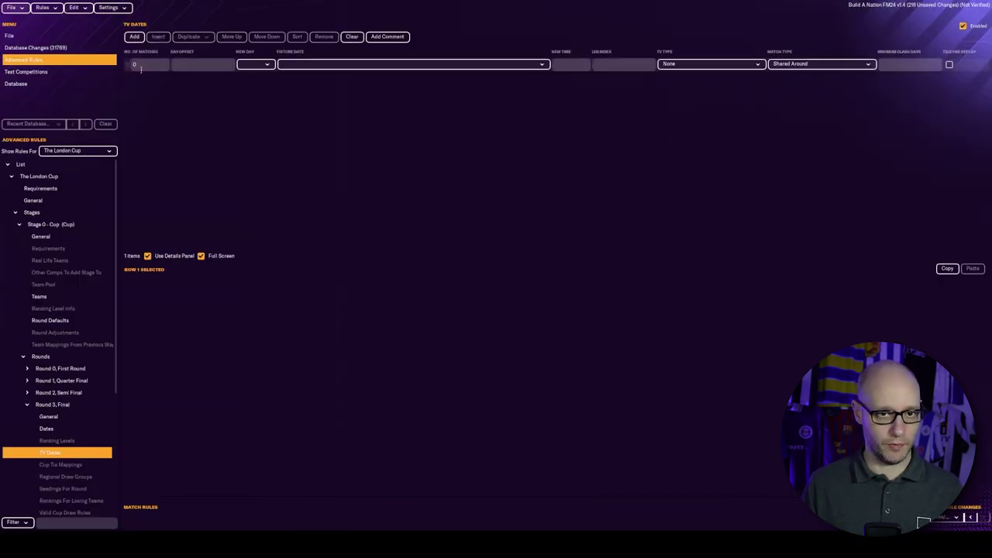
click(256, 64)
click(268, 153)
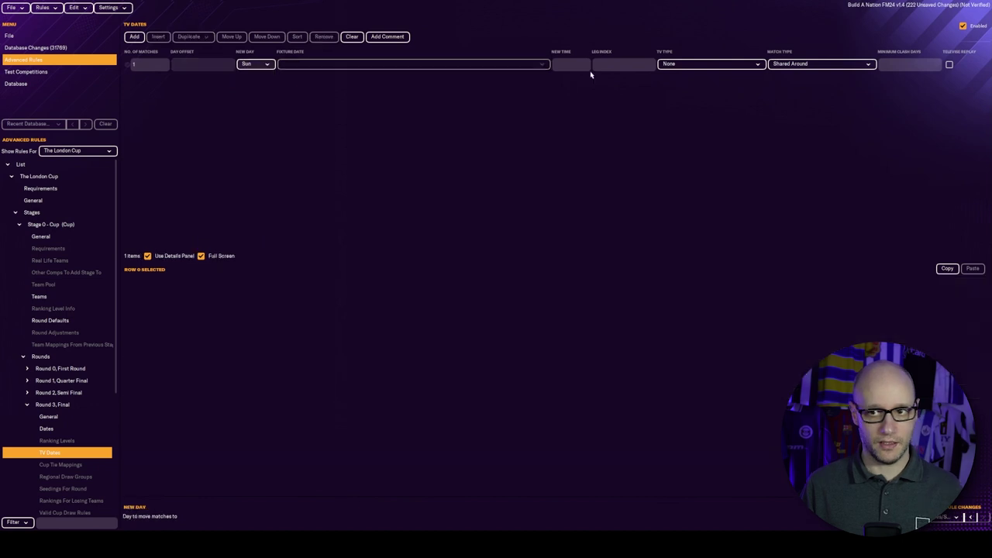
click(574, 65)
text(17:15)
click(709, 64)
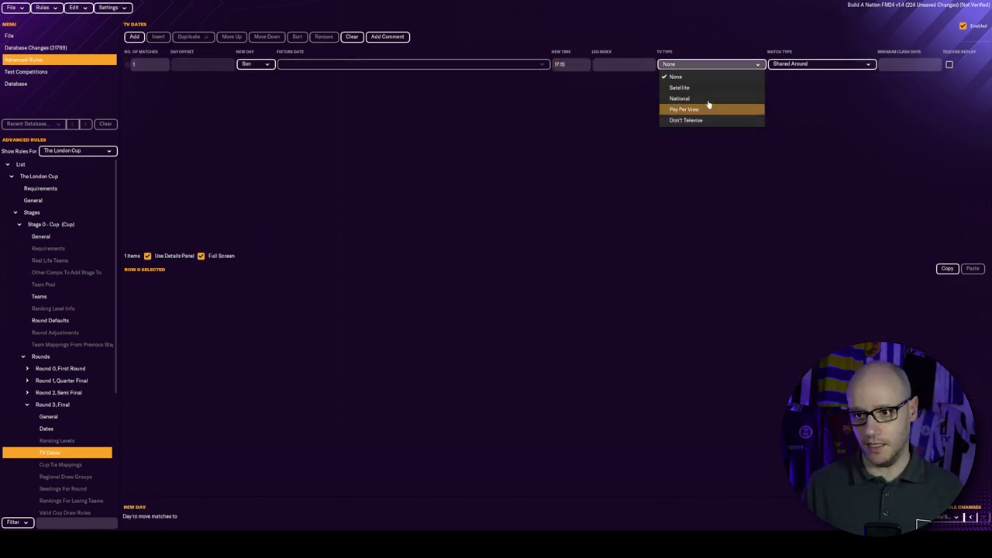
click(707, 99)
Set the number of replays to 0 for The London Cup's First Round, Quarter Final and Semi Final
click(55, 225)
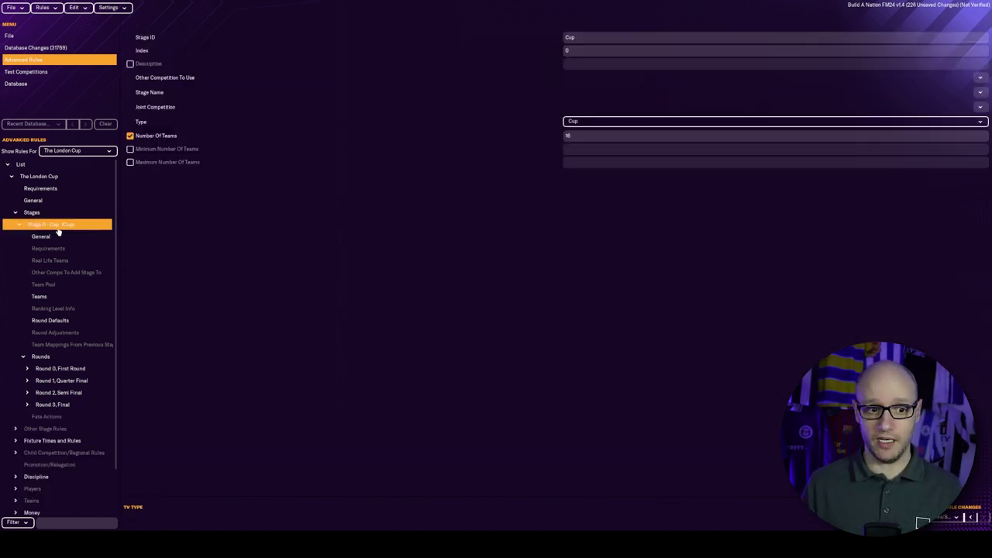
click(43, 236)
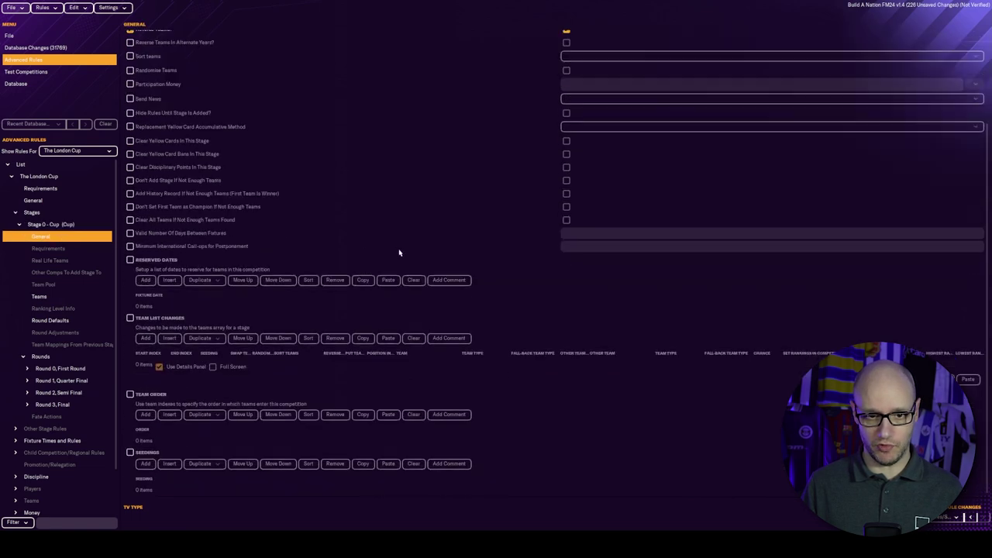
click(73, 357)
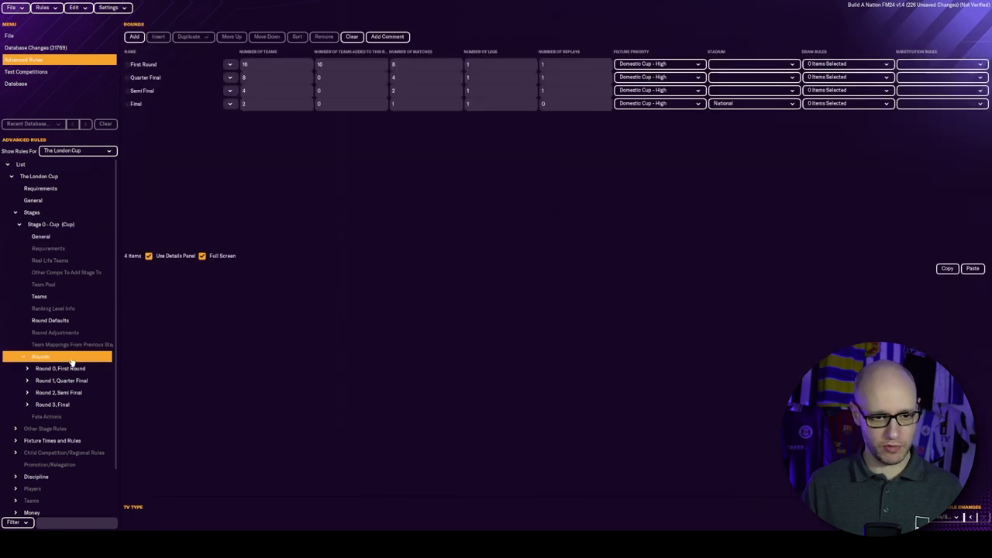
click(558, 64)
text(0)
key(Down)
text(0)
key(Down)
text(0)
key(Return)
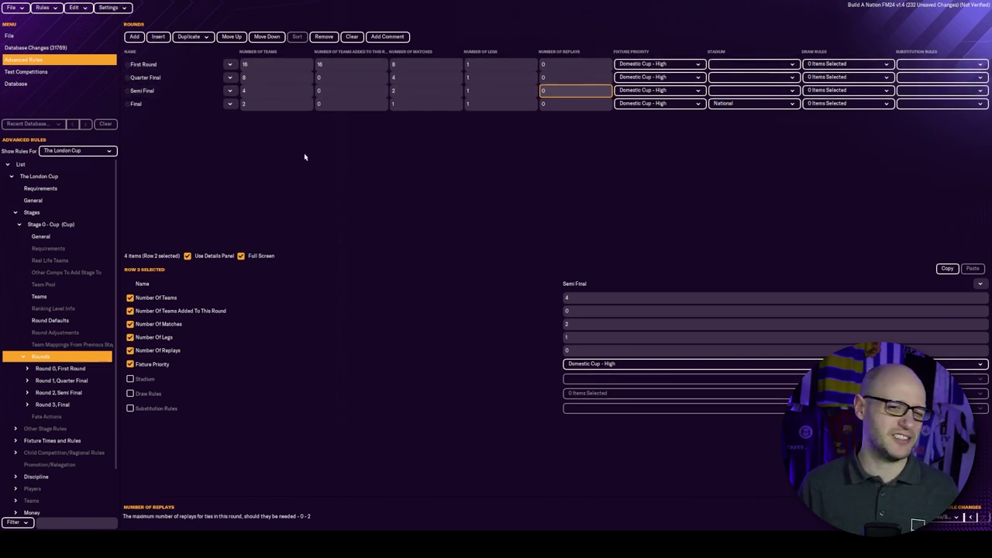
Save the editor data as a new file titled Build A Nation FM24 v1.41
click(25, 11)
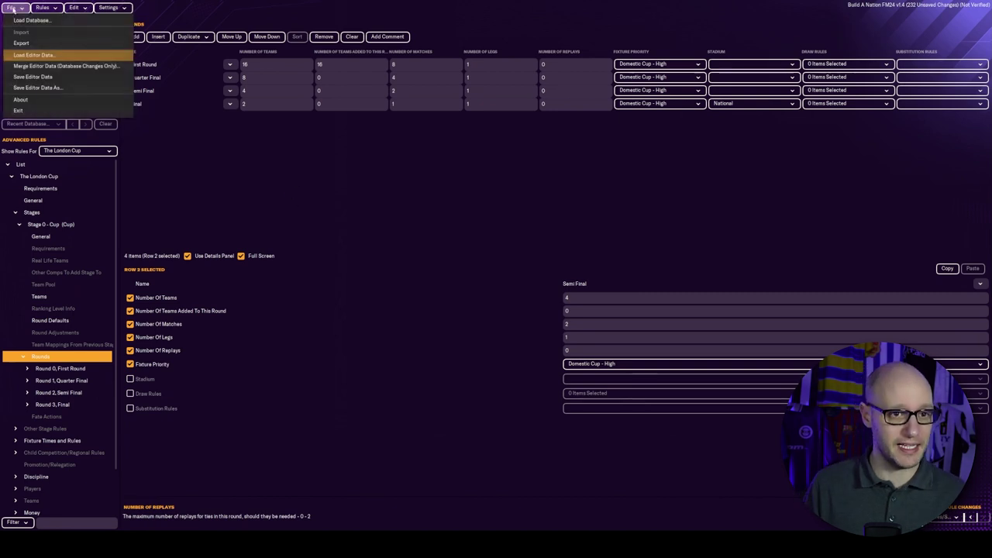
click(54, 77)
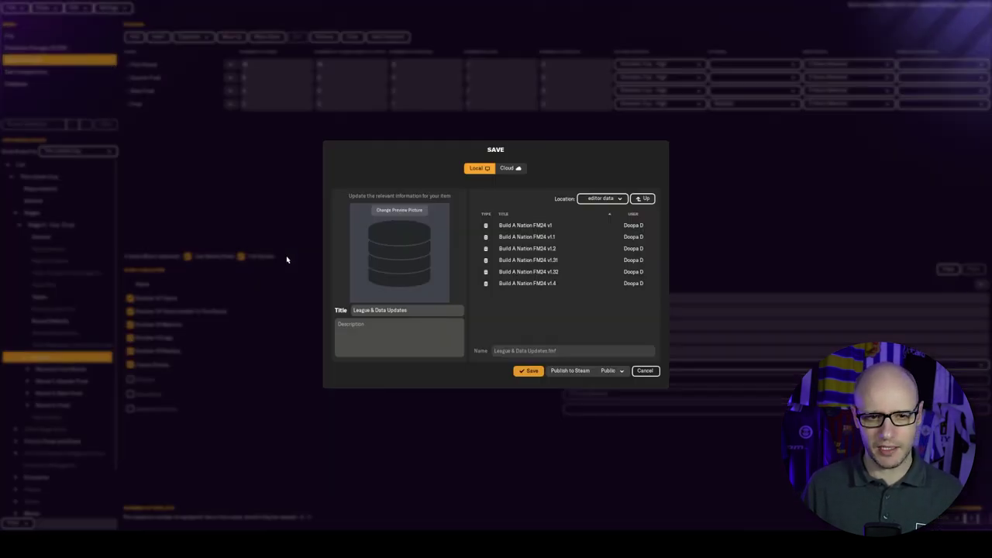
click(542, 287)
click(426, 310)
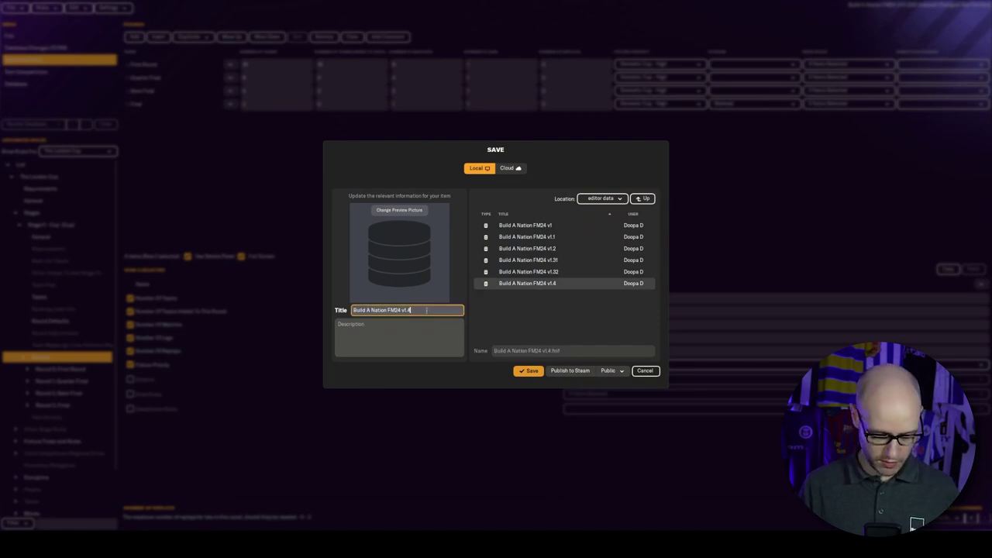
key(Escape)
click(21, 9)
Test the nation rules for all divisions
click(54, 8)
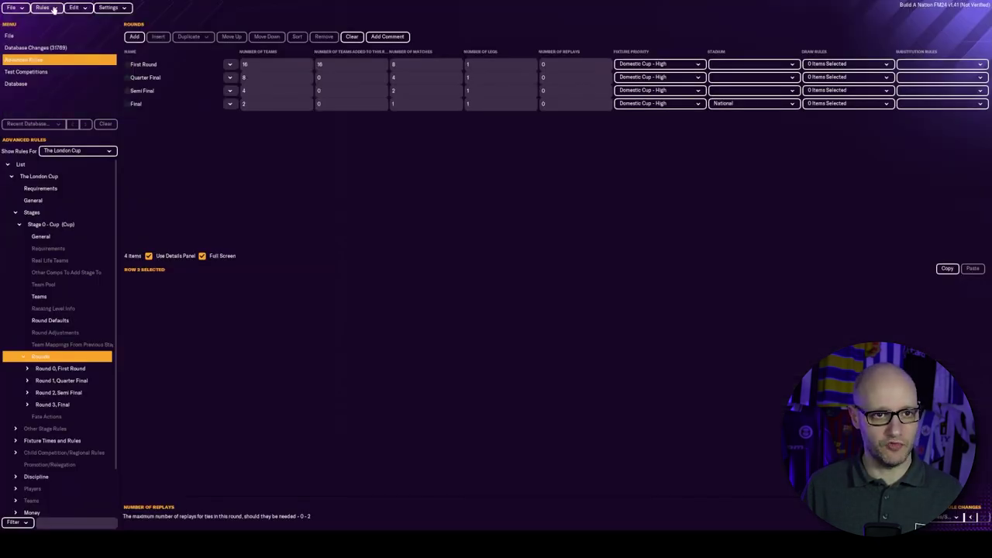
click(54, 9)
mouse_move(77, 76)
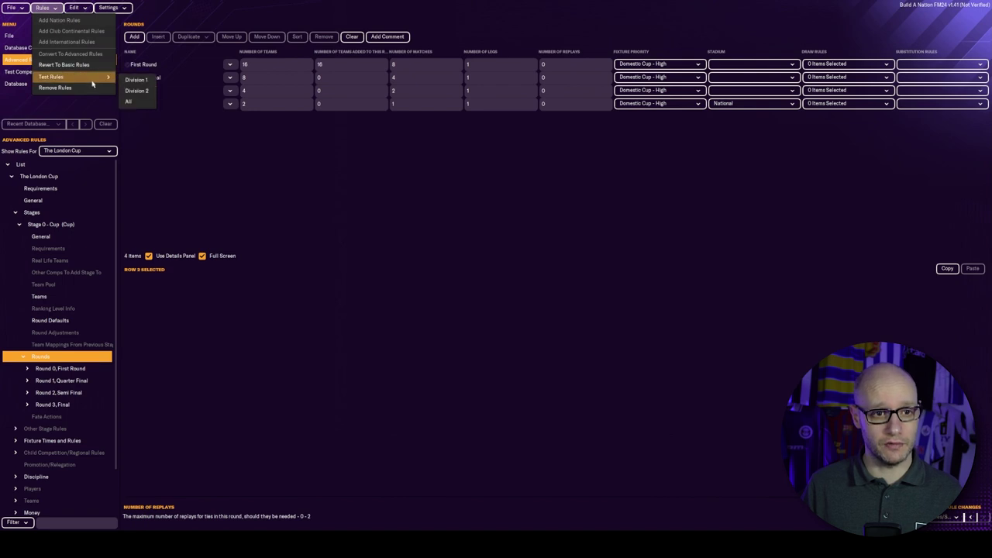
click(129, 102)
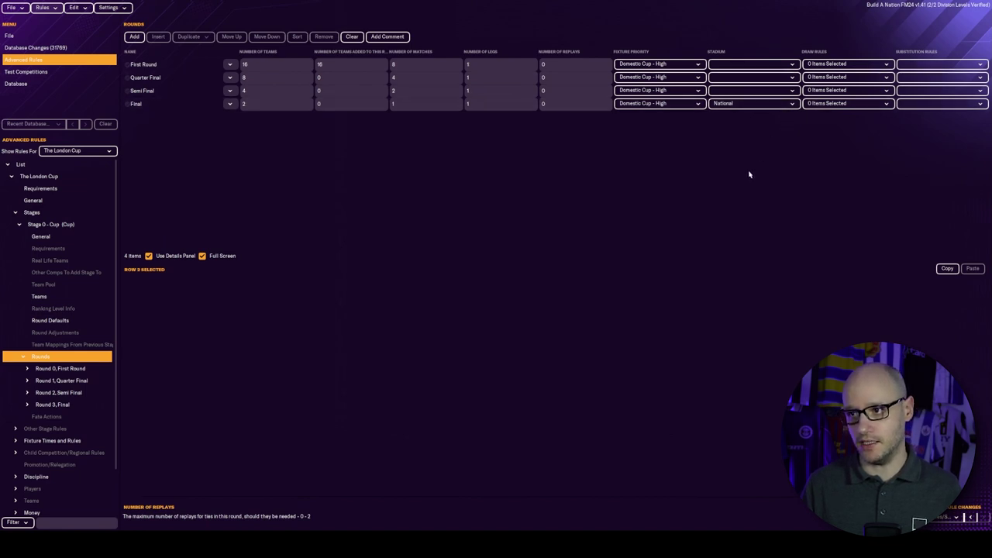
Save the tested editor data again
click(13, 7)
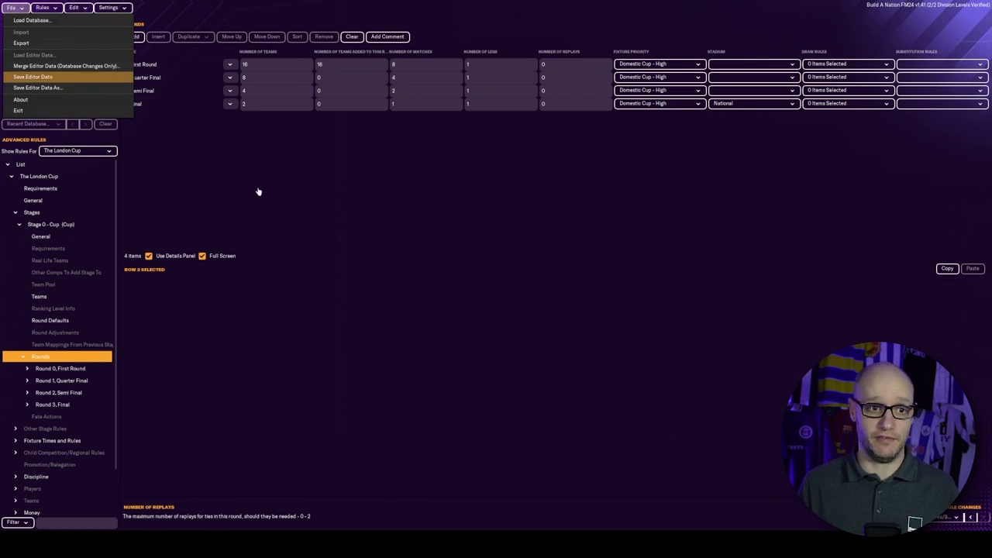
key(Return)
click(551, 280)
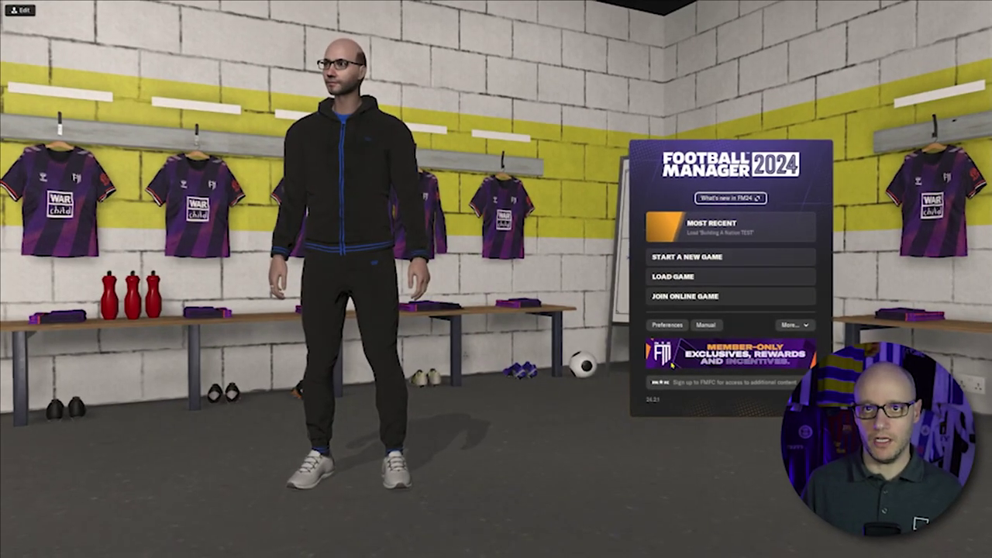
Switch to Football Manager 2024 and set up a new career with only the Build A Nation FM24 v1.41 data file enabled
click(707, 264)
click(454, 229)
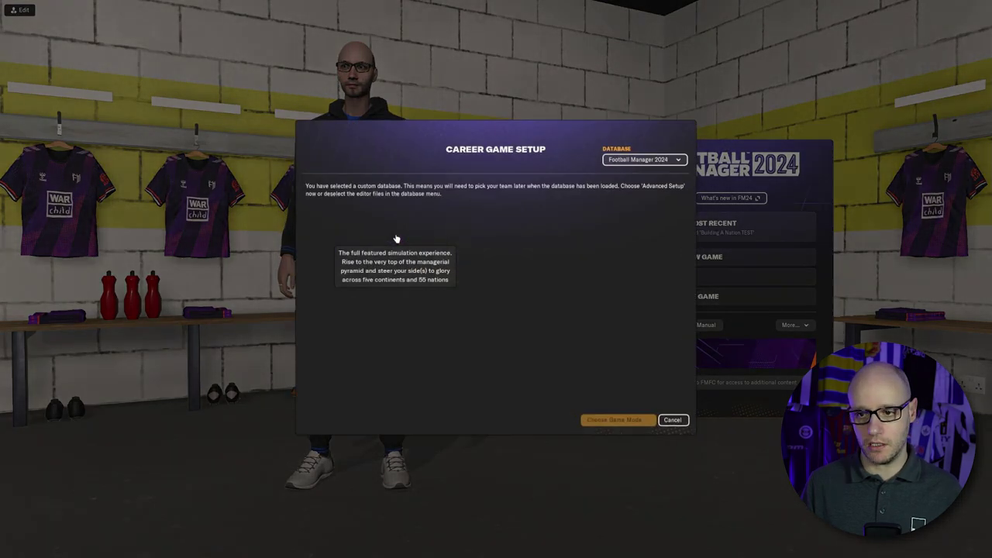
click(644, 159)
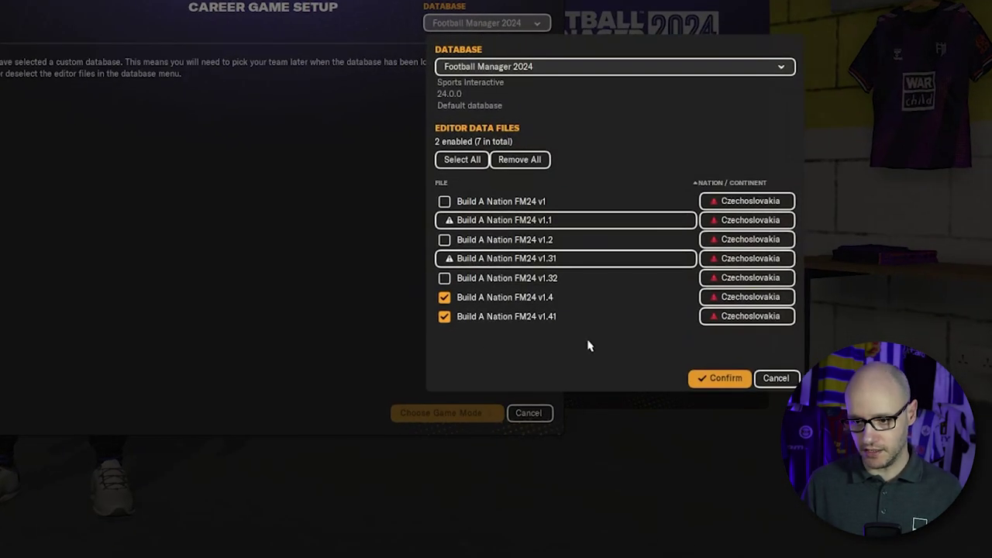
click(444, 298)
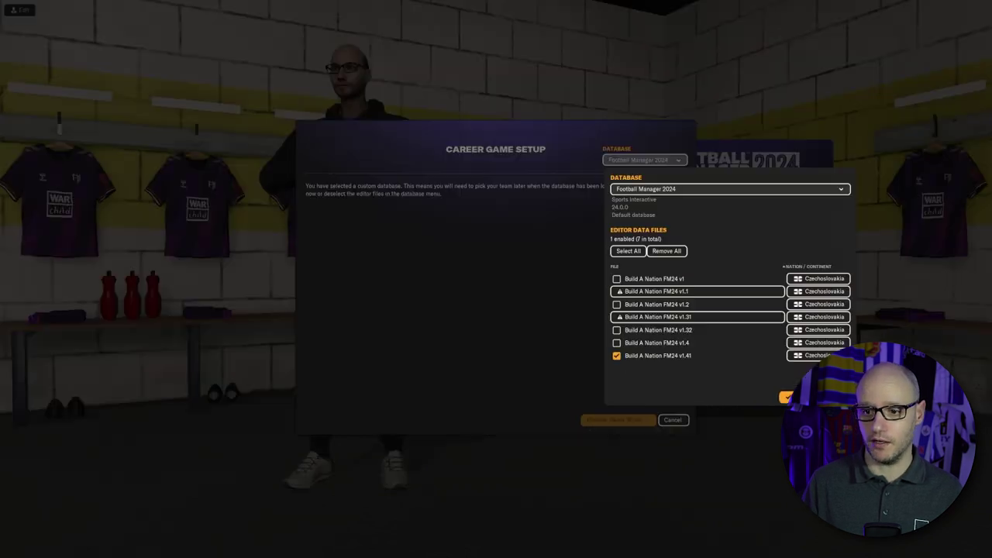
click(717, 378)
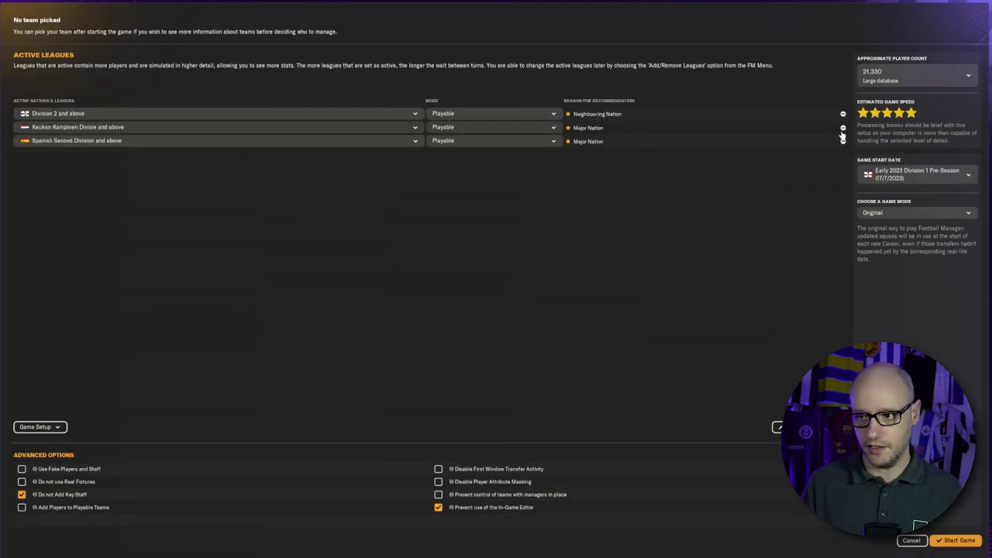
Remove the Keuken Kampioen Divisie and Spanish Second Division from the active leagues and start the game
click(842, 128)
click(842, 128)
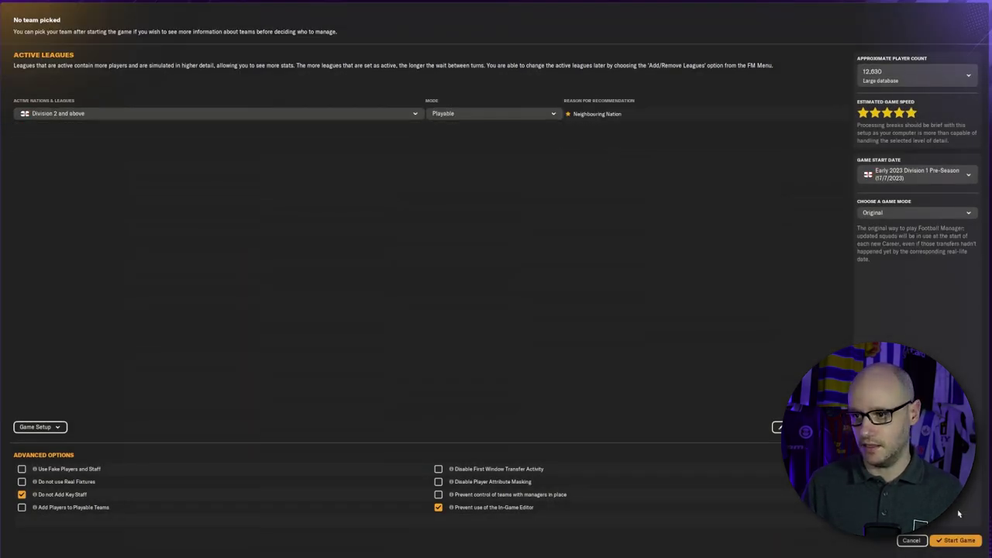
click(960, 540)
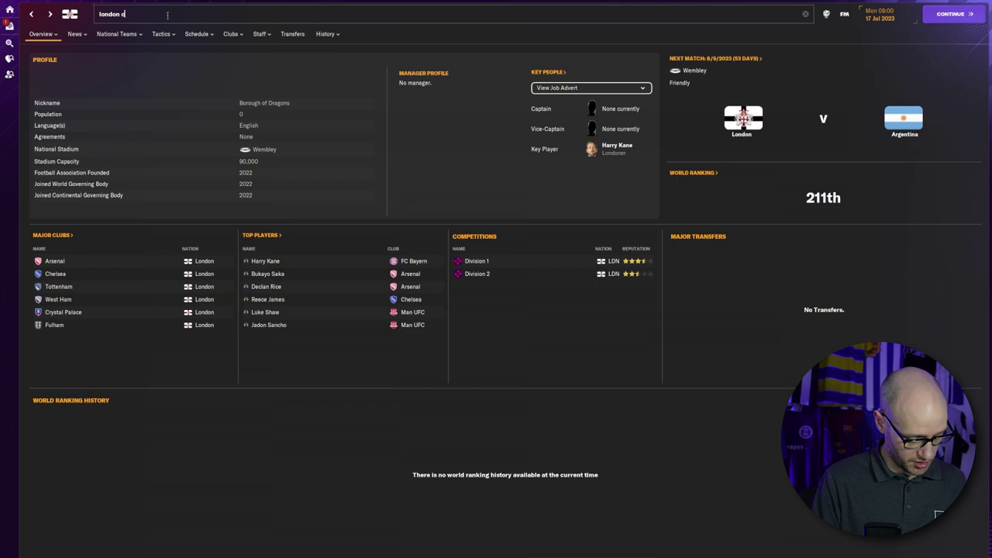
Search for The London Cup and look through its stages to check when each round is drawn
text(up)
key(Return)
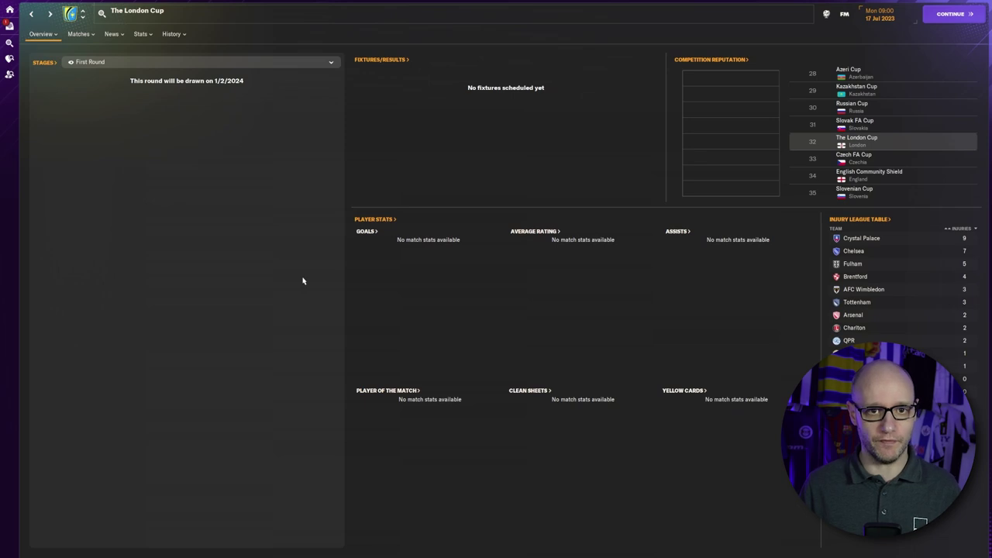
click(271, 64)
click(260, 101)
click(263, 67)
click(260, 116)
click(182, 50)
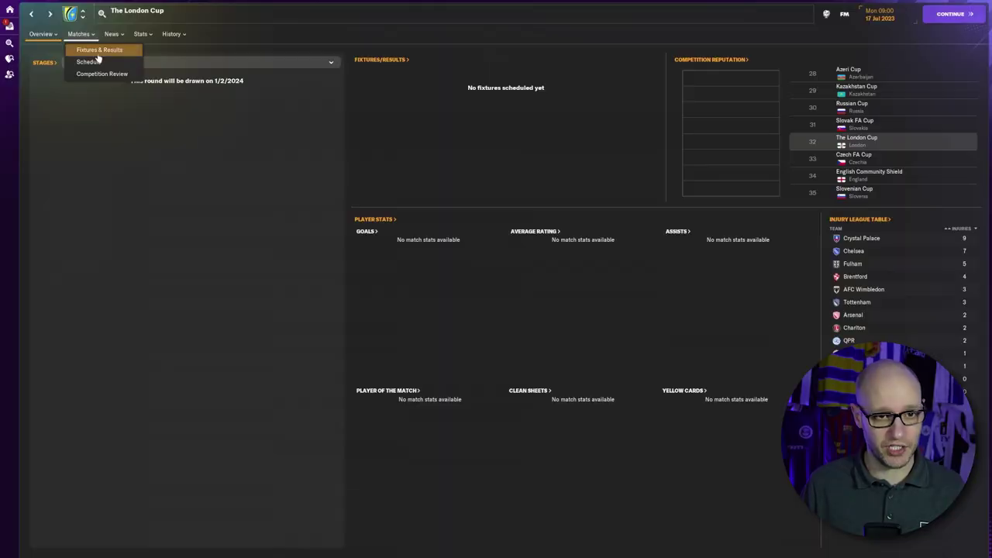
Look through The London Cup's fixtures and results, schedule and competition review for the new season
click(98, 51)
click(77, 35)
click(89, 62)
click(78, 37)
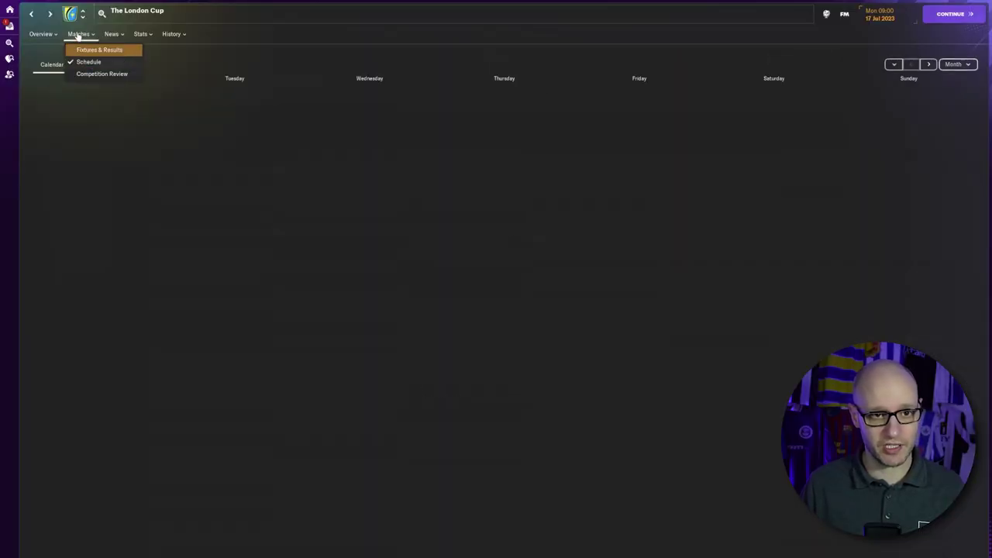
click(97, 73)
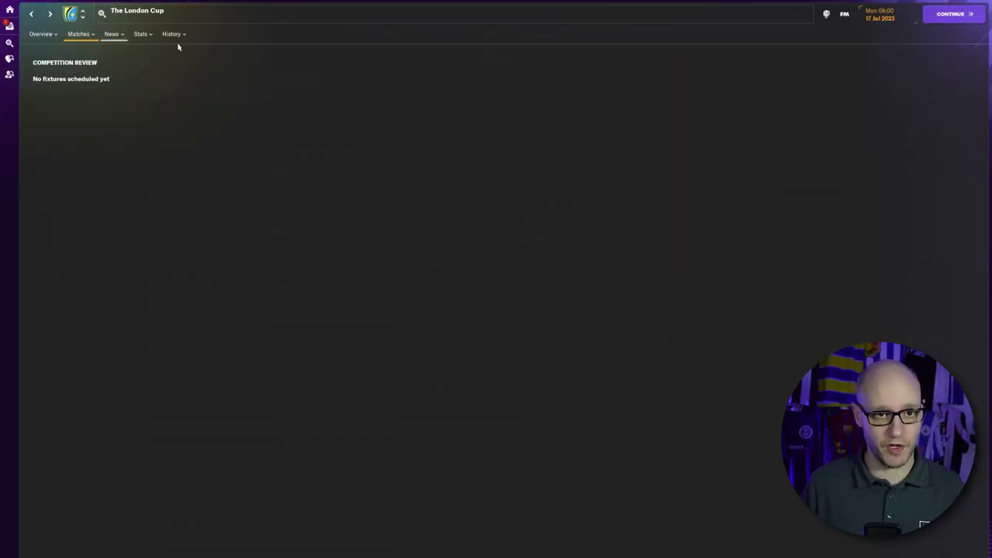
Open The London Cup's competition rules and check the dates and match rules of the First Round, Semi Final and Final stages
click(172, 36)
click(42, 34)
click(59, 68)
click(78, 87)
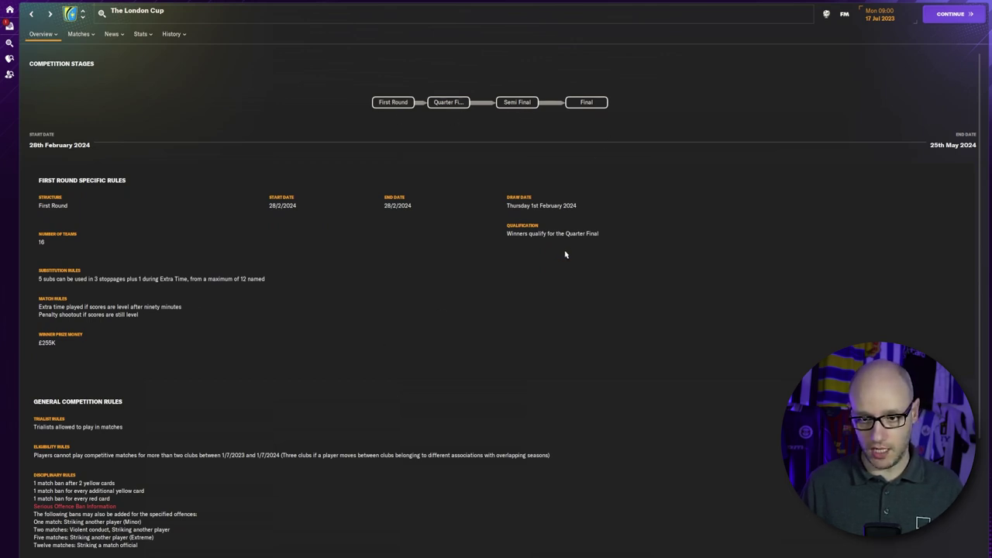
click(516, 101)
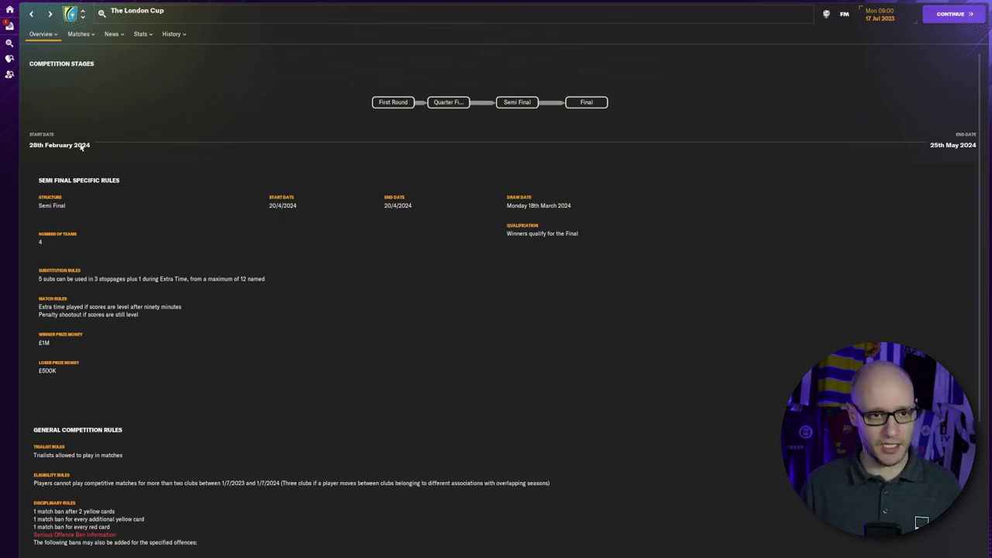
click(572, 102)
Leave The London Cup's pages and go back to Arsenal's club screen
click(31, 14)
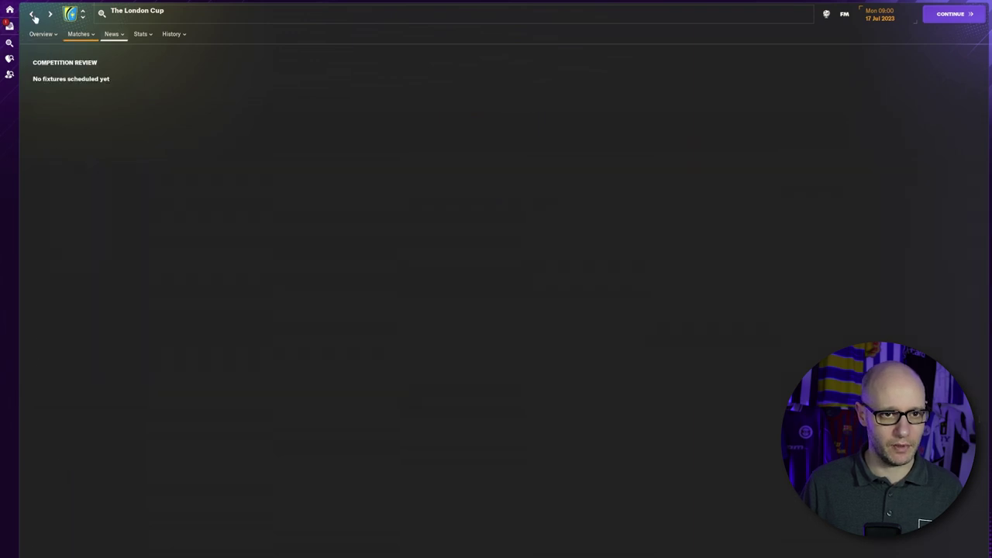
click(31, 14)
click(31, 14)
click(31, 14)
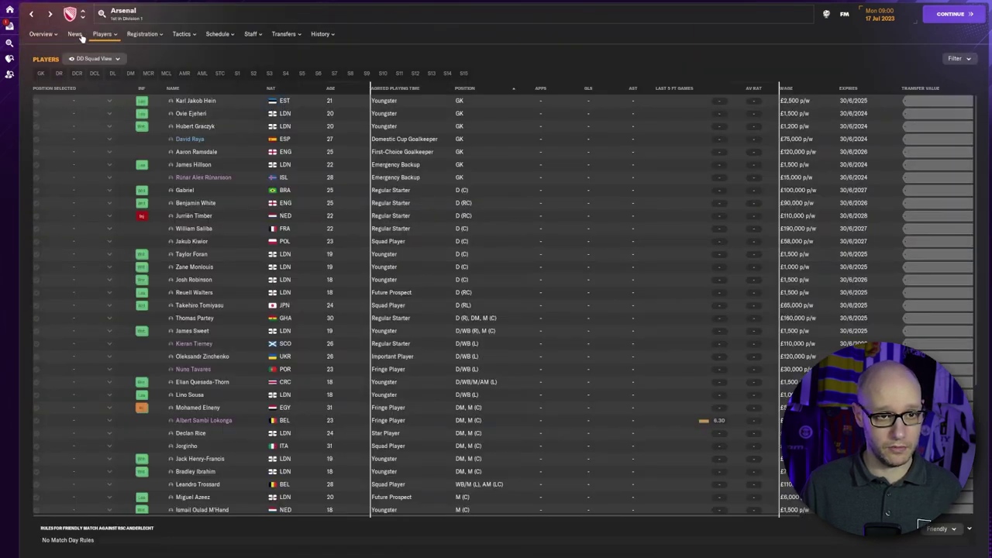
click(233, 58)
scroll(597, 353, down, 3)
click(277, 362)
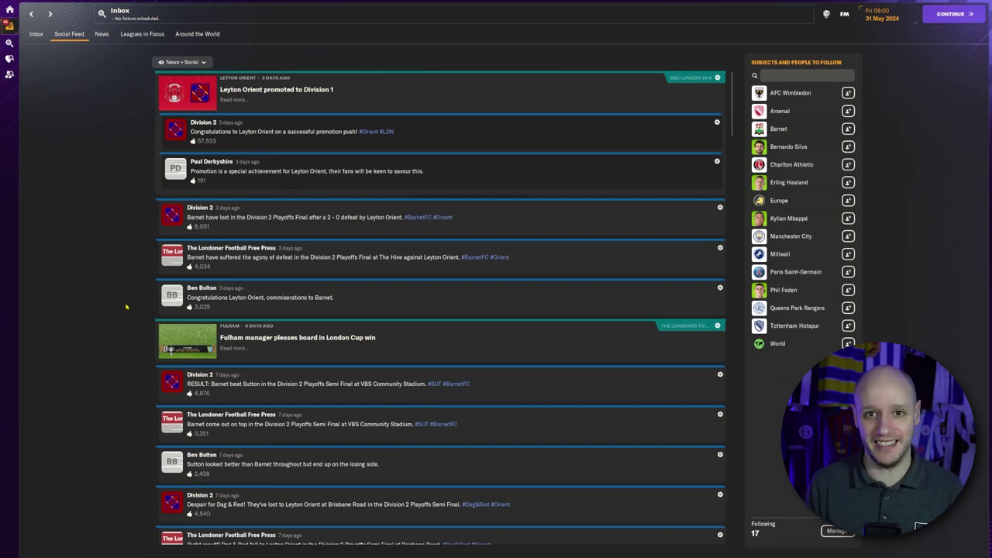
Search for "london cup" after the season's end and view The London Cup's First Round results
click(120, 13)
text(london cup)
key(Return)
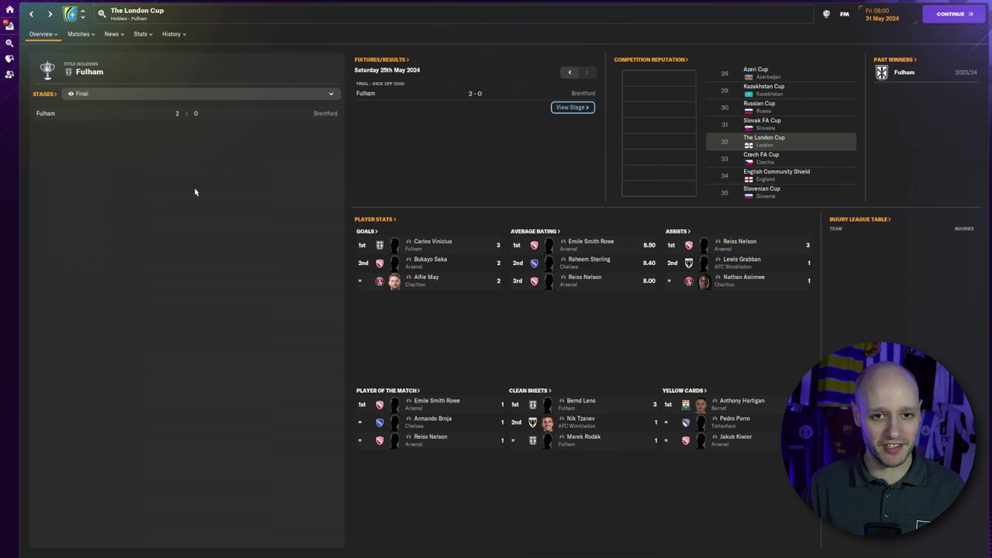
click(219, 93)
click(217, 104)
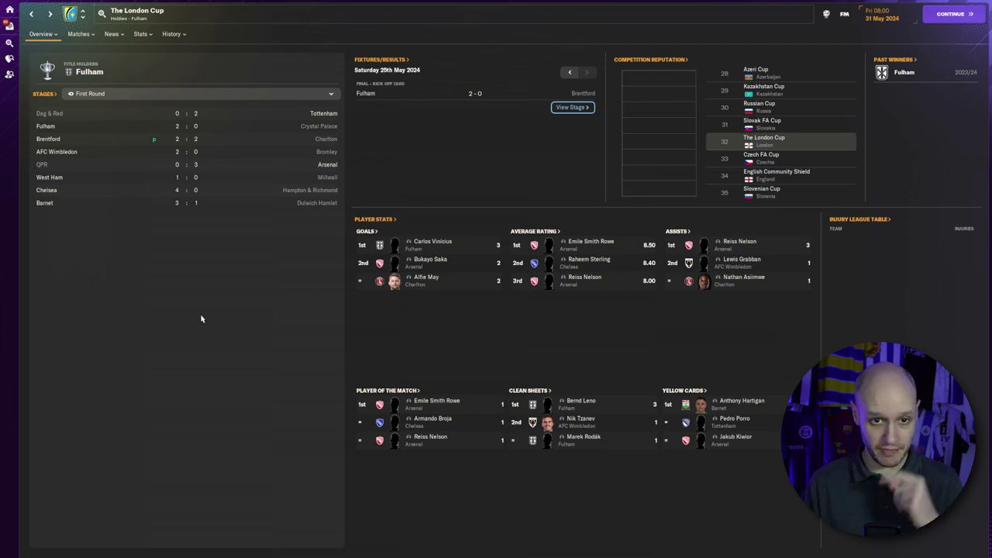
Go through The London Cup's Quarter Final, Semi Final and Final results in turn
click(233, 94)
click(250, 120)
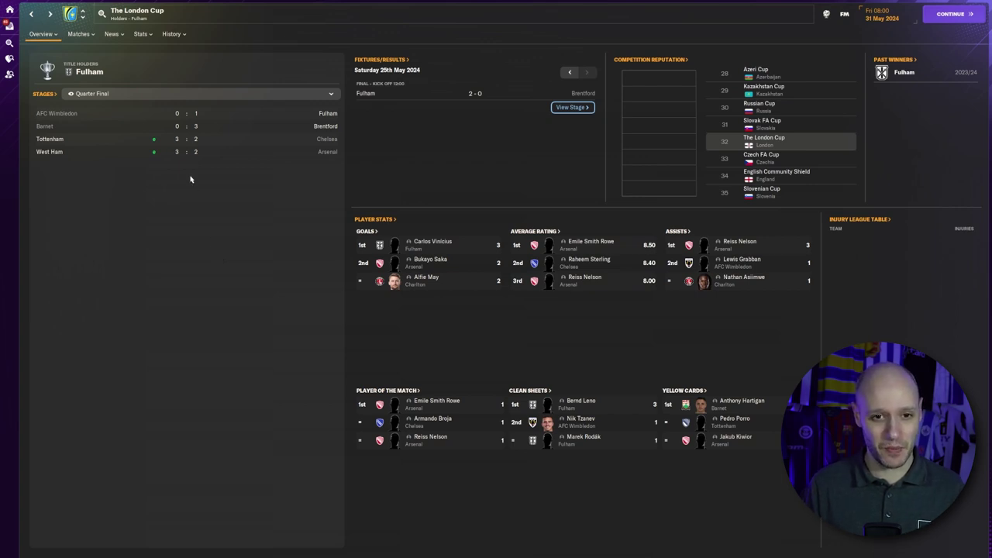
click(257, 96)
click(246, 132)
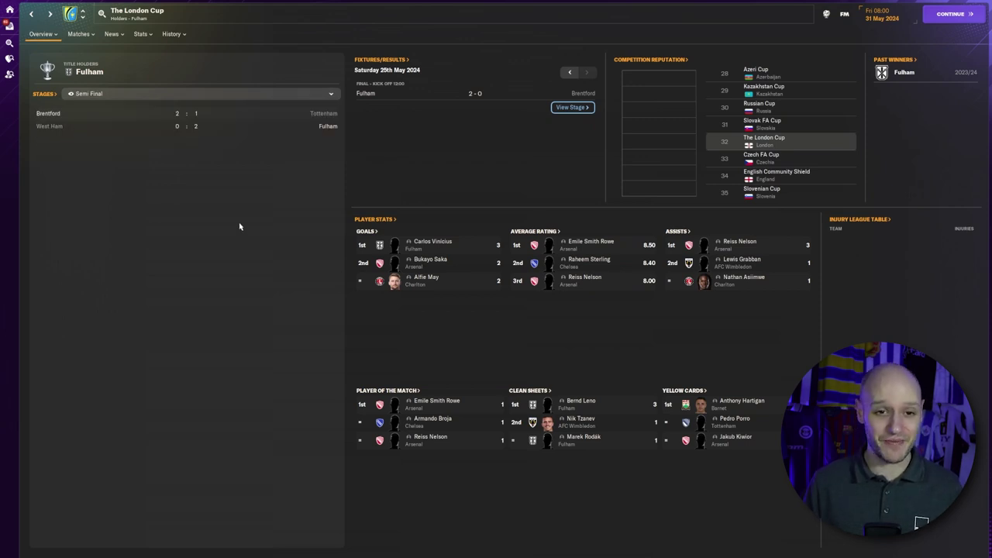
click(213, 94)
click(212, 145)
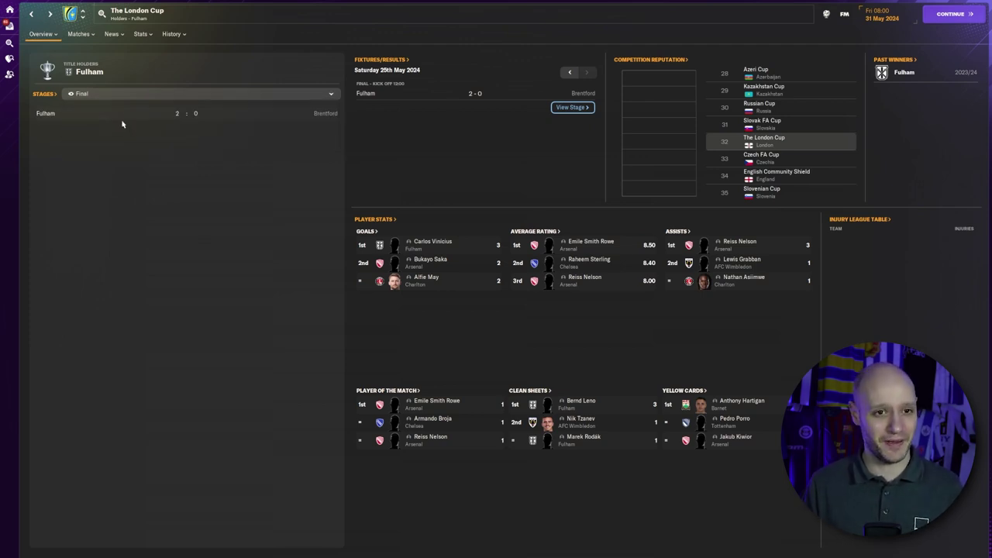
Open cup winner Fulham's senior squad schedule and check how its London Cup rounds fit between the league fixtures
click(45, 114)
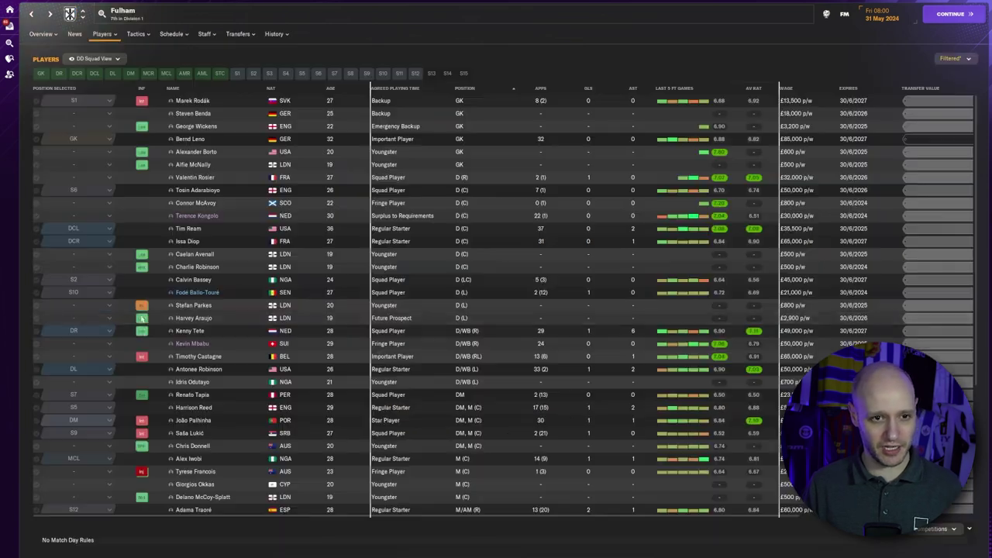
click(177, 35)
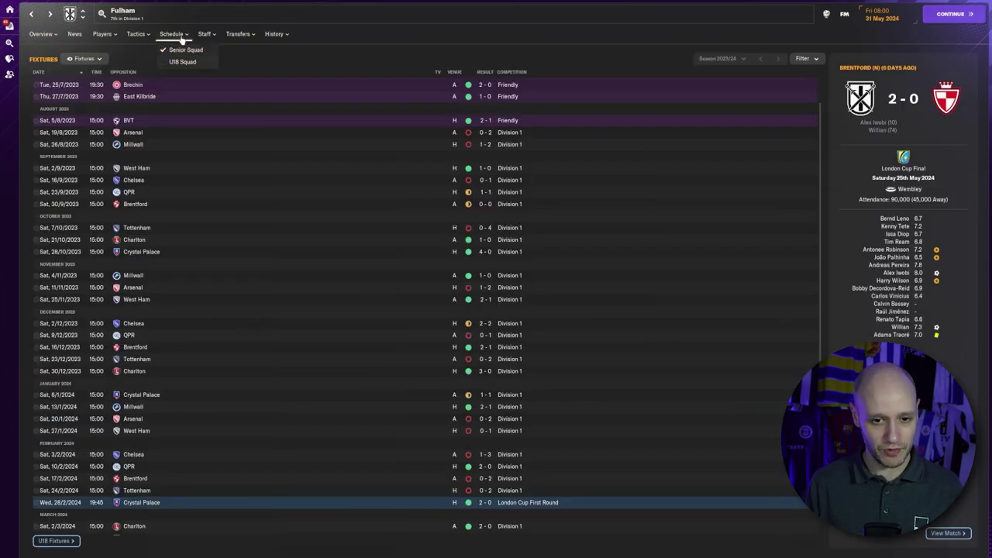
scroll(248, 319, down, 5)
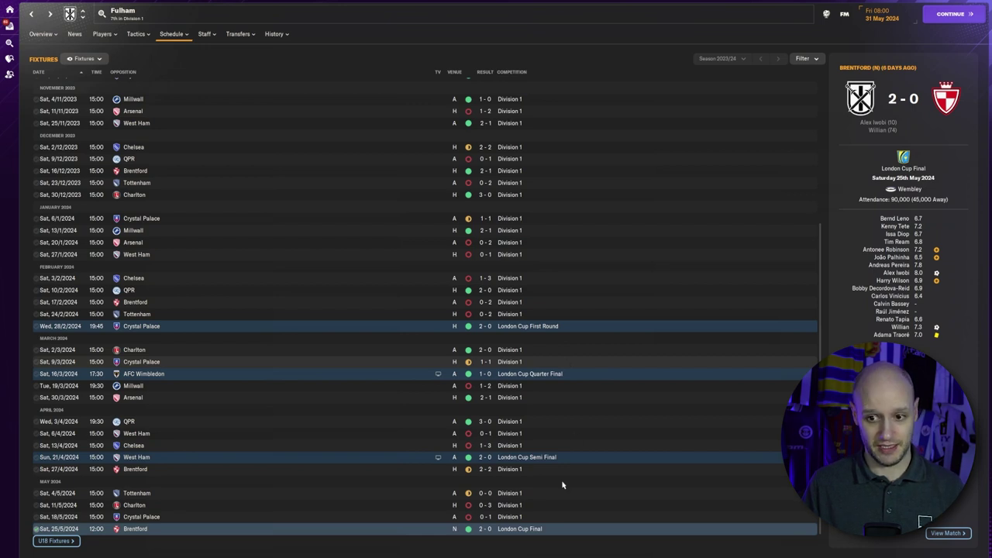
scroll(345, 360, up, 1)
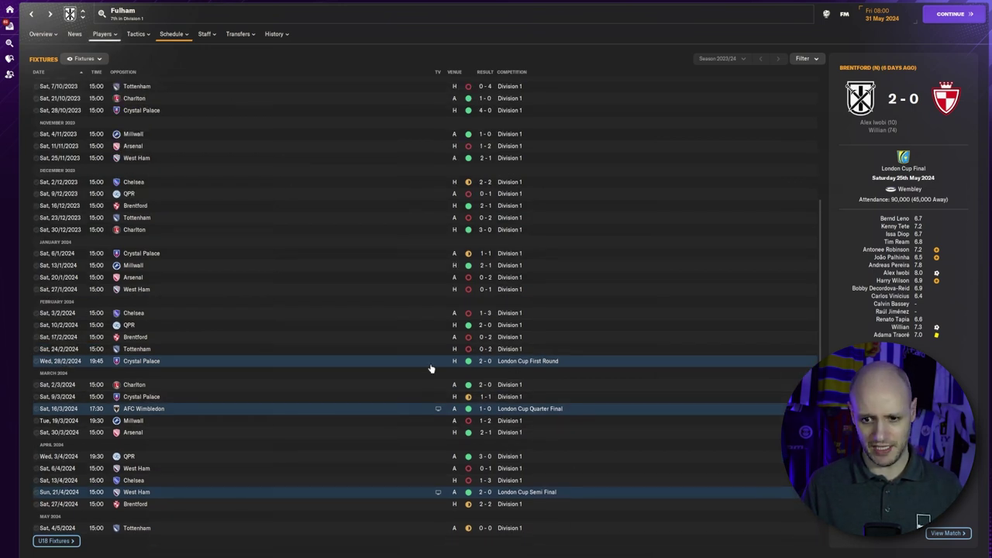
scroll(197, 458, down, 1)
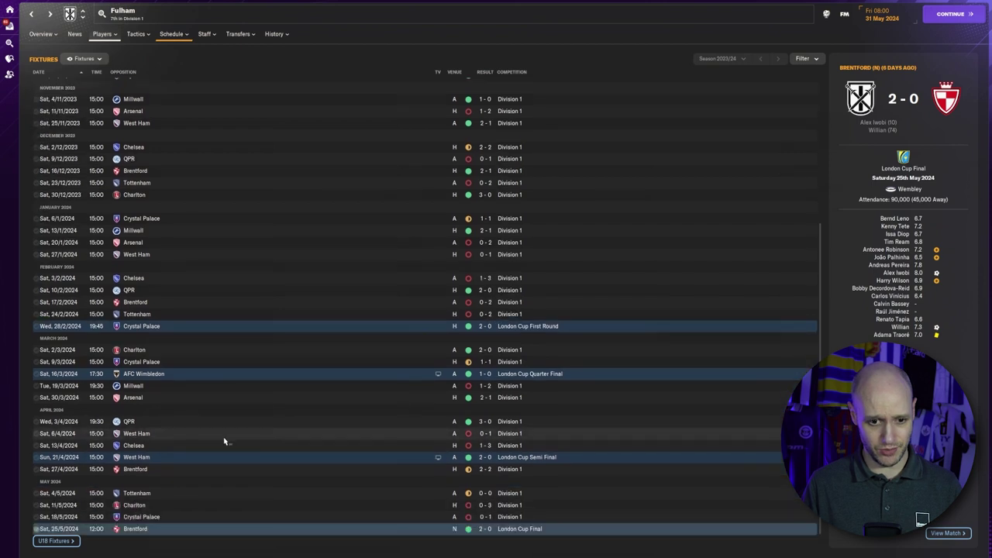
Open Arsenal's schedule from Fulham's fixture list and compare its London Cup dates with its Champions League and league fixtures
scroll(221, 434, up, 7)
click(134, 172)
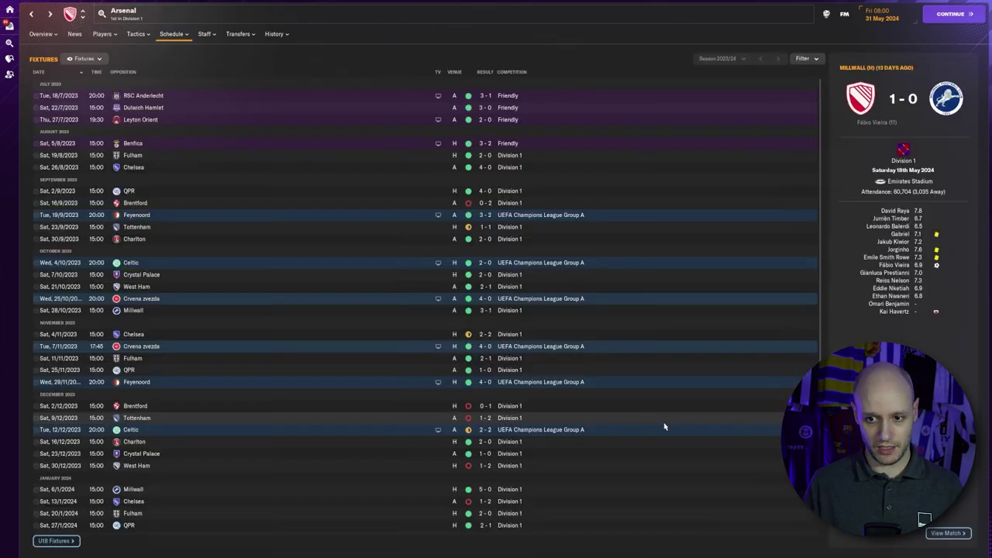
scroll(664, 426, down, 3)
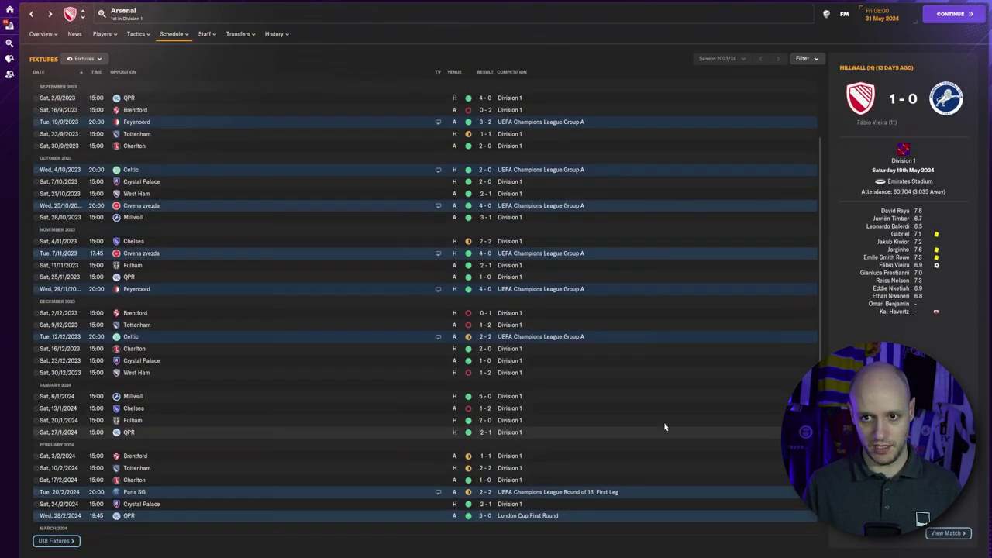
scroll(664, 426, up, 3)
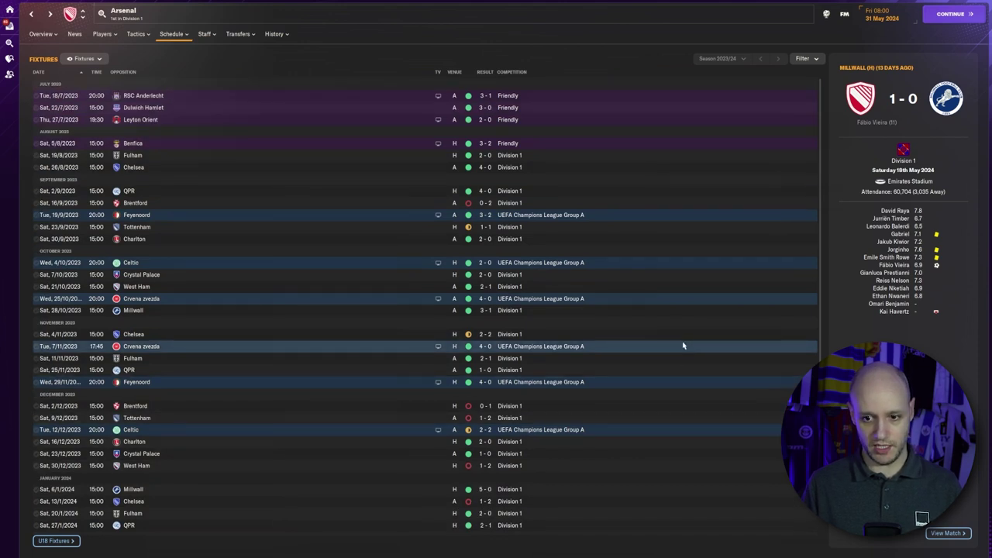
scroll(683, 346, down, 9)
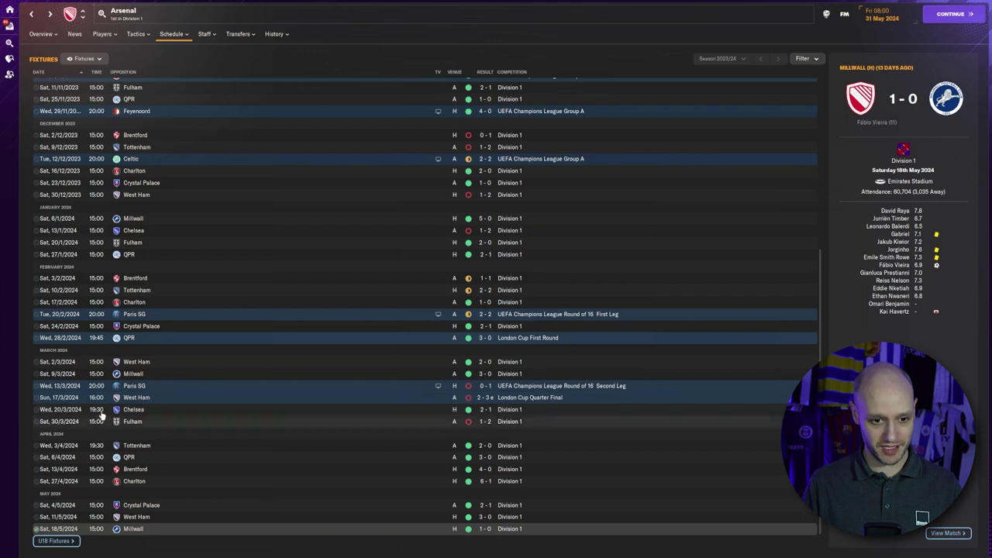